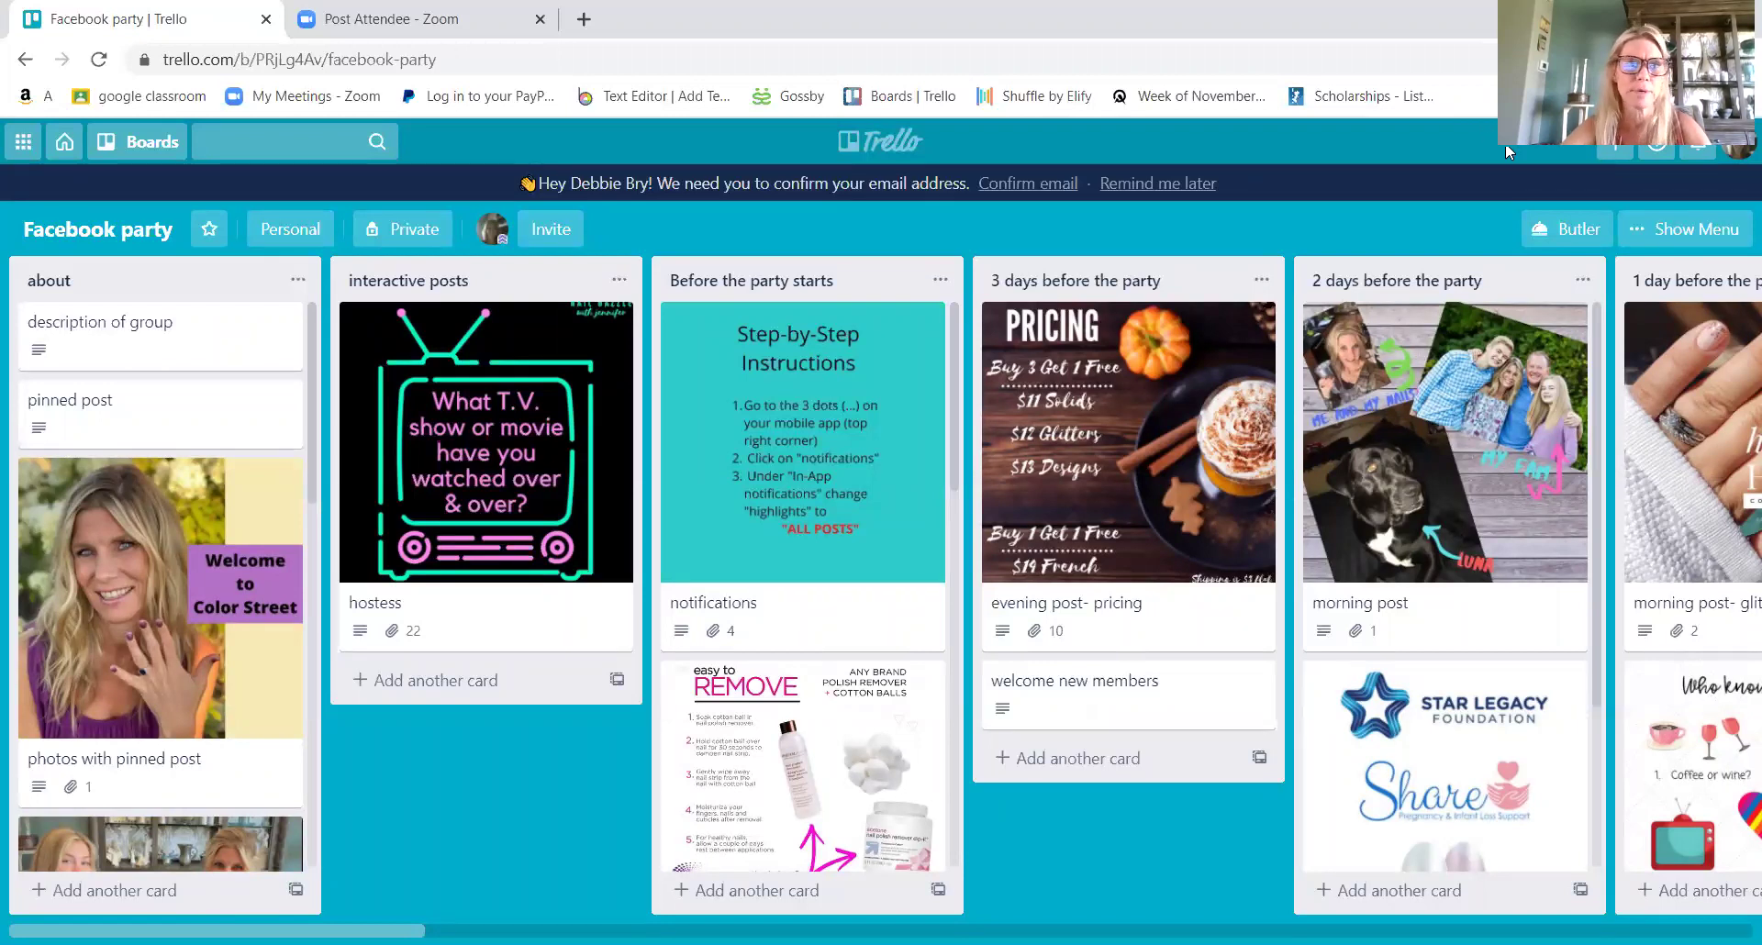
pyautogui.click(1683, 234)
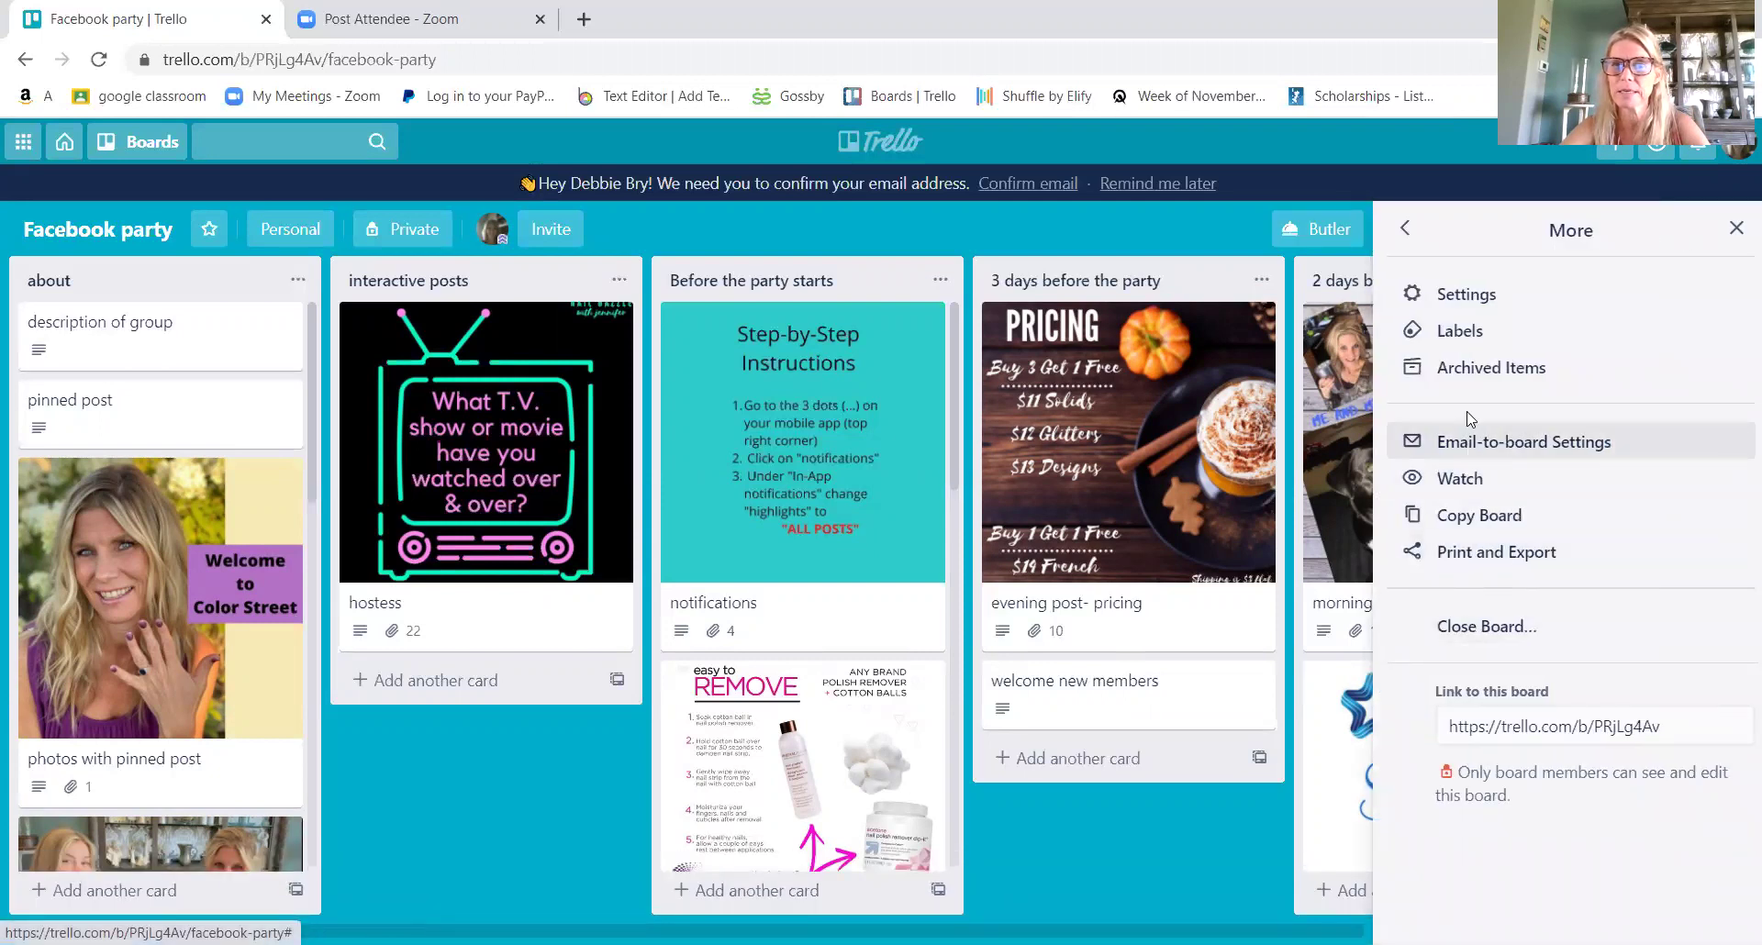
pyautogui.click(1735, 228)
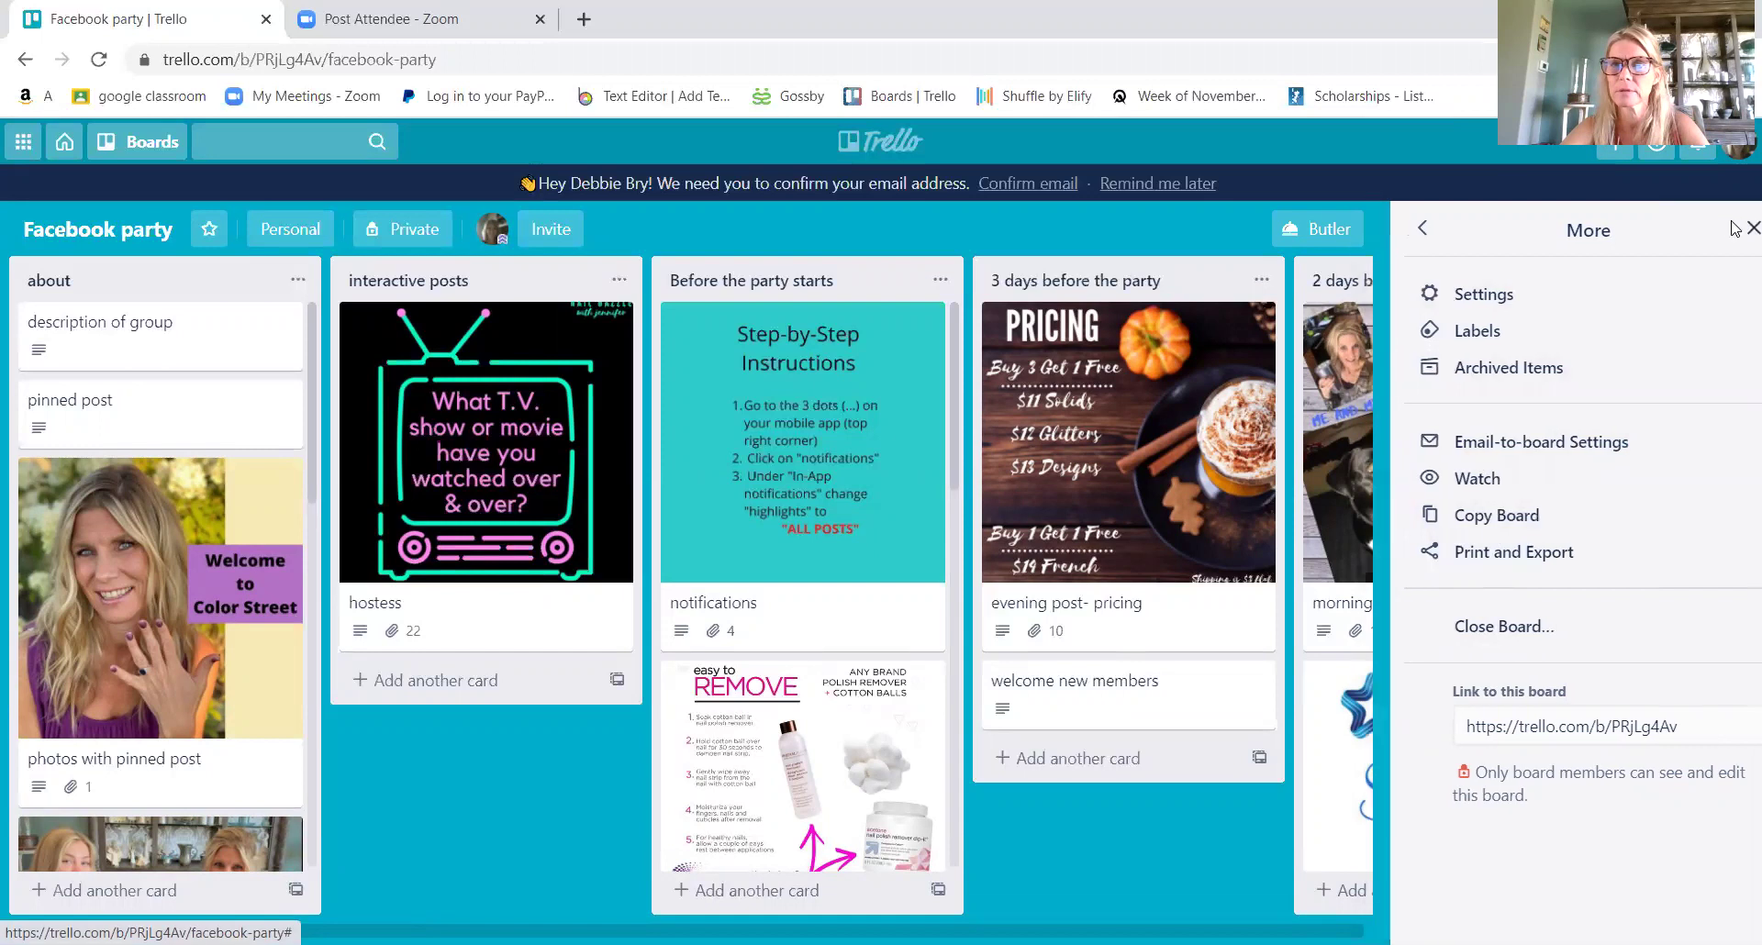
pyautogui.click(1659, 234)
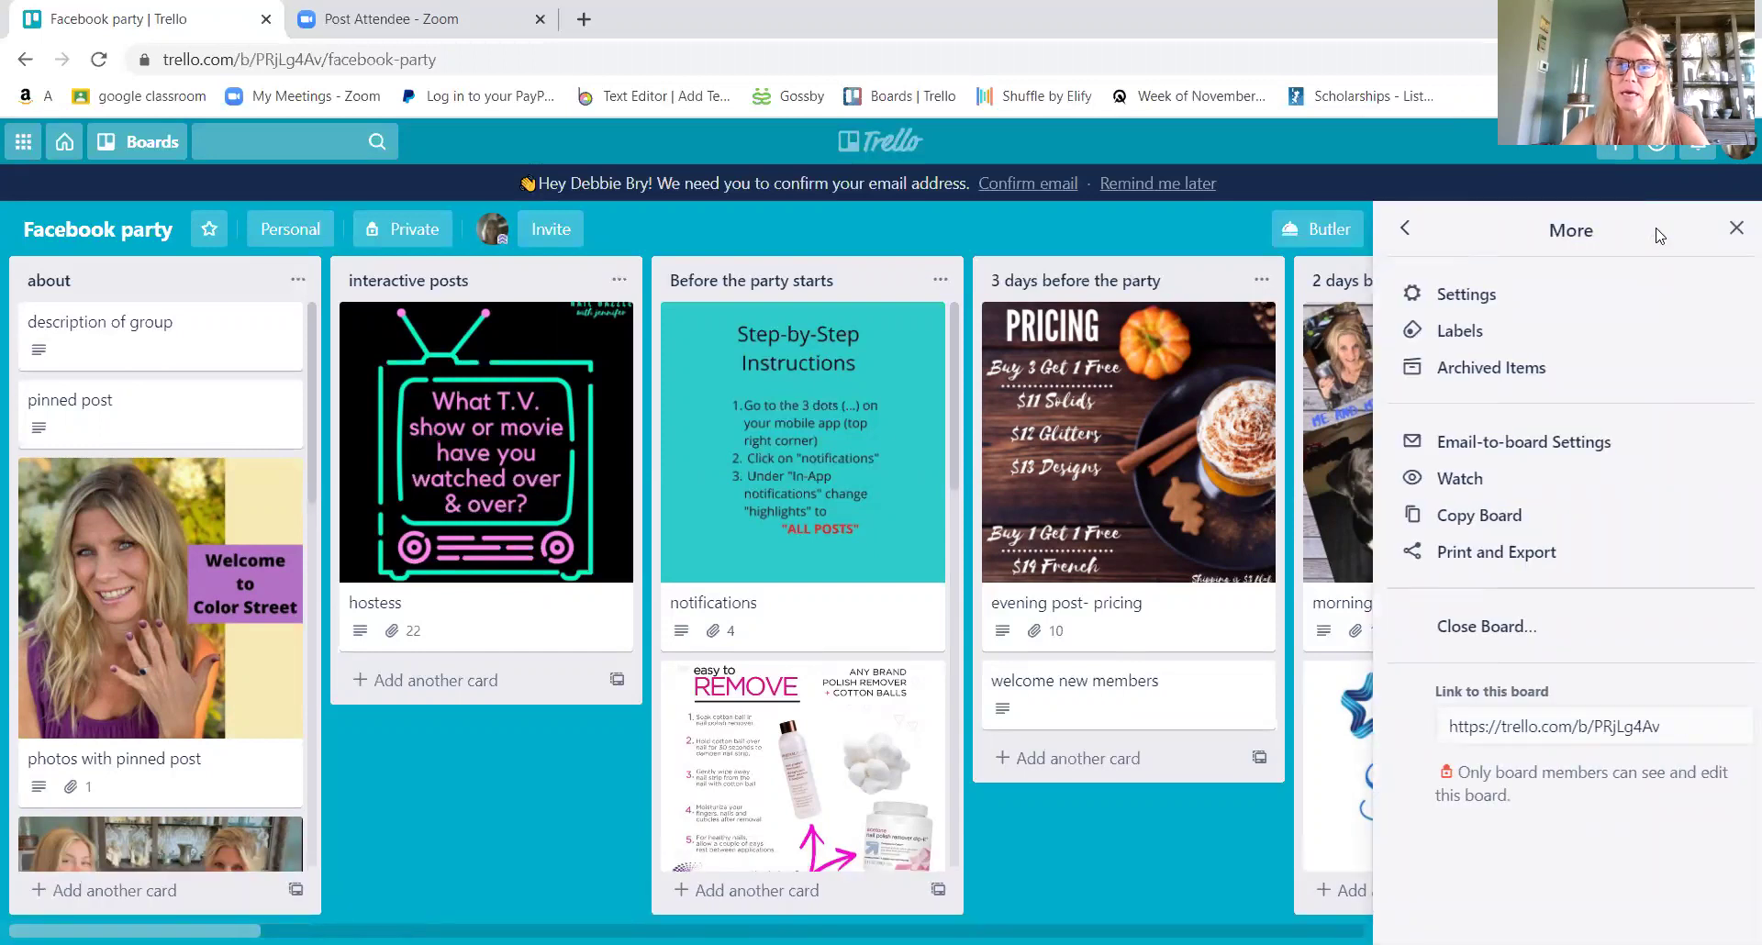
pyautogui.click(1404, 227)
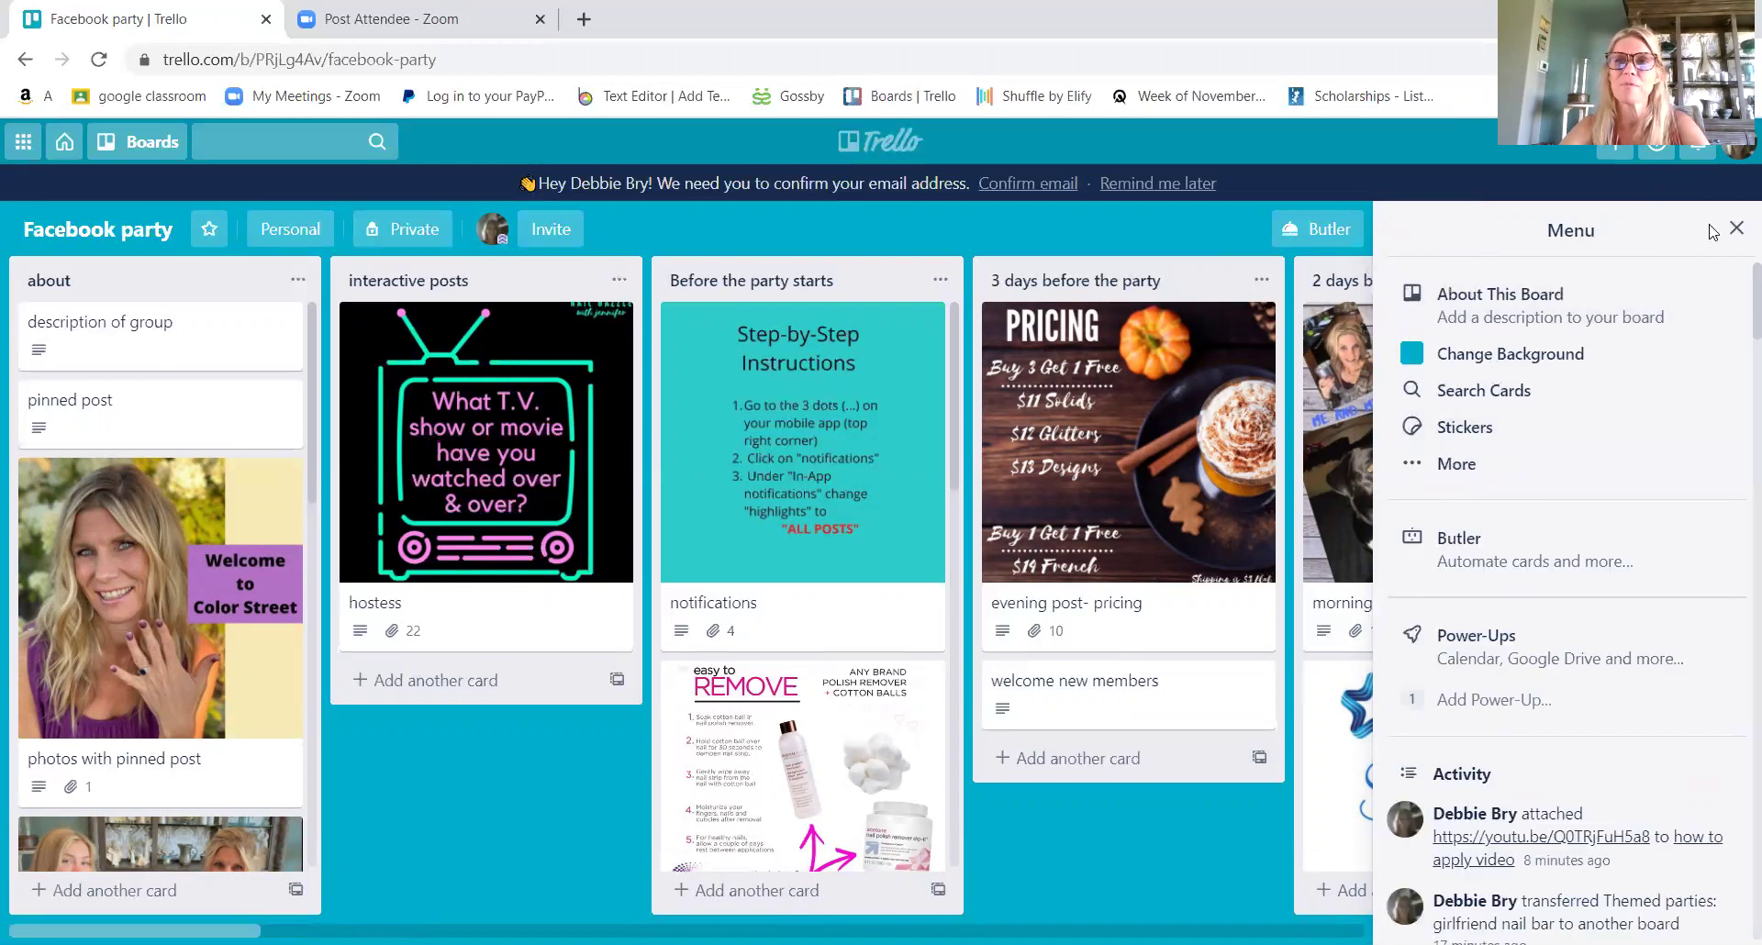
pyautogui.click(1736, 228)
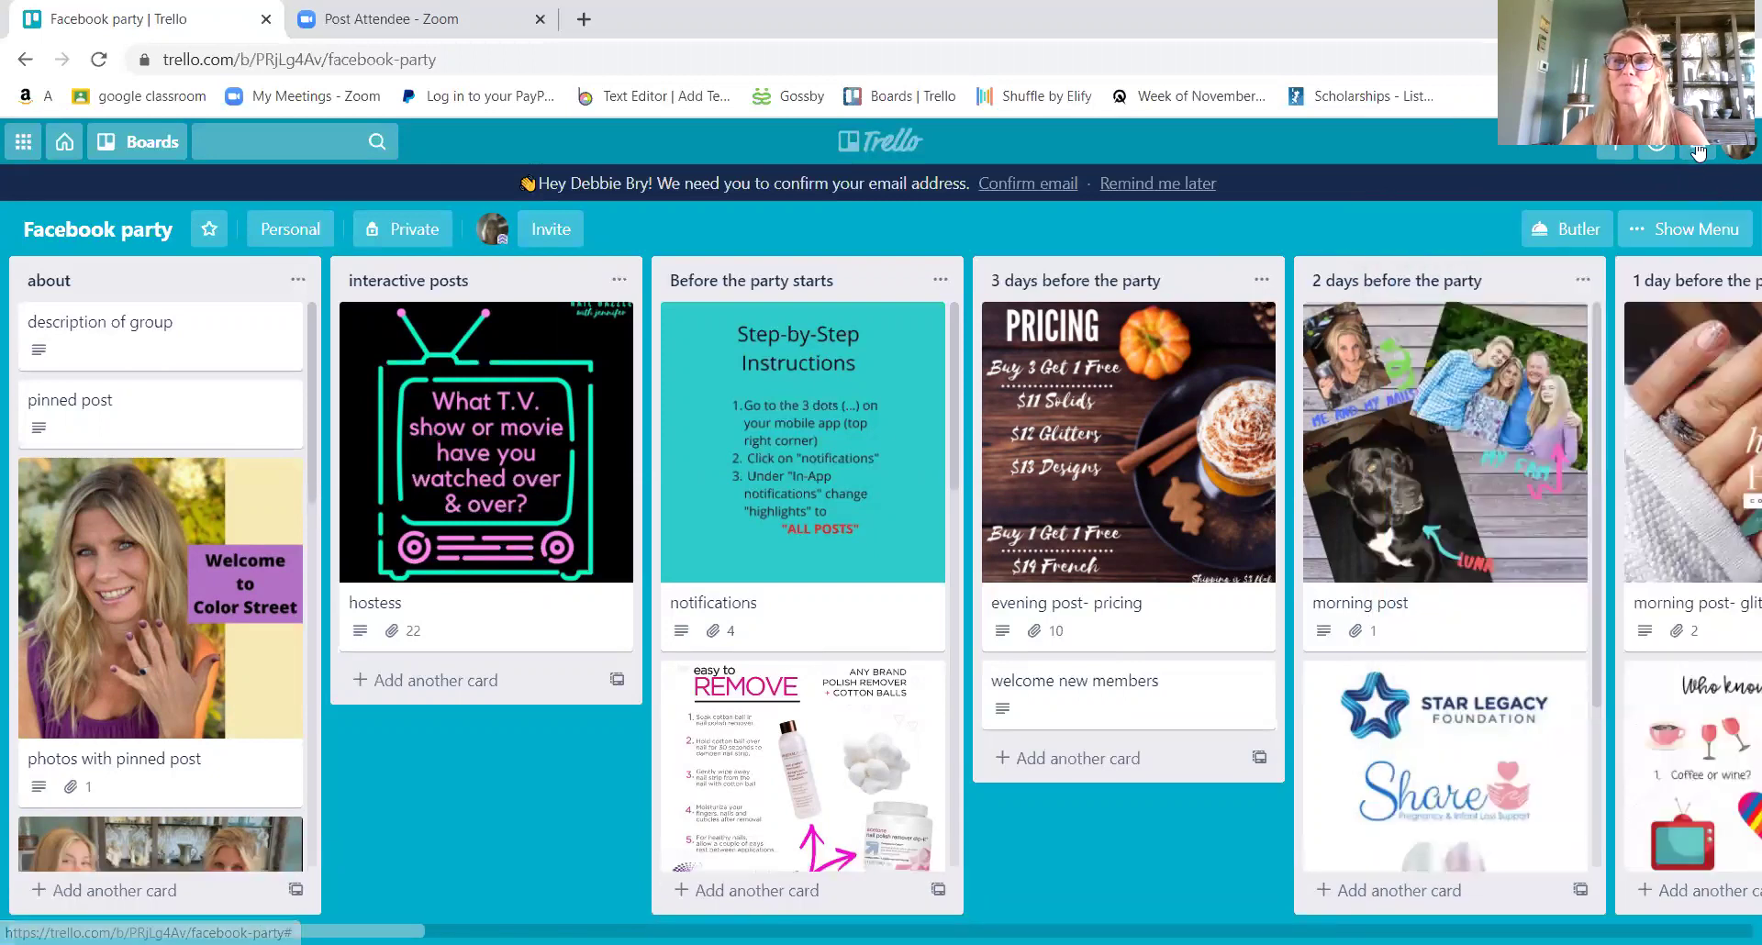
# - Start a copy of the Facebook party board and title it "Bp2 facebook party board"
pyautogui.click(1700, 237)
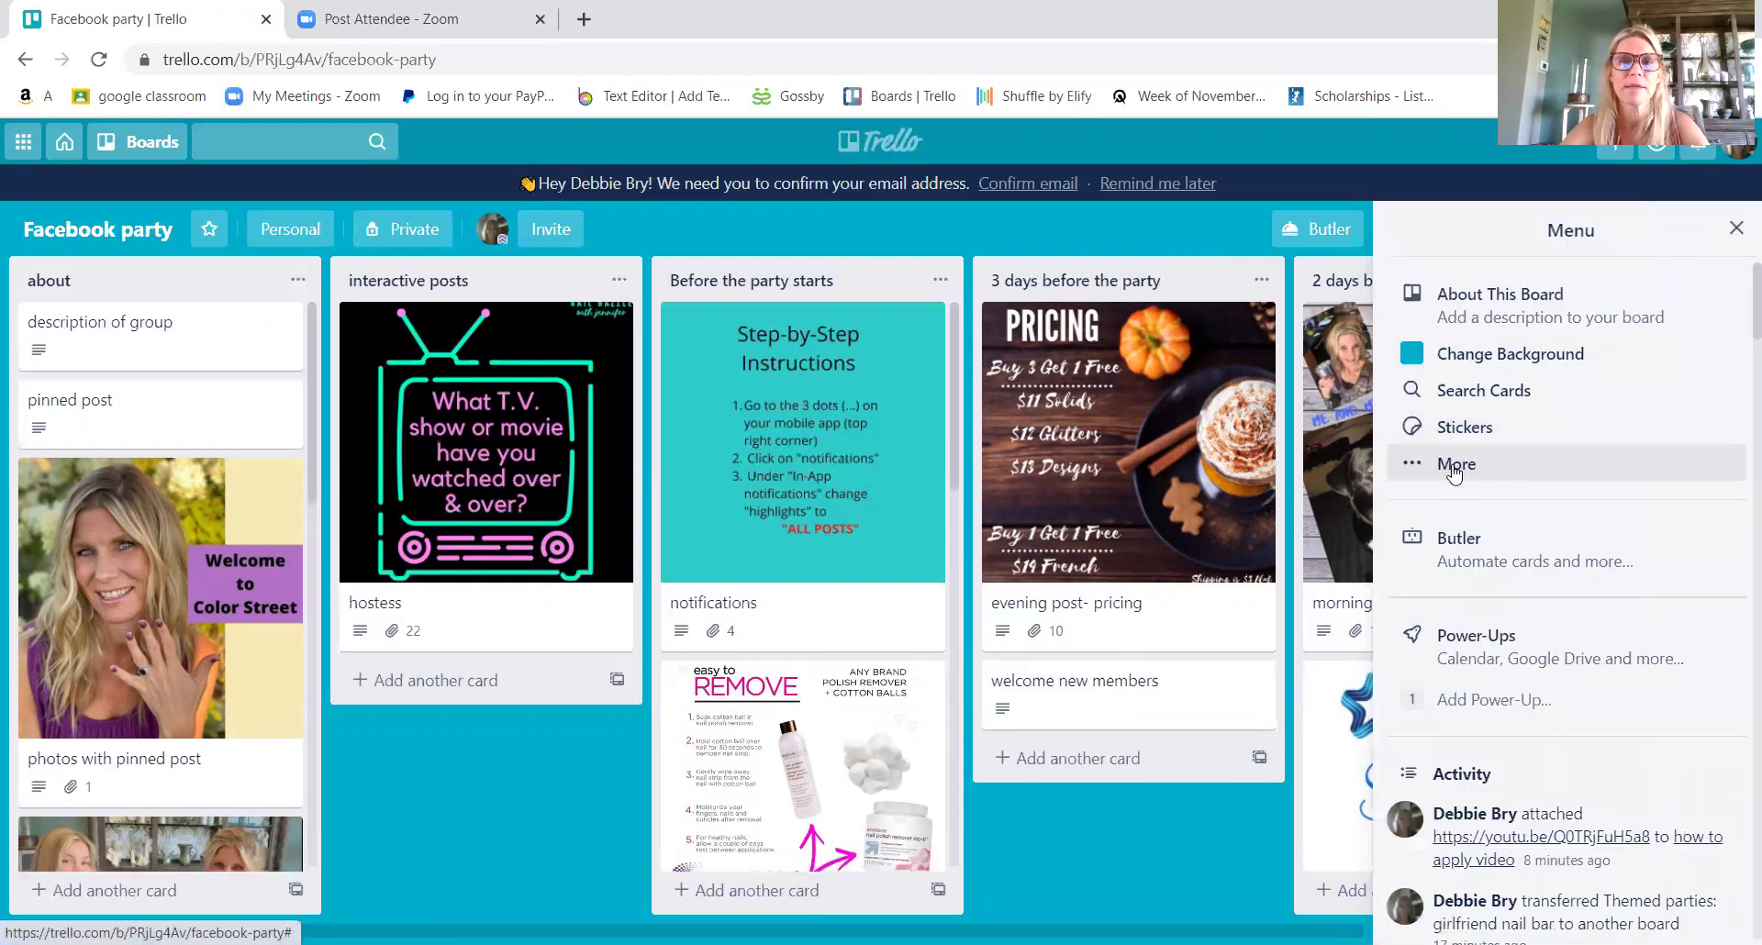
pyautogui.click(1453, 467)
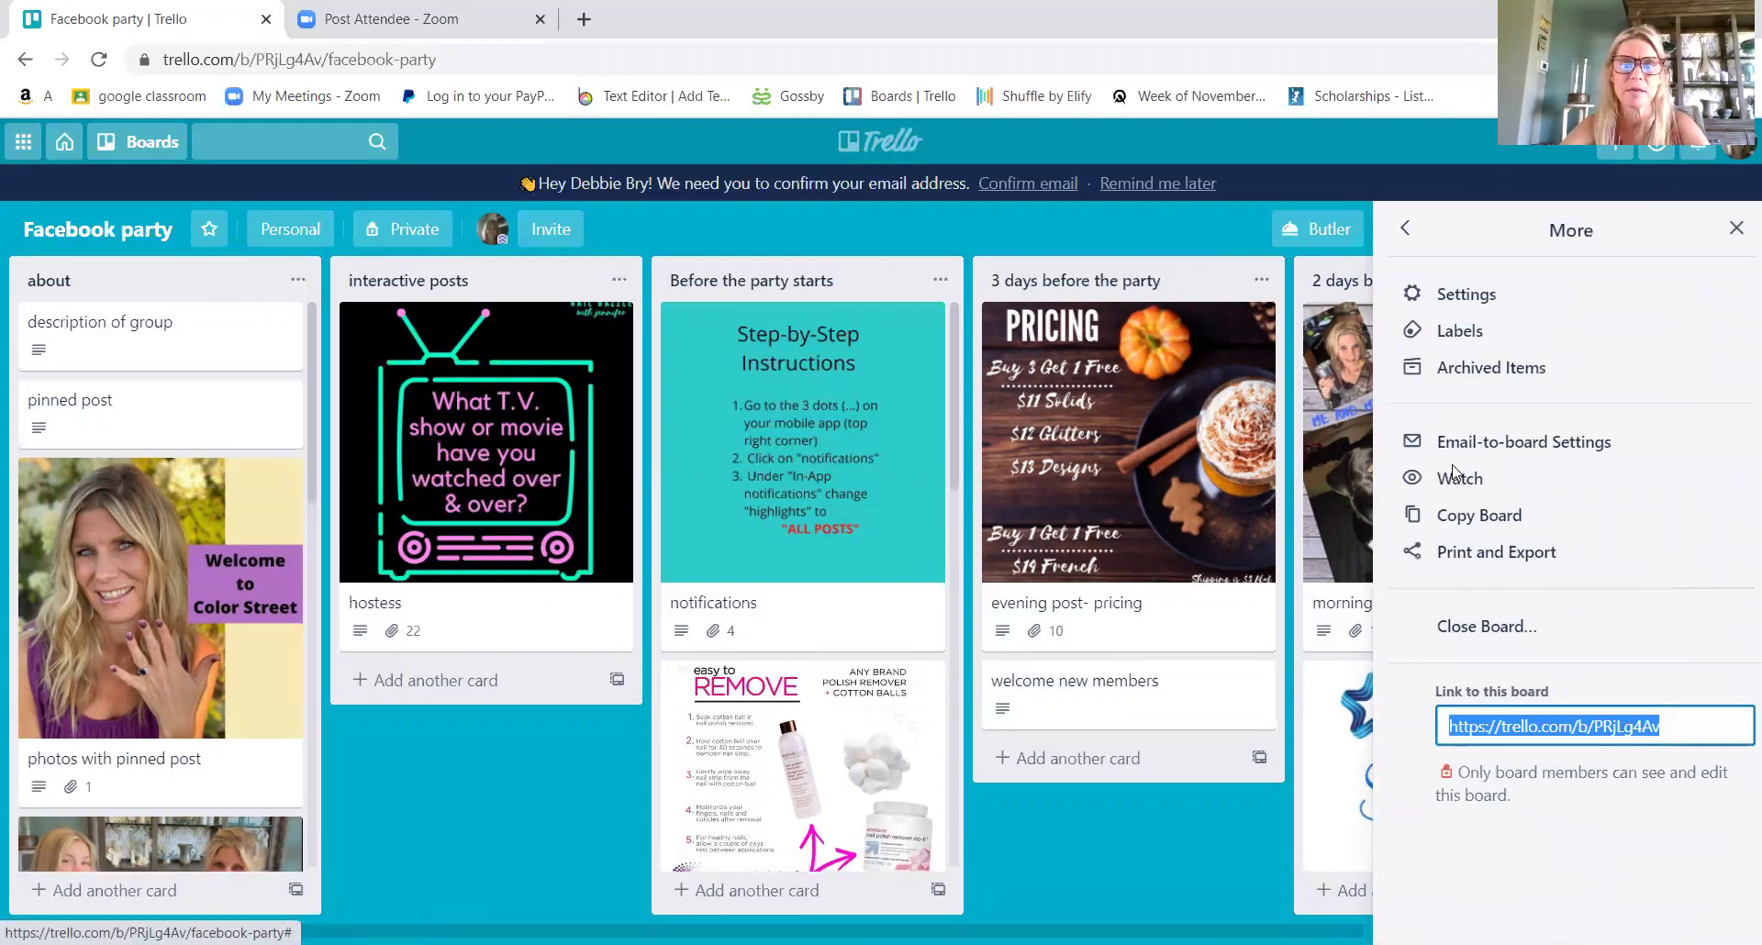
pyautogui.click(1471, 516)
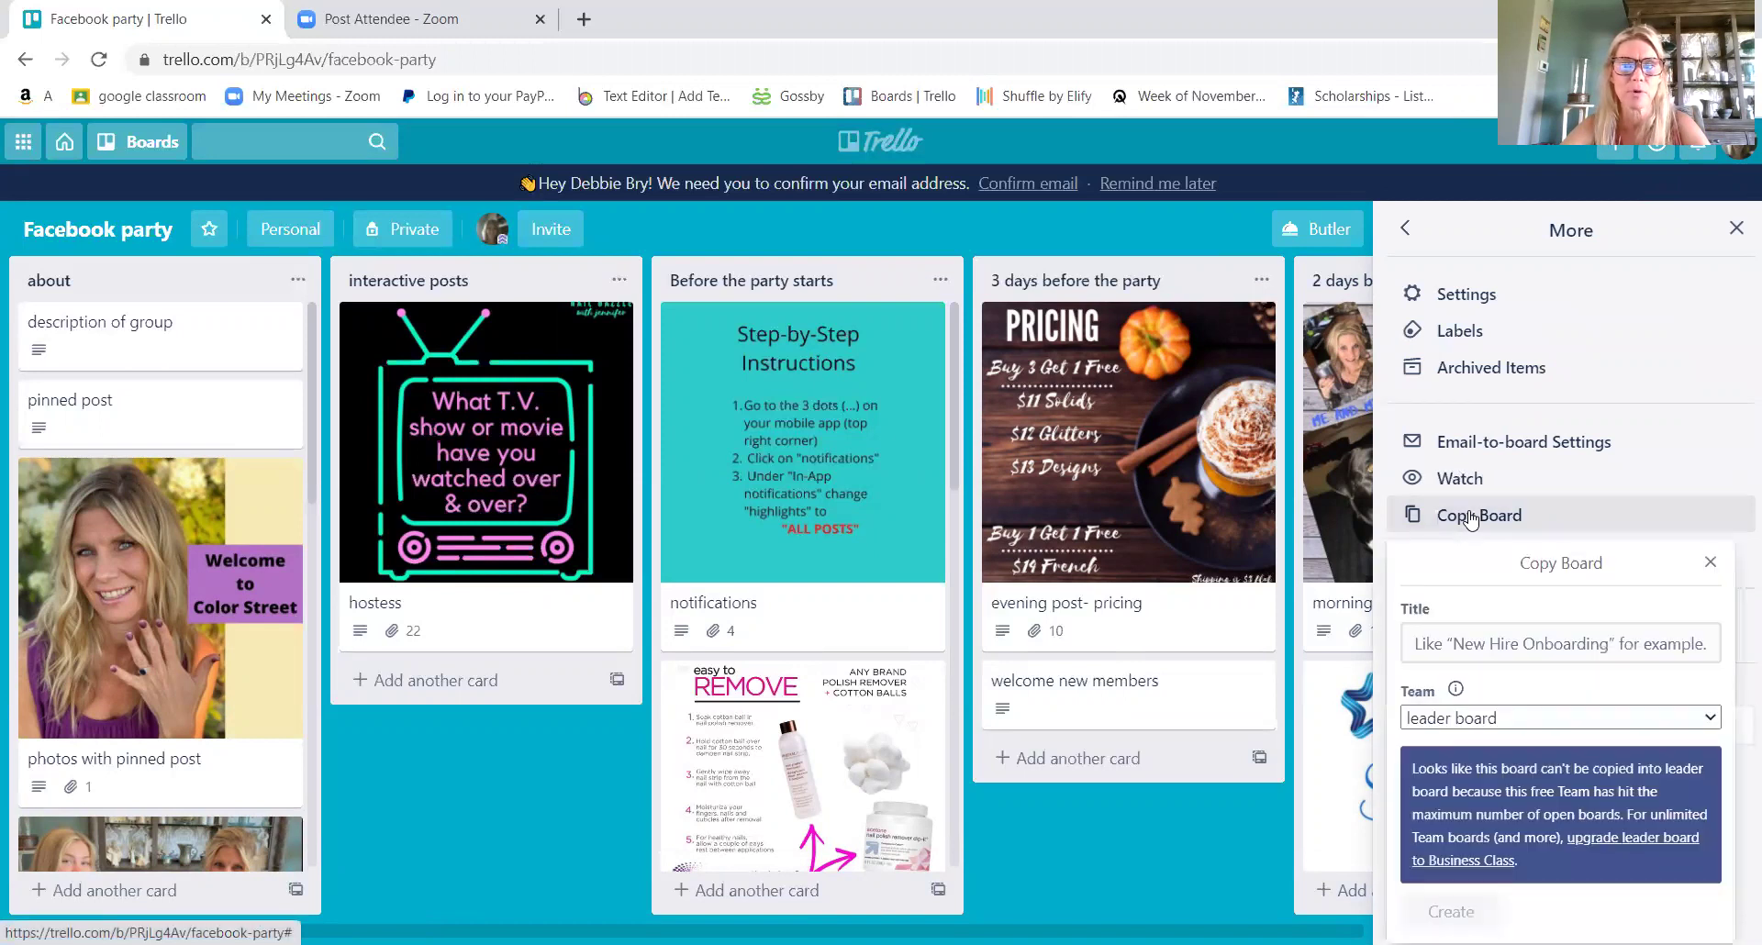
pyautogui.click(1491, 640)
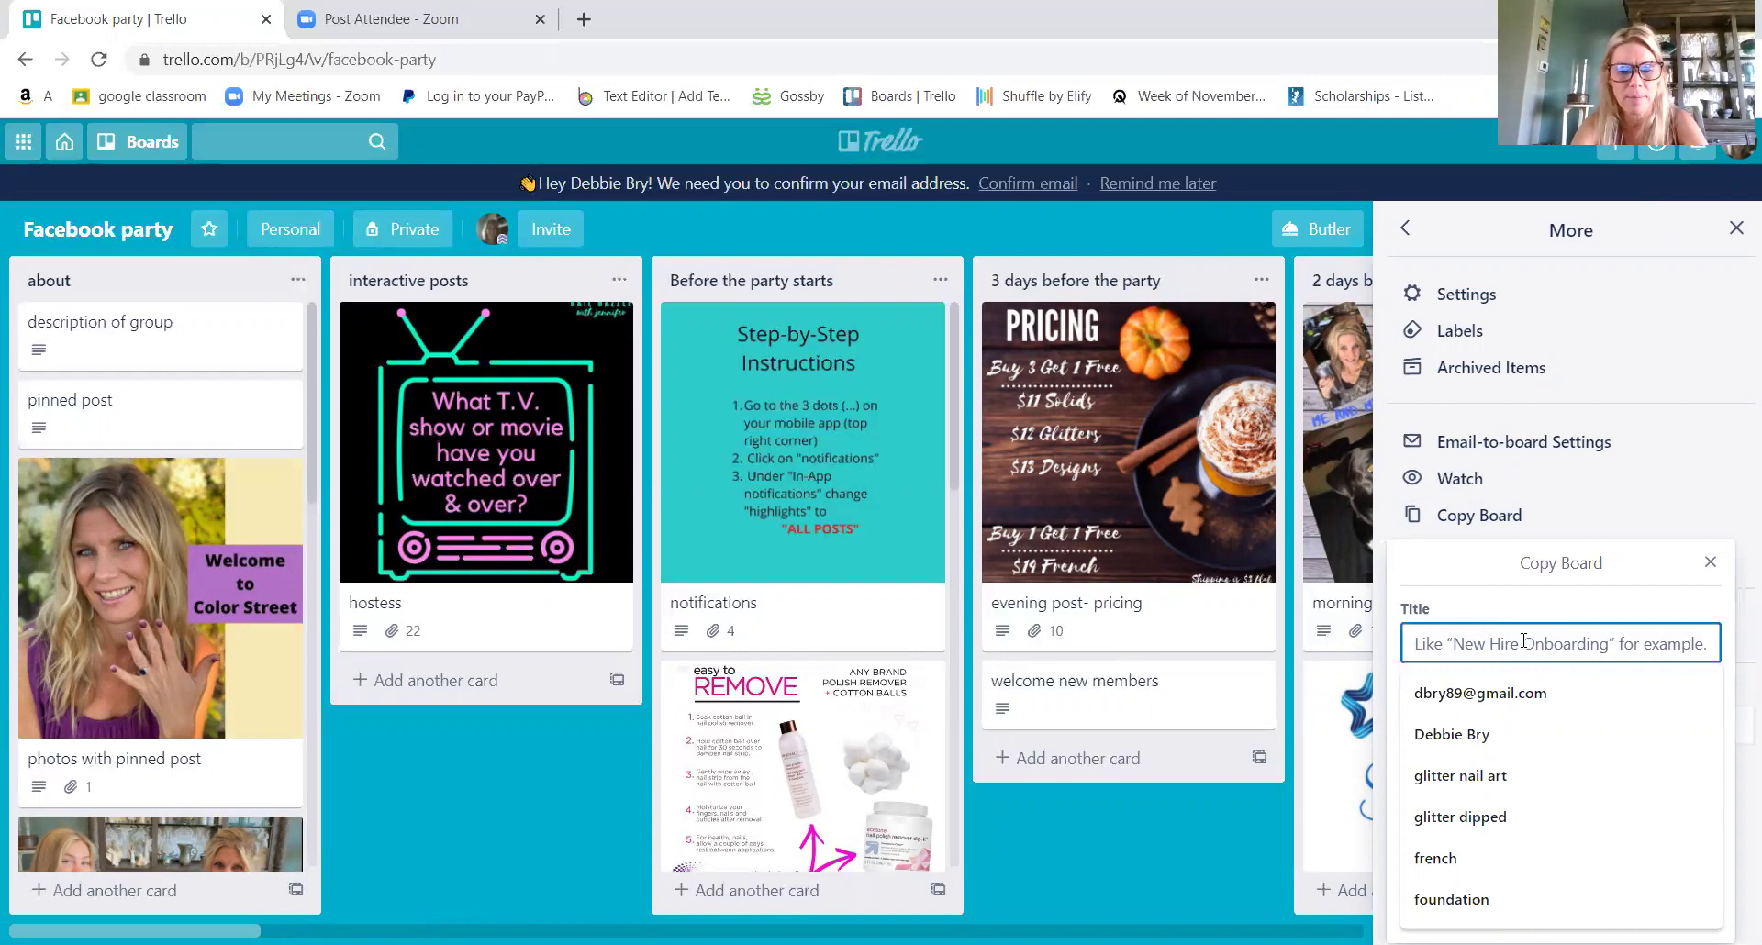
pyautogui.write('Bp2 ')
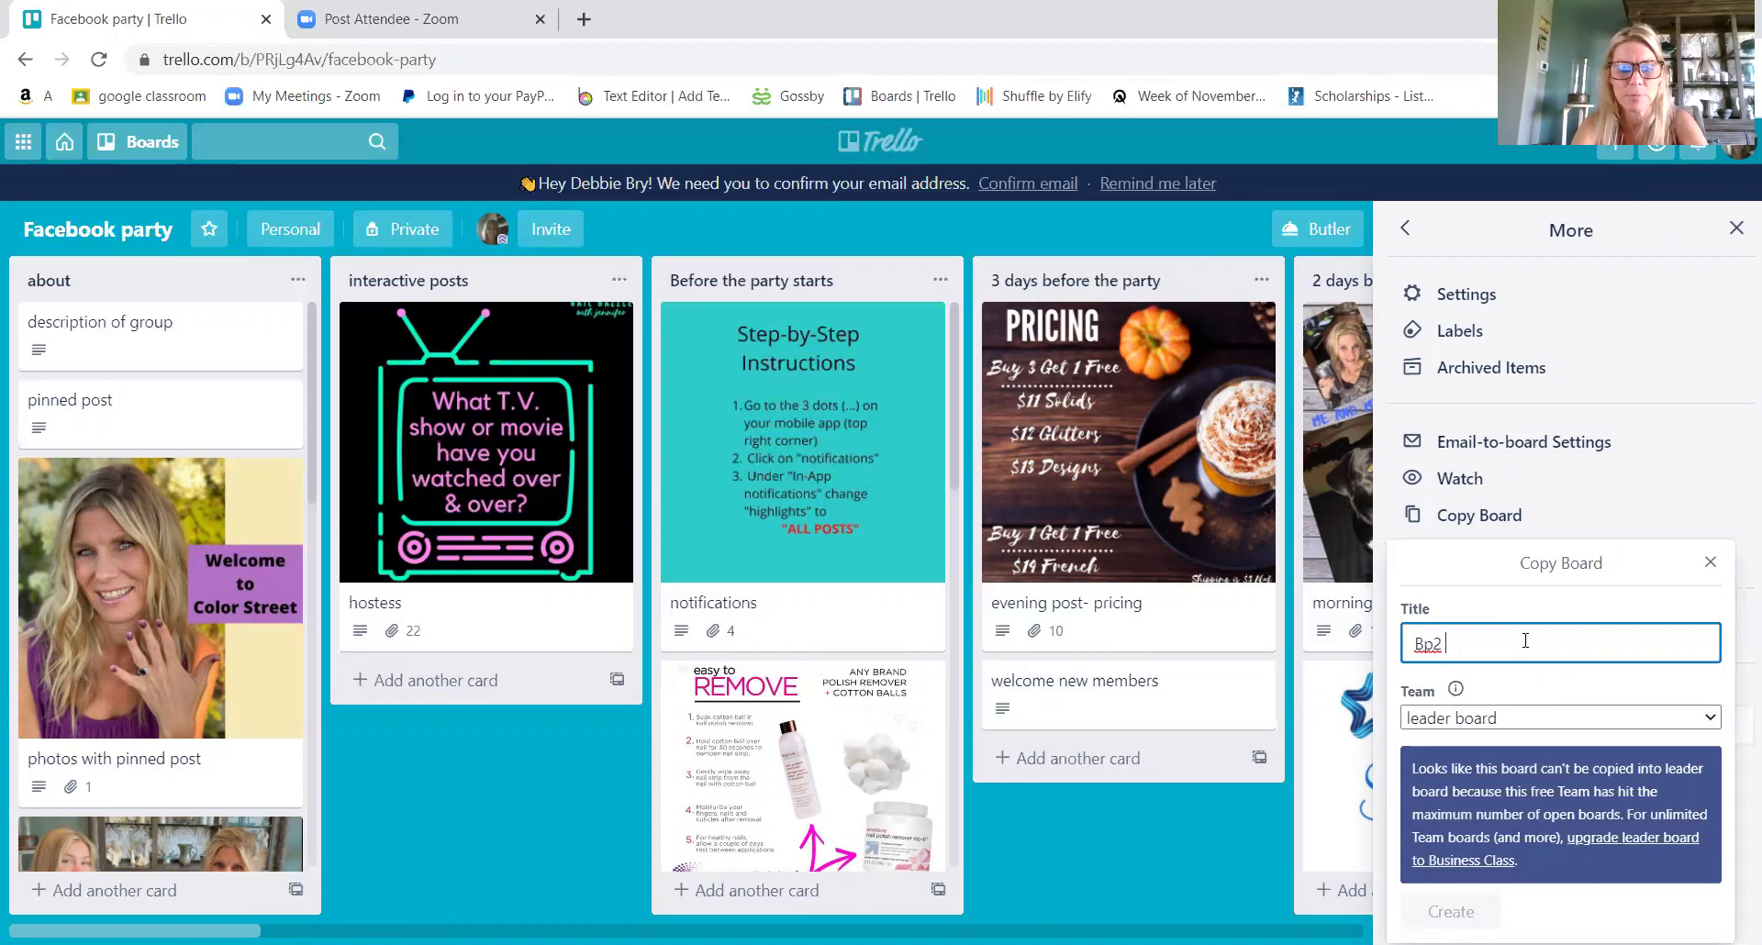
pyautogui.write('facebook par')
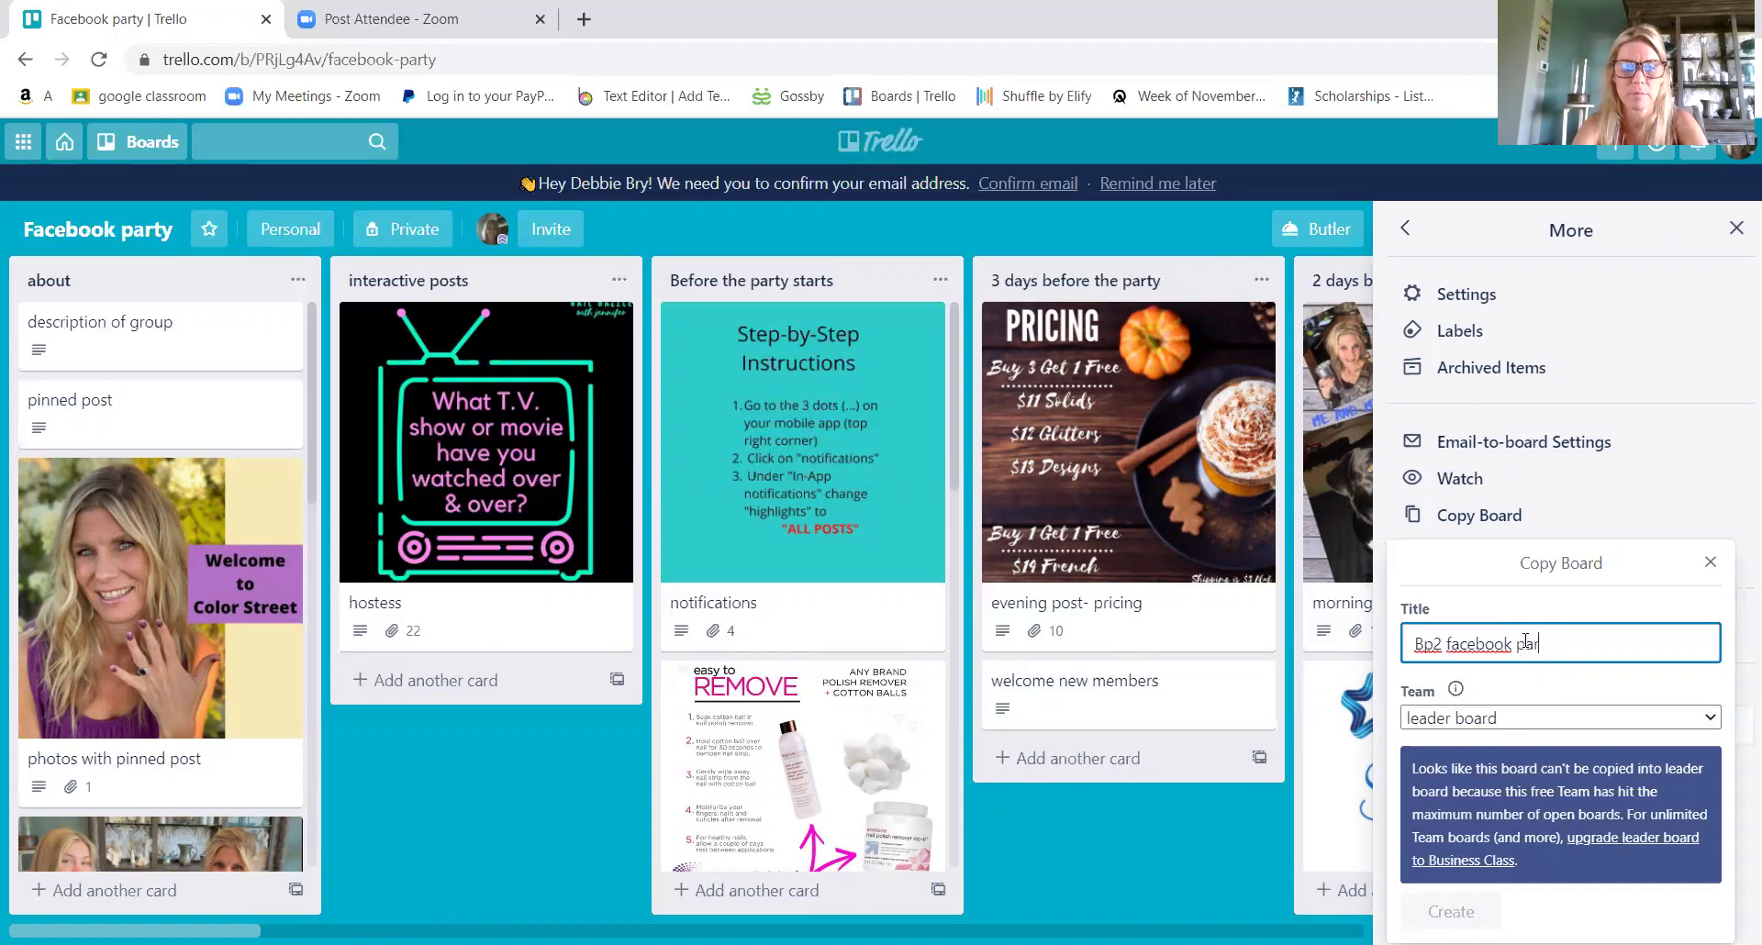
pyautogui.write('ty board')
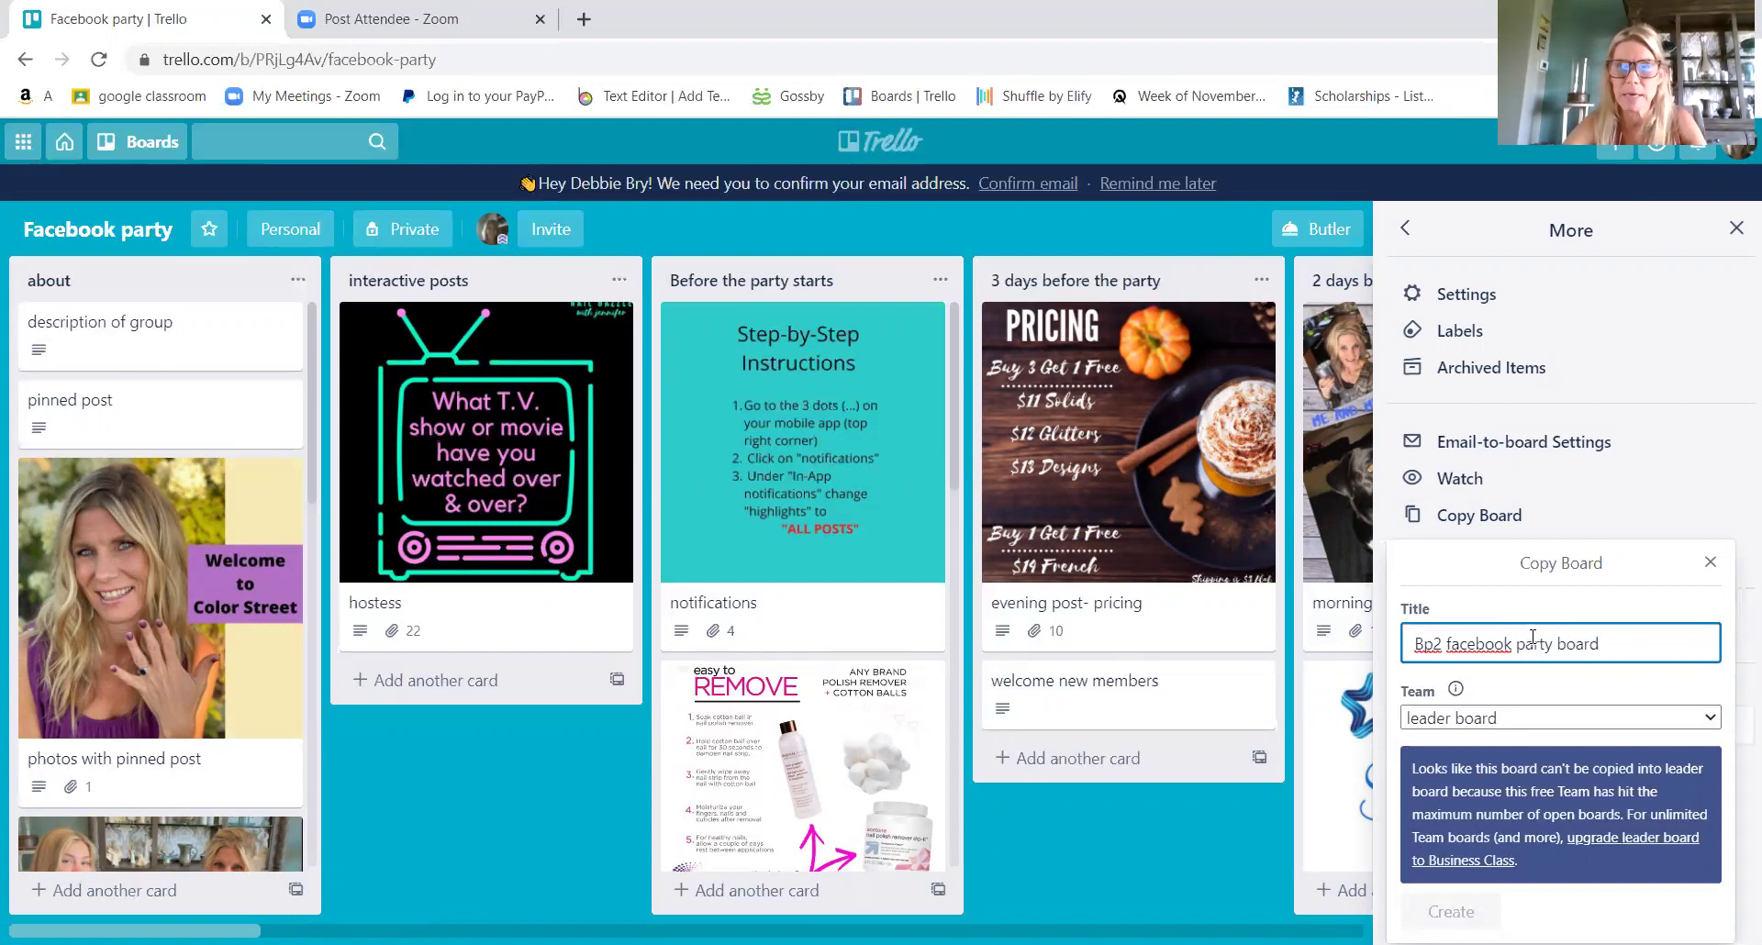
# - Set the copy's team to (none), create the board and close its board menu
pyautogui.click(1531, 725)
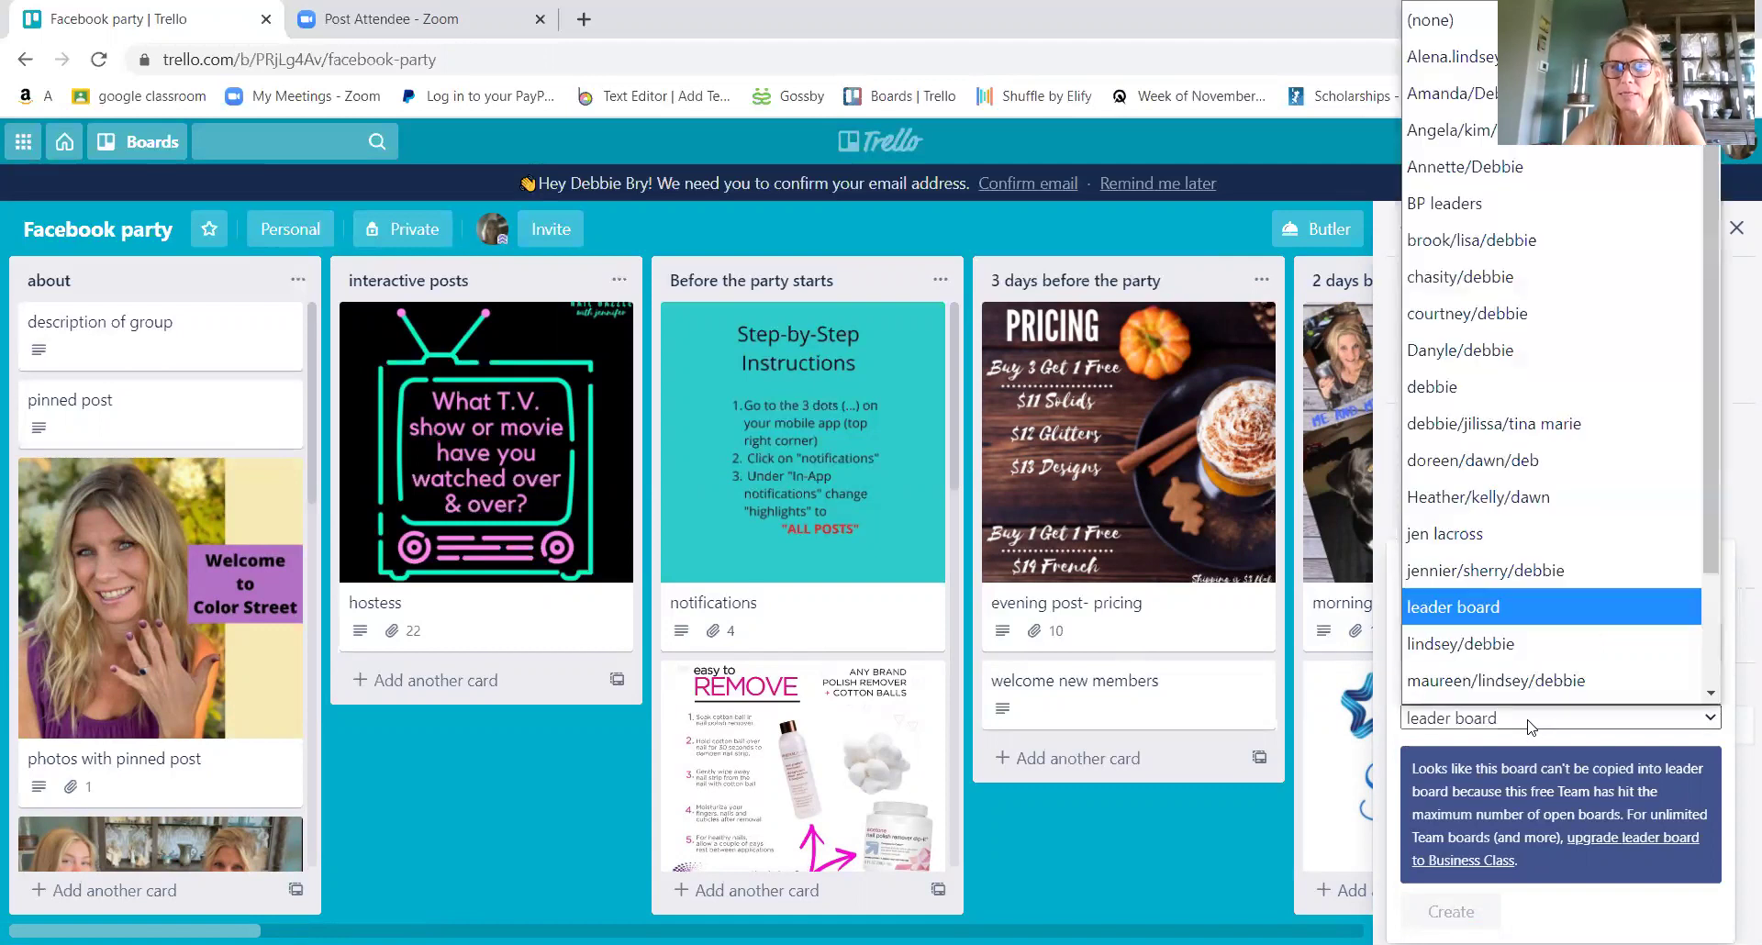
pyautogui.click(1459, 34)
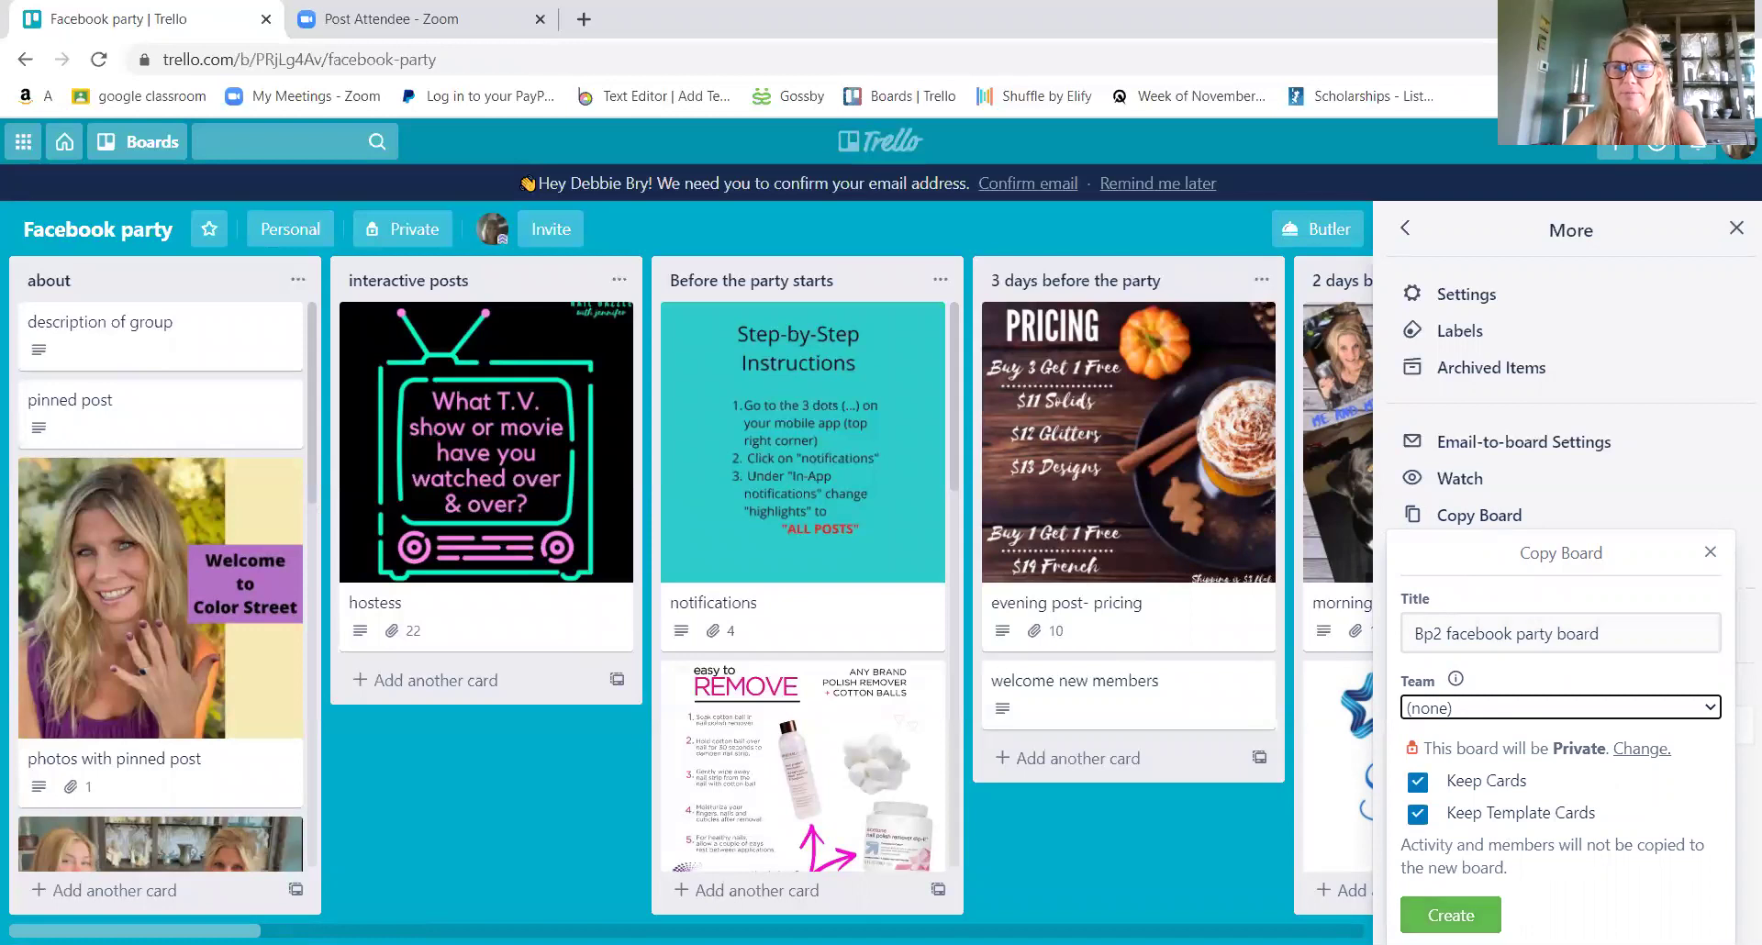
pyautogui.click(1450, 915)
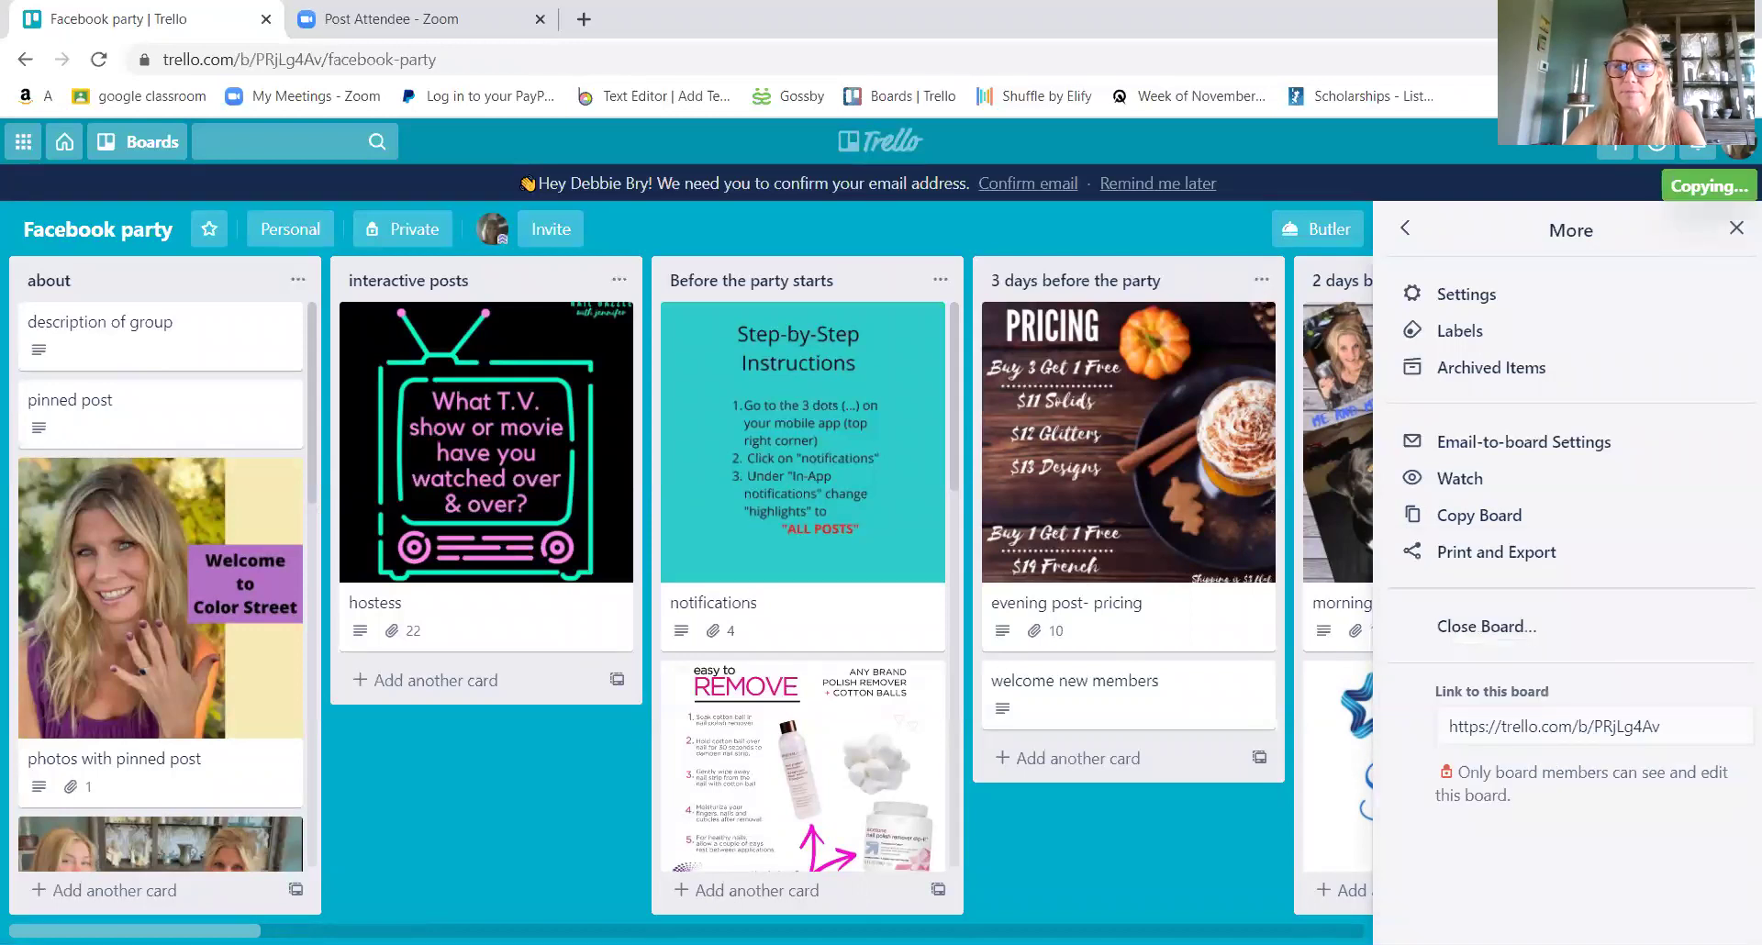
pyautogui.click(1737, 228)
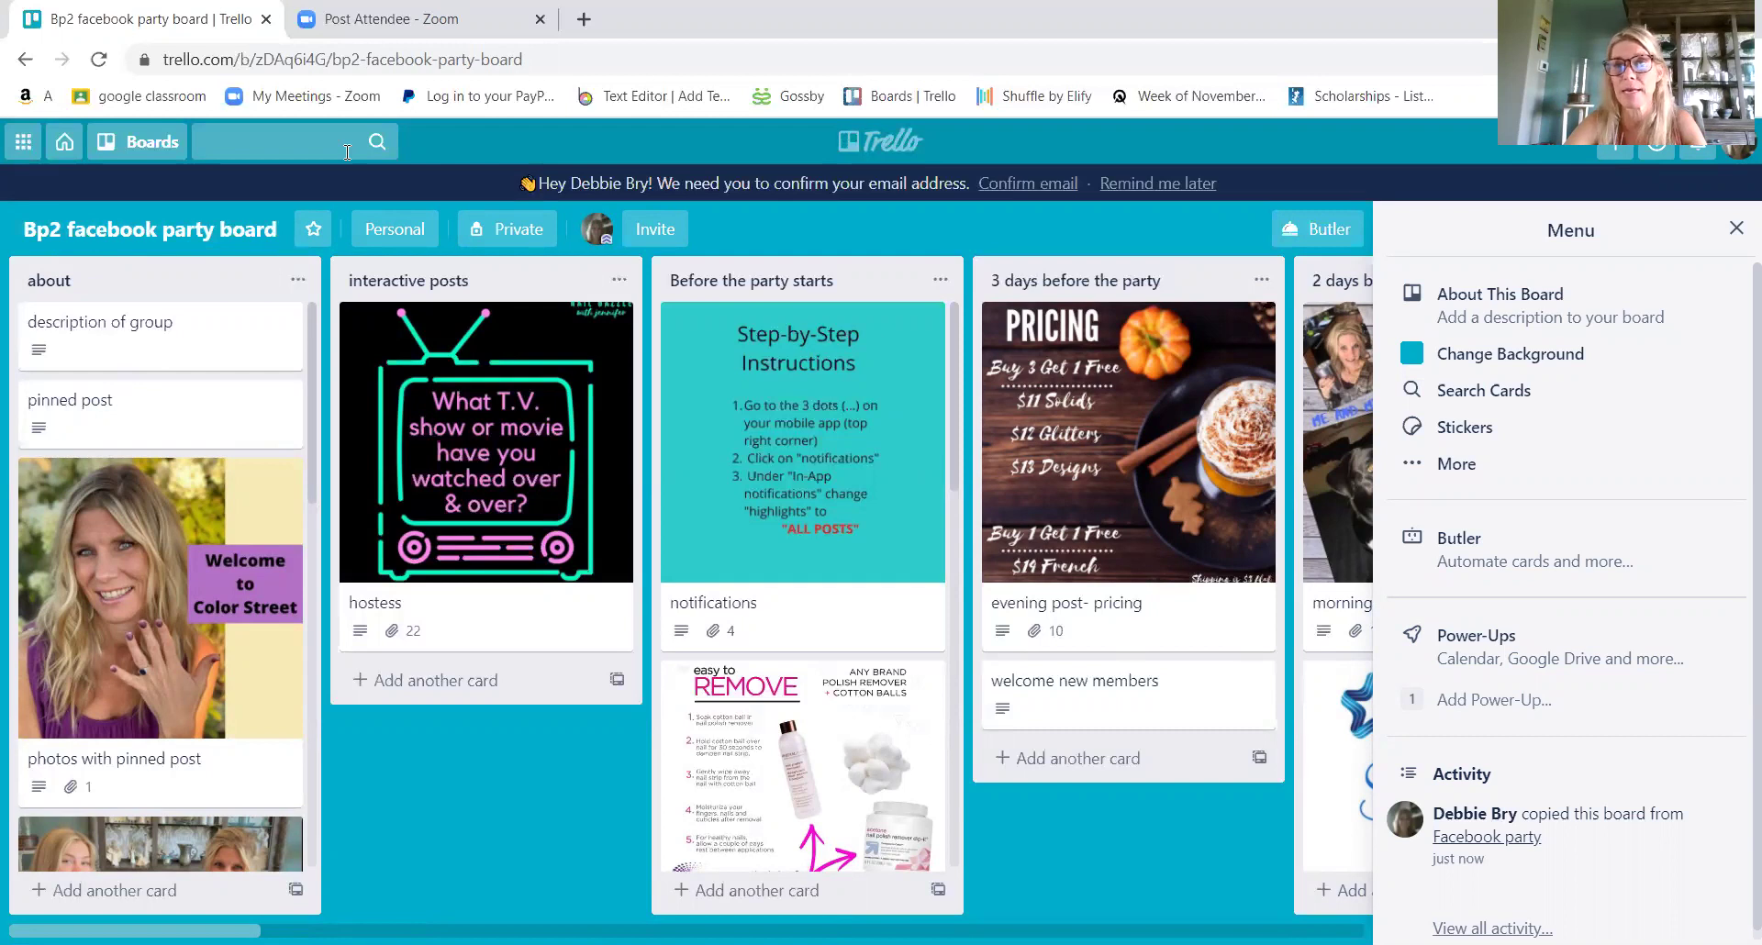
pyautogui.click(1735, 228)
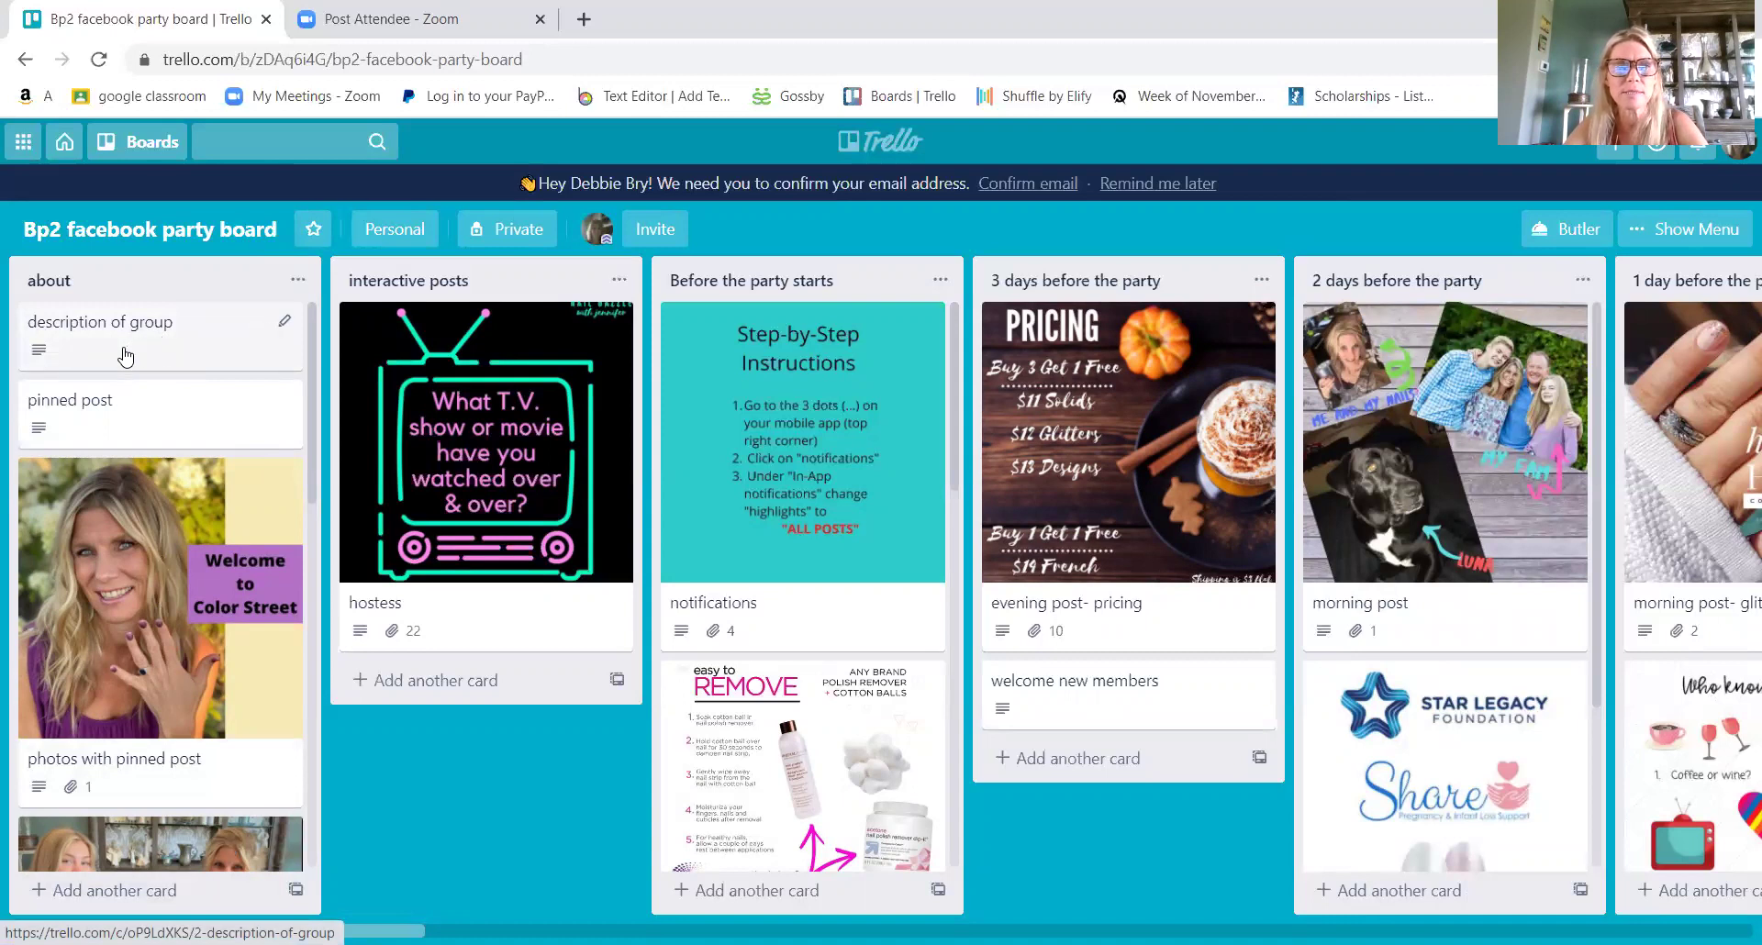
# - Open the "description of group" card in the about list and highlight its full description text
pyautogui.click(174, 347)
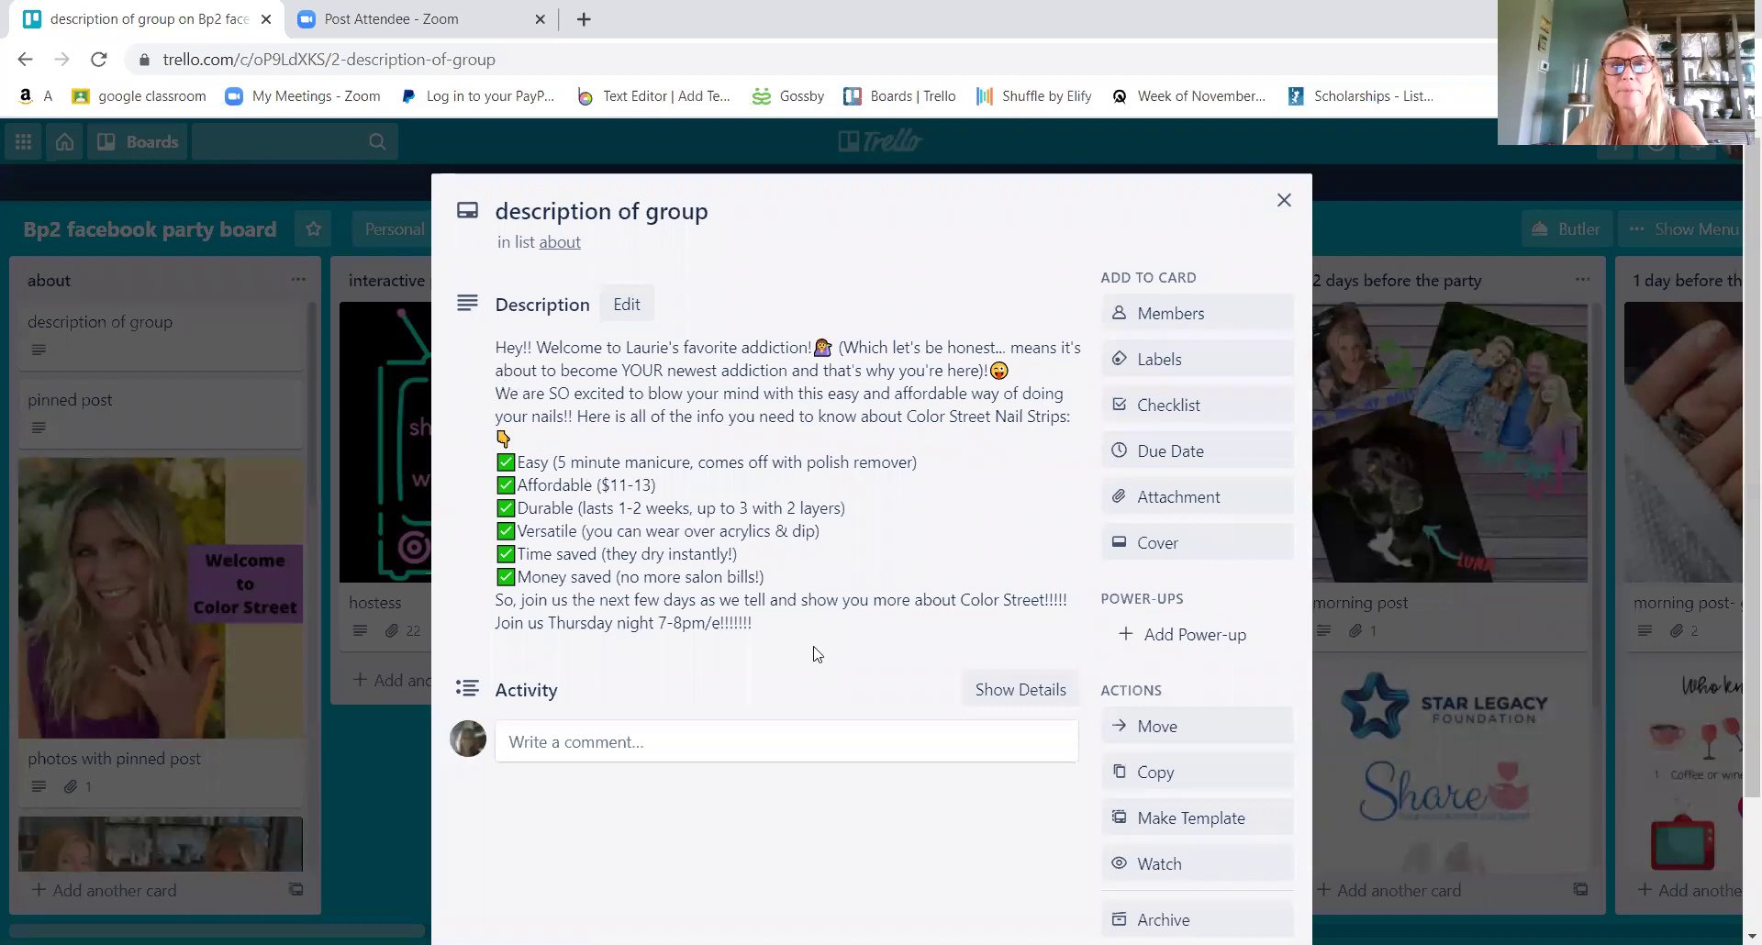
pyautogui.moveTo(496, 348); pyautogui.dragTo(766, 636)
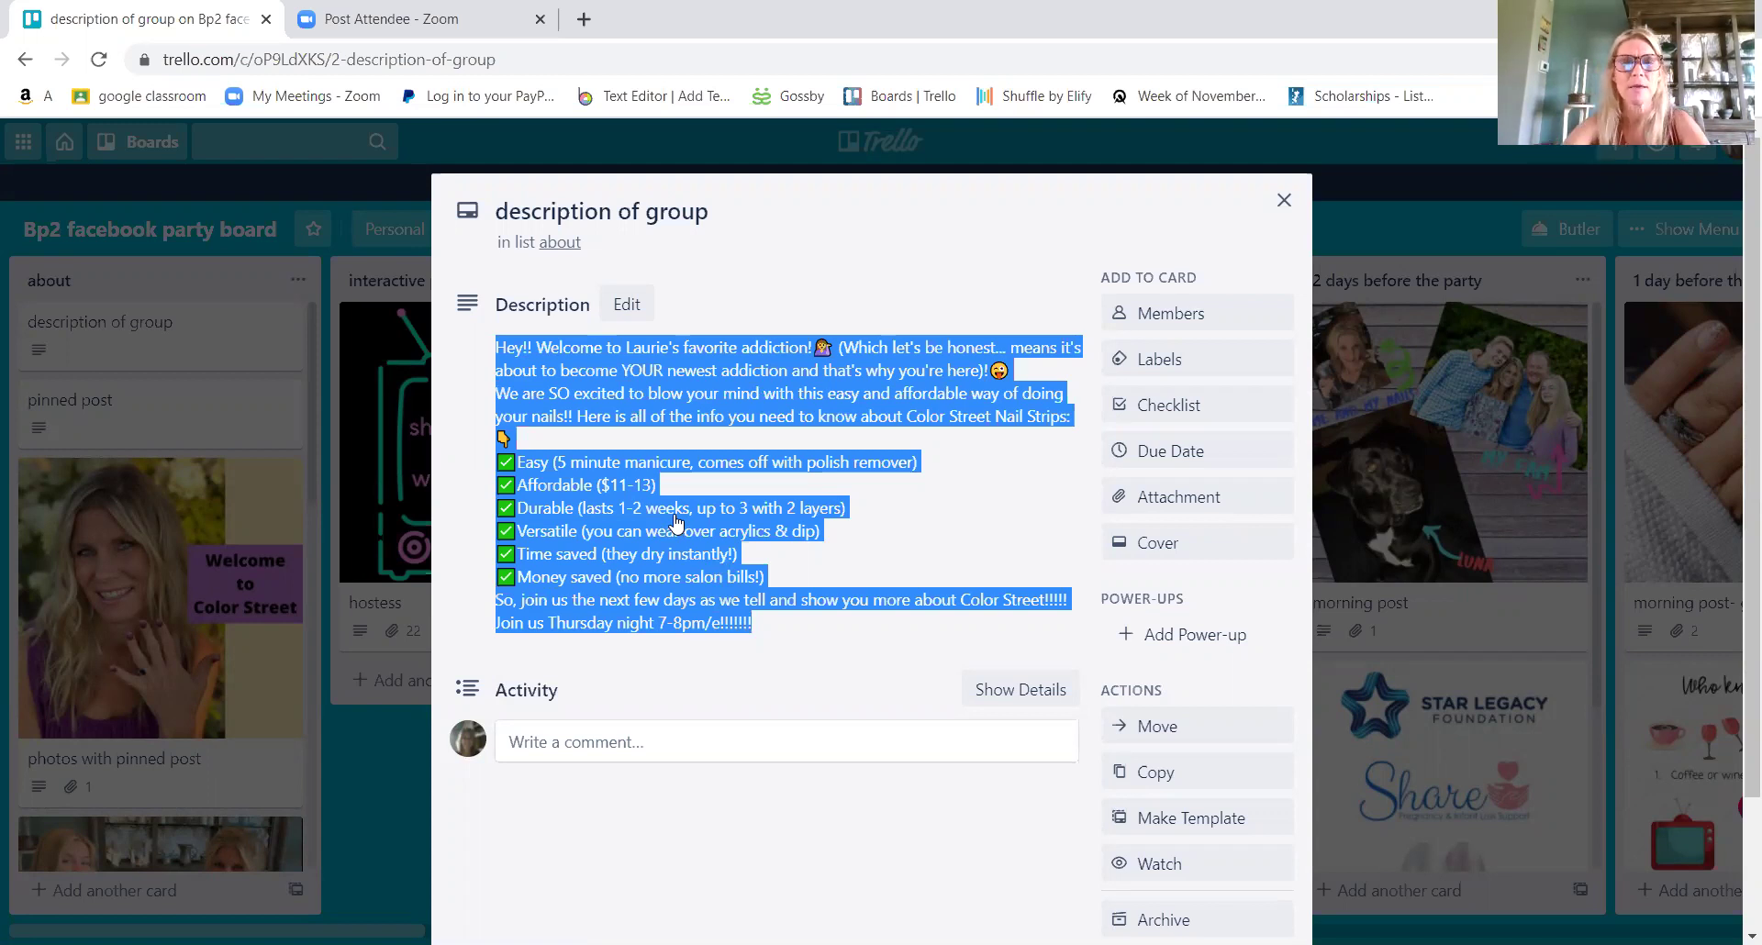
pyautogui.click(817, 289)
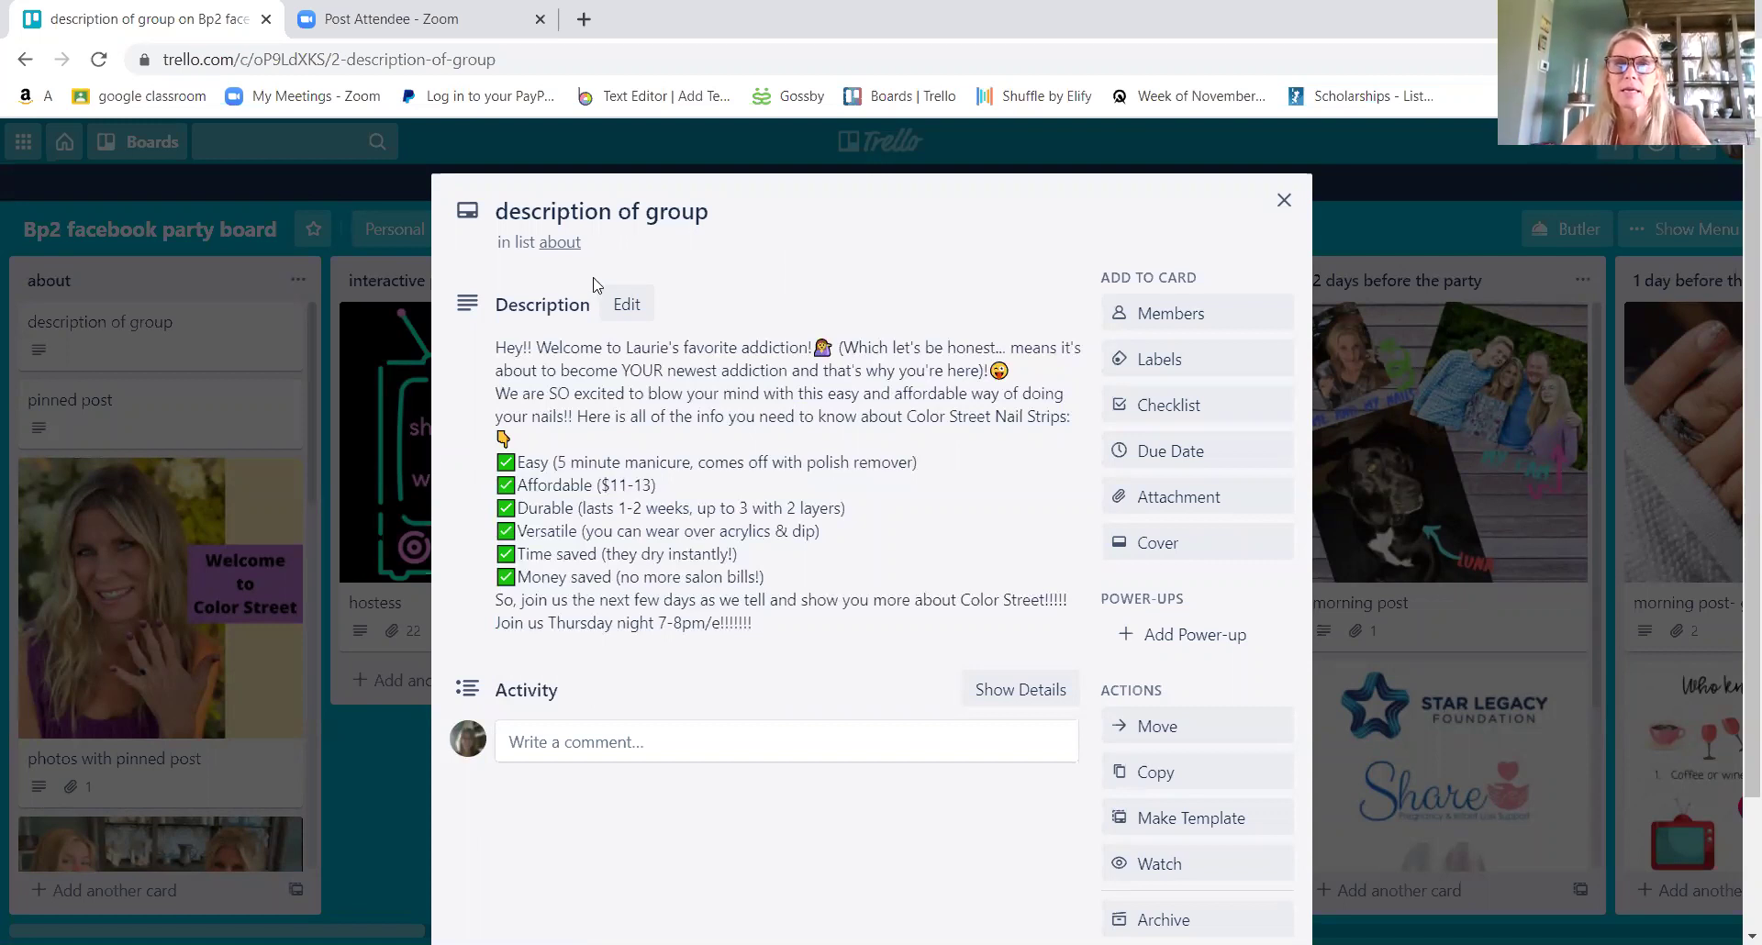
# - Open the group description for editing, save it and close the card
pyautogui.click(627, 305)
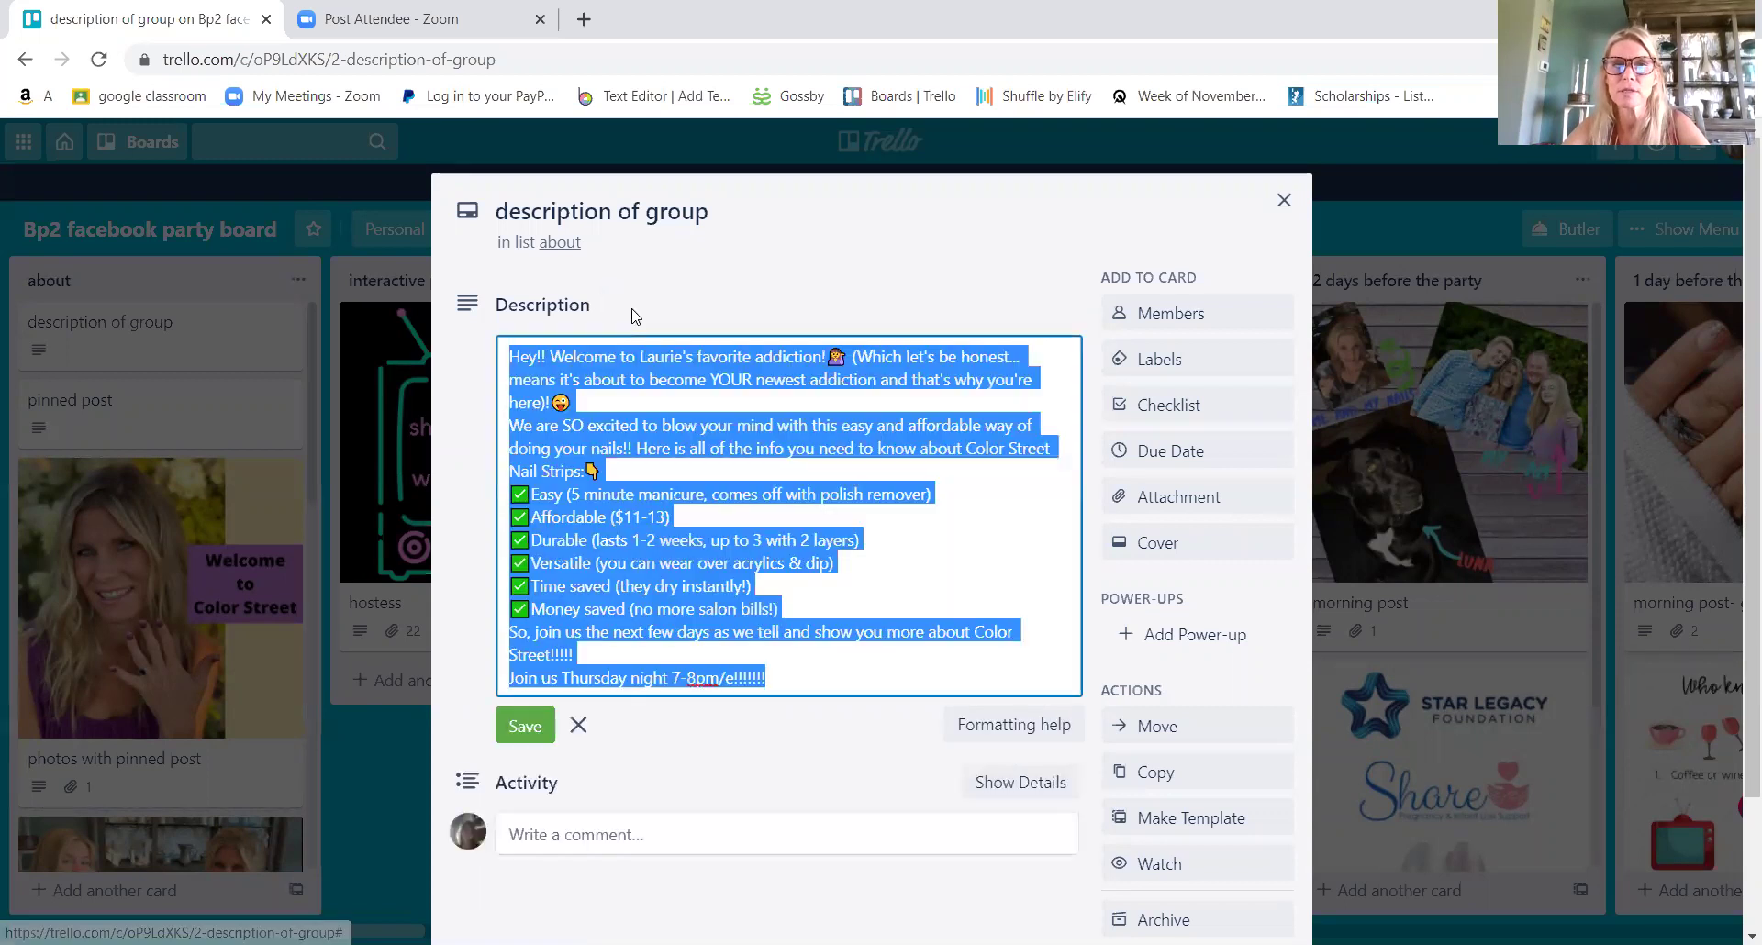
pyautogui.click(718, 399)
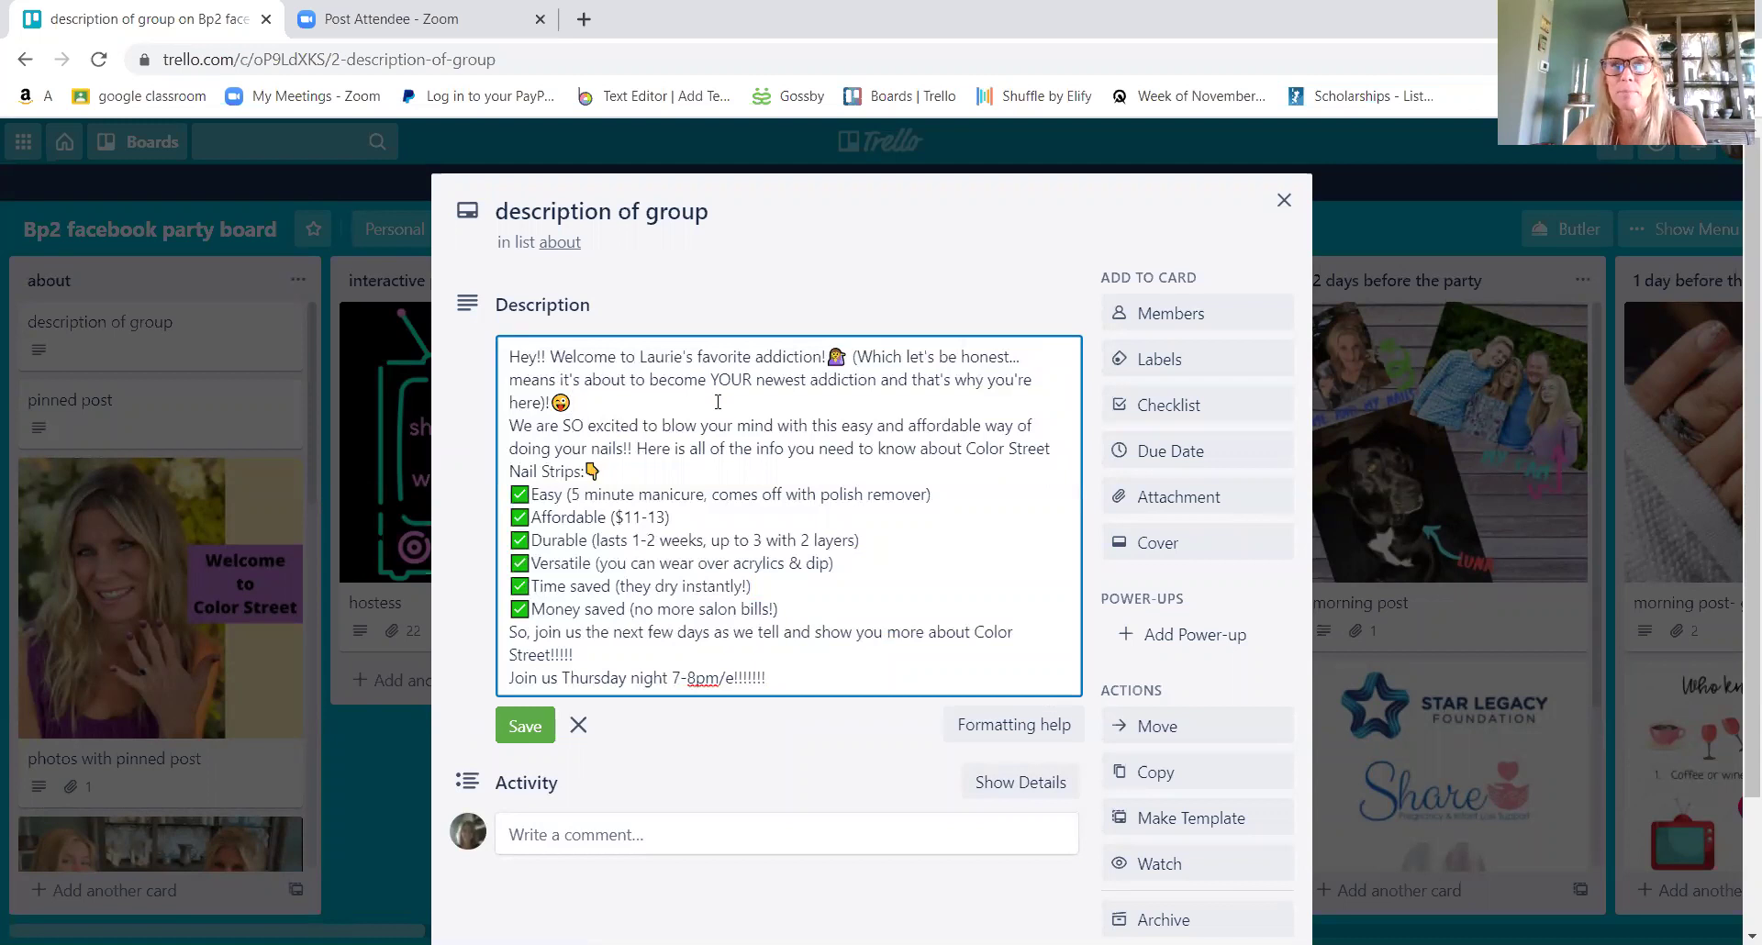
pyautogui.click(519, 730)
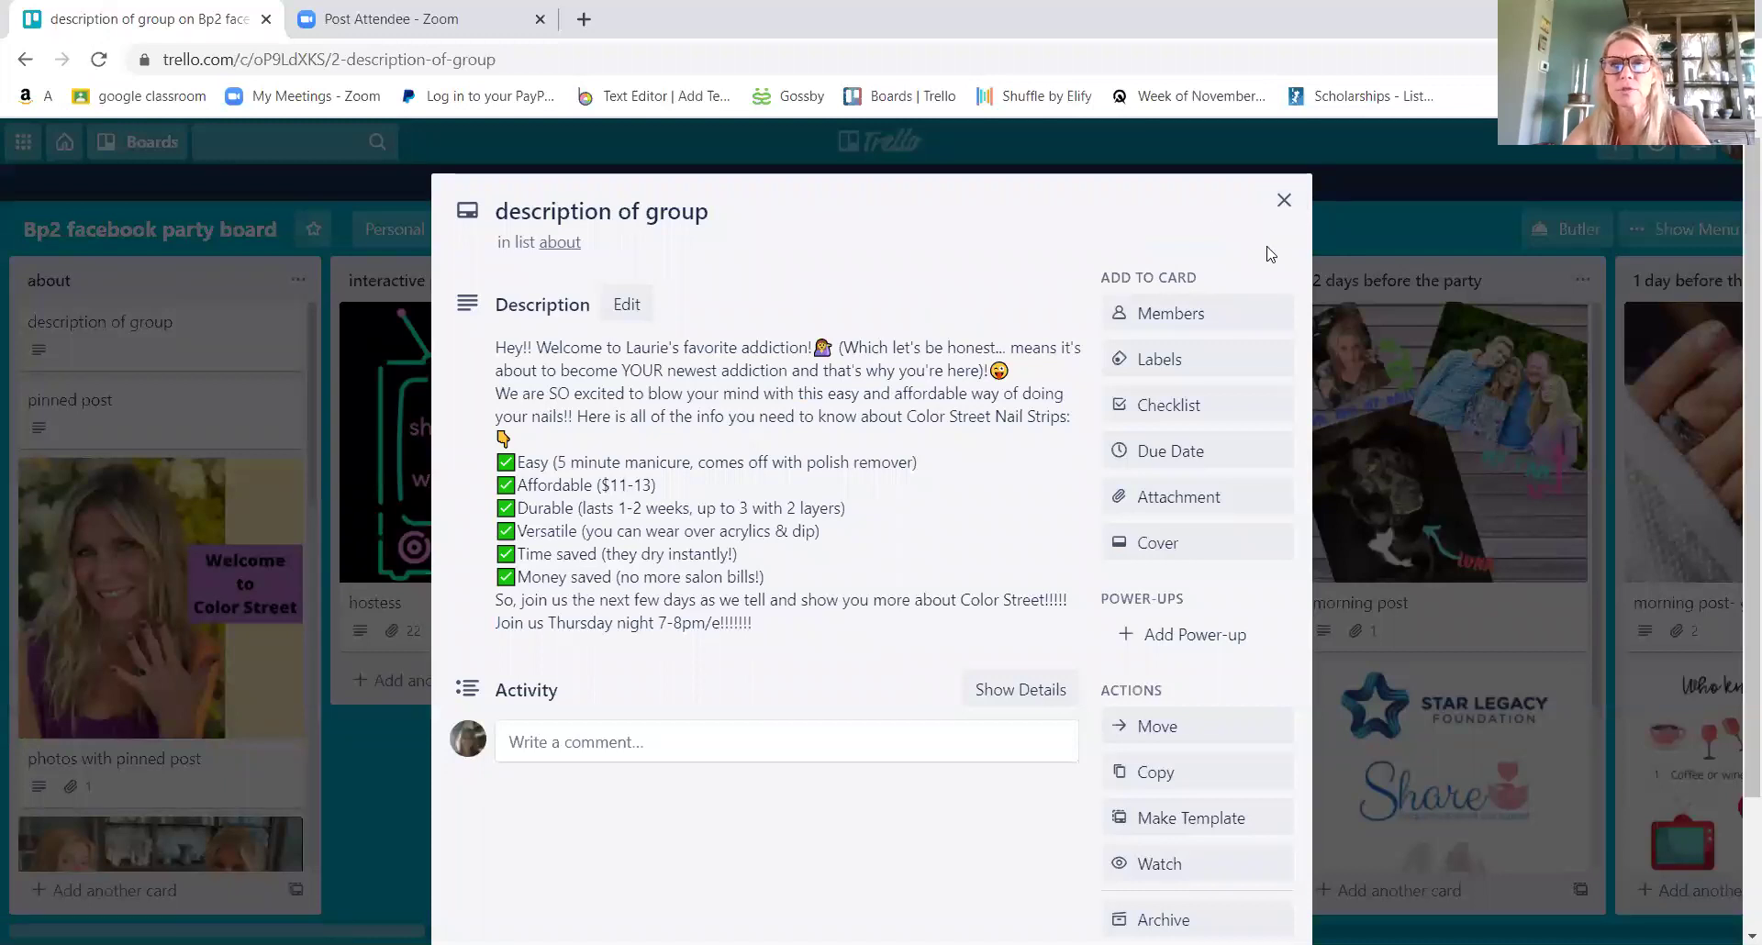
pyautogui.click(1284, 200)
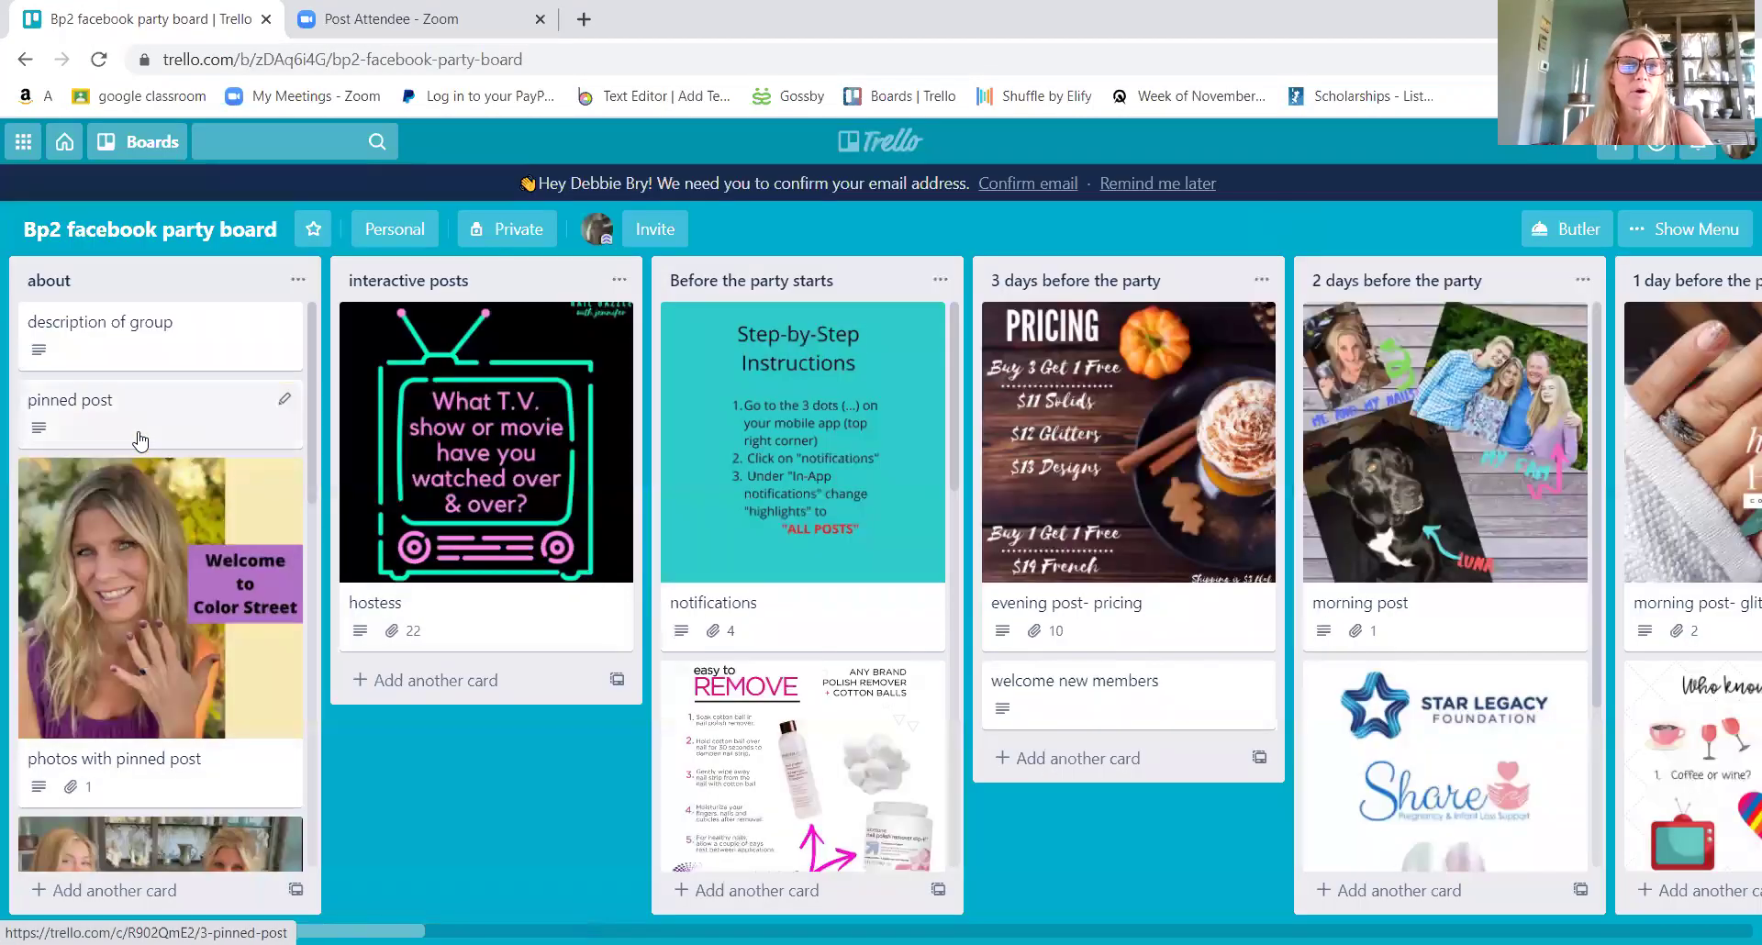
# - Read the "pinned post" and "photos with pinned post" cards and look through the remaining photo cards in the about list
pyautogui.click(117, 418)
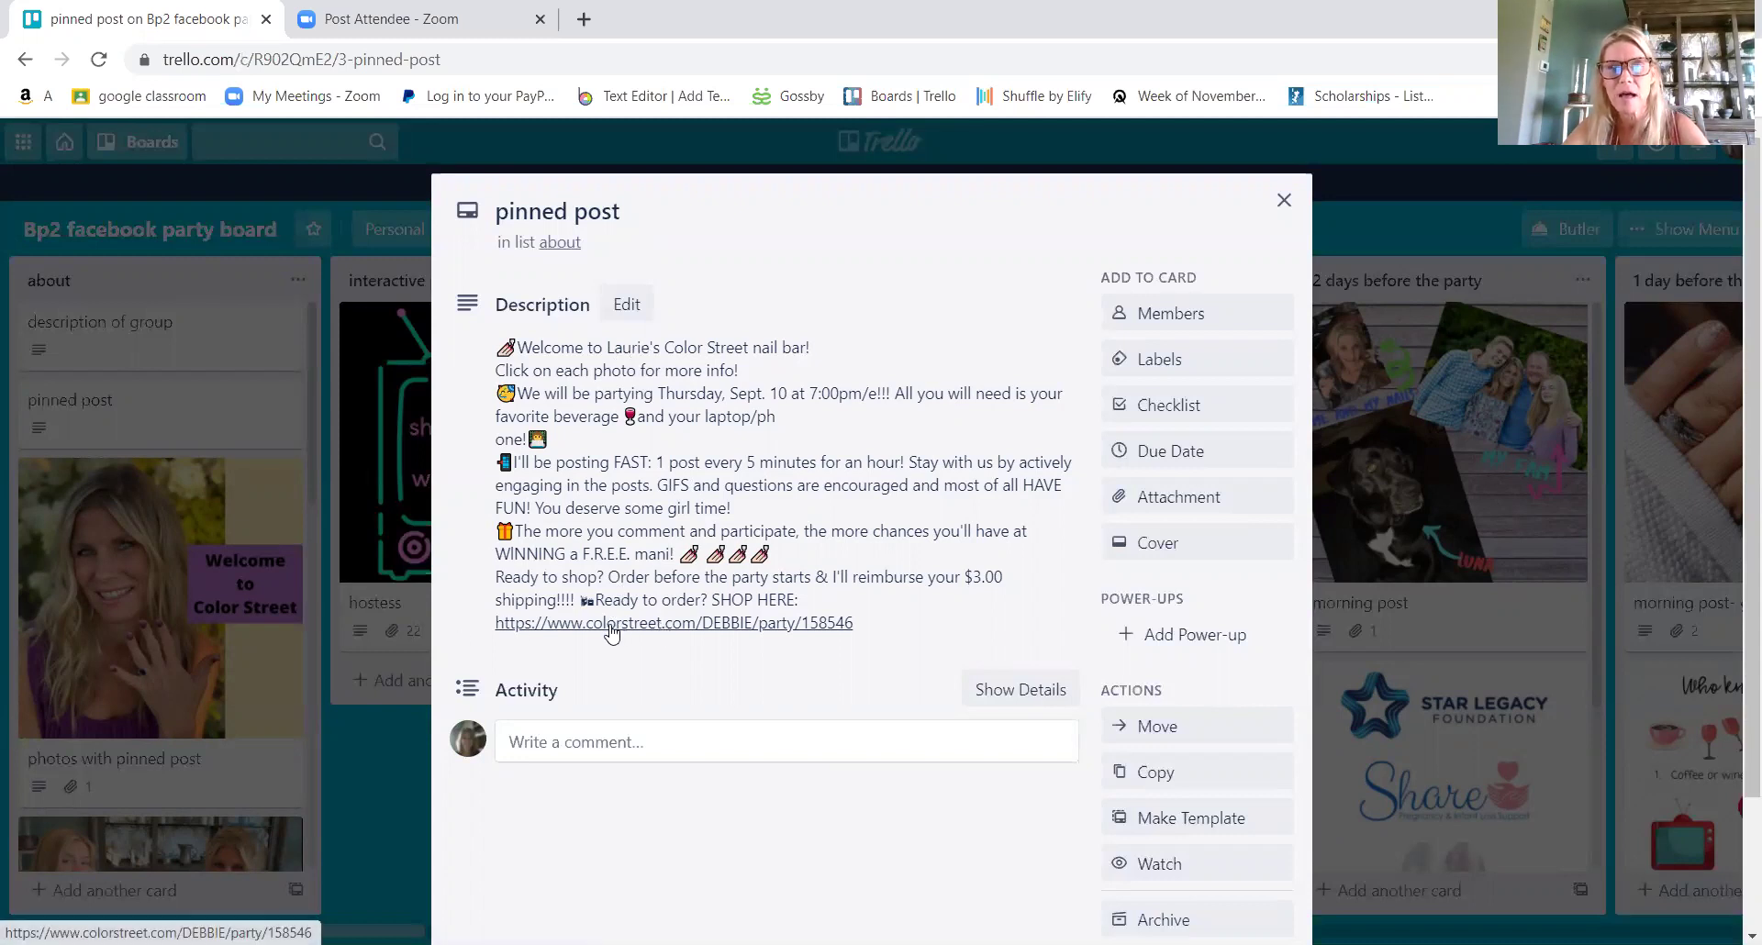
pyautogui.click(1283, 201)
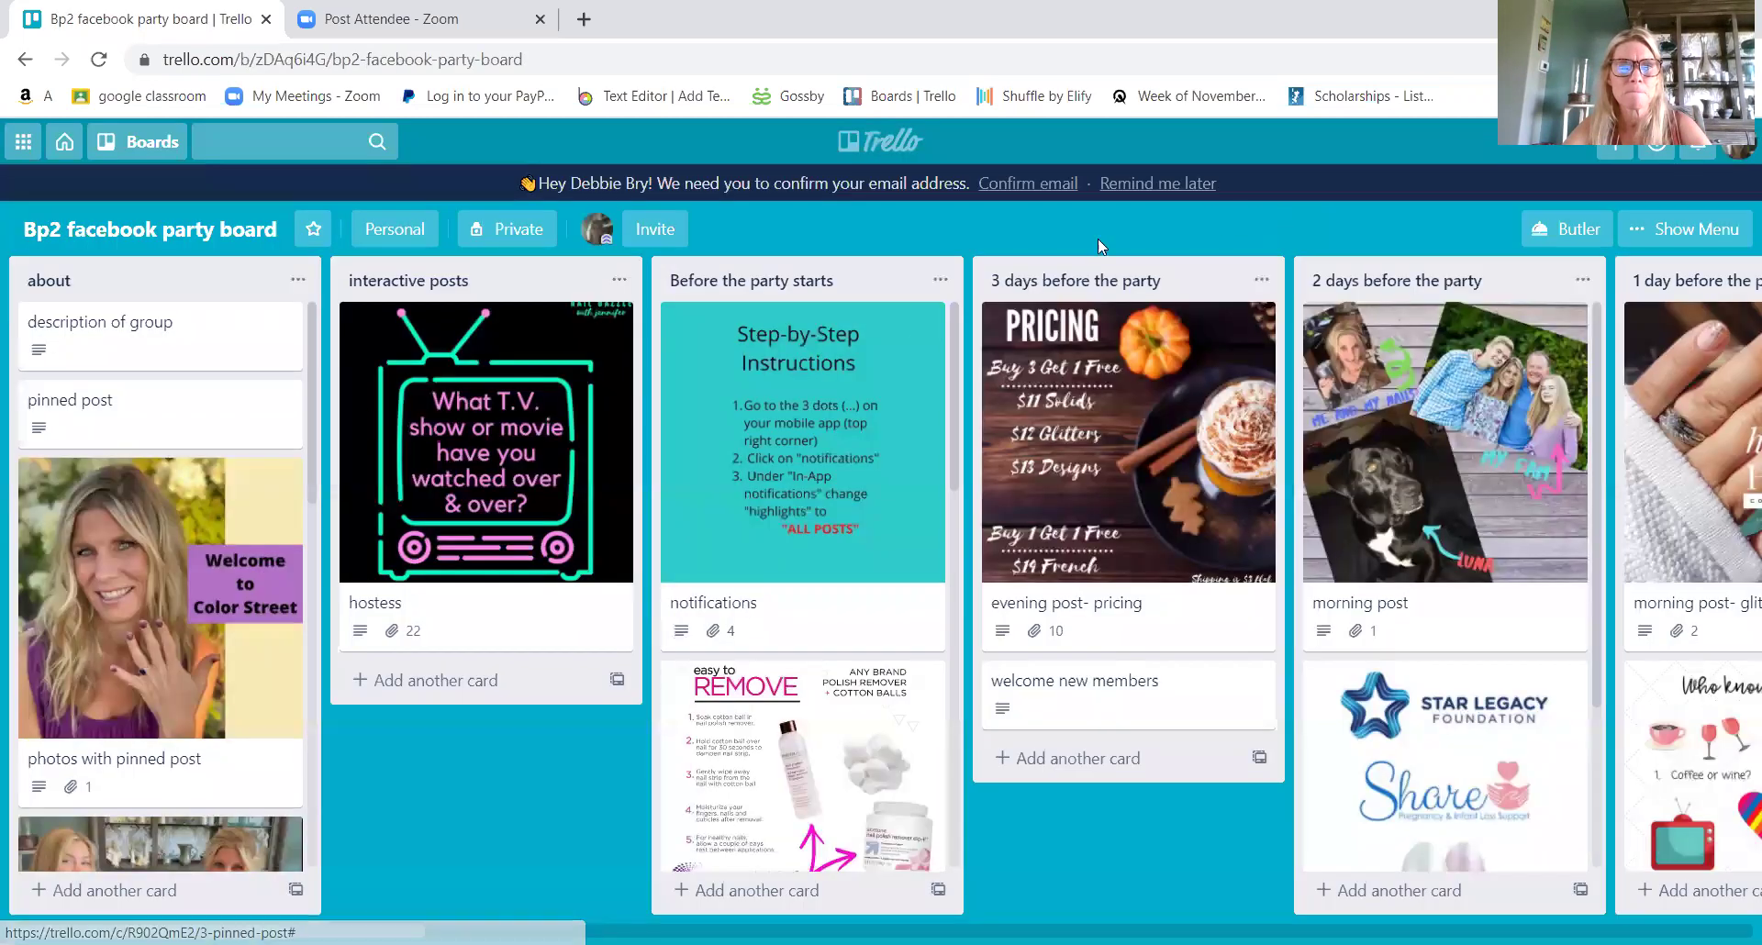
pyautogui.click(139, 643)
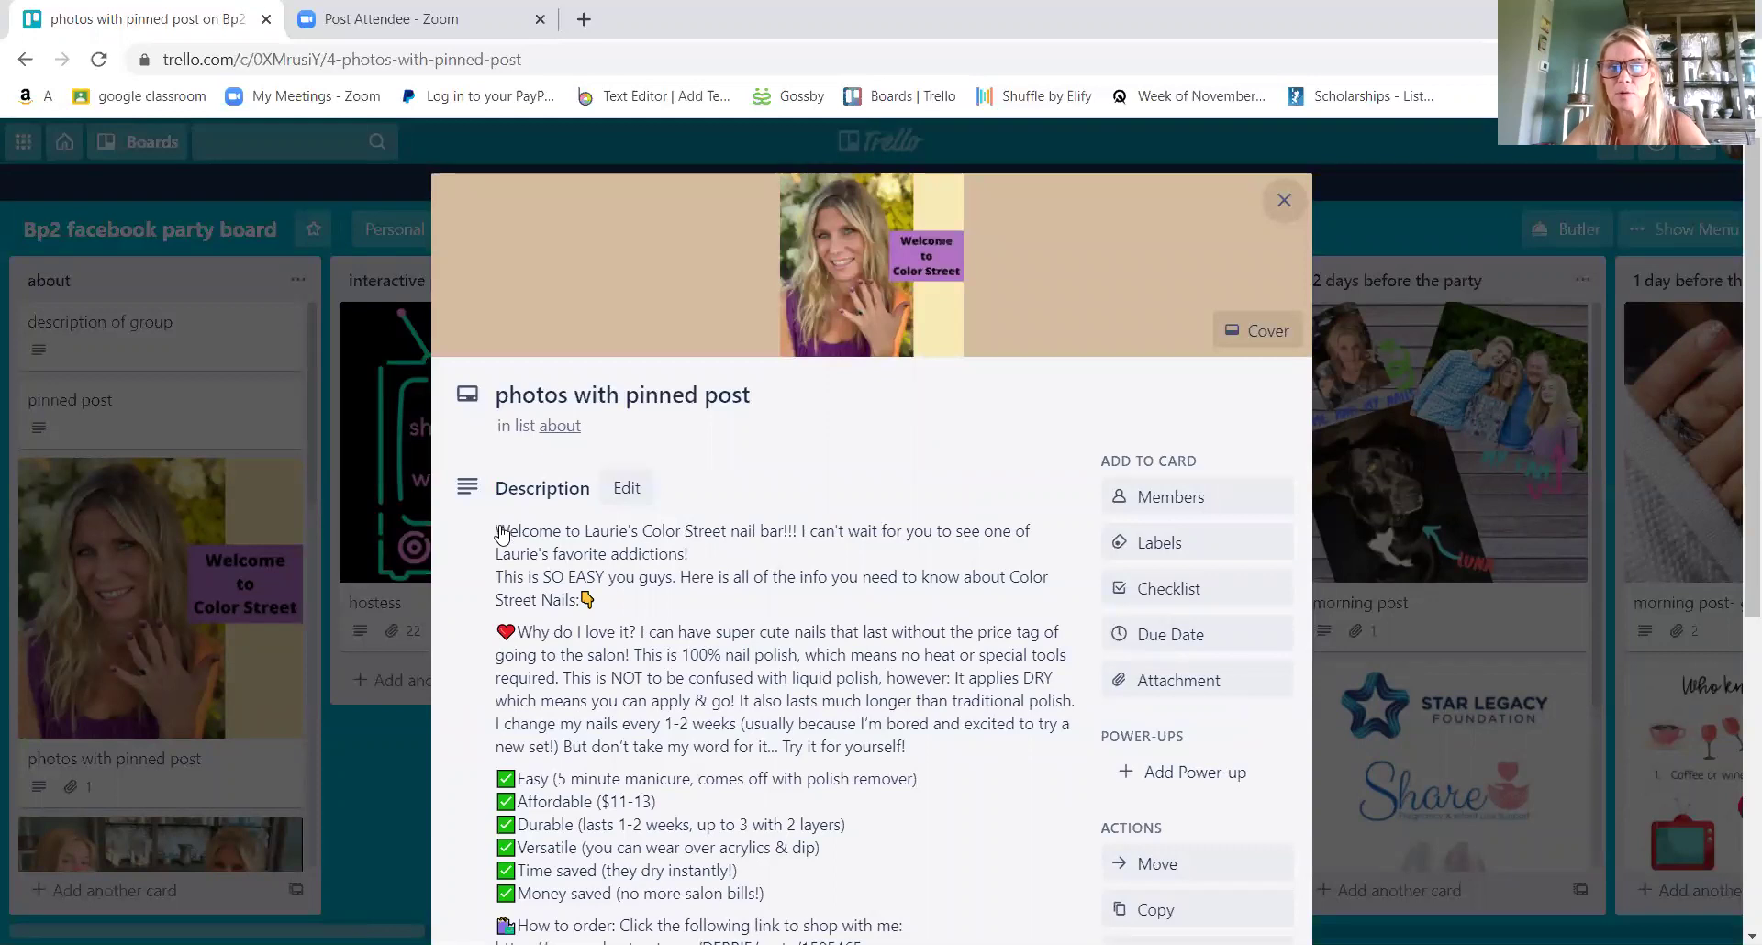
pyautogui.scroll(-2, 500, 528)
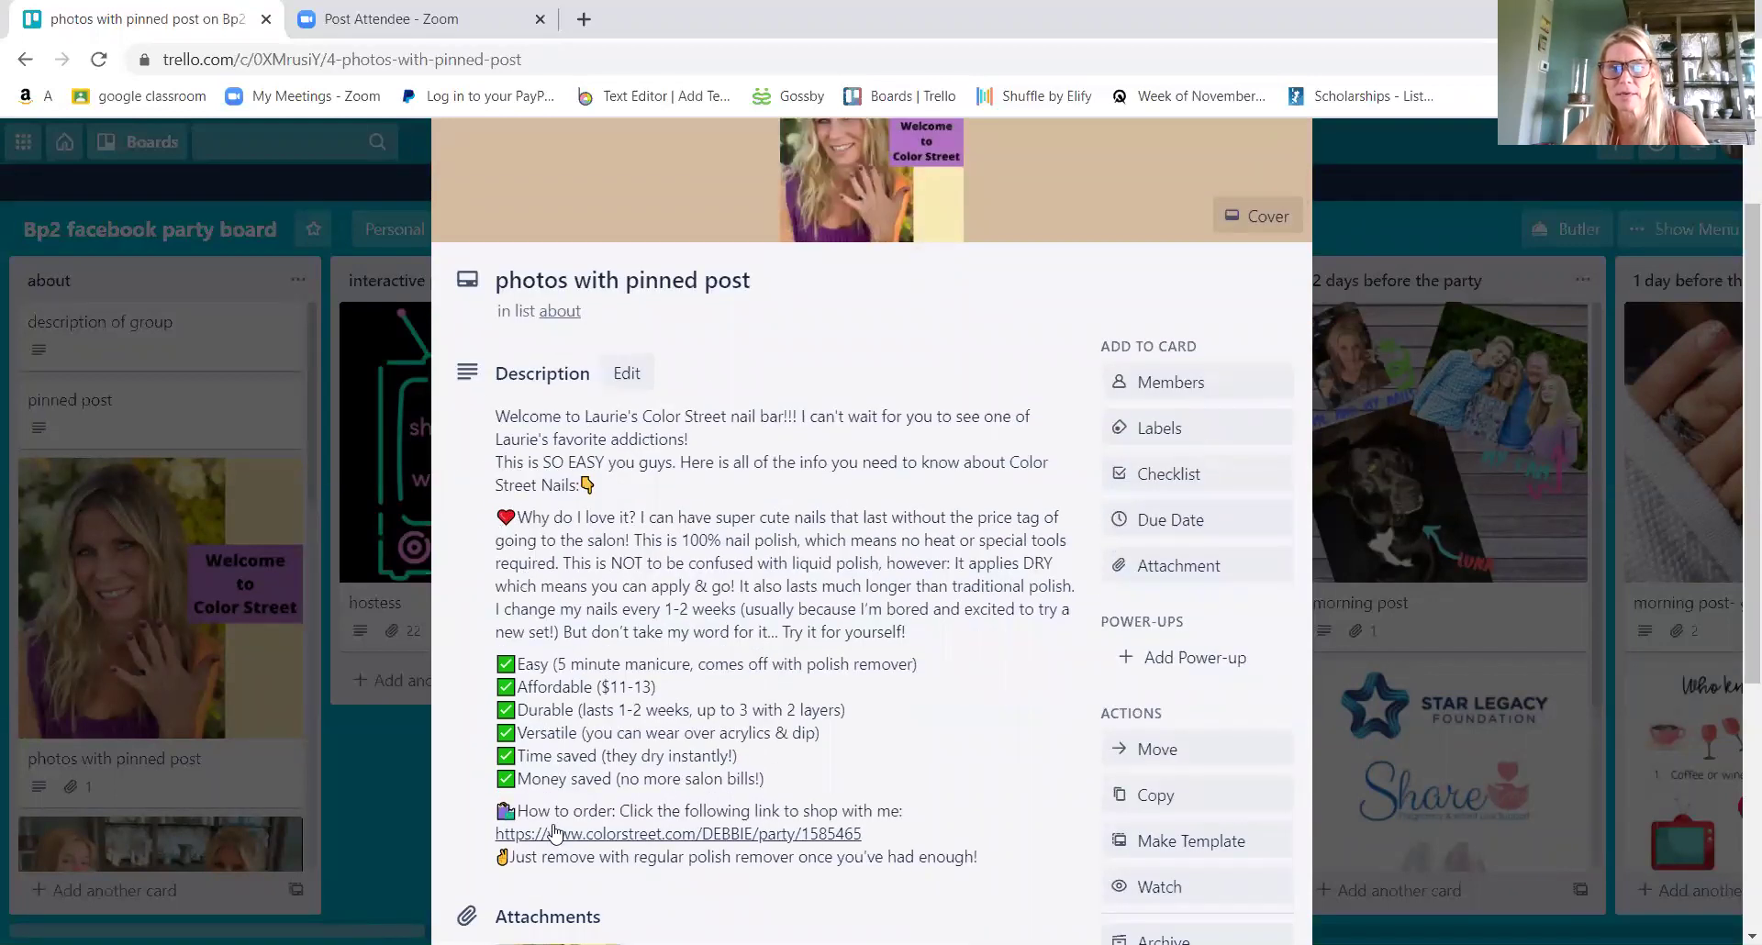
pyautogui.scroll(2, 944, 455)
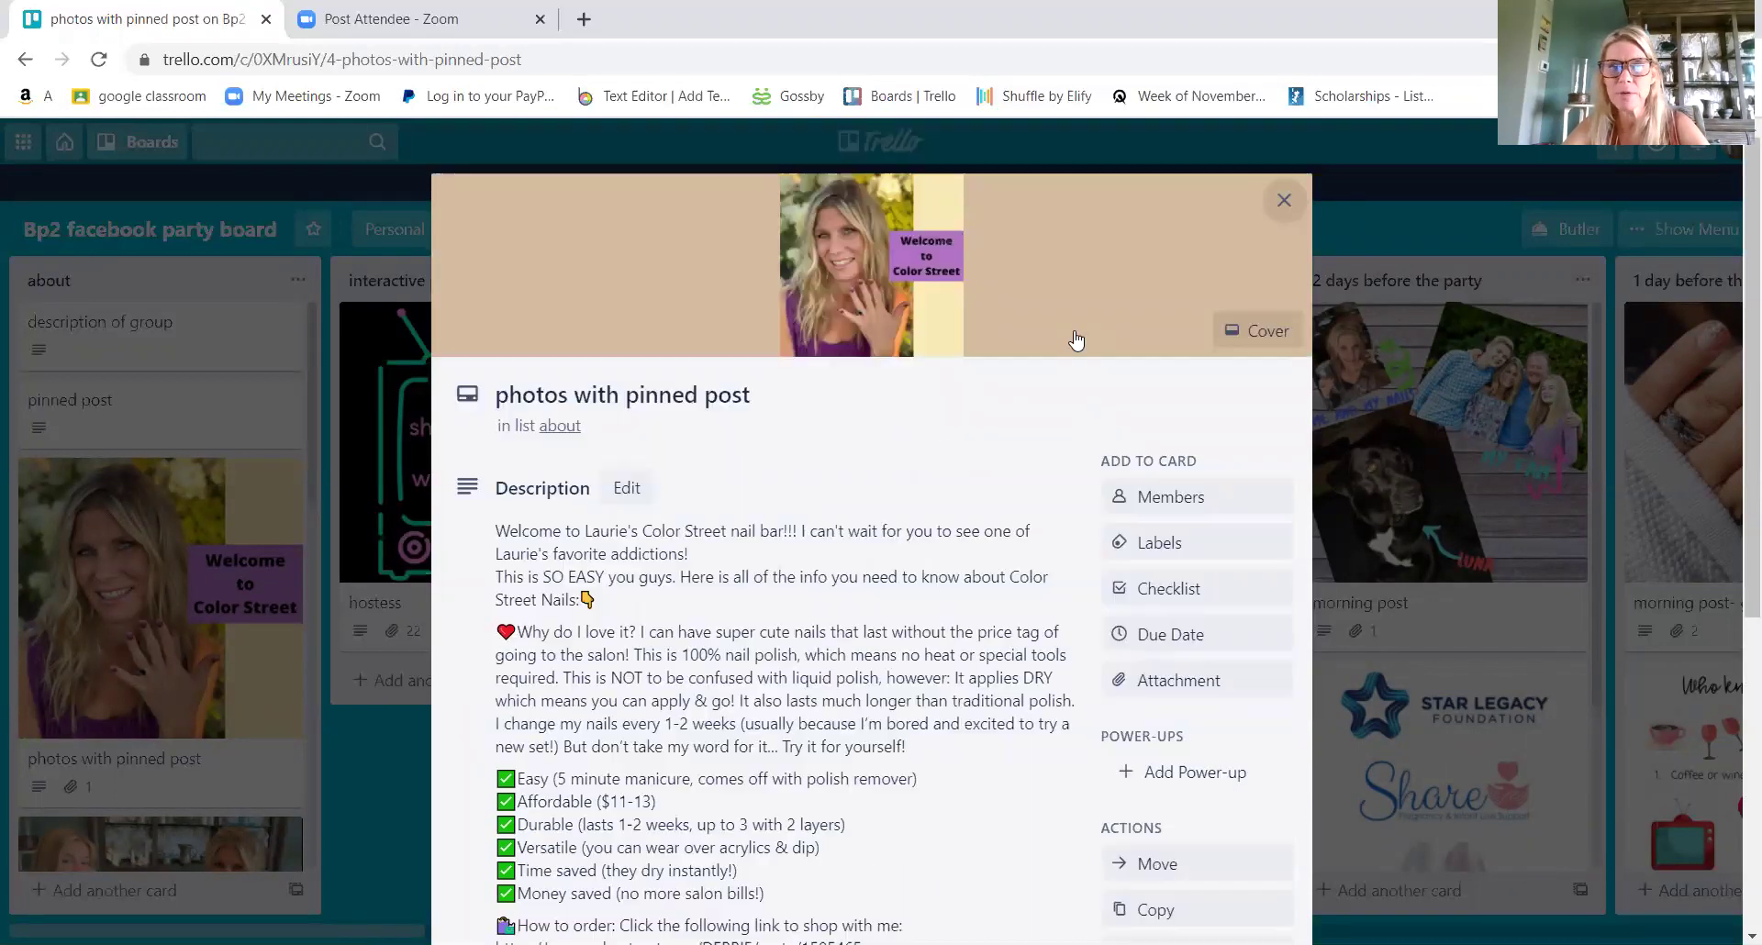
pyautogui.click(1283, 203)
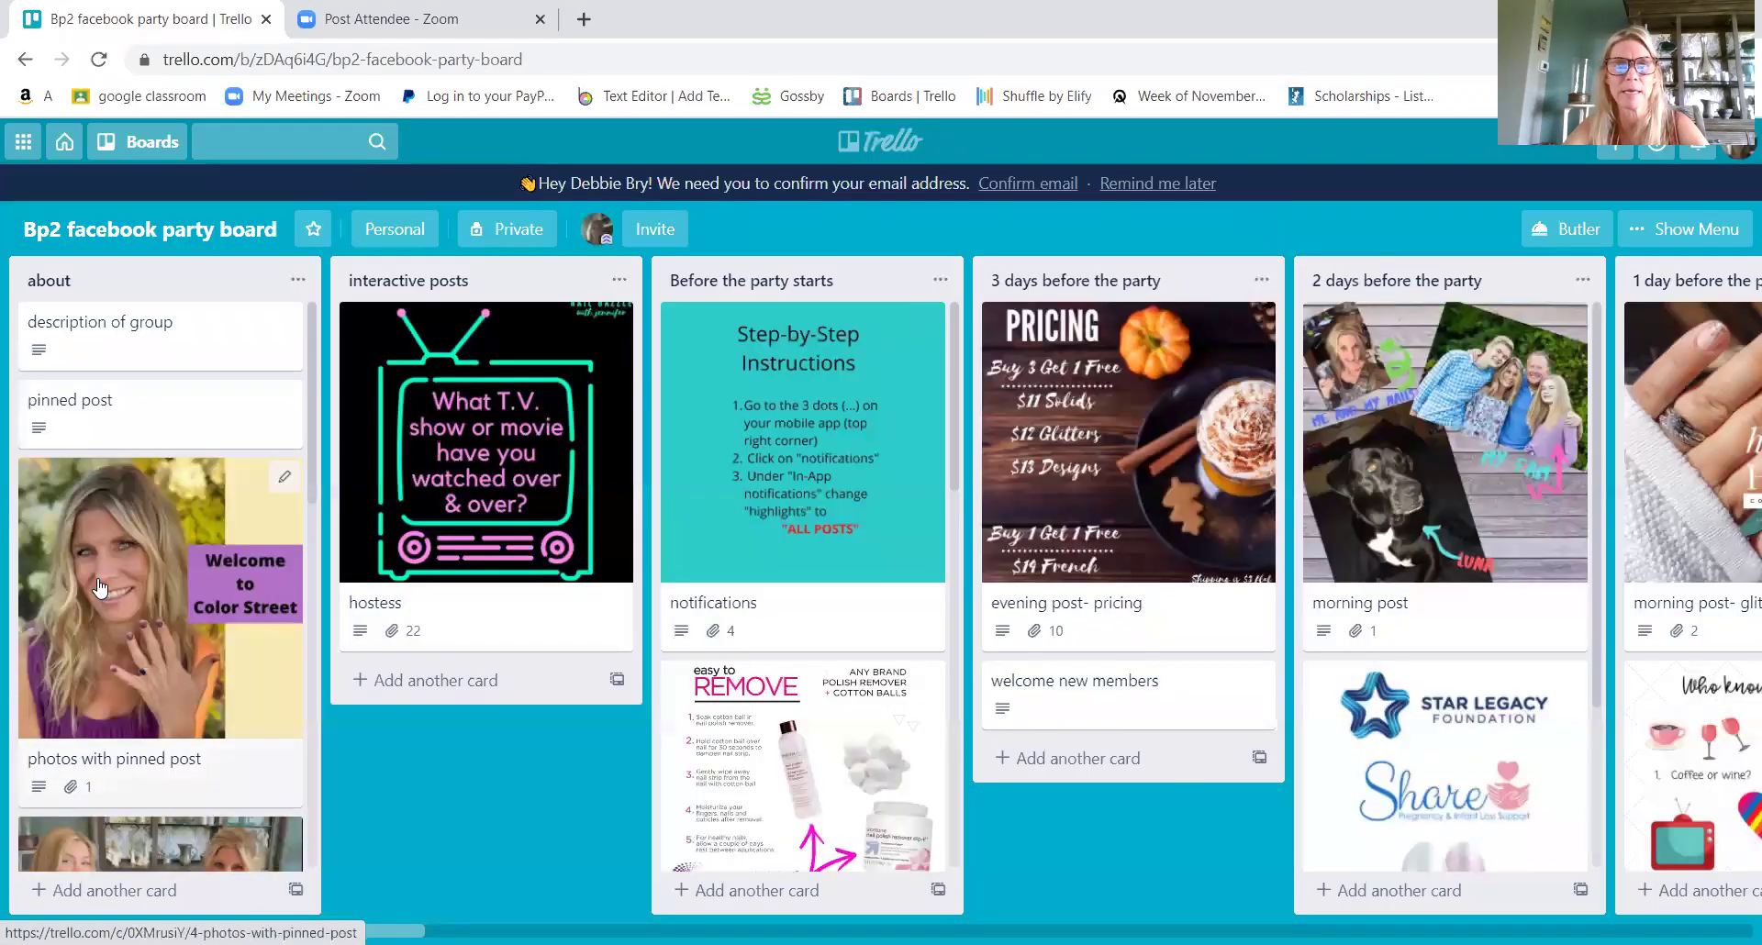
pyautogui.scroll(-10, 149, 582)
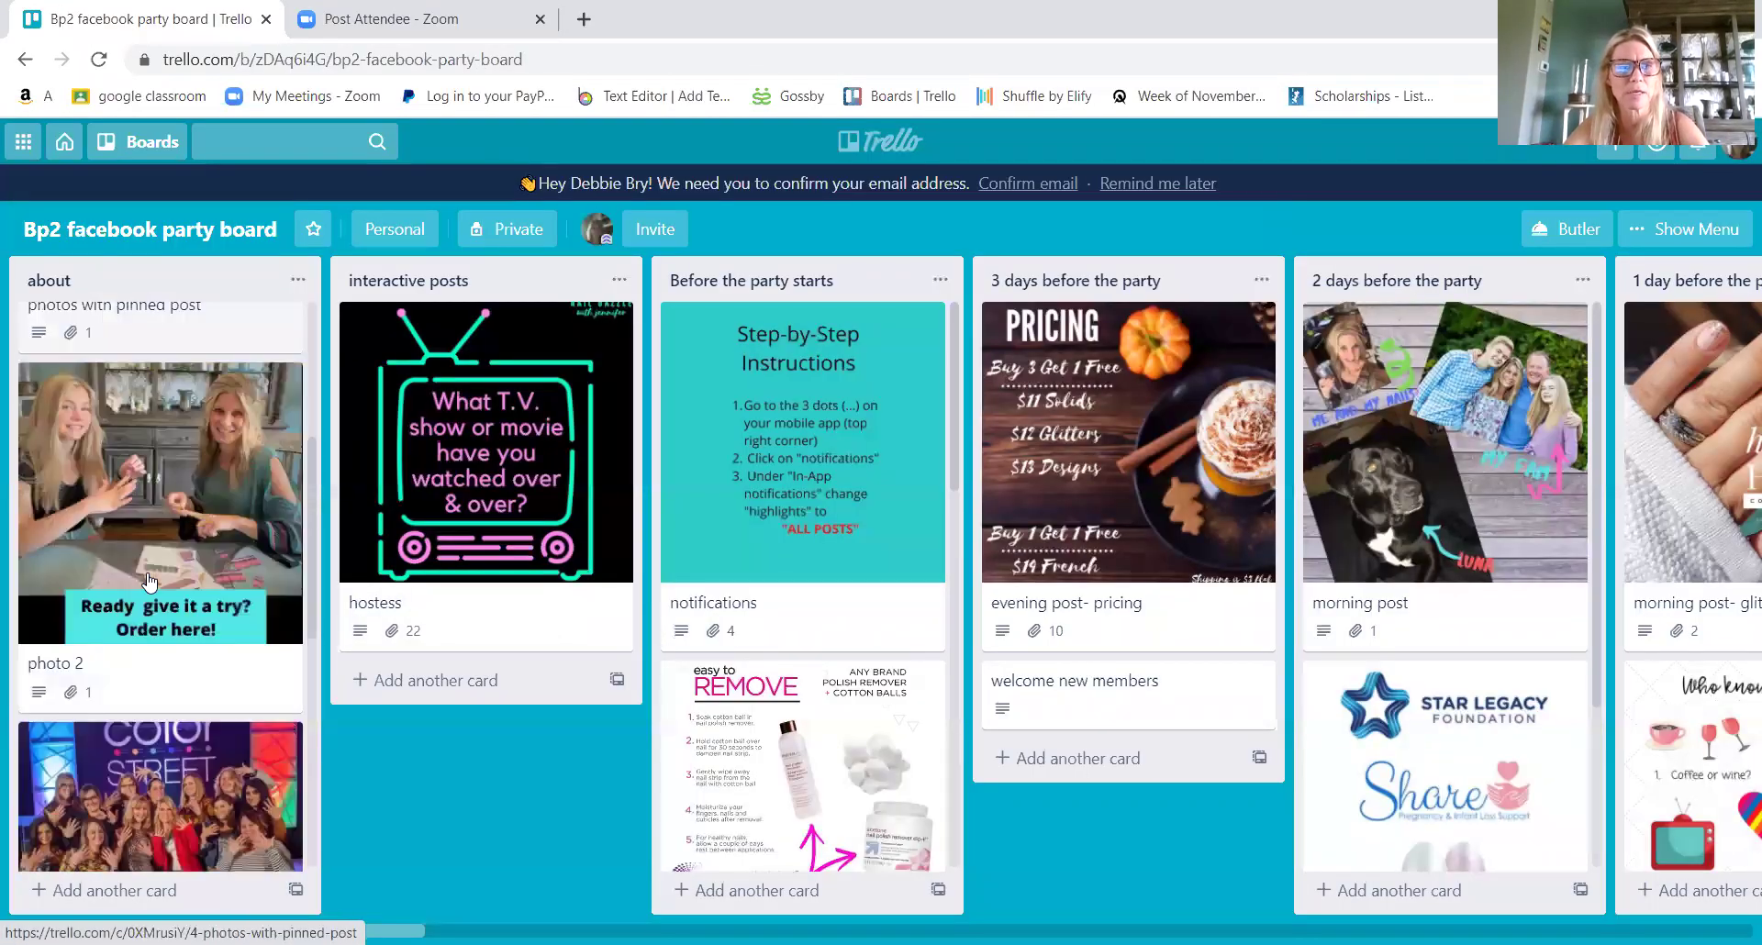
pyautogui.scroll(8, 151, 571)
pyautogui.scroll(2, 152, 571)
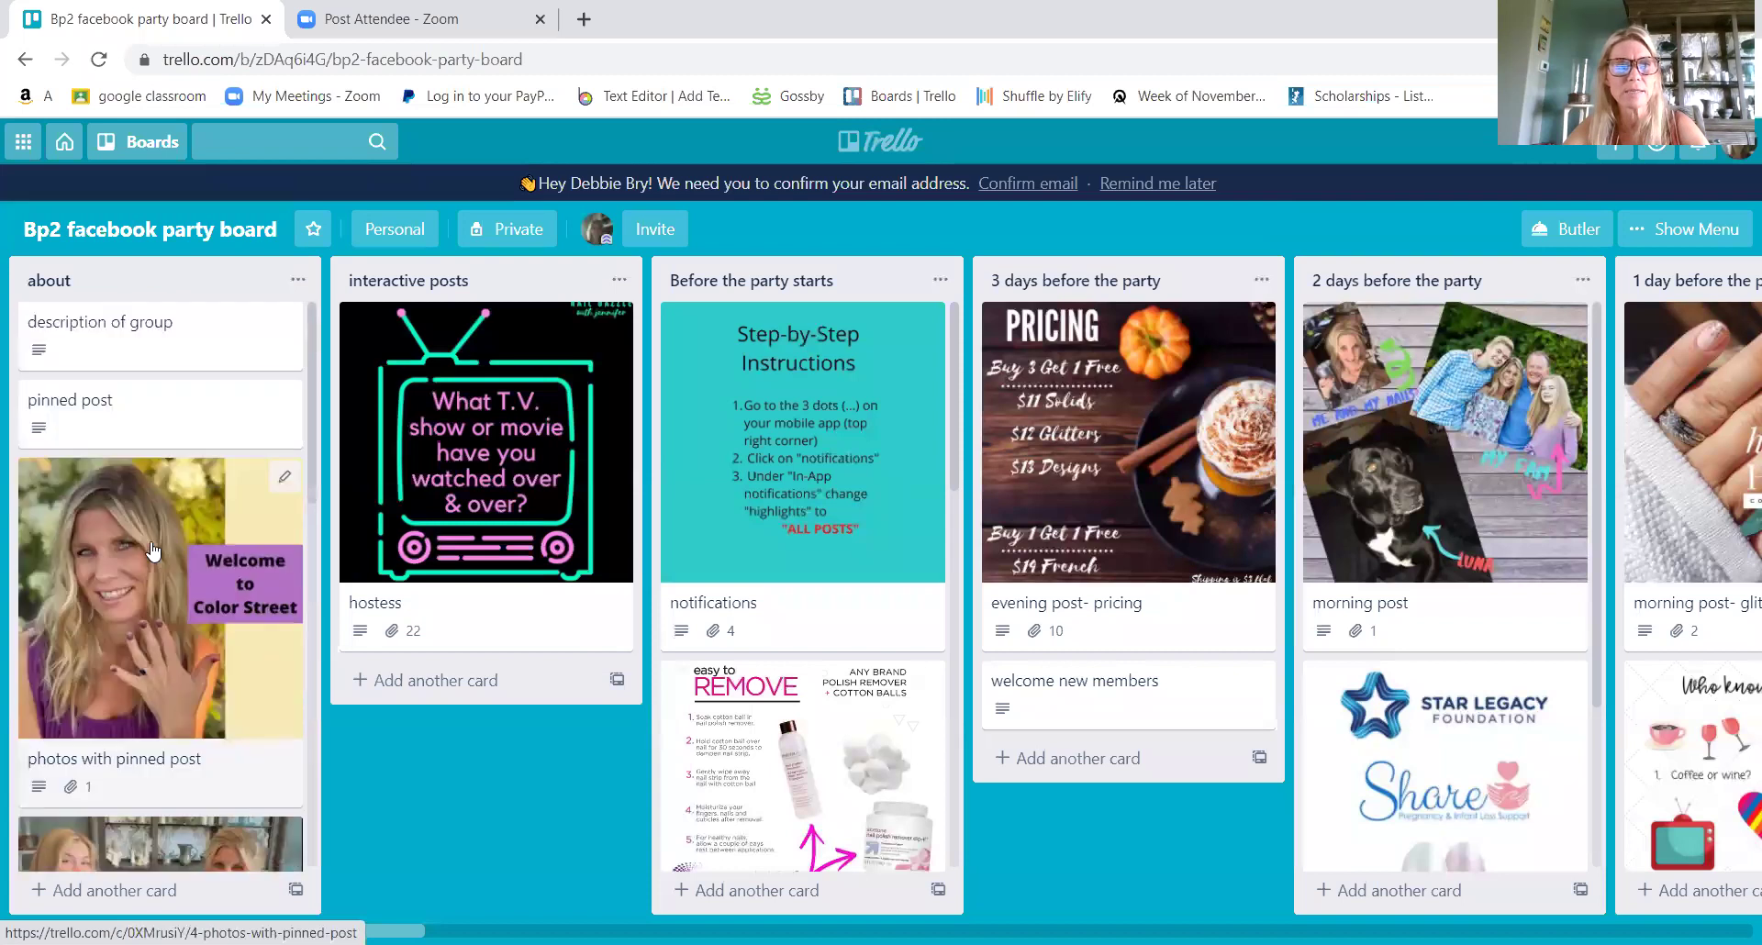
pyautogui.scroll(-8, 129, 458)
pyautogui.scroll(8, 126, 445)
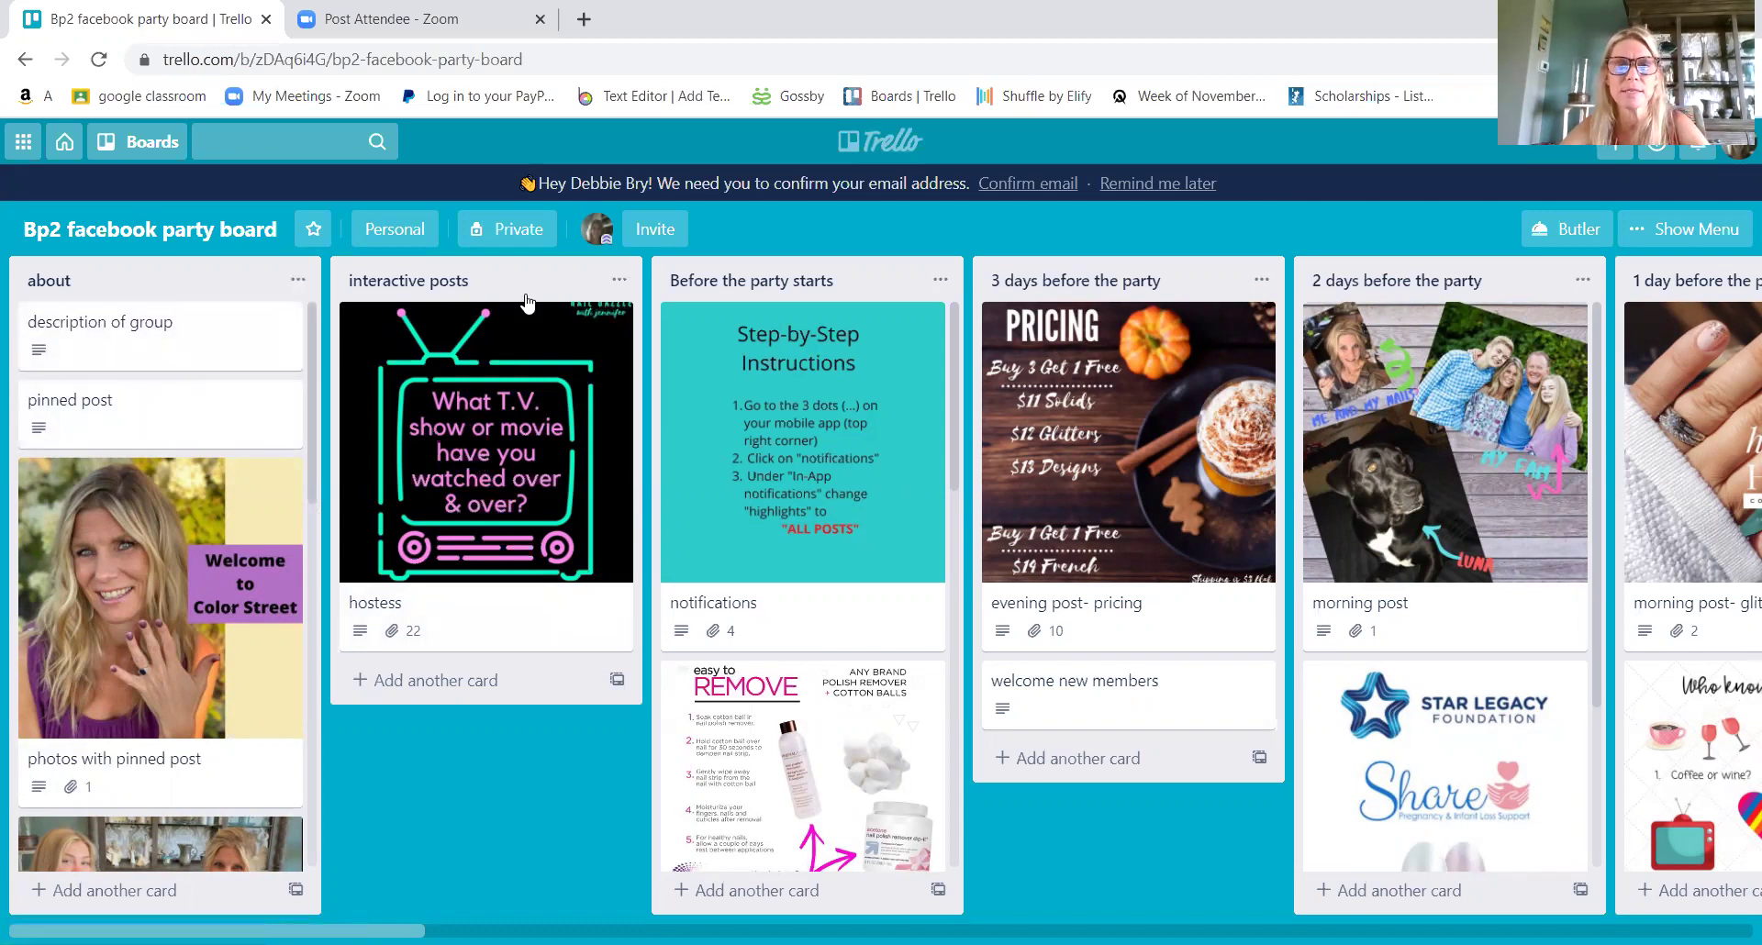
# - Open the "hostess" card in the interactive posts list, look through all its attachments and close the card
pyautogui.click(487, 615)
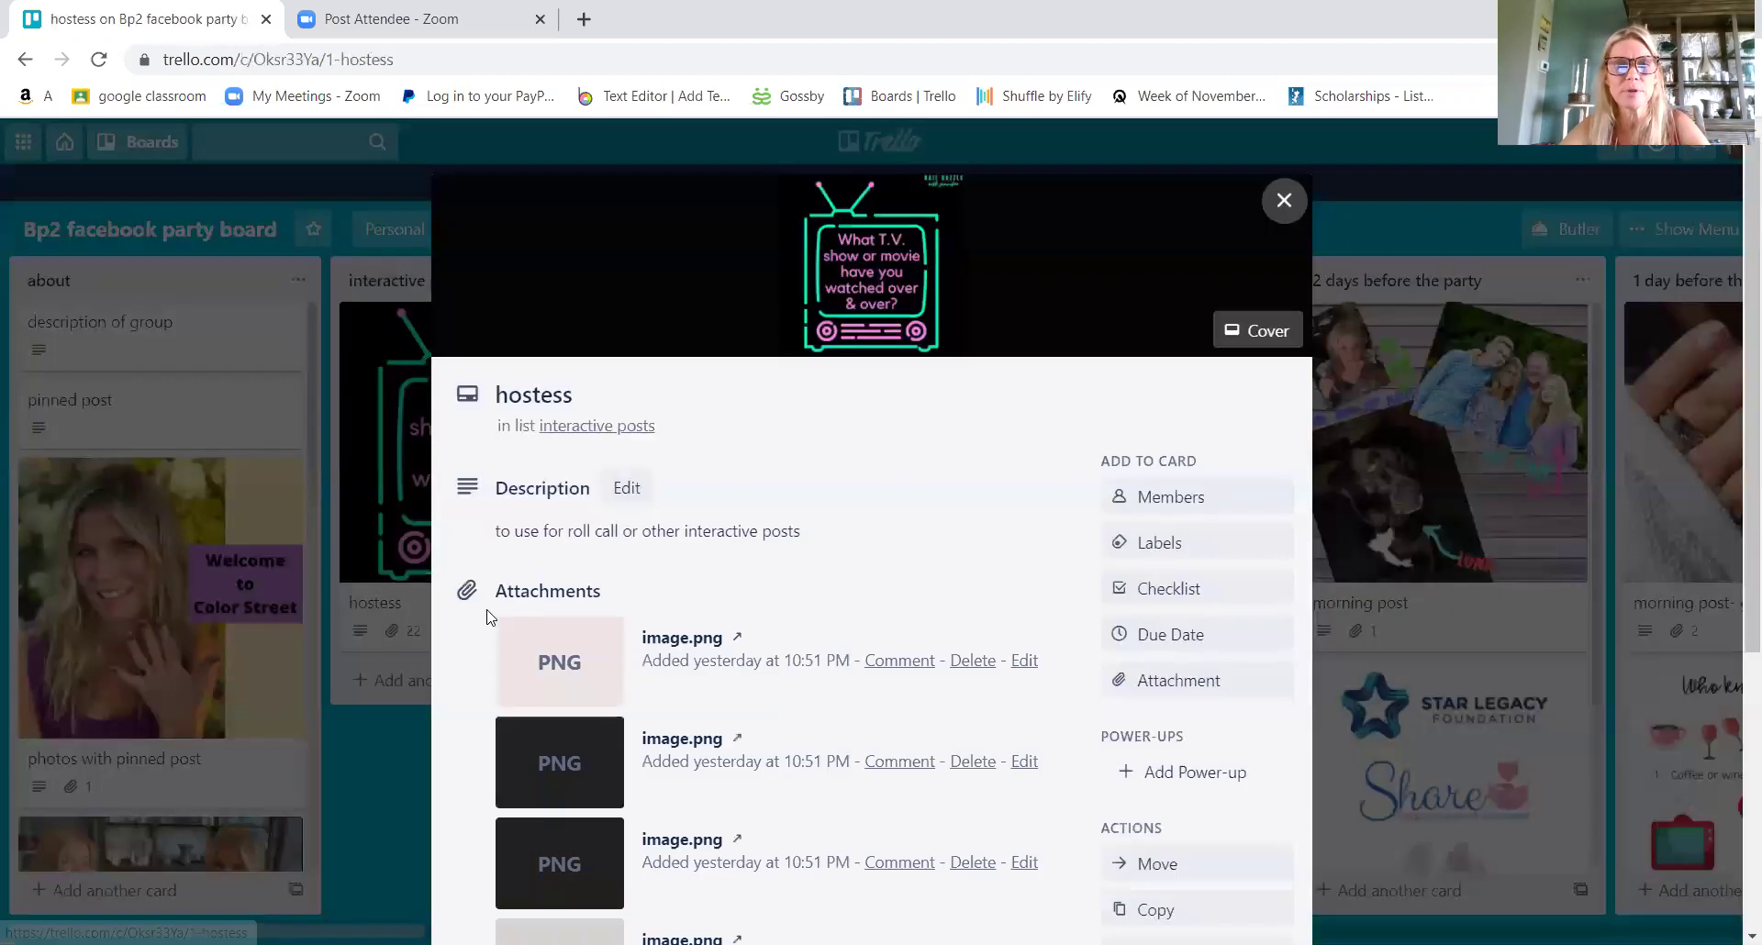
pyautogui.scroll(-5, 633, 633)
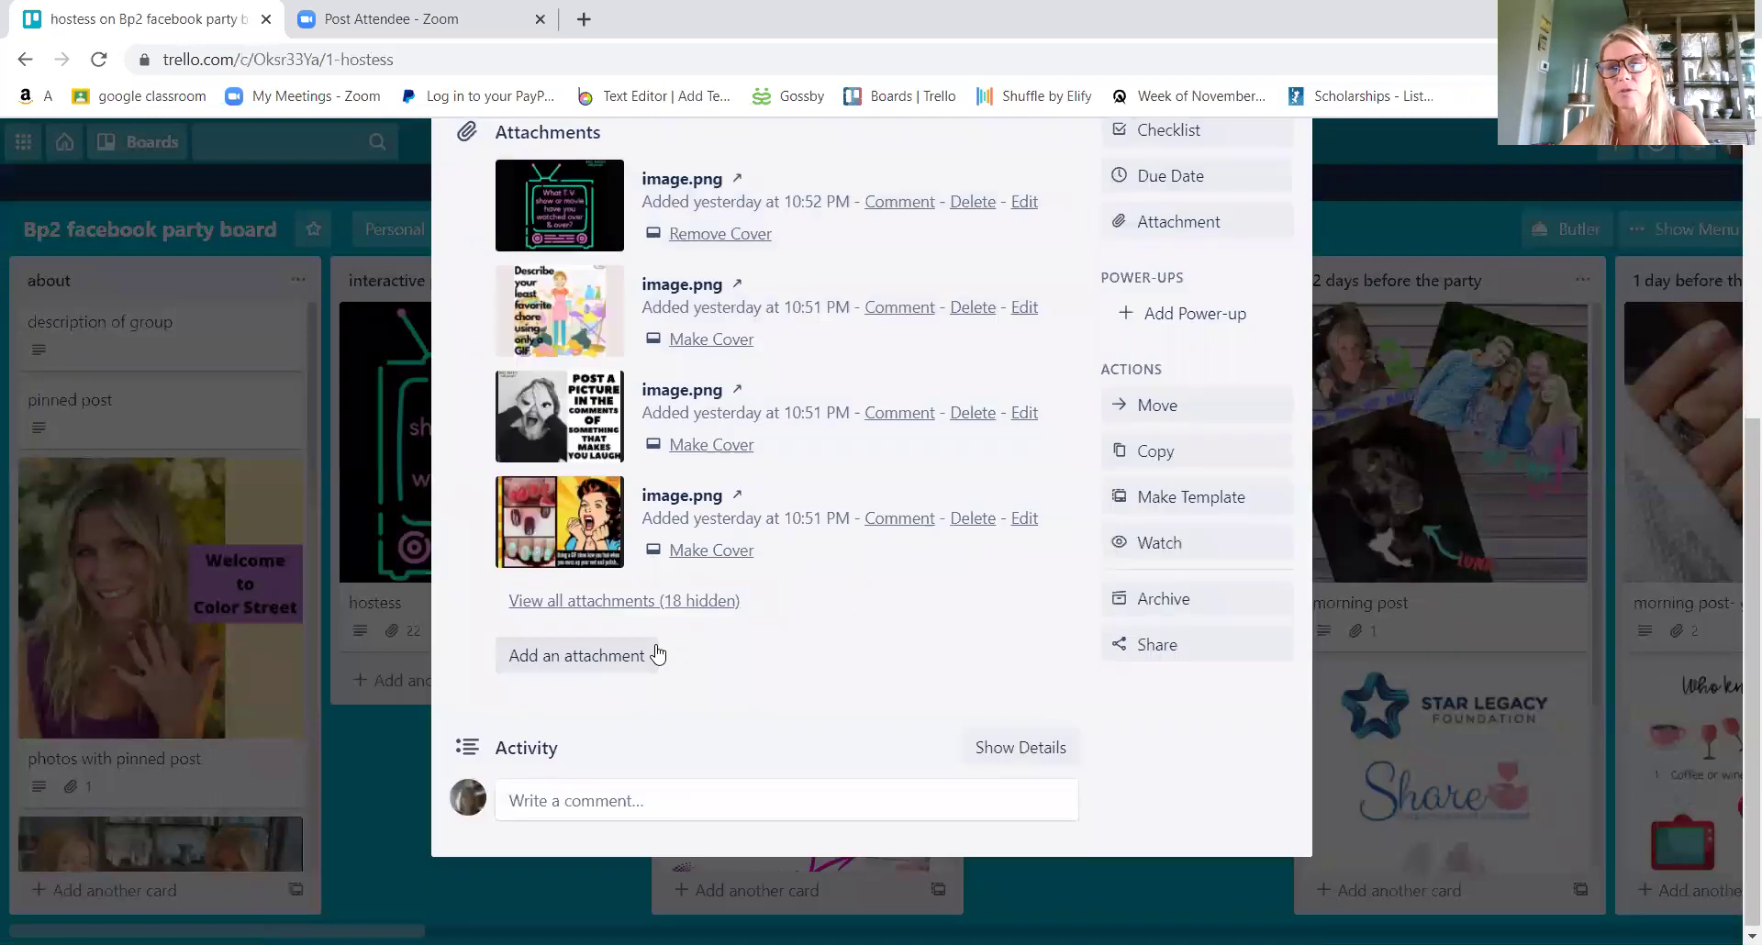
pyautogui.click(617, 598)
pyautogui.scroll(-6, 627, 542)
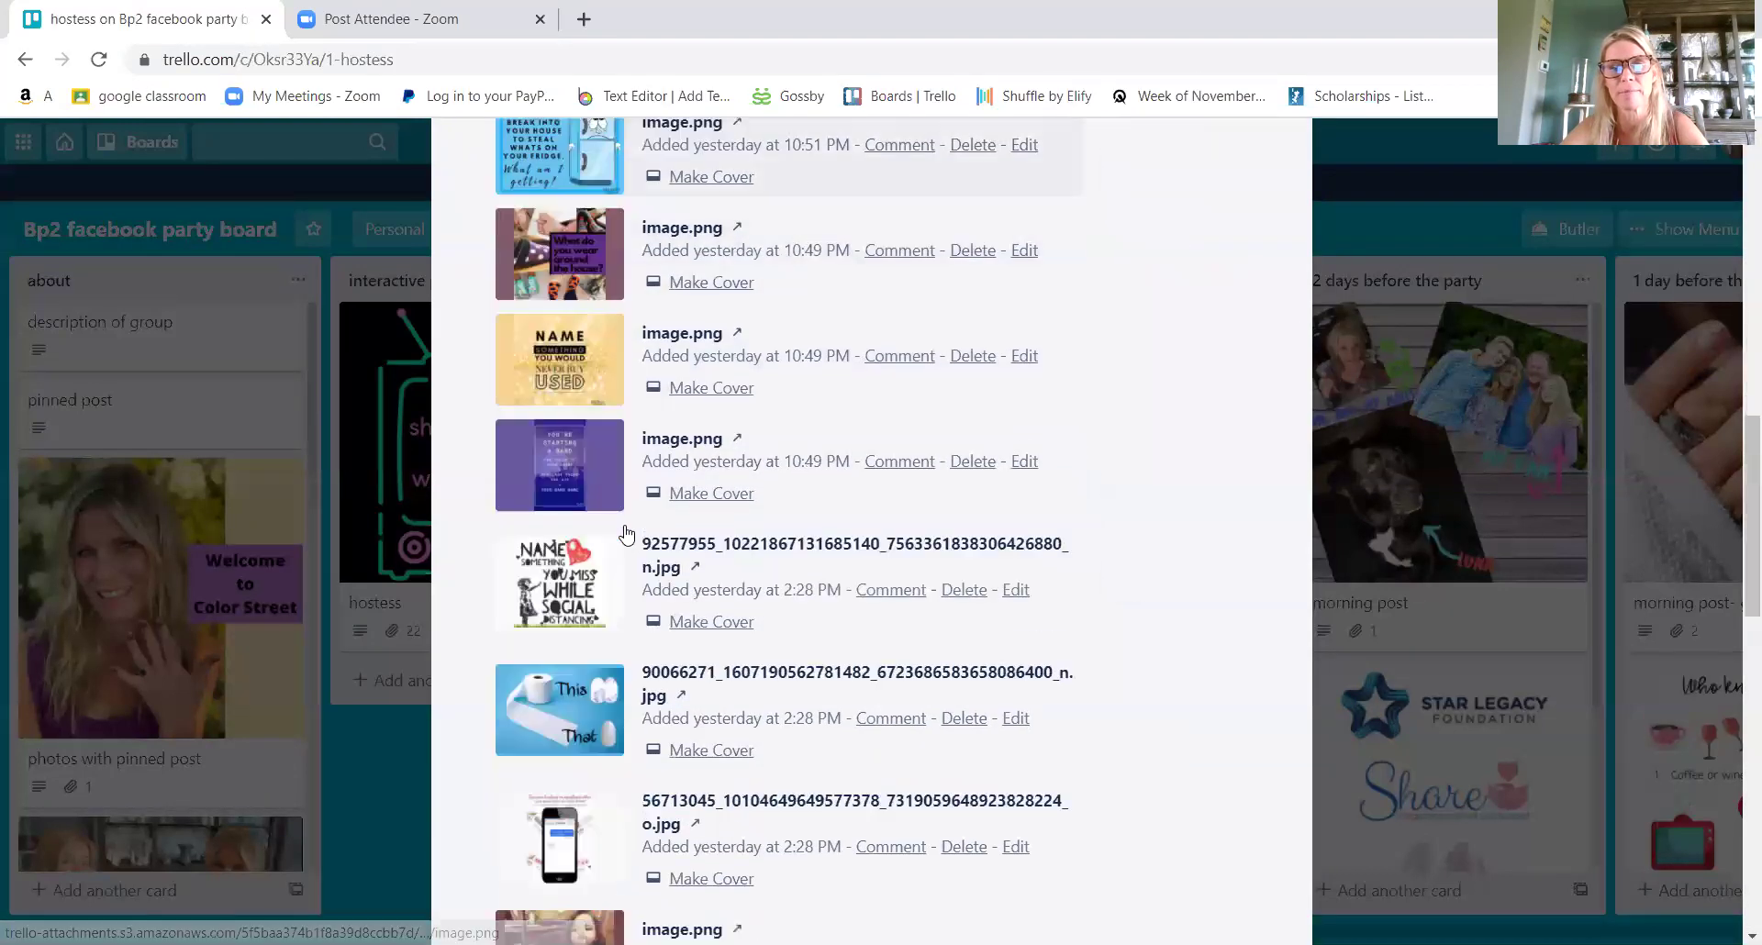
pyautogui.scroll(-12, 626, 534)
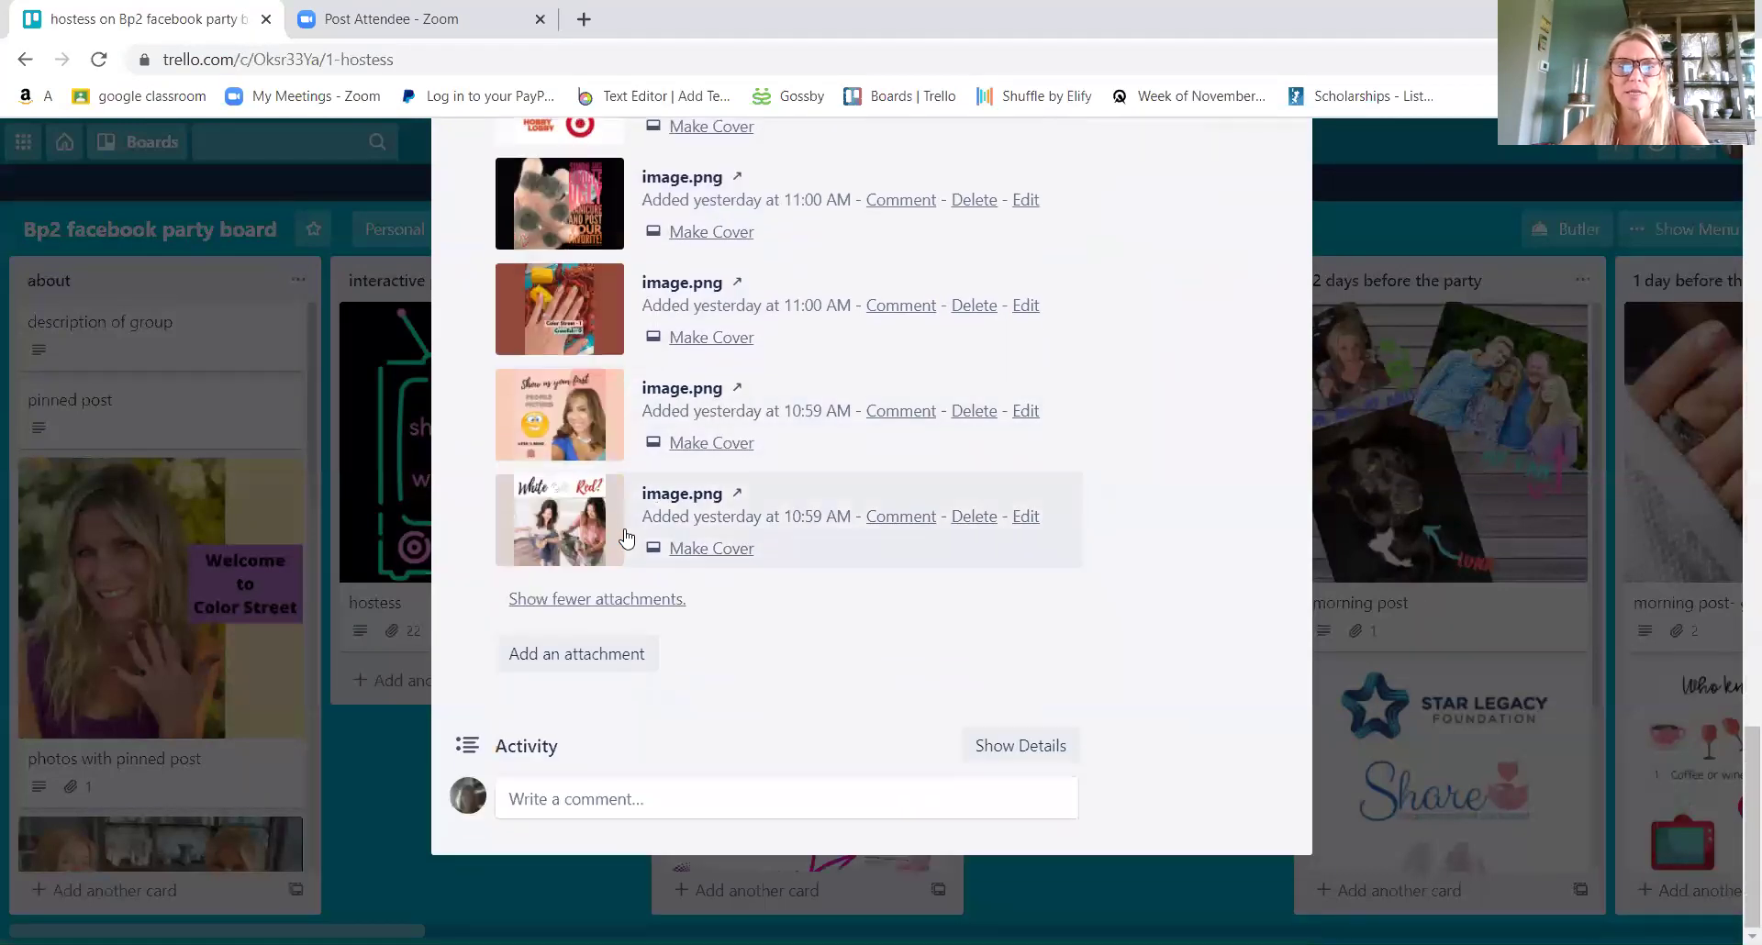
pyautogui.scroll(20, 627, 537)
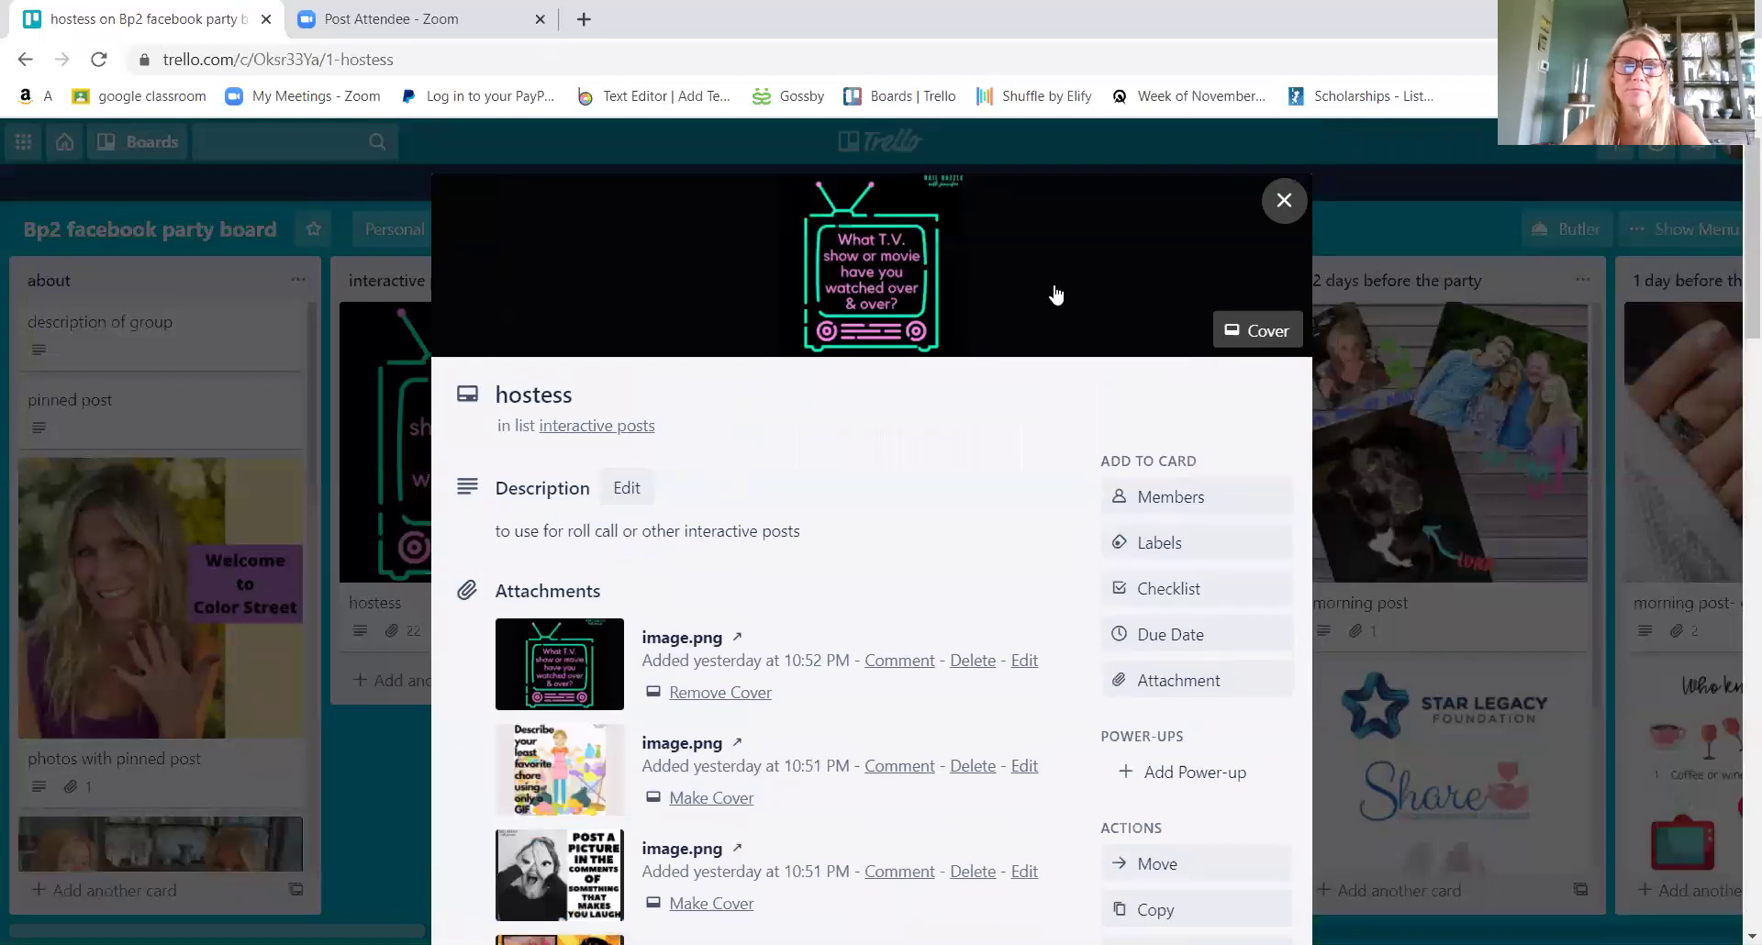
pyautogui.click(1284, 202)
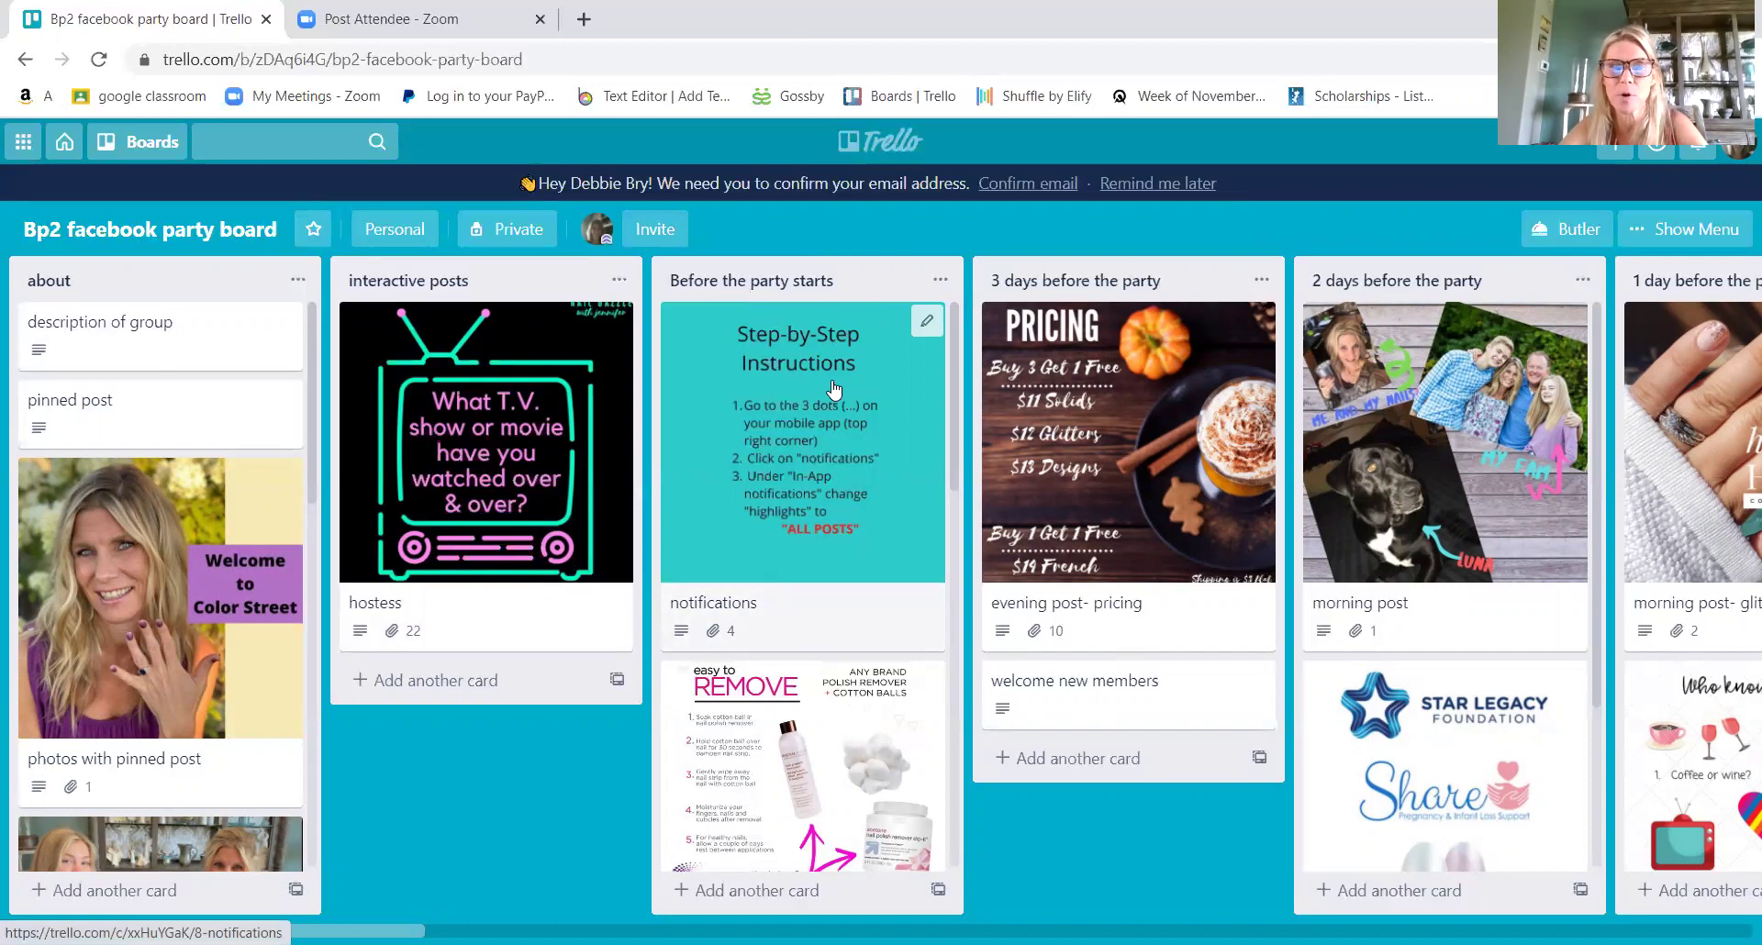
# - Read the "notifications" card in the Before the party starts list, preview its Step-by-Step Instructions image and close the card
pyautogui.click(794, 389)
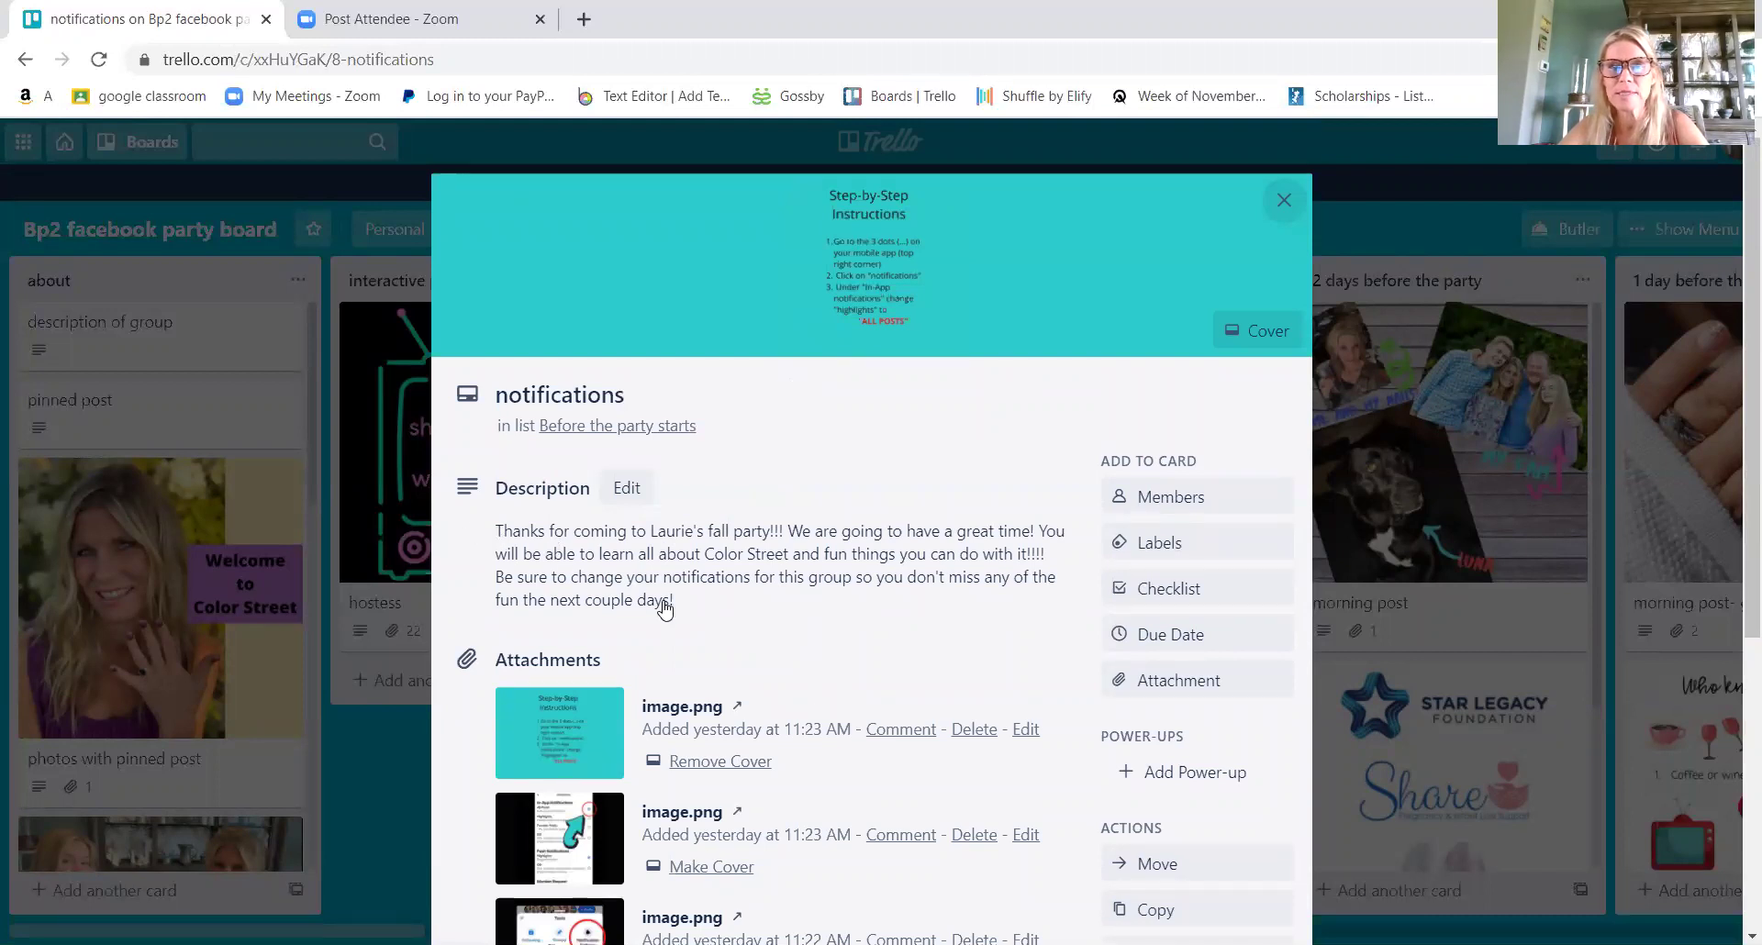
pyautogui.scroll(-3, 665, 609)
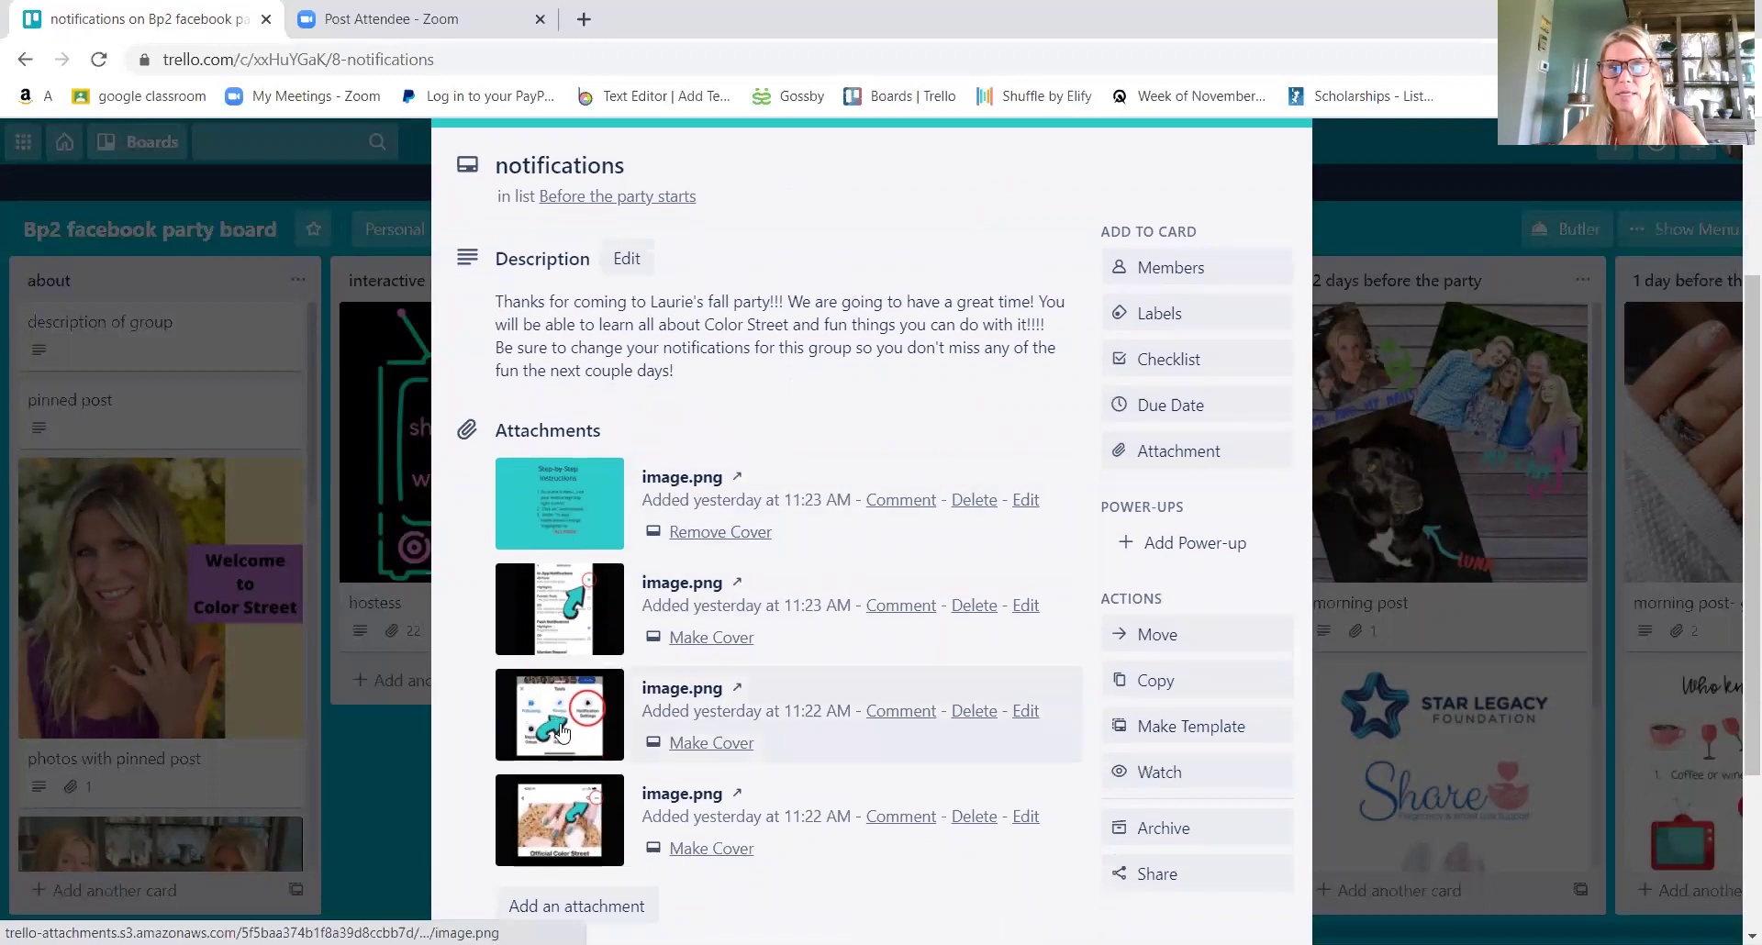
pyautogui.click(569, 495)
pyautogui.rightClick(746, 470)
pyautogui.click(789, 543)
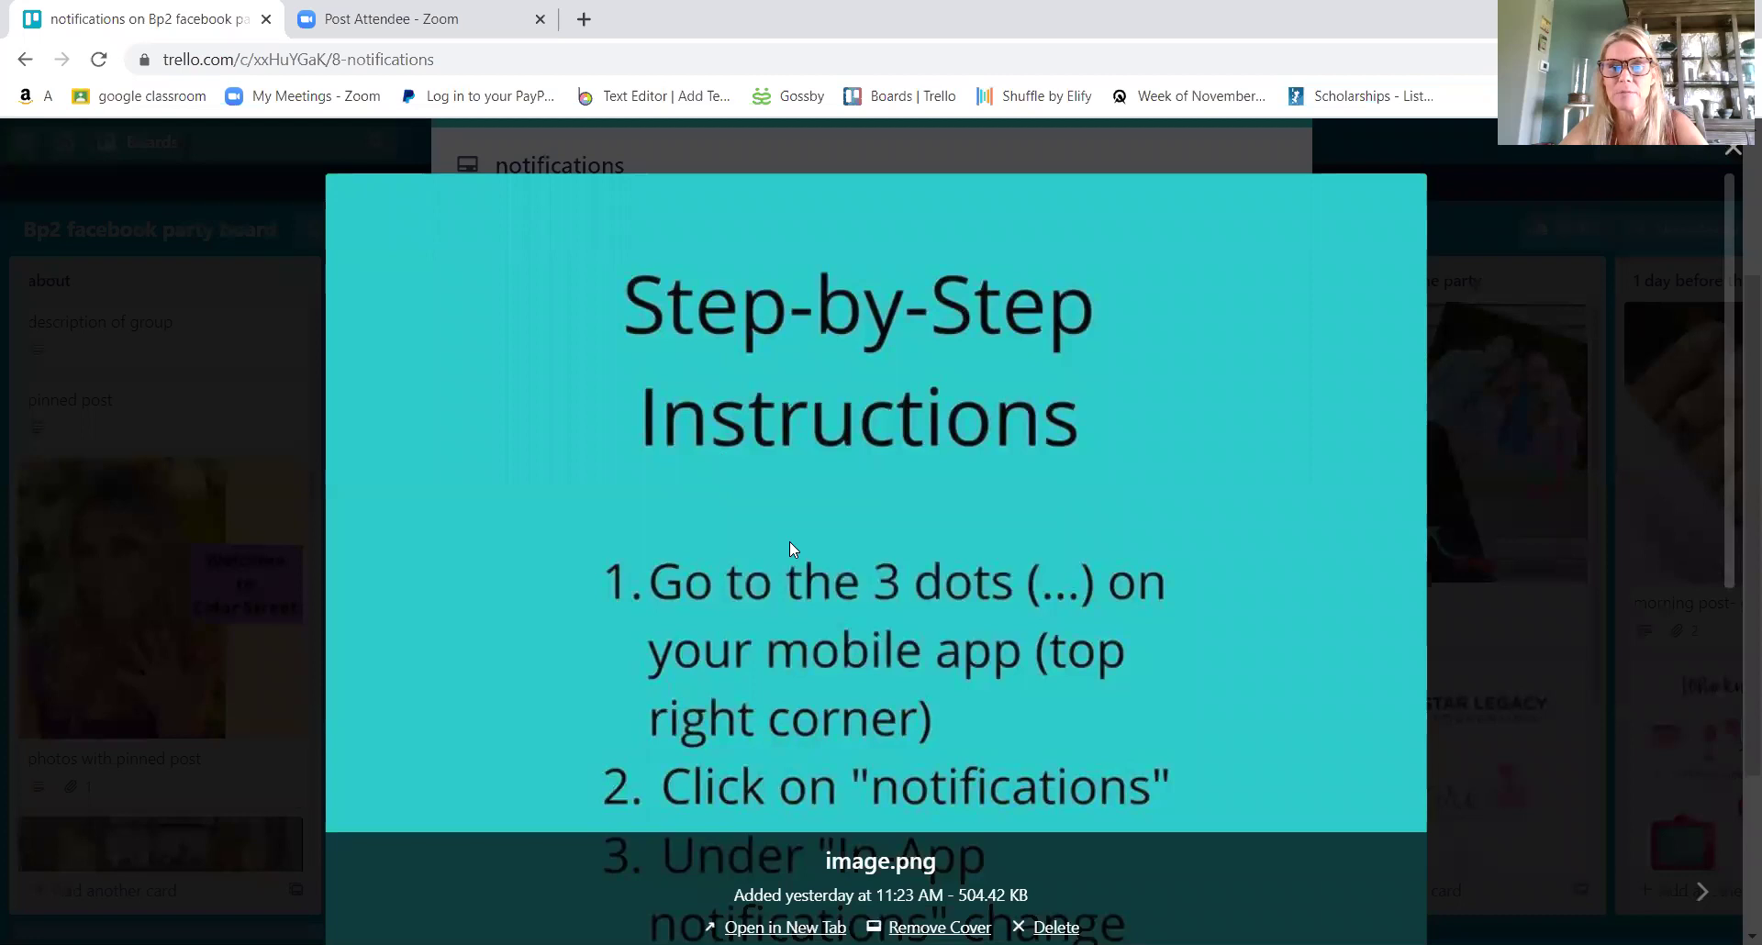
pyautogui.click(1732, 152)
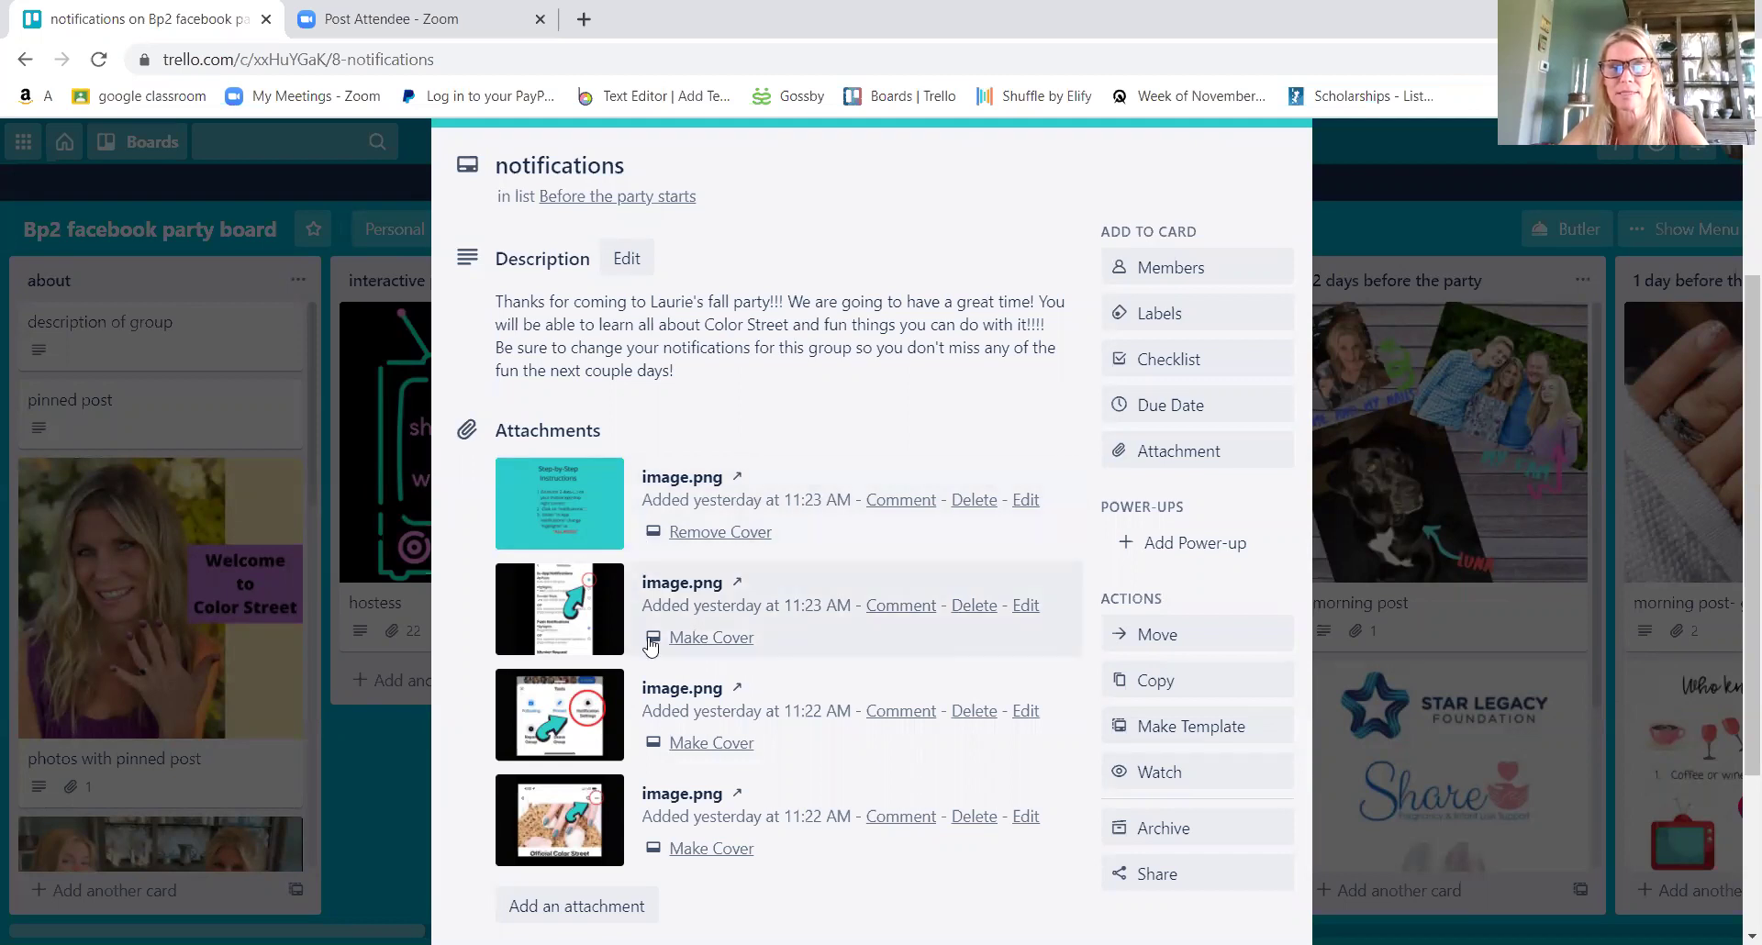
pyautogui.scroll(5, 802, 564)
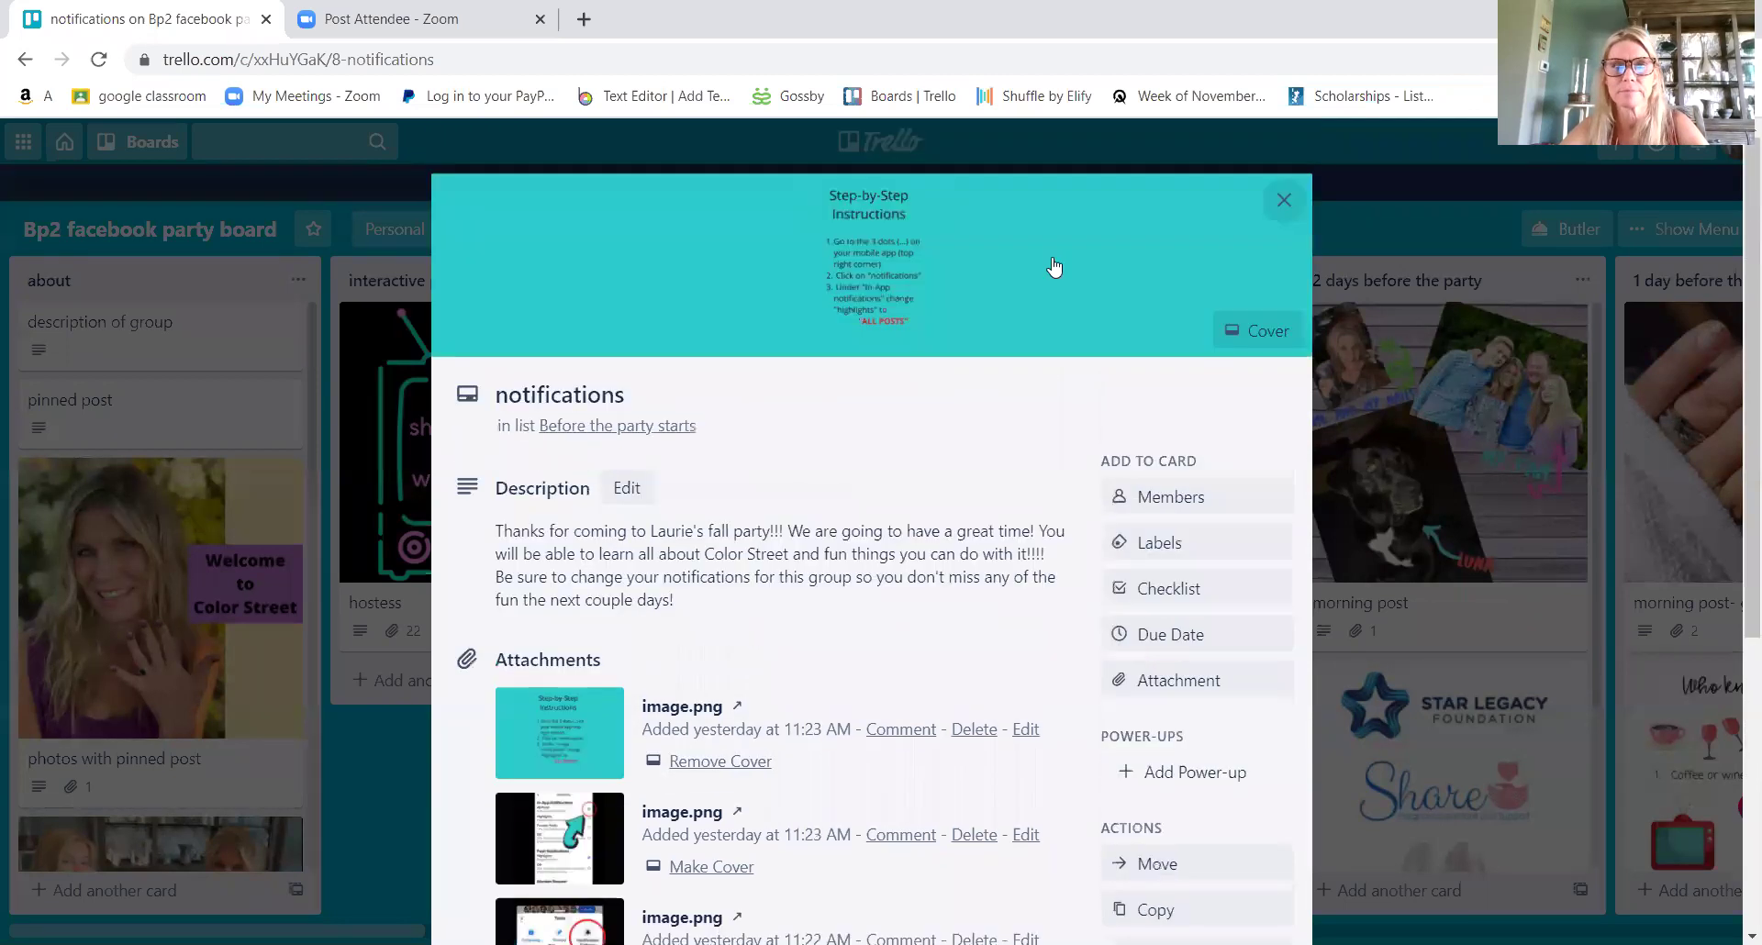
pyautogui.click(1275, 202)
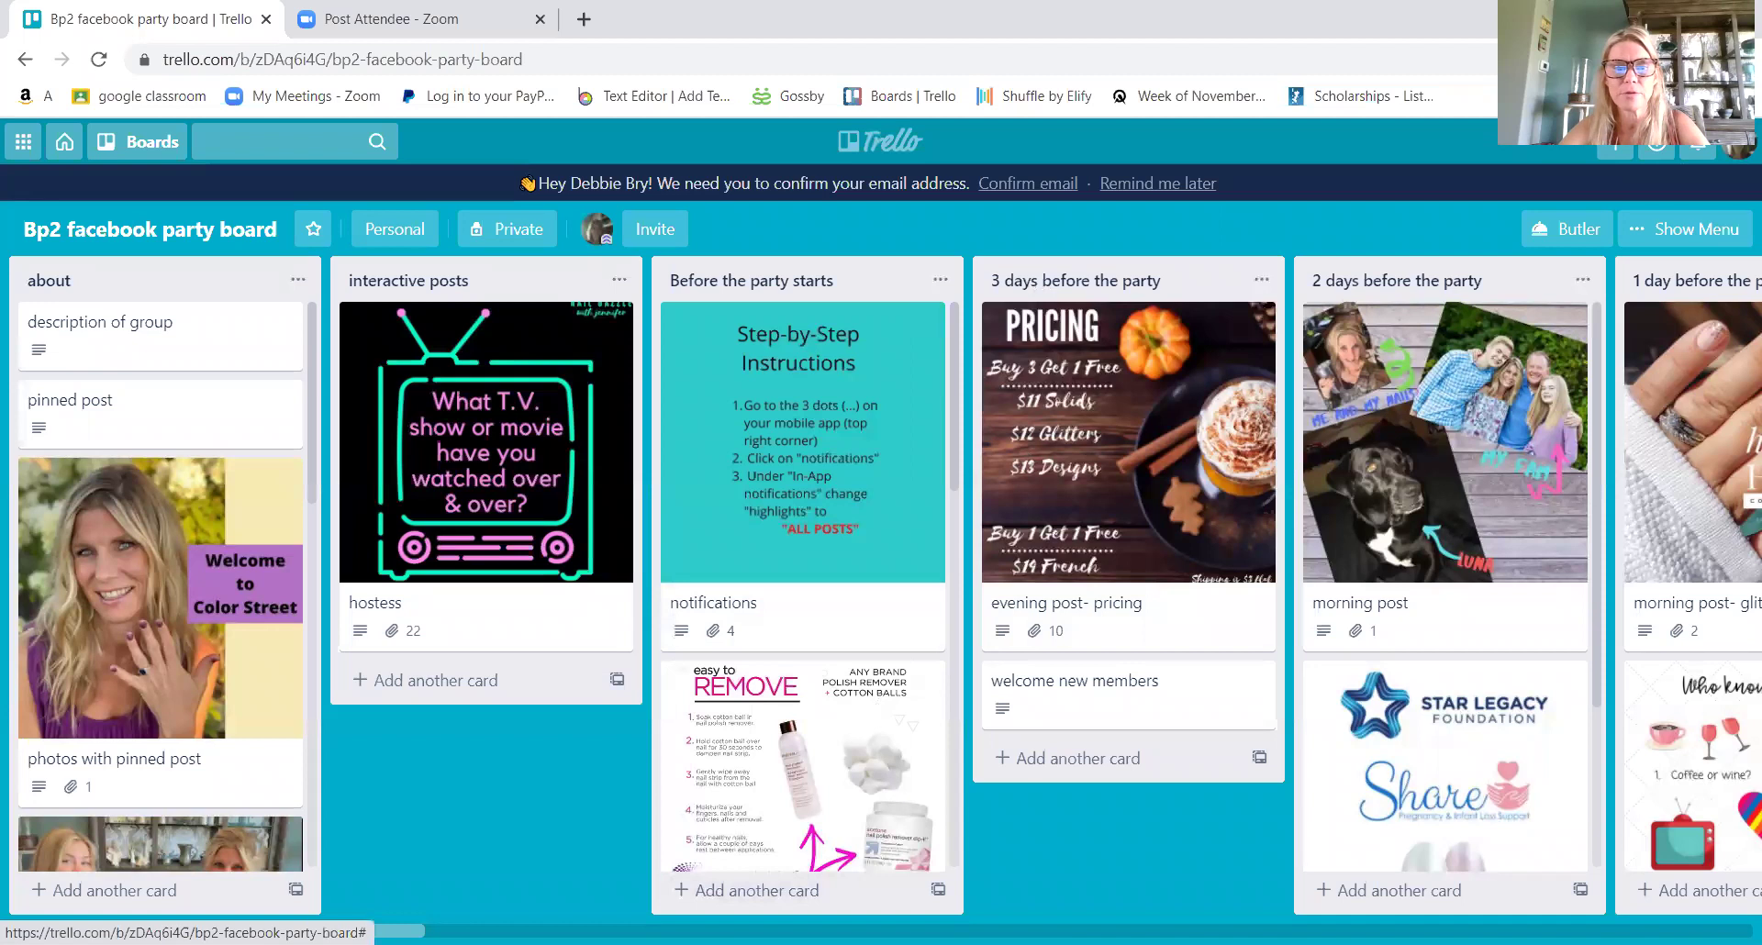
# - Read the "how to remove" card in the Before the party starts list, preview "removing color street.mov" and close the card
pyautogui.moveTo(411, 931); pyautogui.dragTo(508, 930)
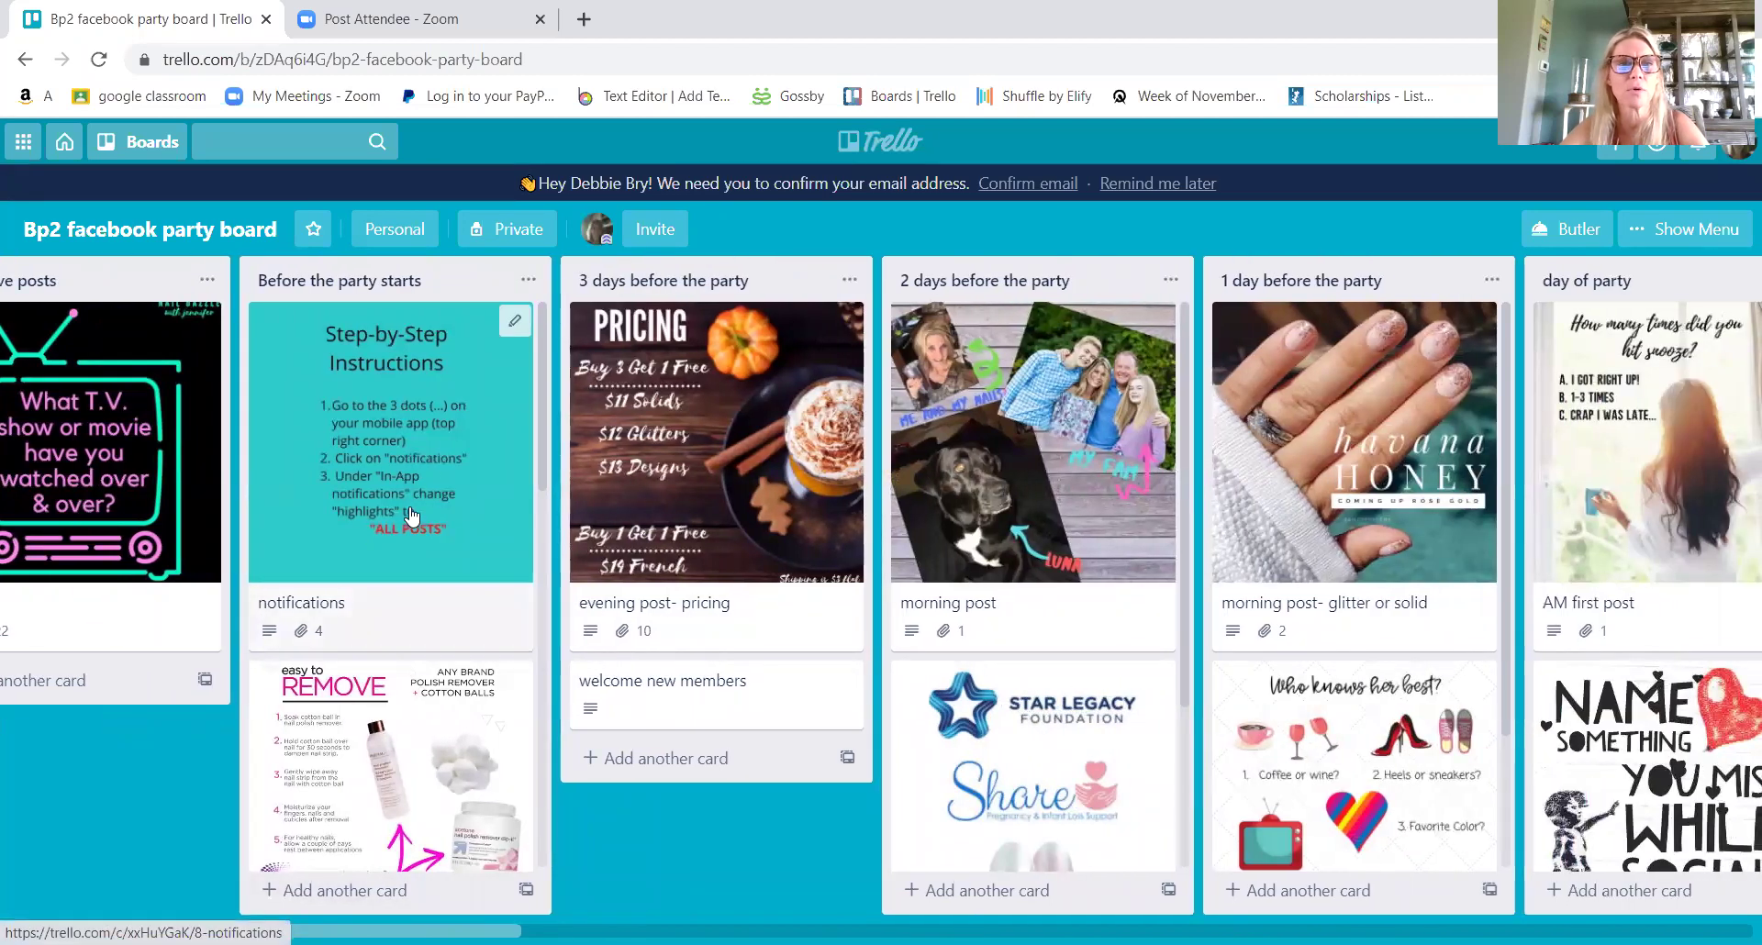
pyautogui.scroll(-2, 433, 573)
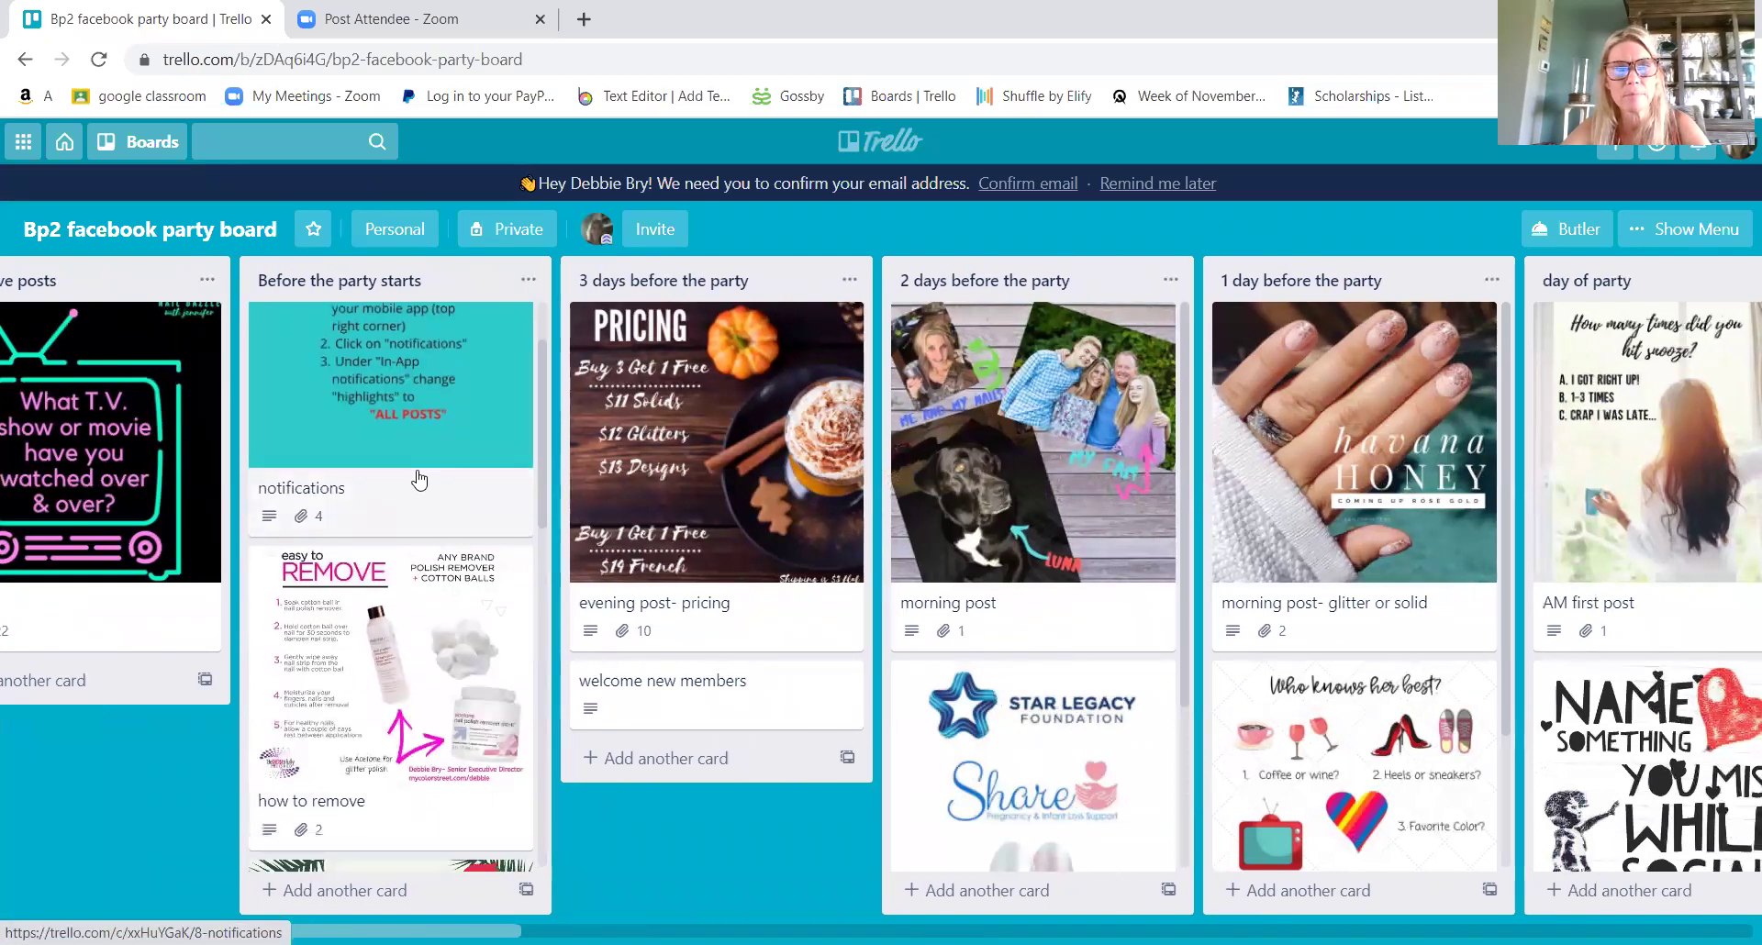
pyautogui.click(386, 638)
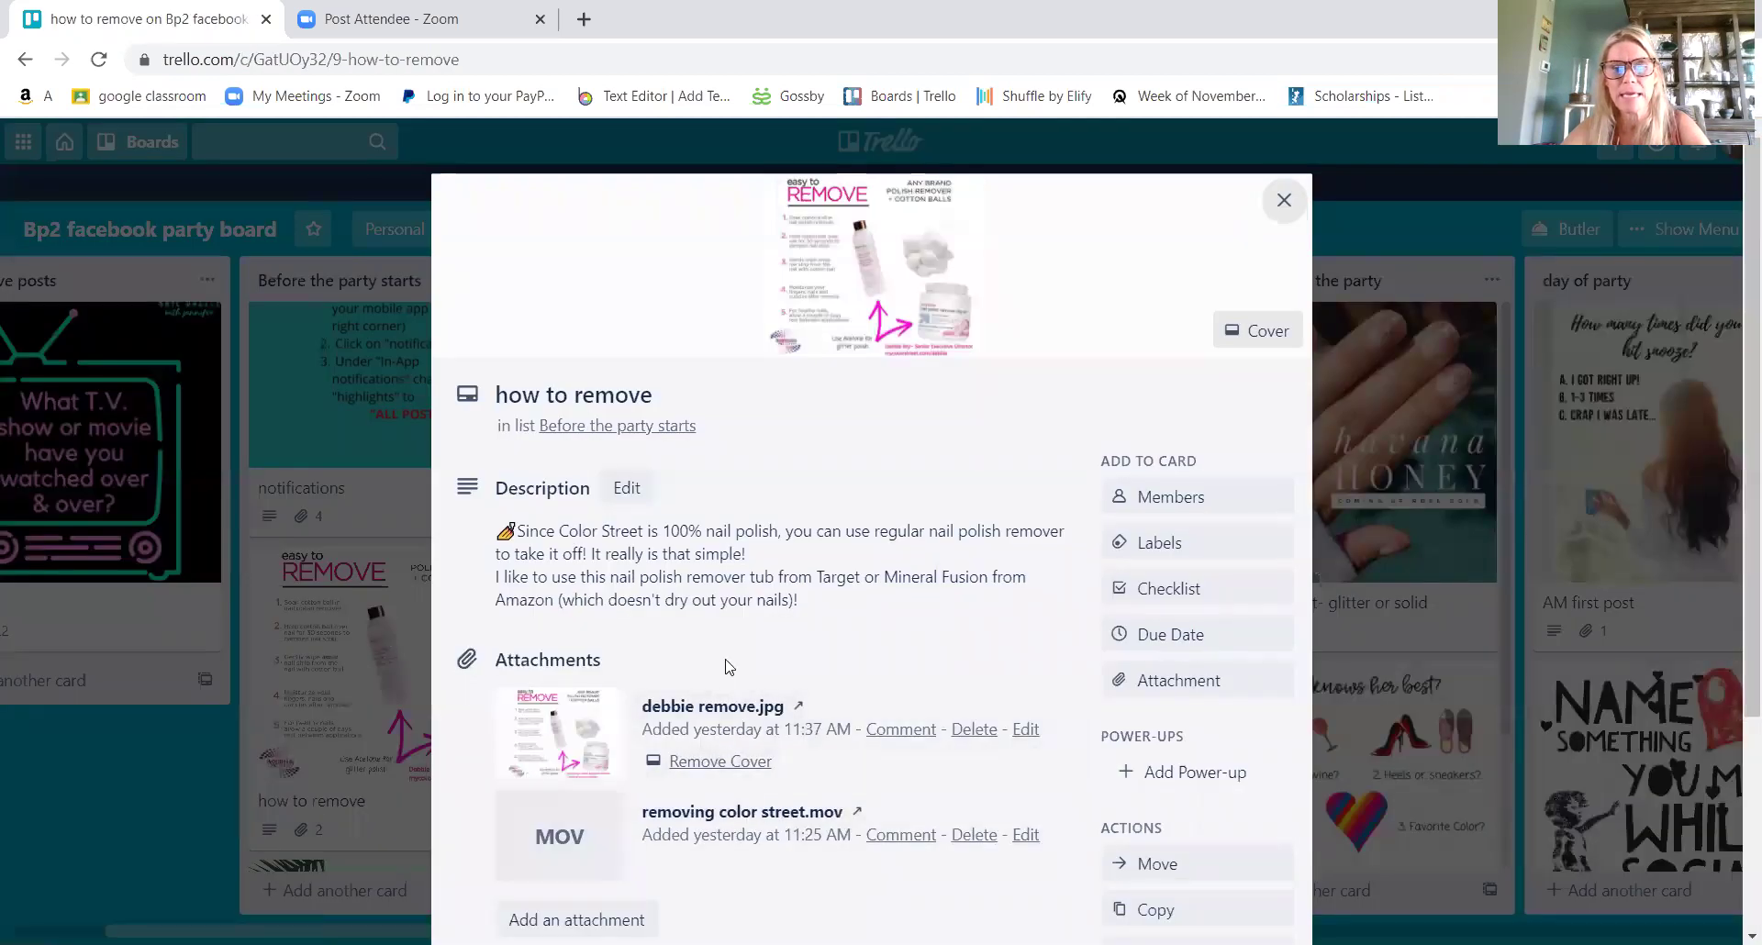
pyautogui.scroll(-1, 730, 668)
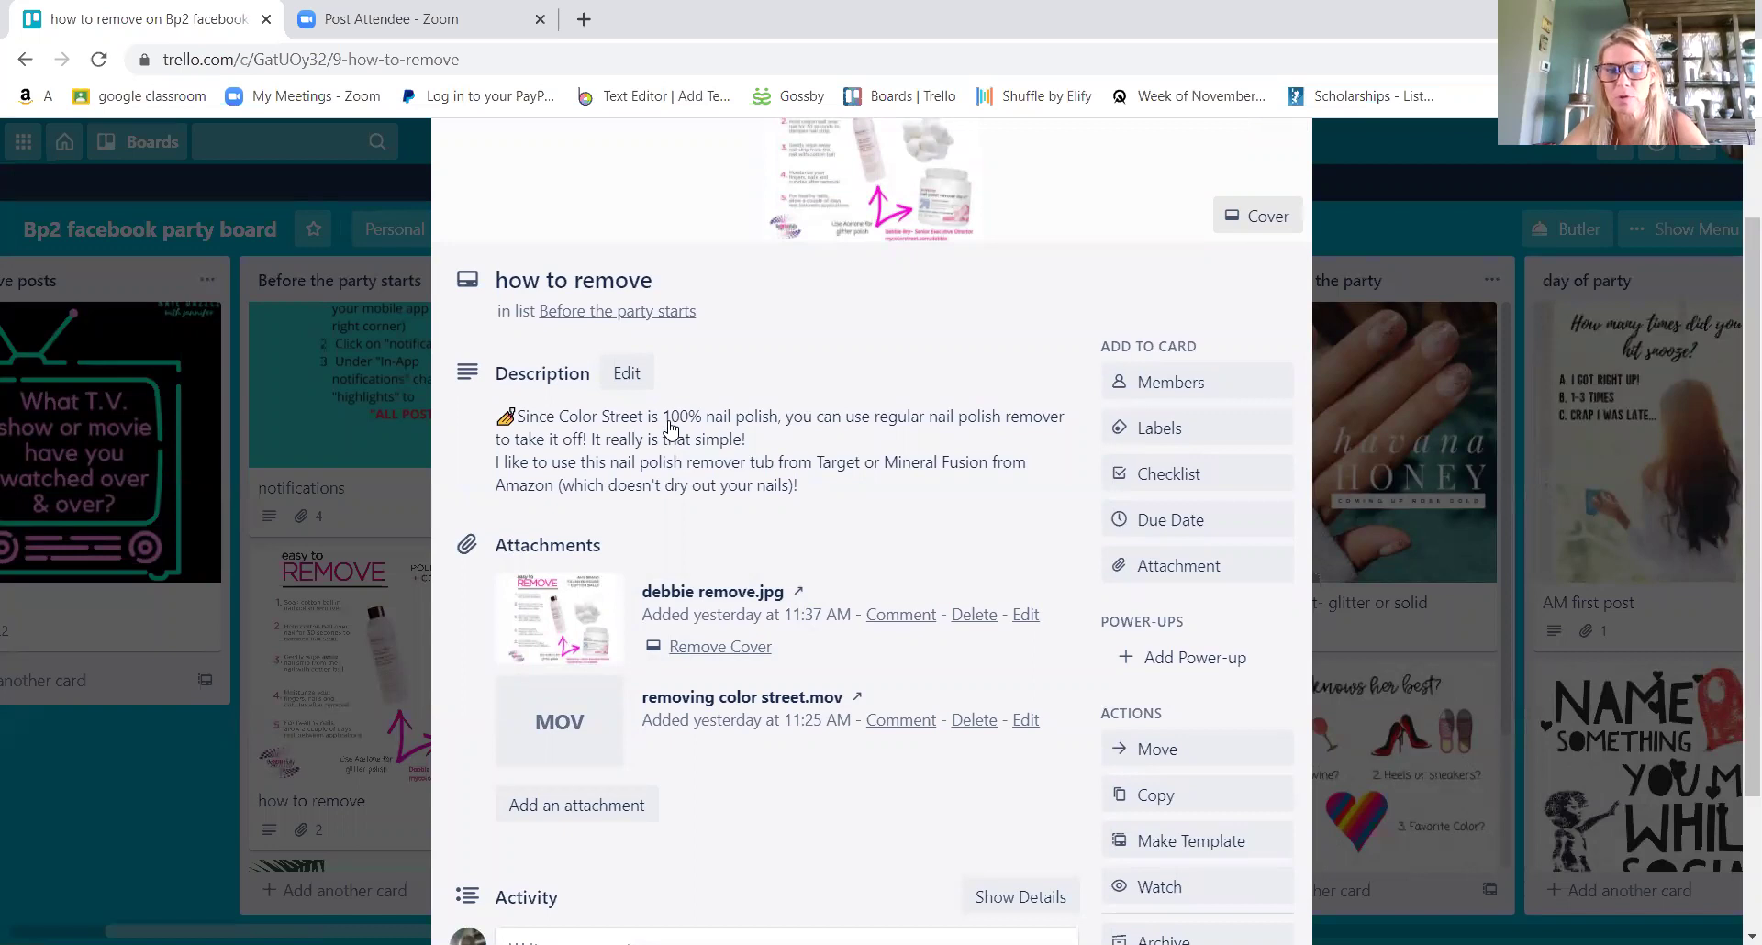
pyautogui.click(724, 722)
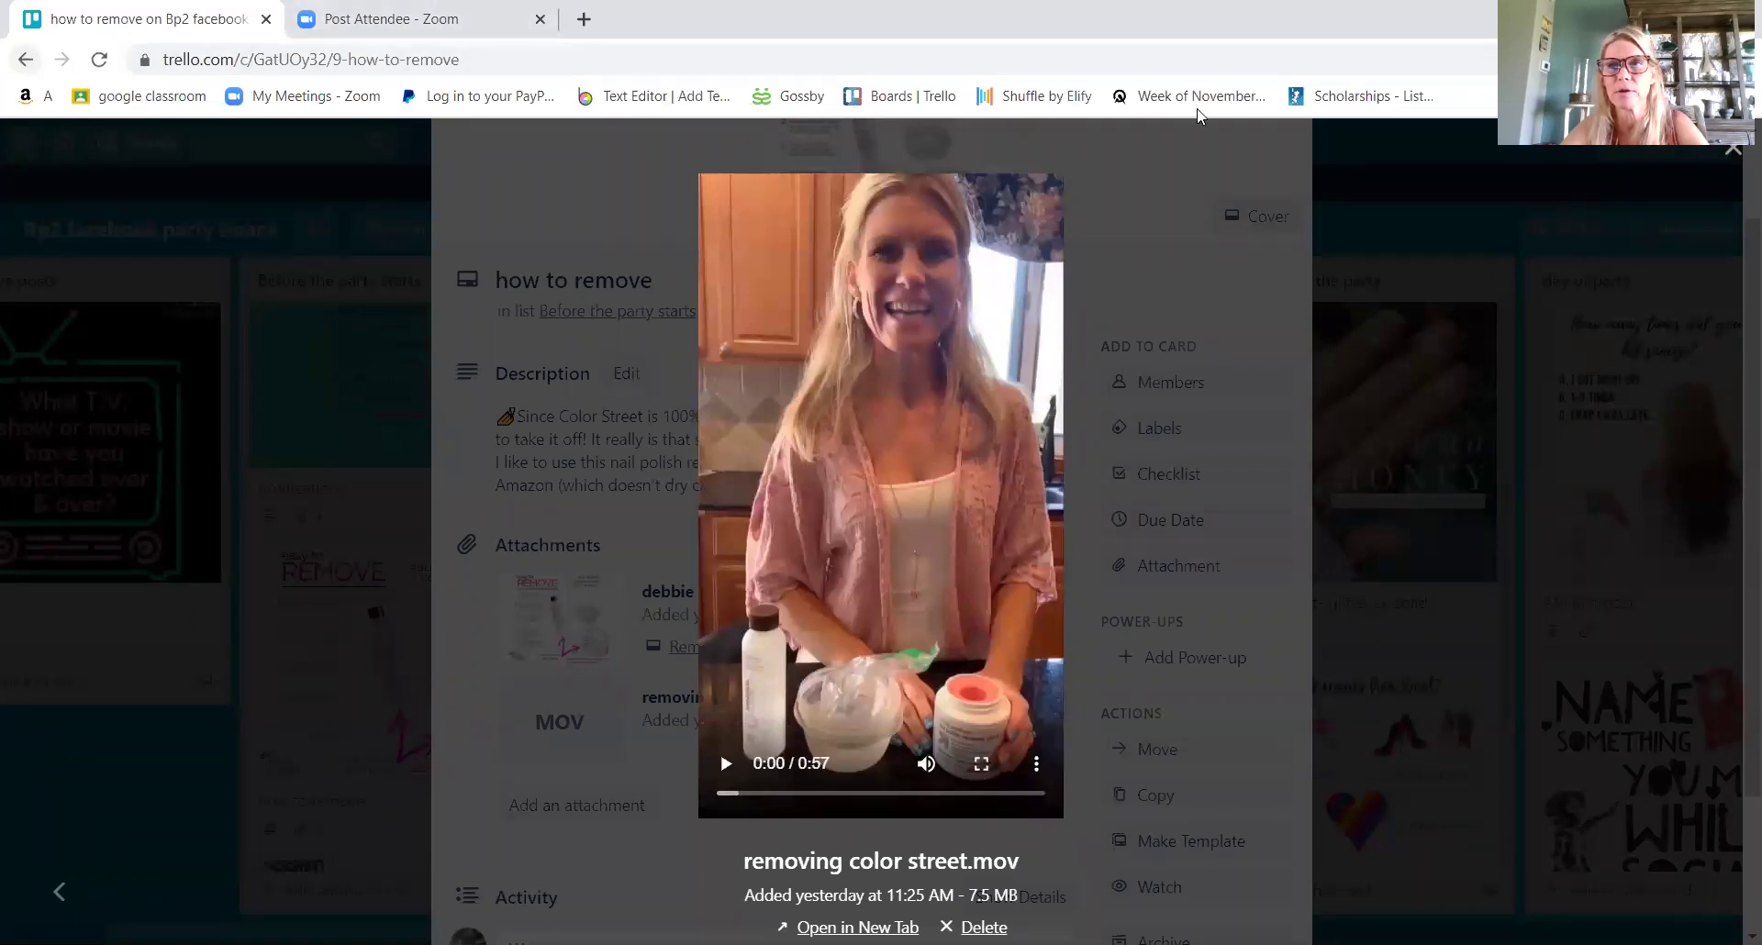
pyautogui.click(1192, 163)
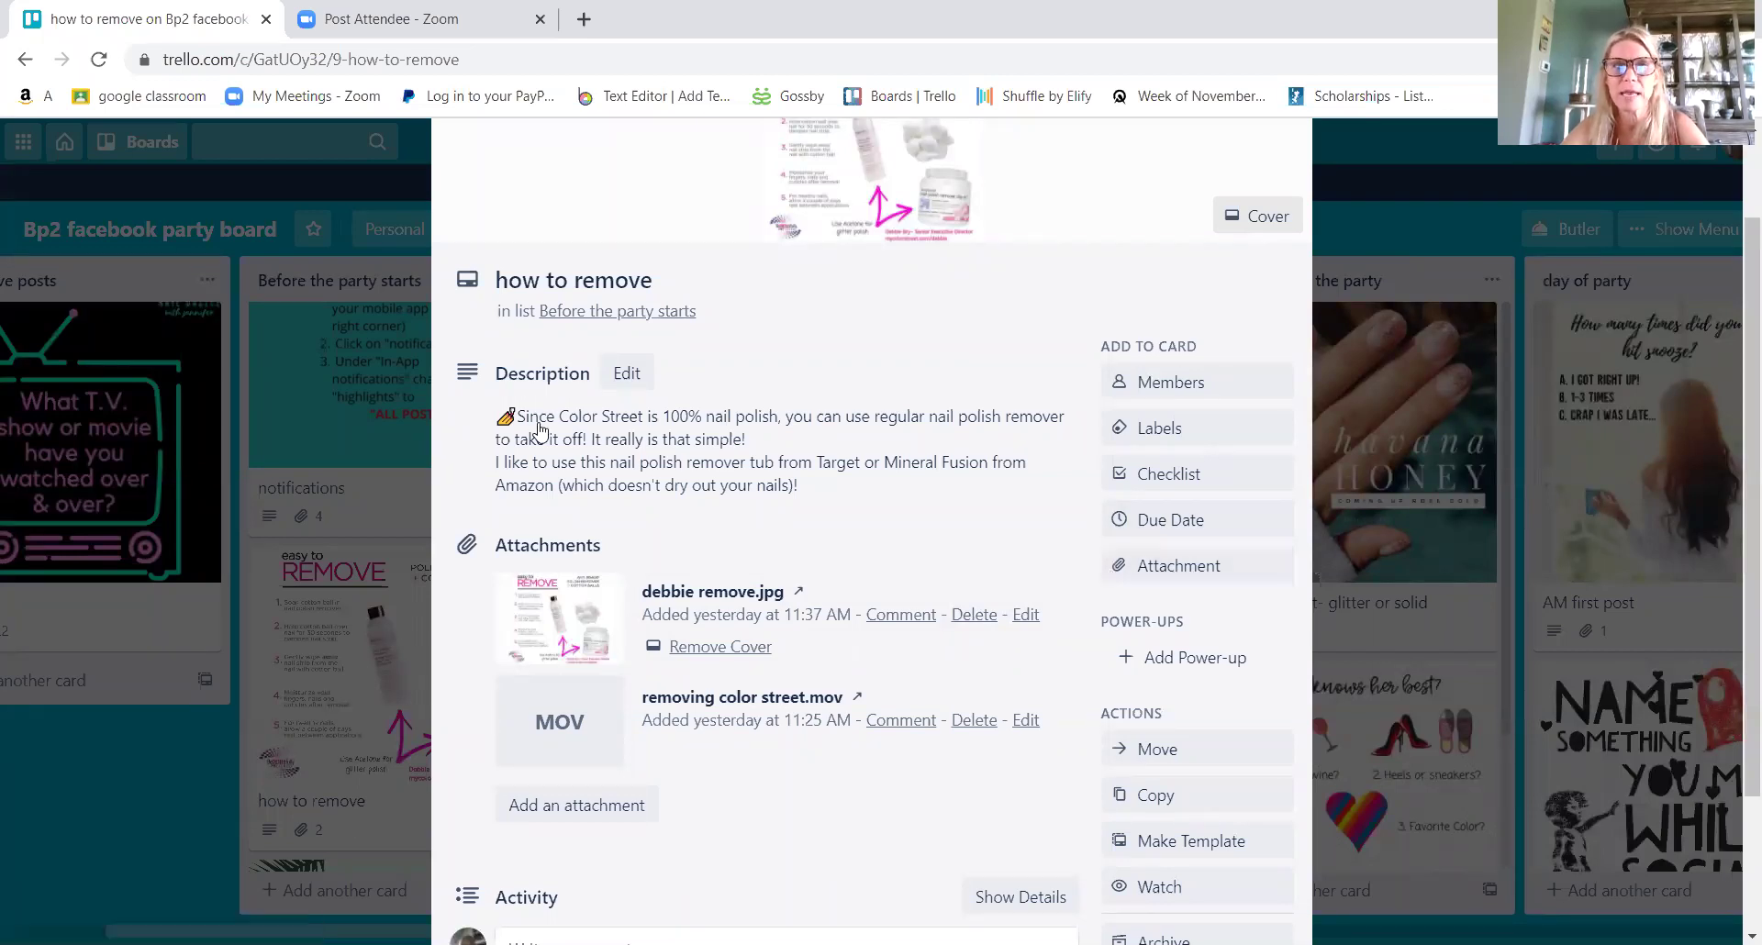
pyautogui.scroll(2, 651, 436)
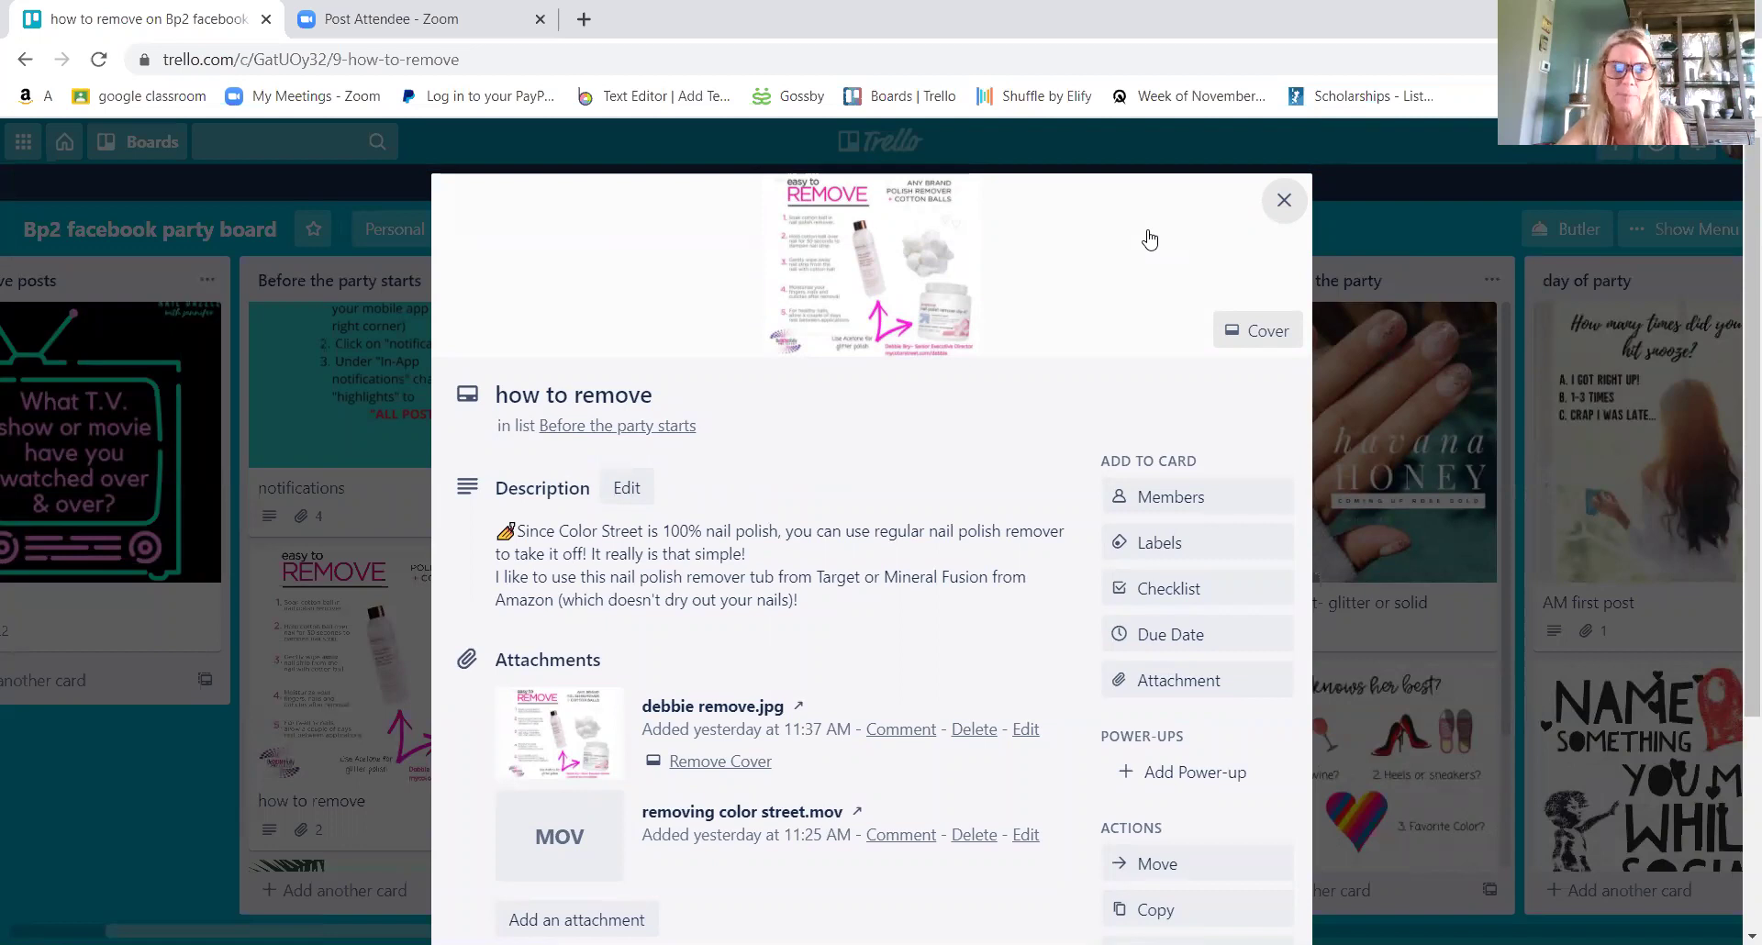
pyautogui.click(1284, 199)
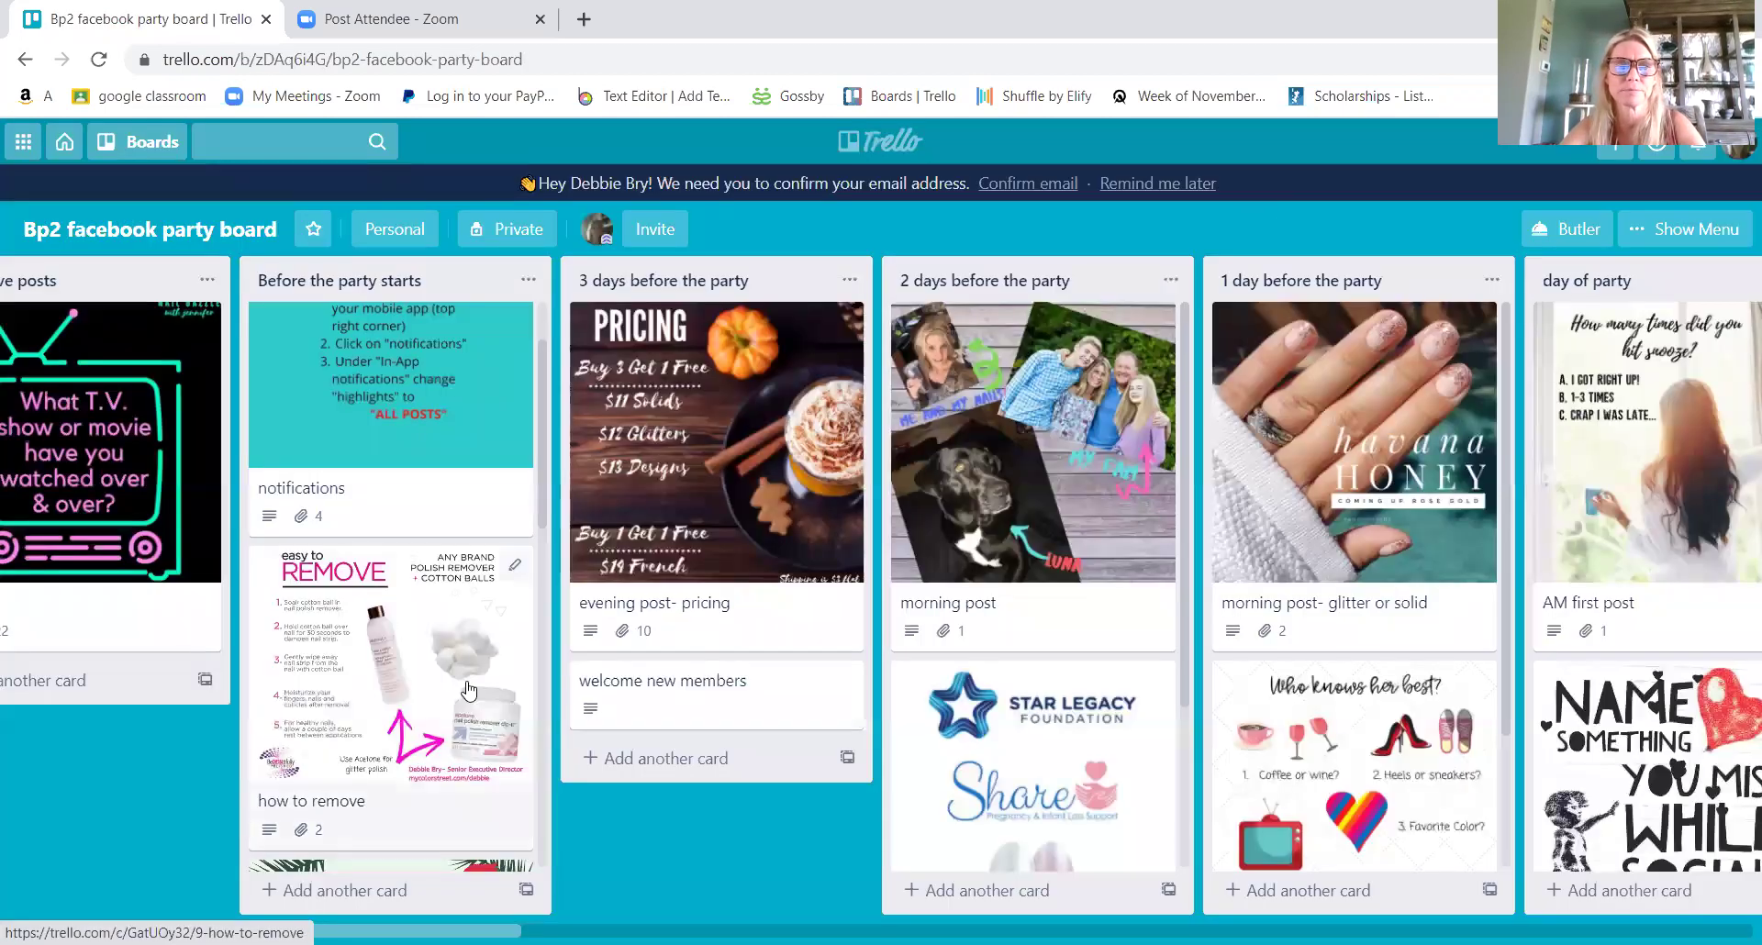
# - Look through the remaining Before the party starts cards, read the "how to apply video" card with its attachments and close it
pyautogui.scroll(-3, 412, 678)
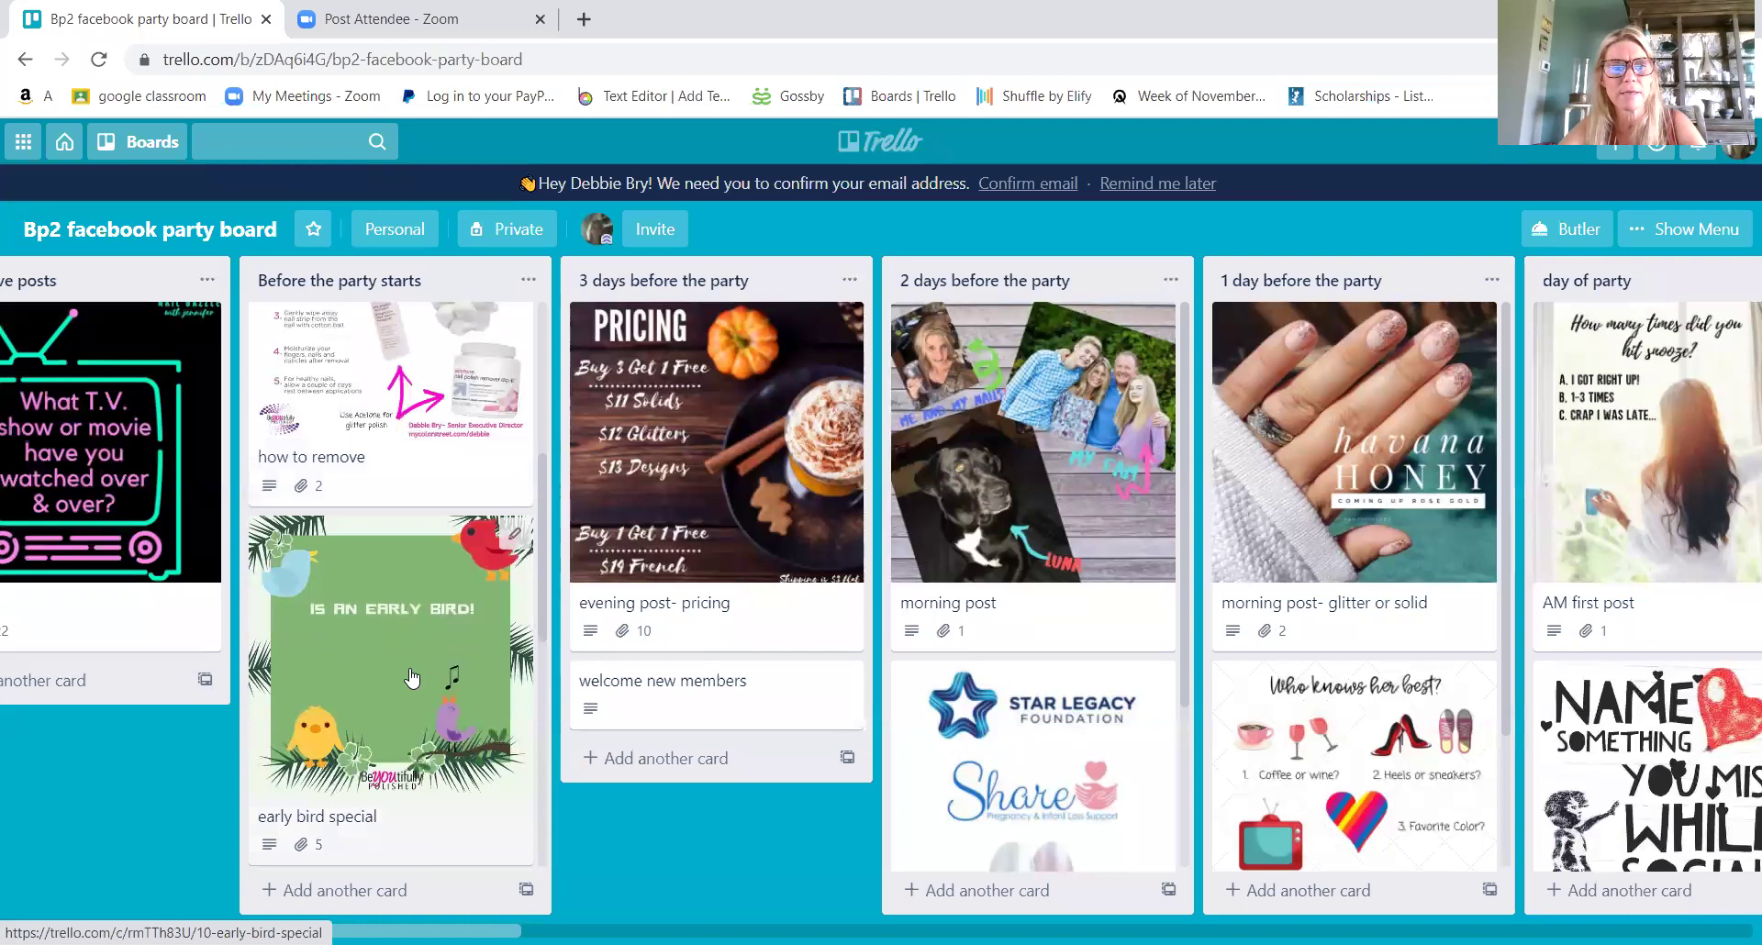
pyautogui.scroll(-3, 412, 678)
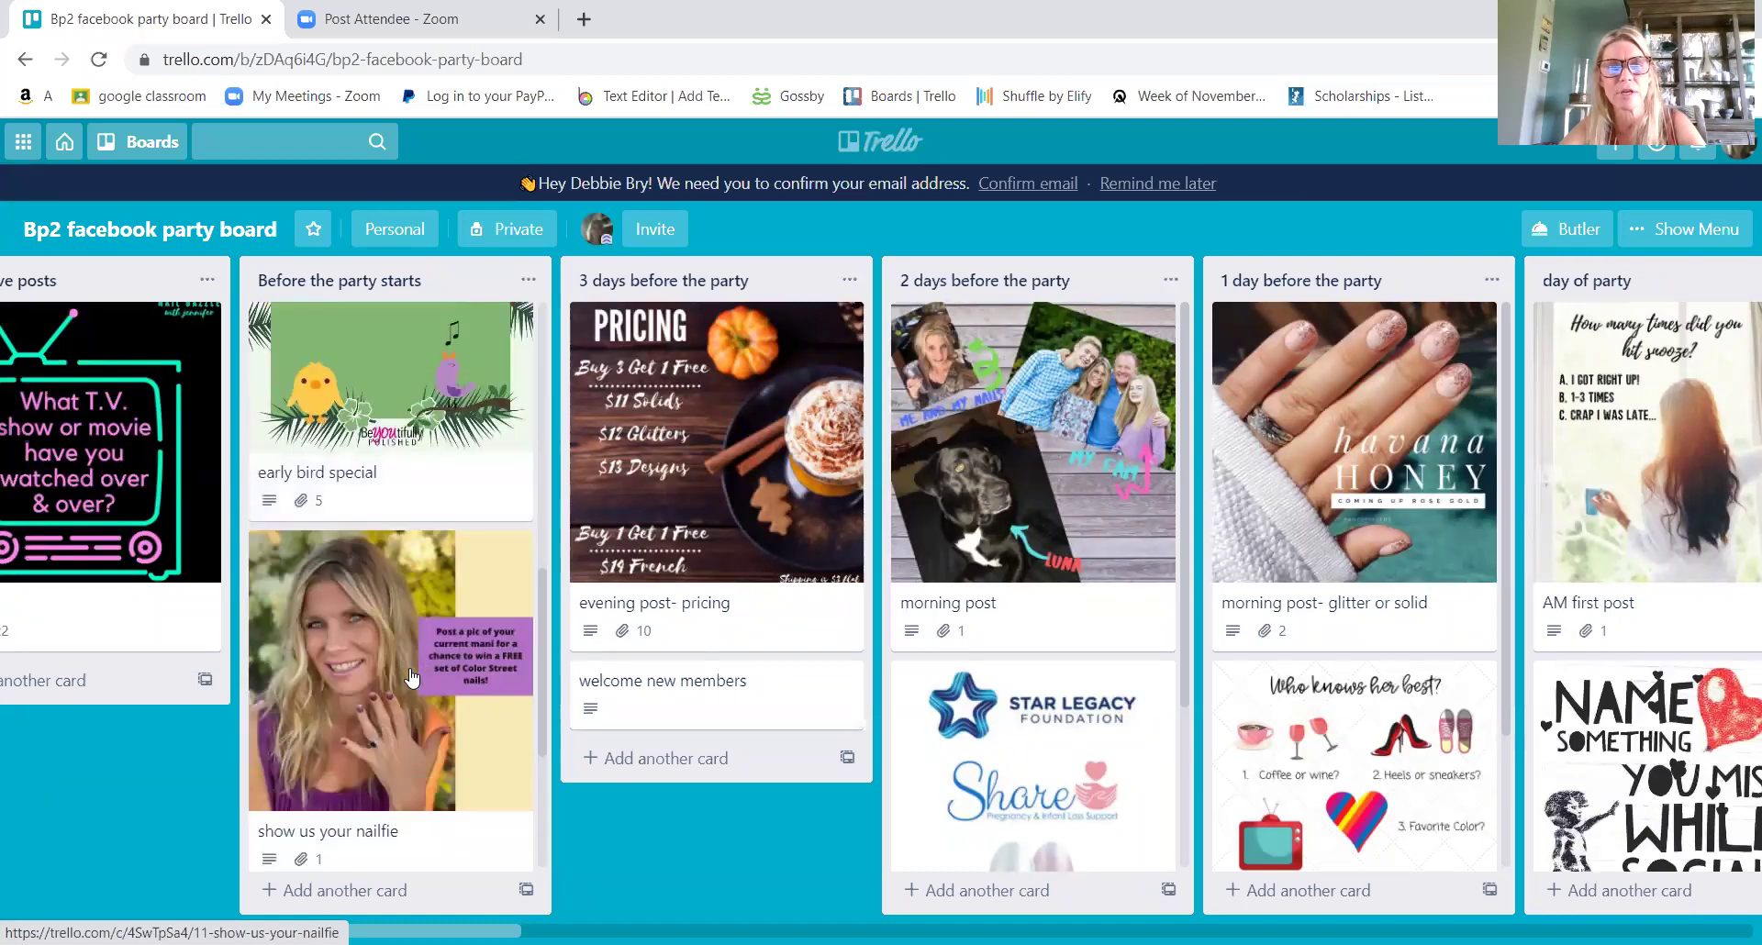
pyautogui.scroll(-3, 413, 677)
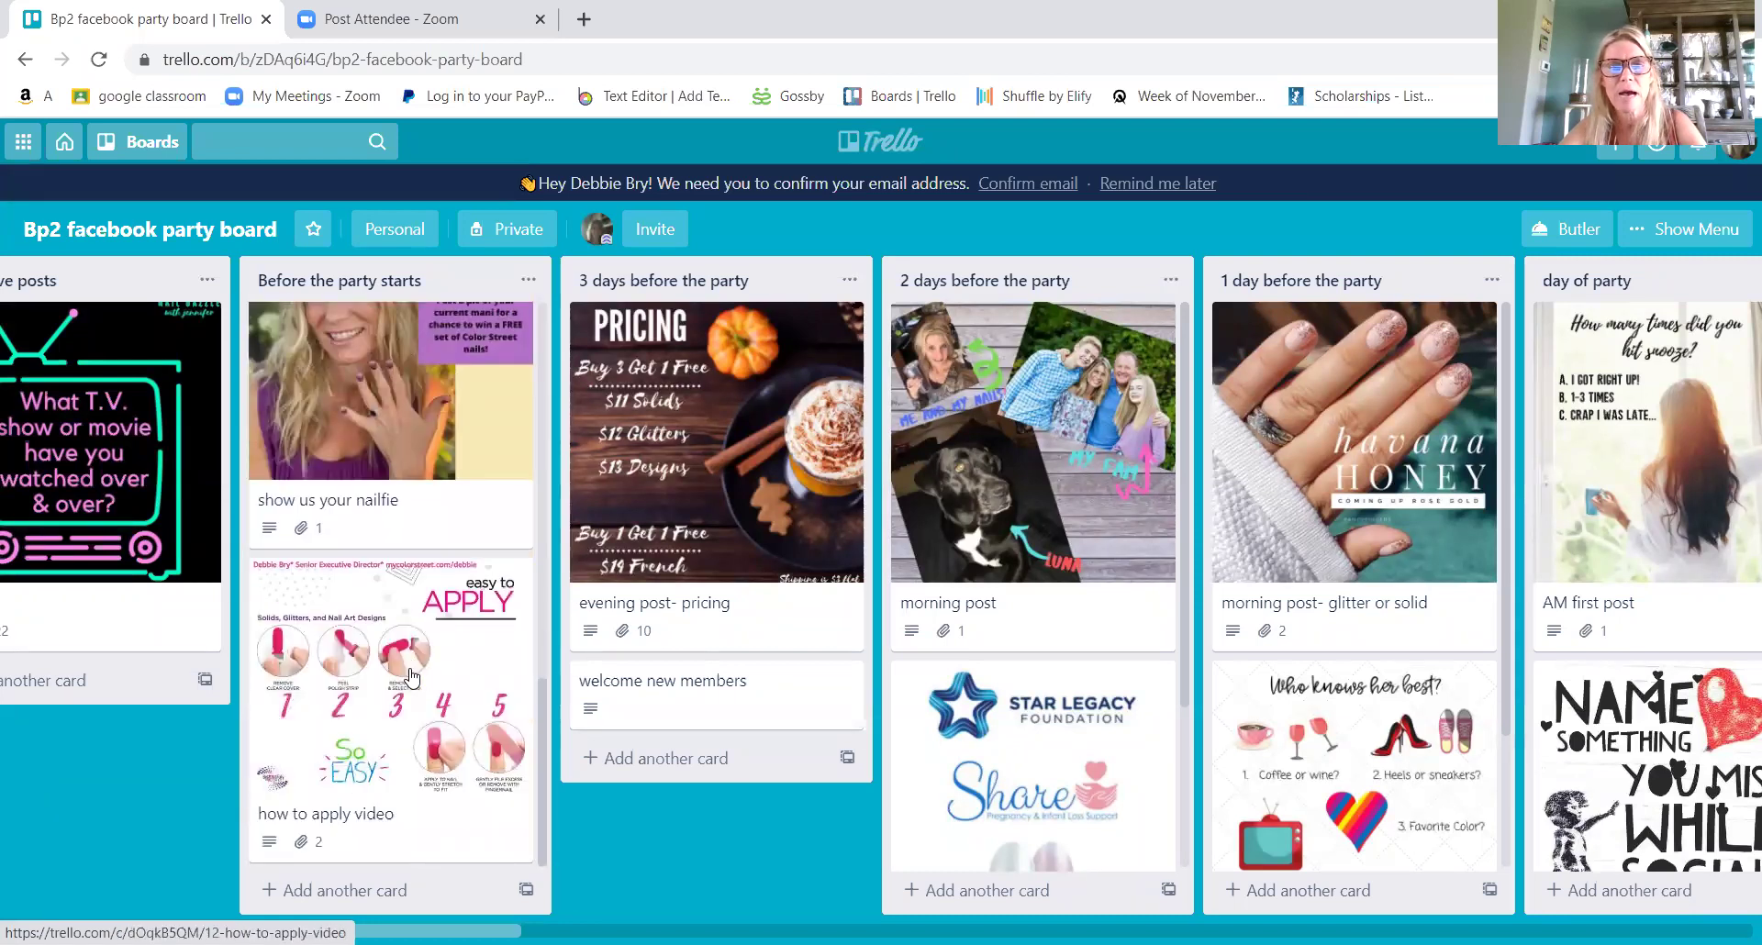
pyautogui.click(412, 677)
pyautogui.scroll(-3, 693, 766)
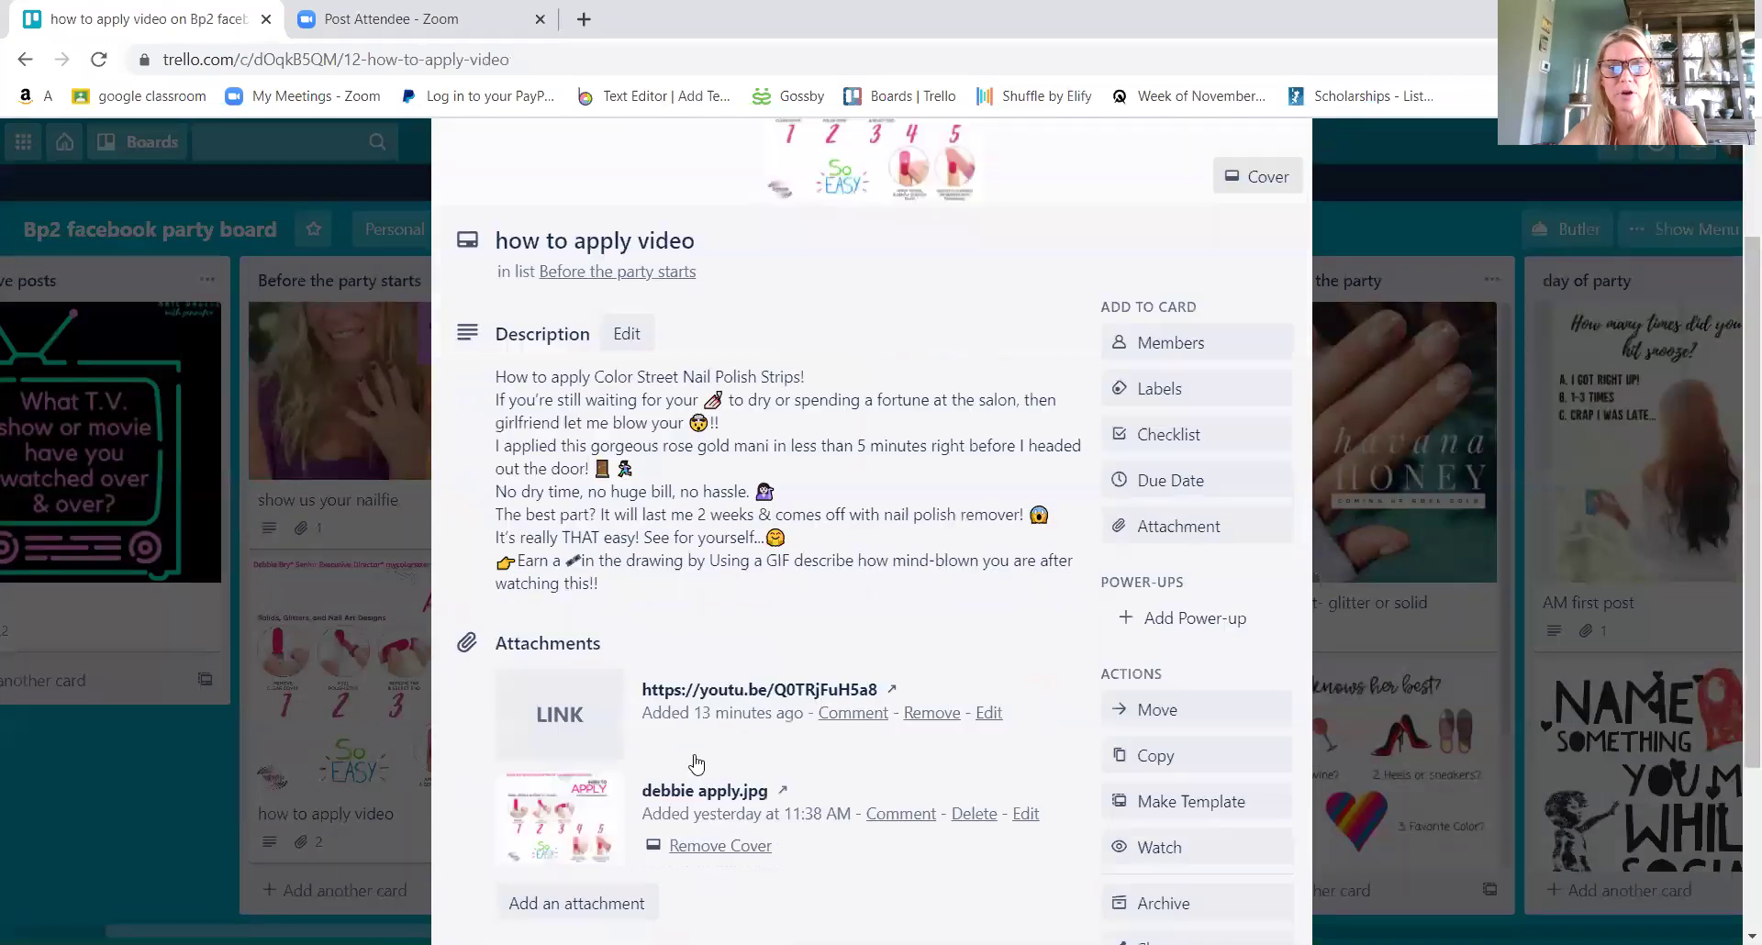
pyautogui.scroll(3, 991, 459)
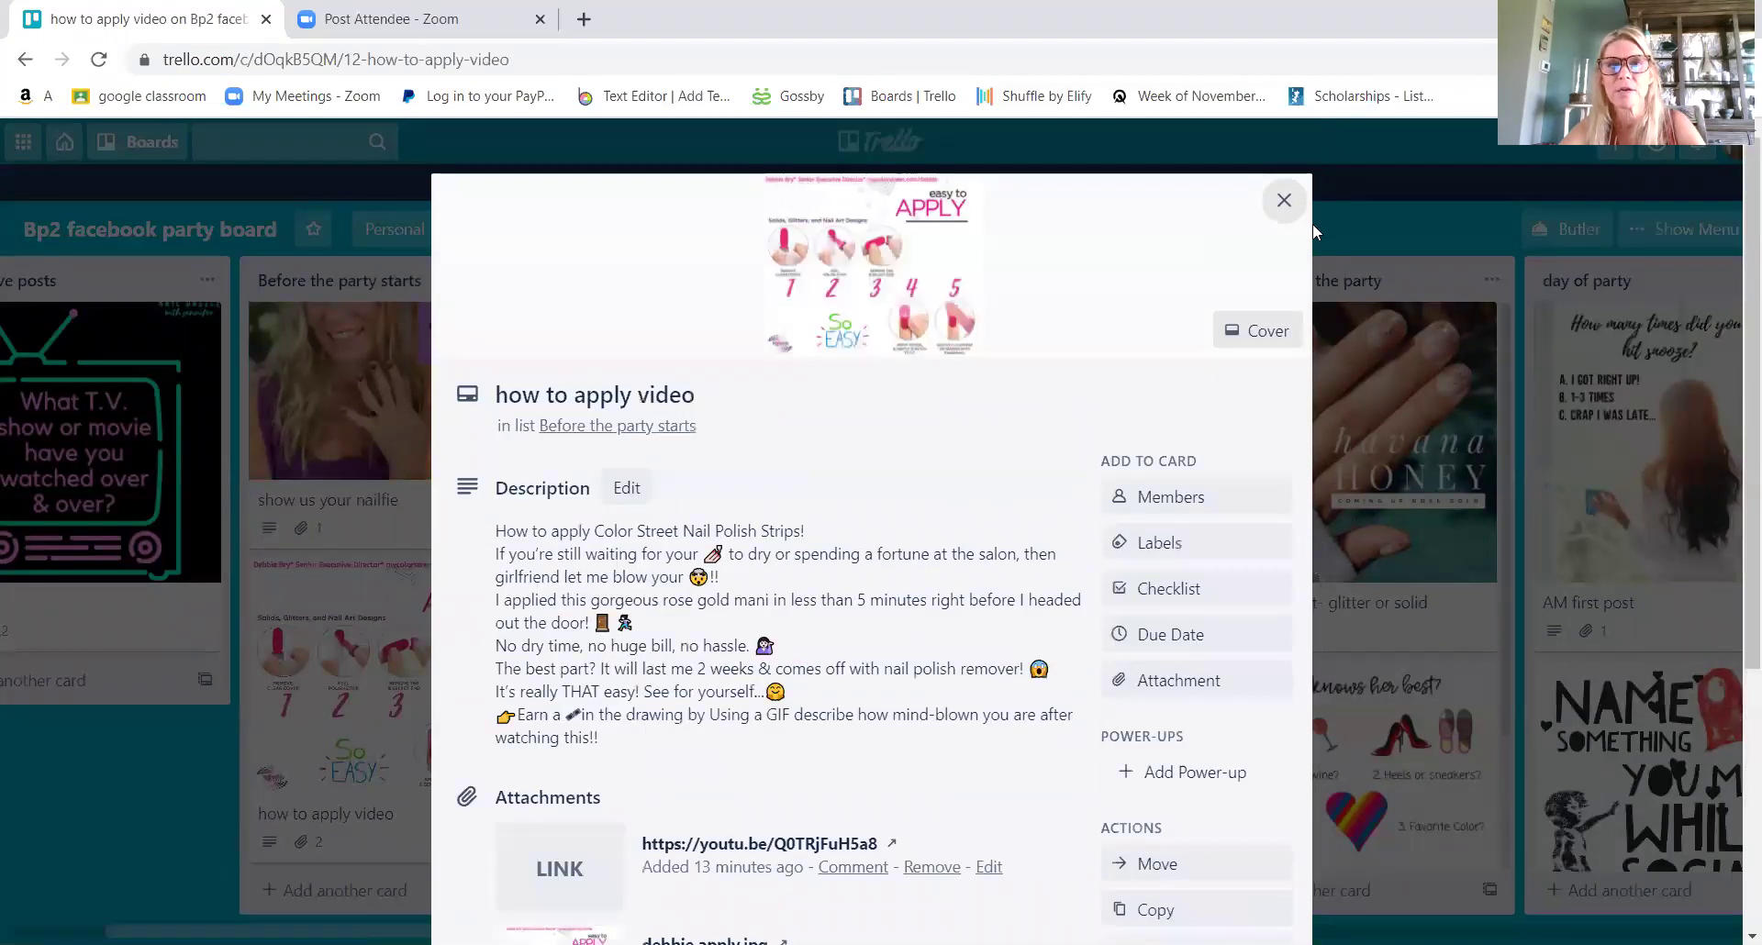
pyautogui.click(1284, 200)
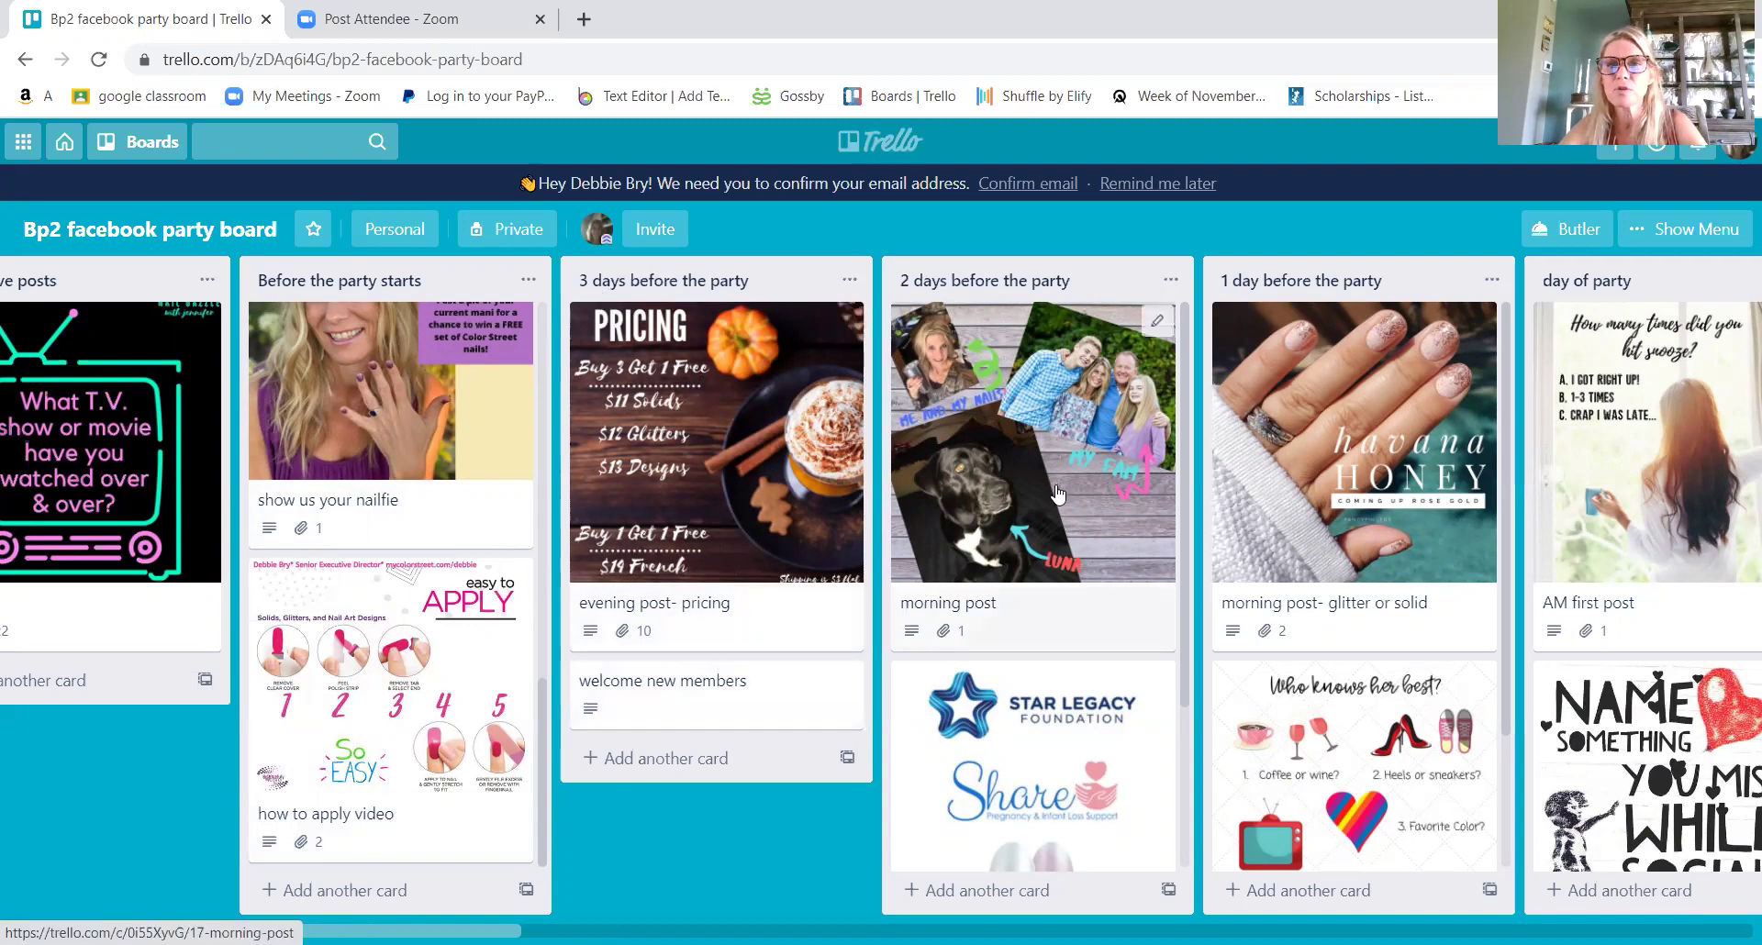
# - Open the "evening post- who knows the hostess?" card in the 1 day before the party list and show all its attachments
pyautogui.scroll(-3, 1058, 495)
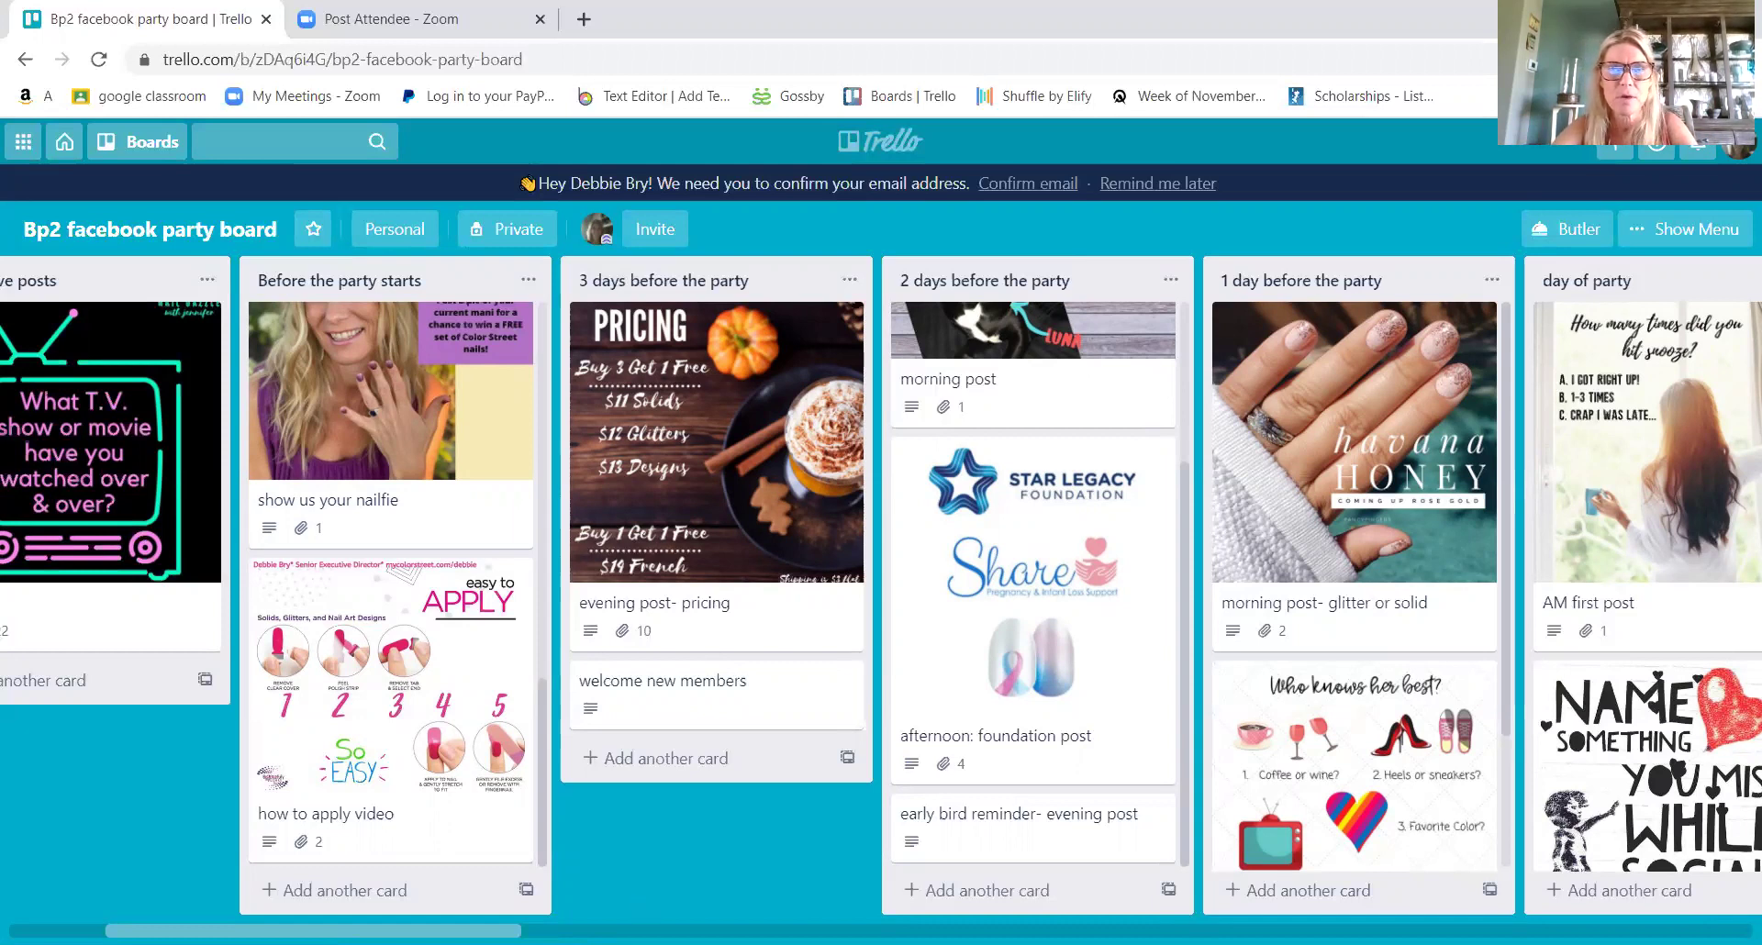
pyautogui.hscroll(8, 699, 608)
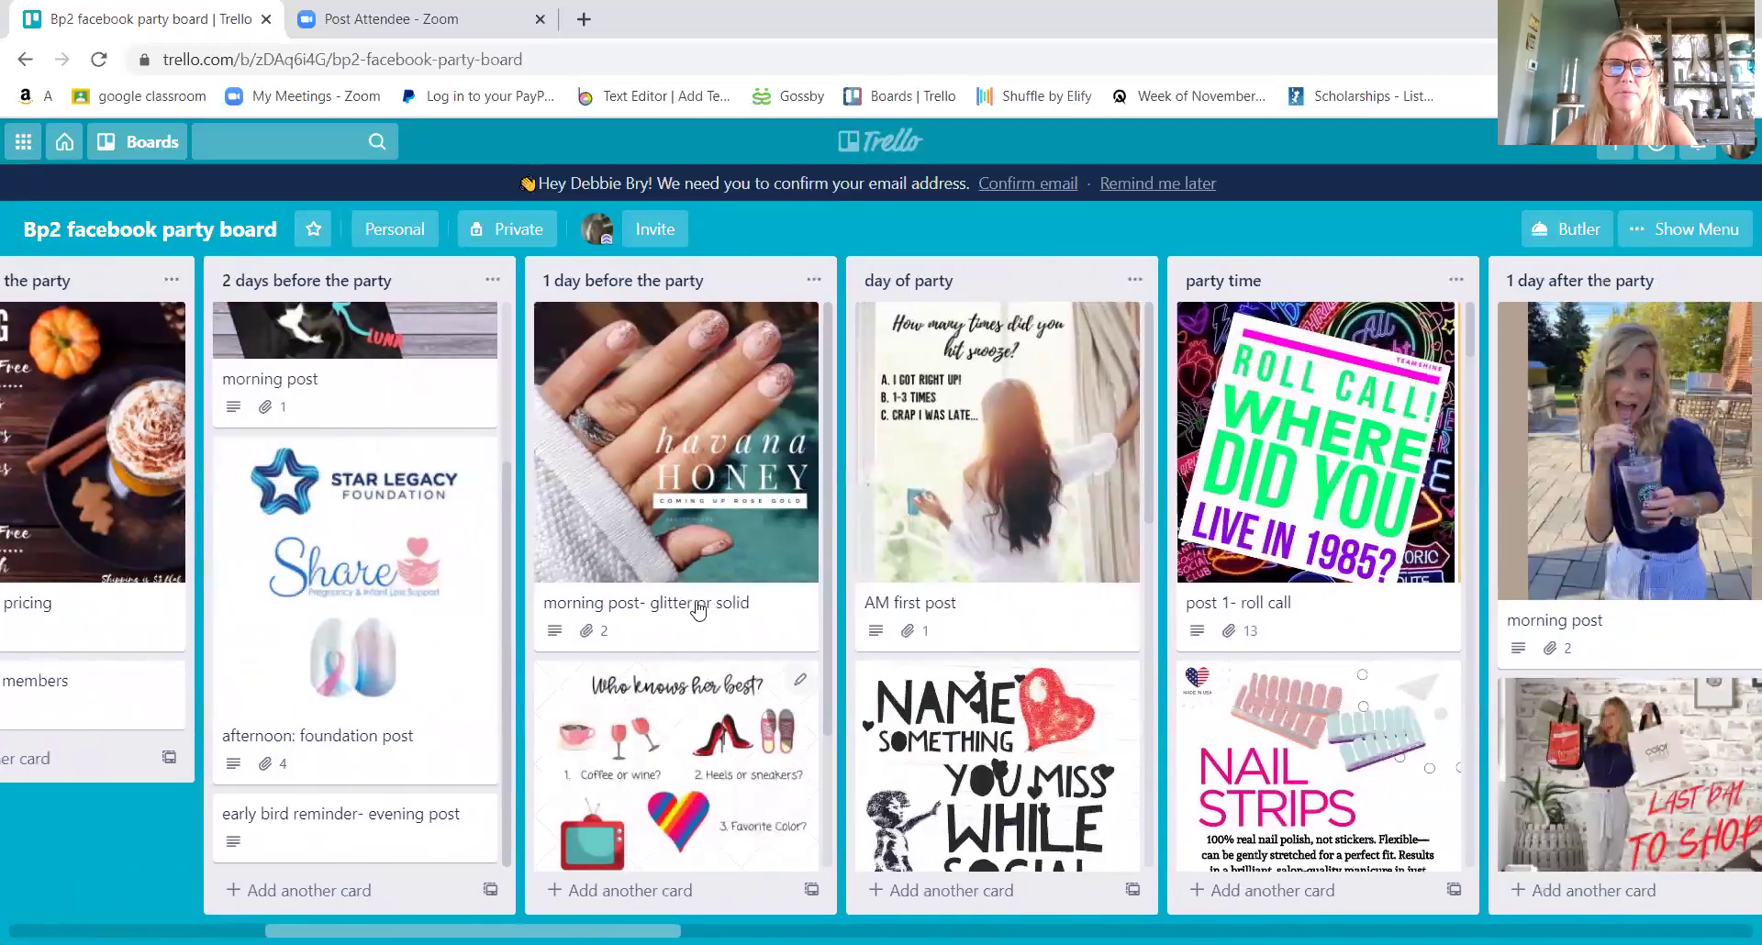
pyautogui.scroll(-2, 699, 608)
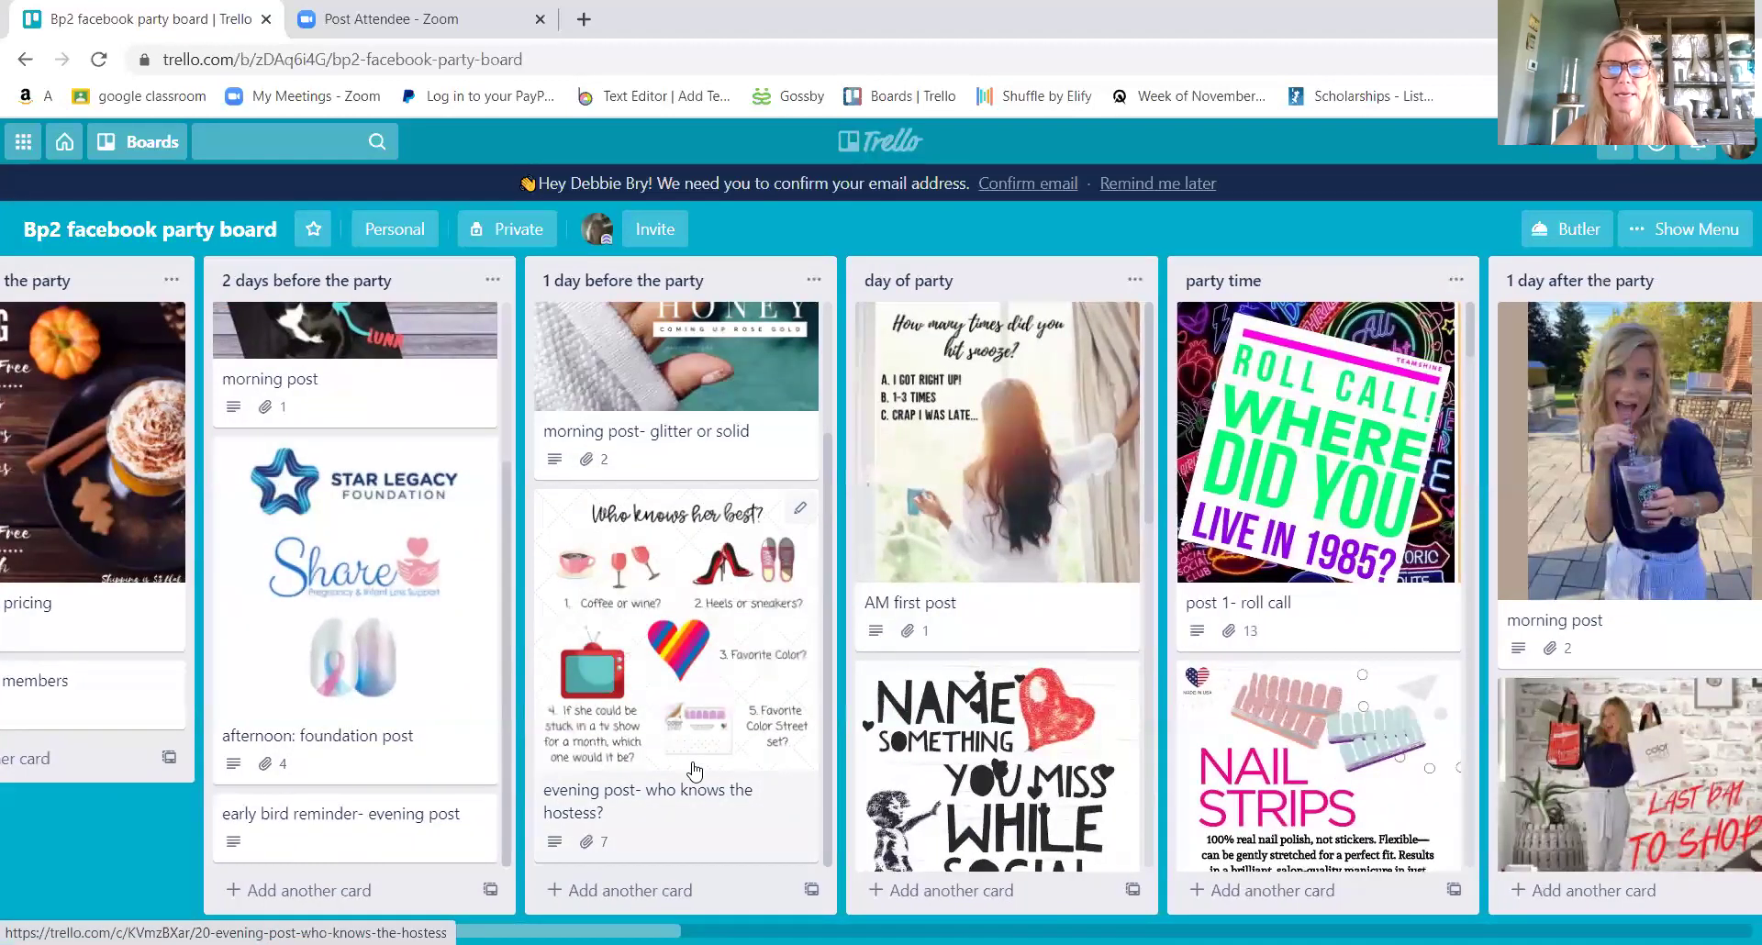
pyautogui.click(684, 709)
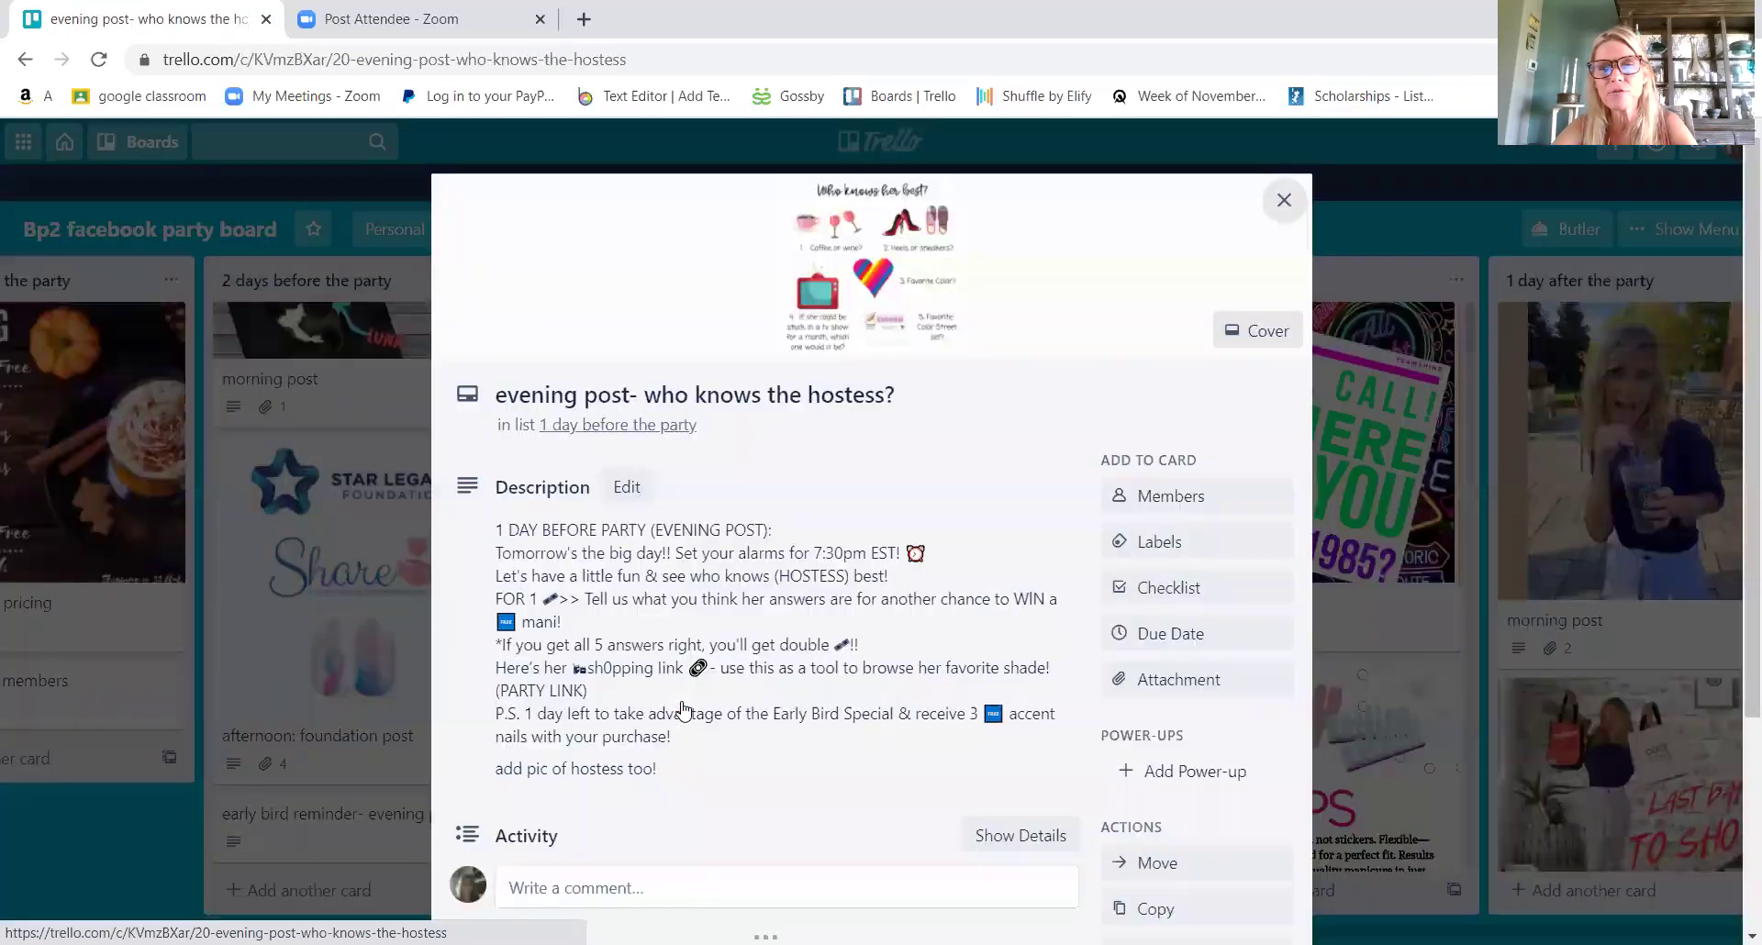
pyautogui.scroll(-3, 684, 709)
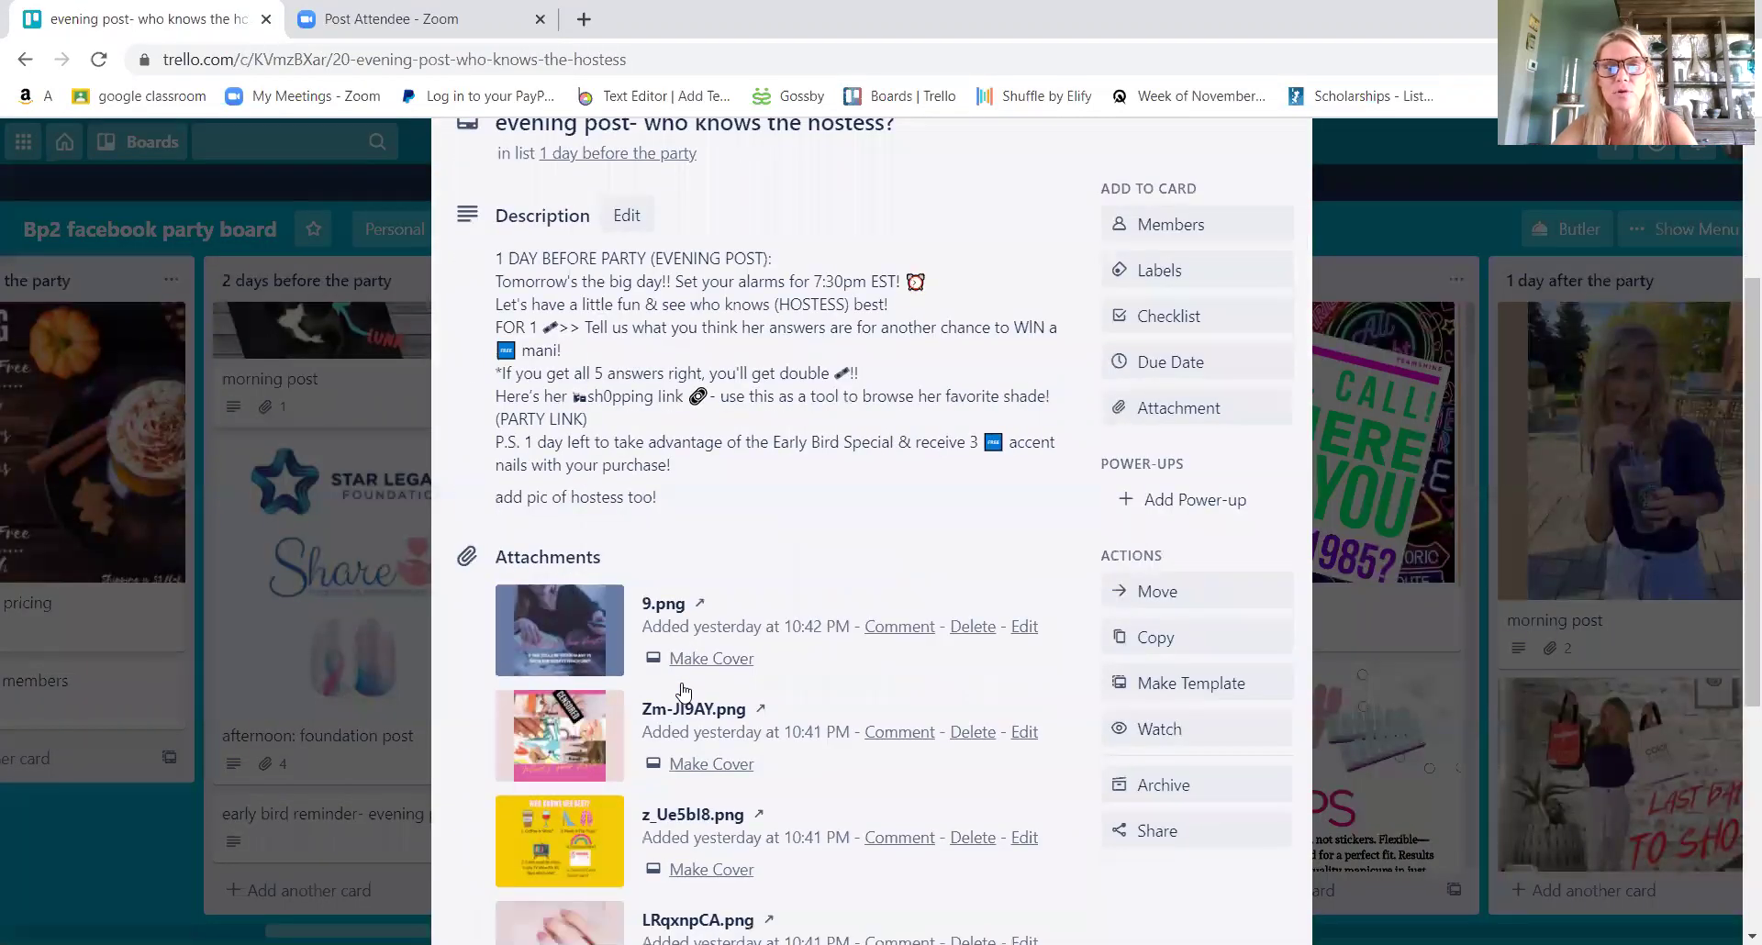
pyautogui.scroll(-5, 684, 690)
pyautogui.click(677, 617)
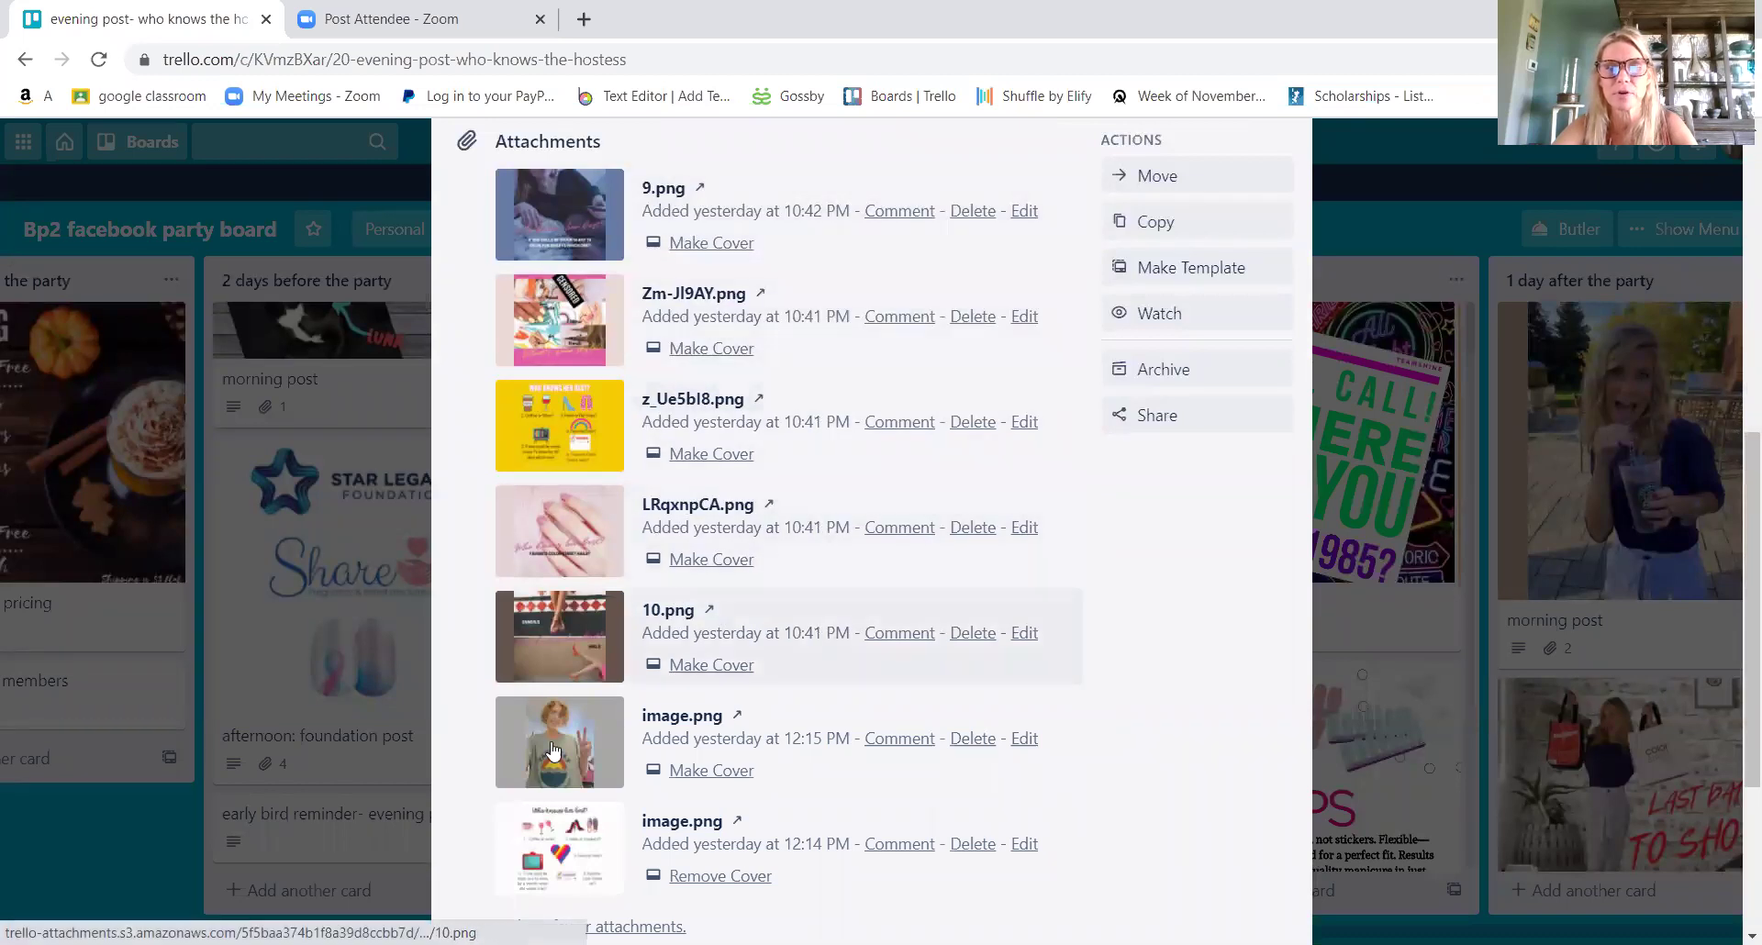
# - Preview the 10.png, LRqxnpCA.png and z_Ue5bl8.png attachments of the who-knows-the-hostess card, closing each preview
pyautogui.click(551, 638)
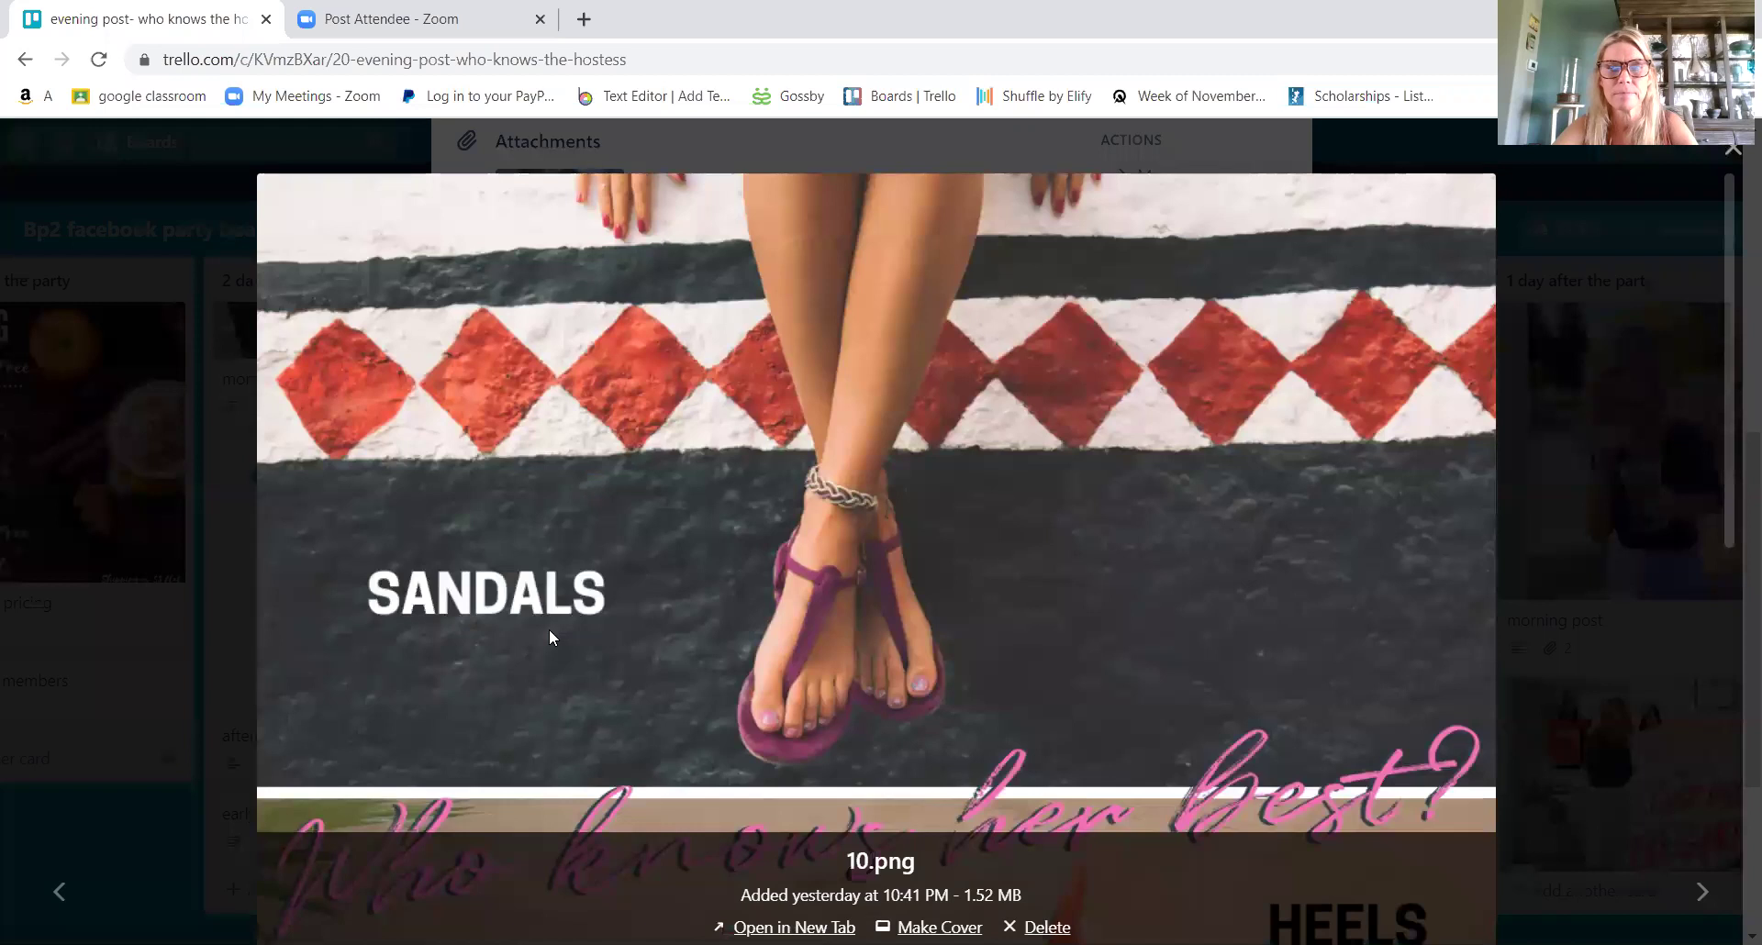
pyautogui.click(1733, 149)
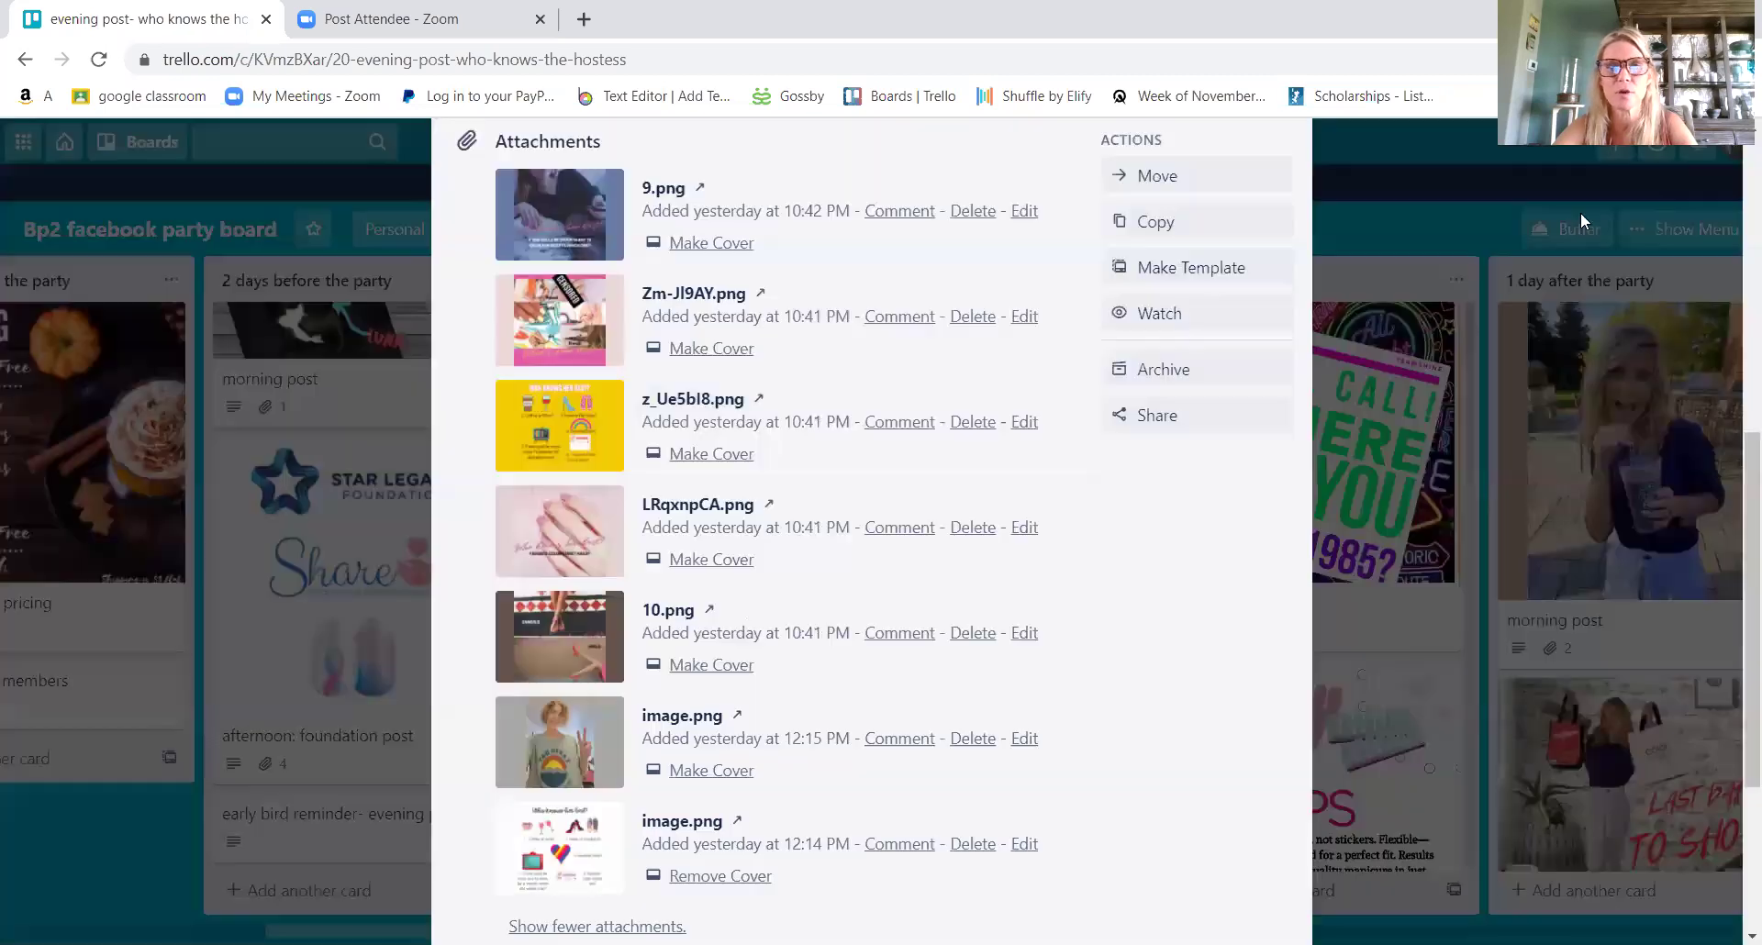
pyautogui.click(665, 532)
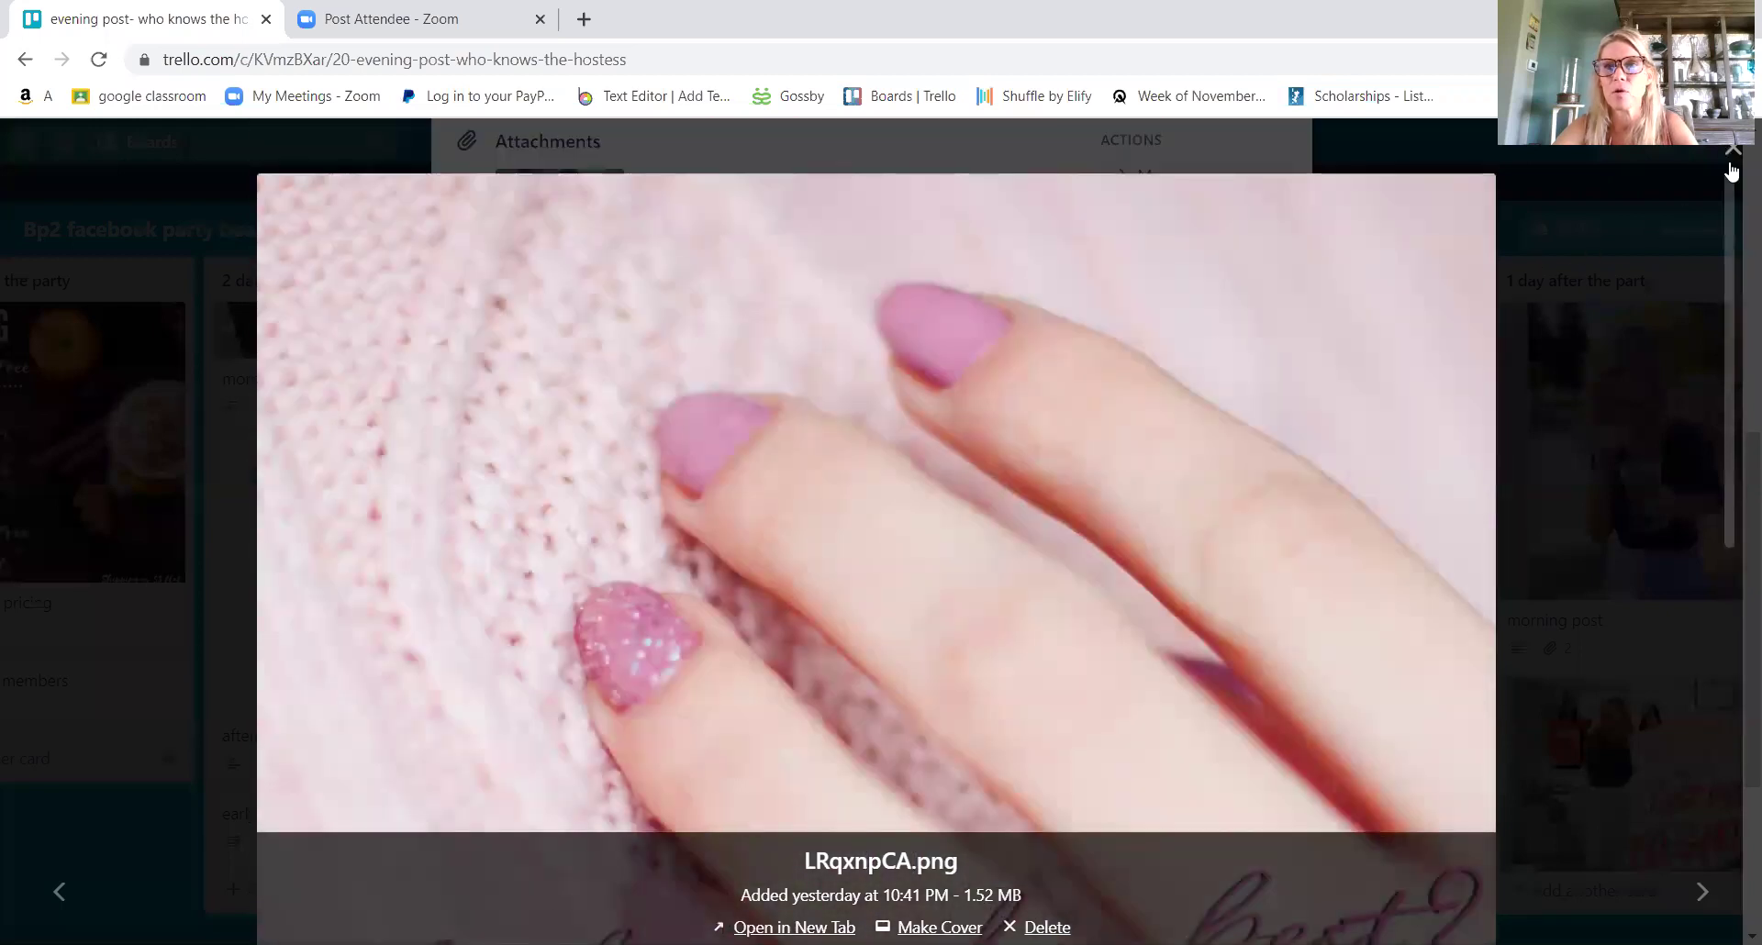
pyautogui.click(1727, 154)
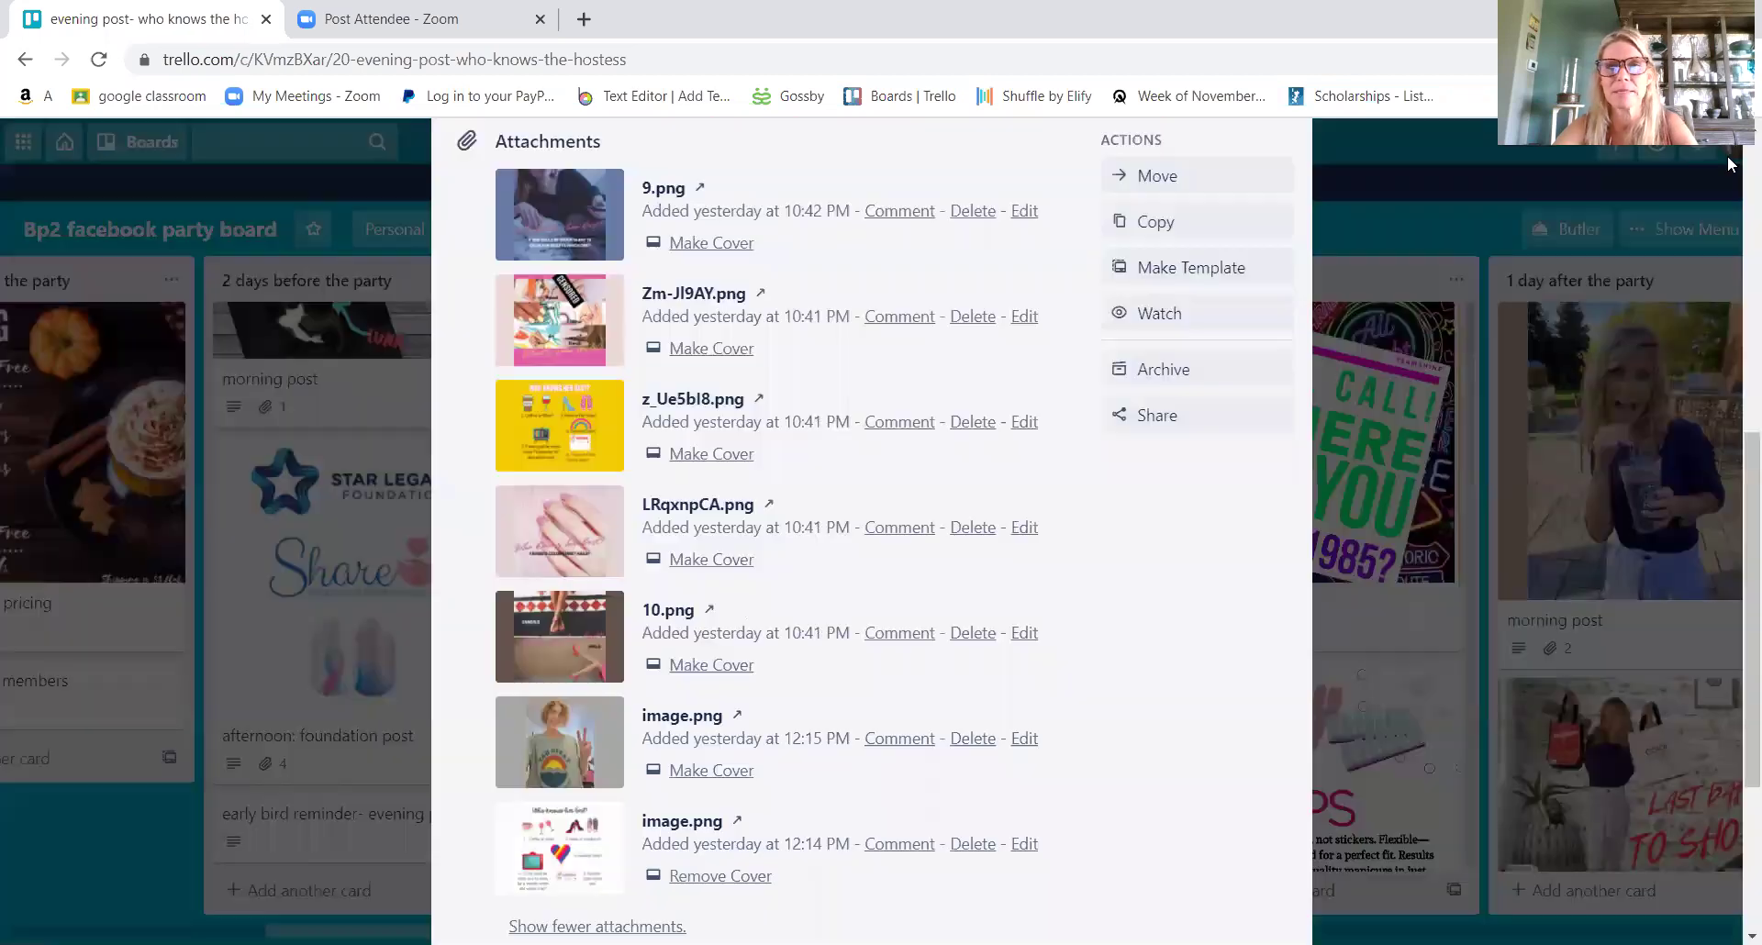
pyautogui.click(593, 424)
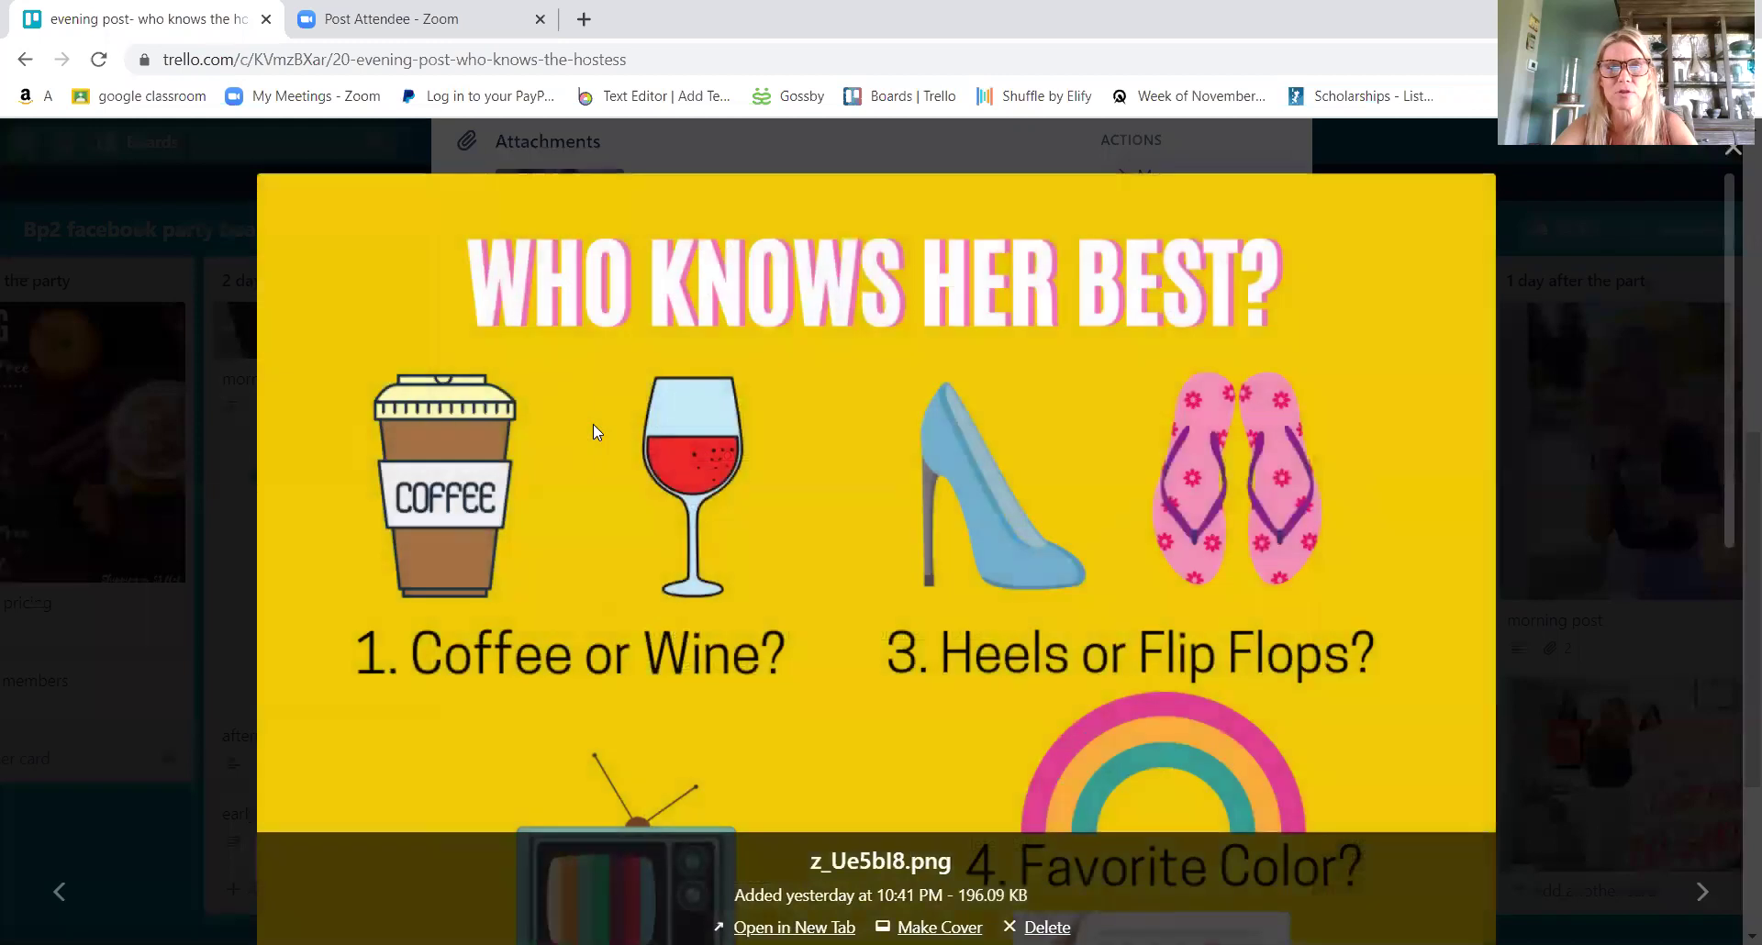
pyautogui.click(1727, 154)
# - Read the description of the "evening post- who knows the hostess?" card and close the card
pyautogui.scroll(6, 918, 441)
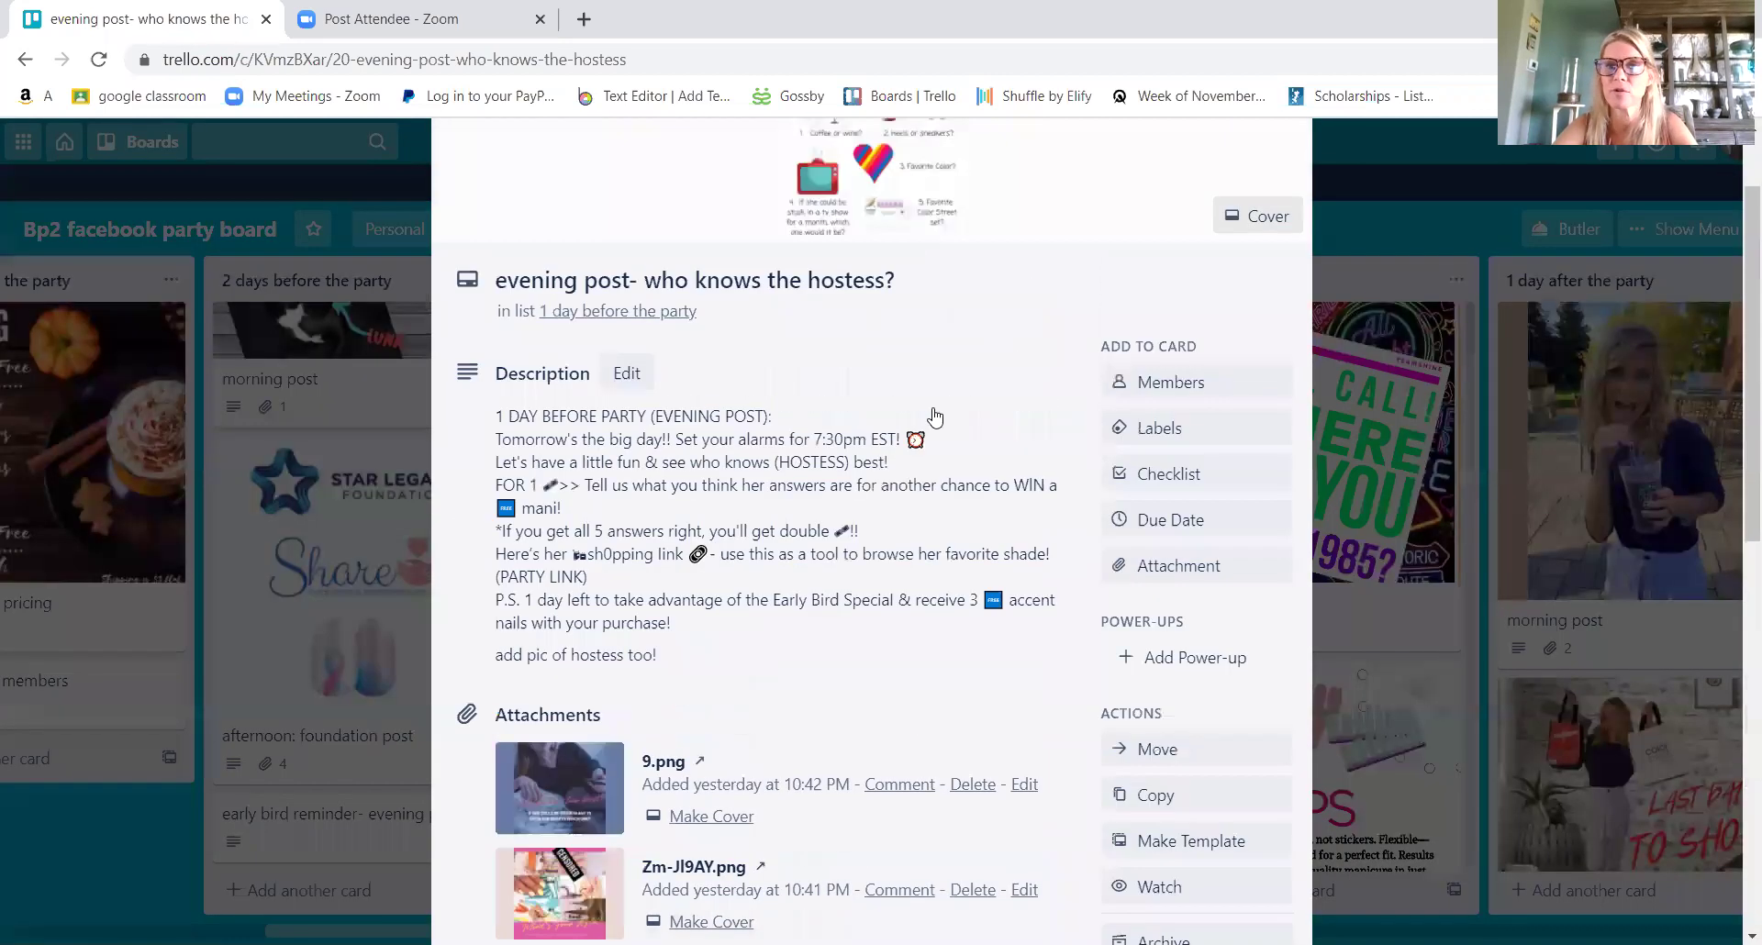
pyautogui.scroll(2, 955, 385)
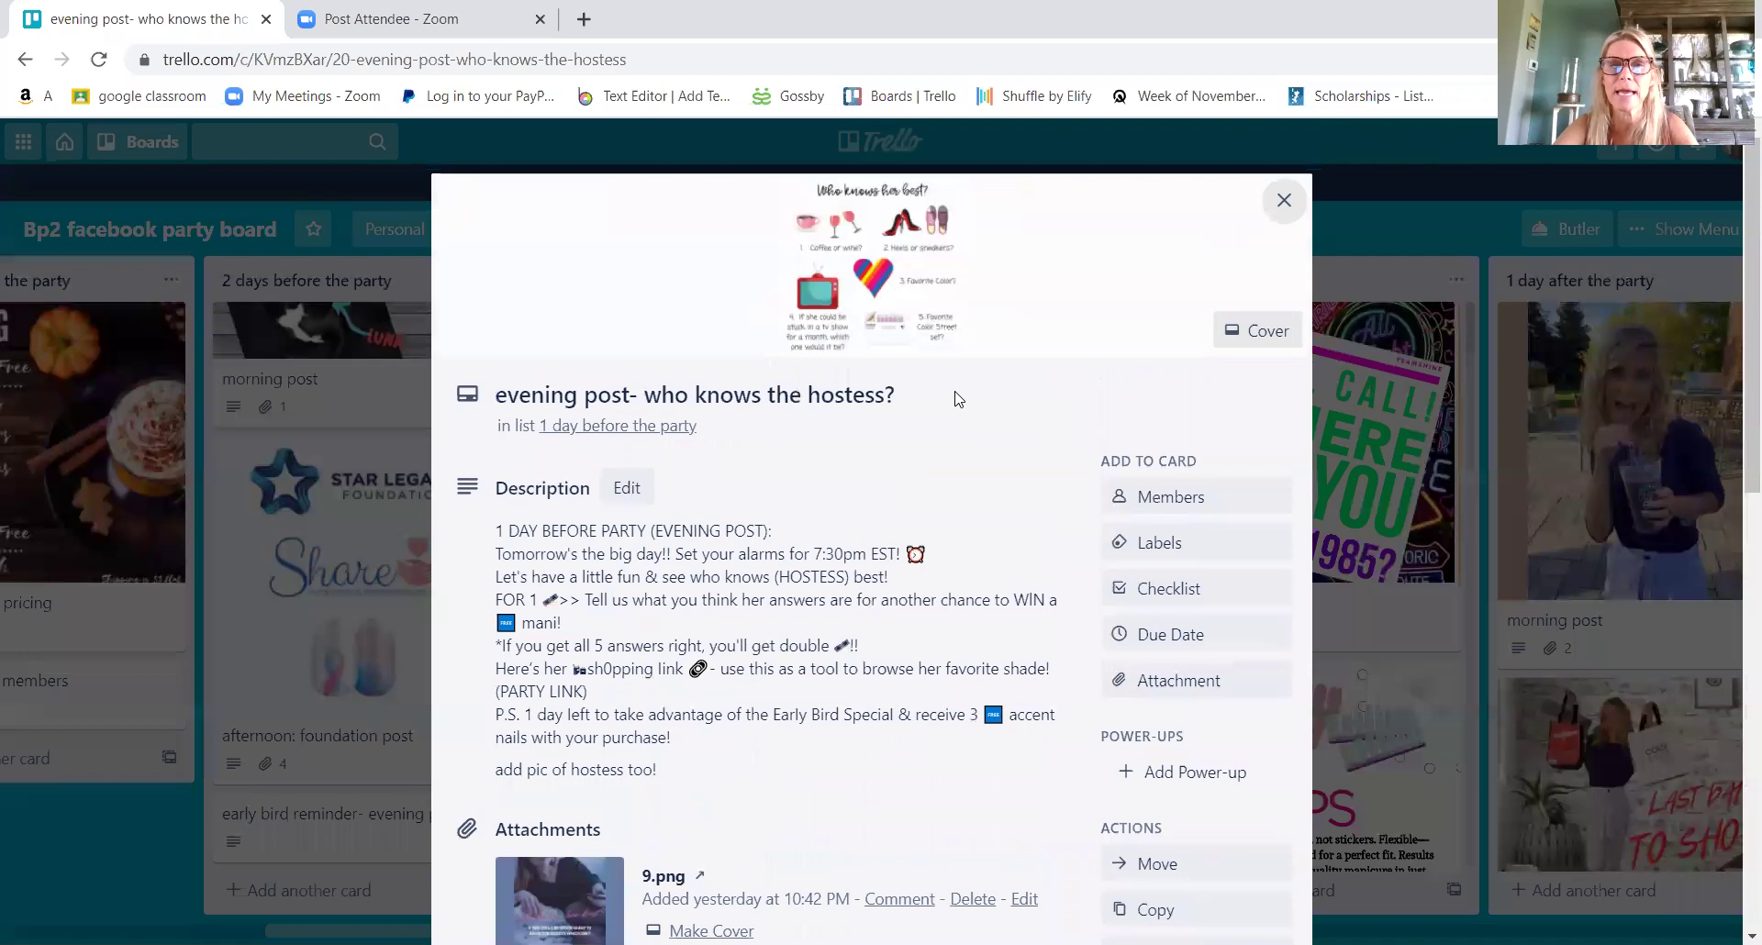
pyautogui.click(1303, 210)
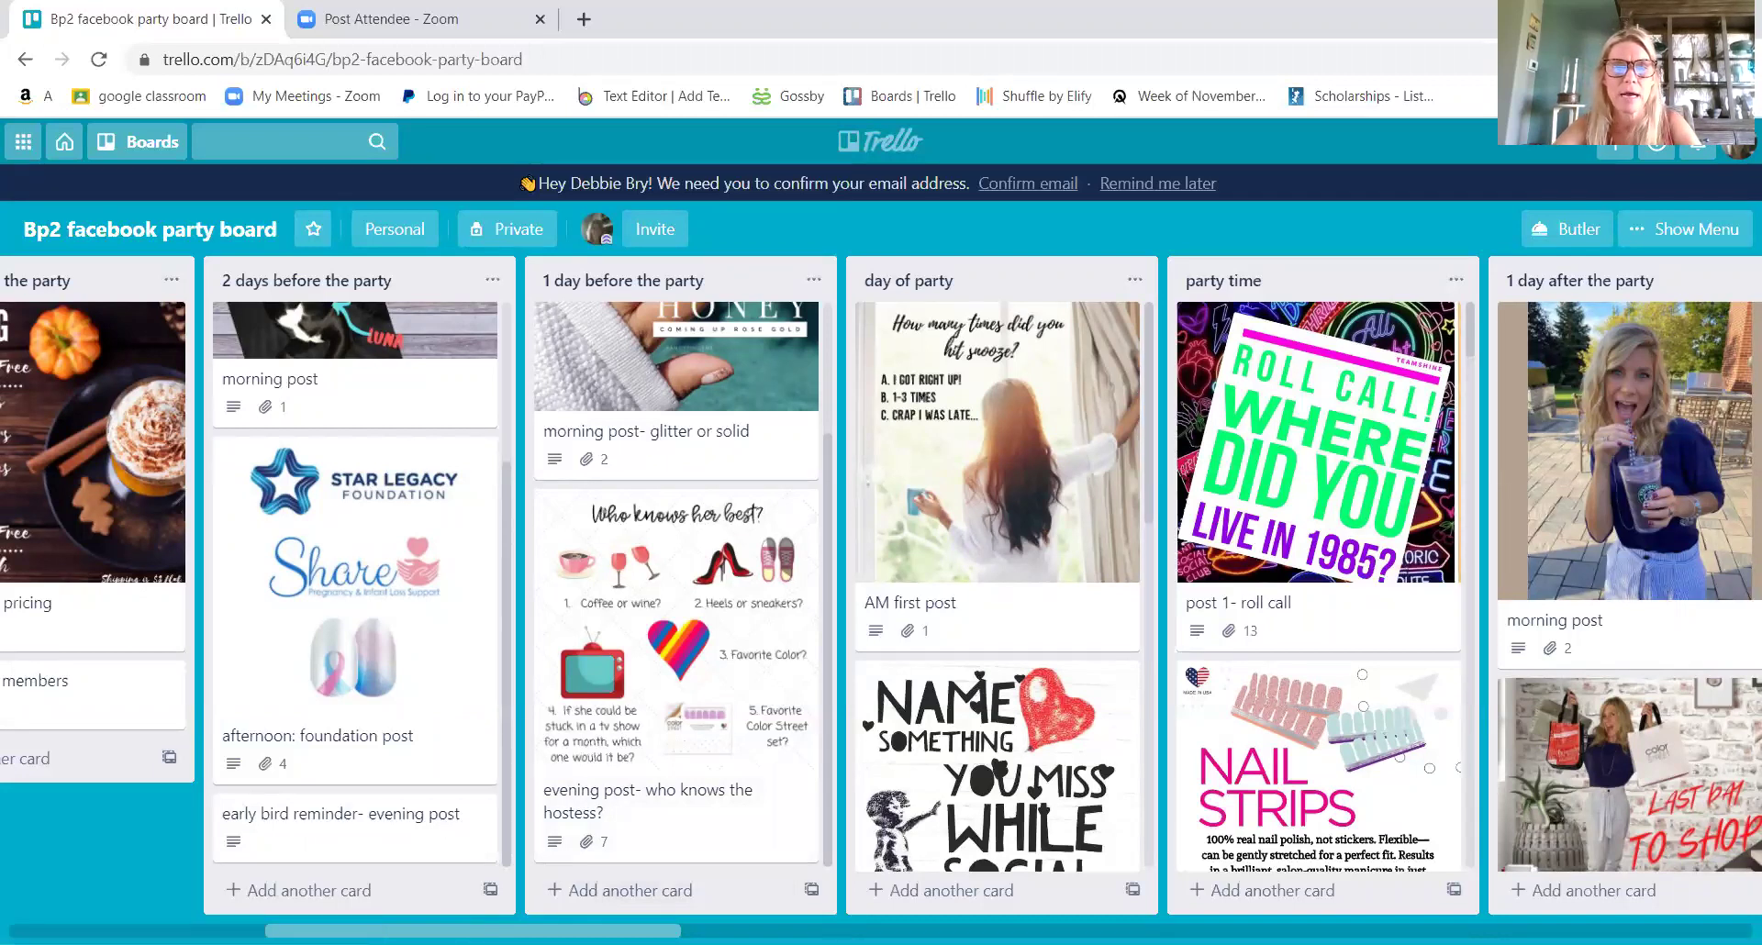
# - Look through the day of party list from the "AM first post" card to the "5 minutes" card
pyautogui.hscroll(3, 790, 475)
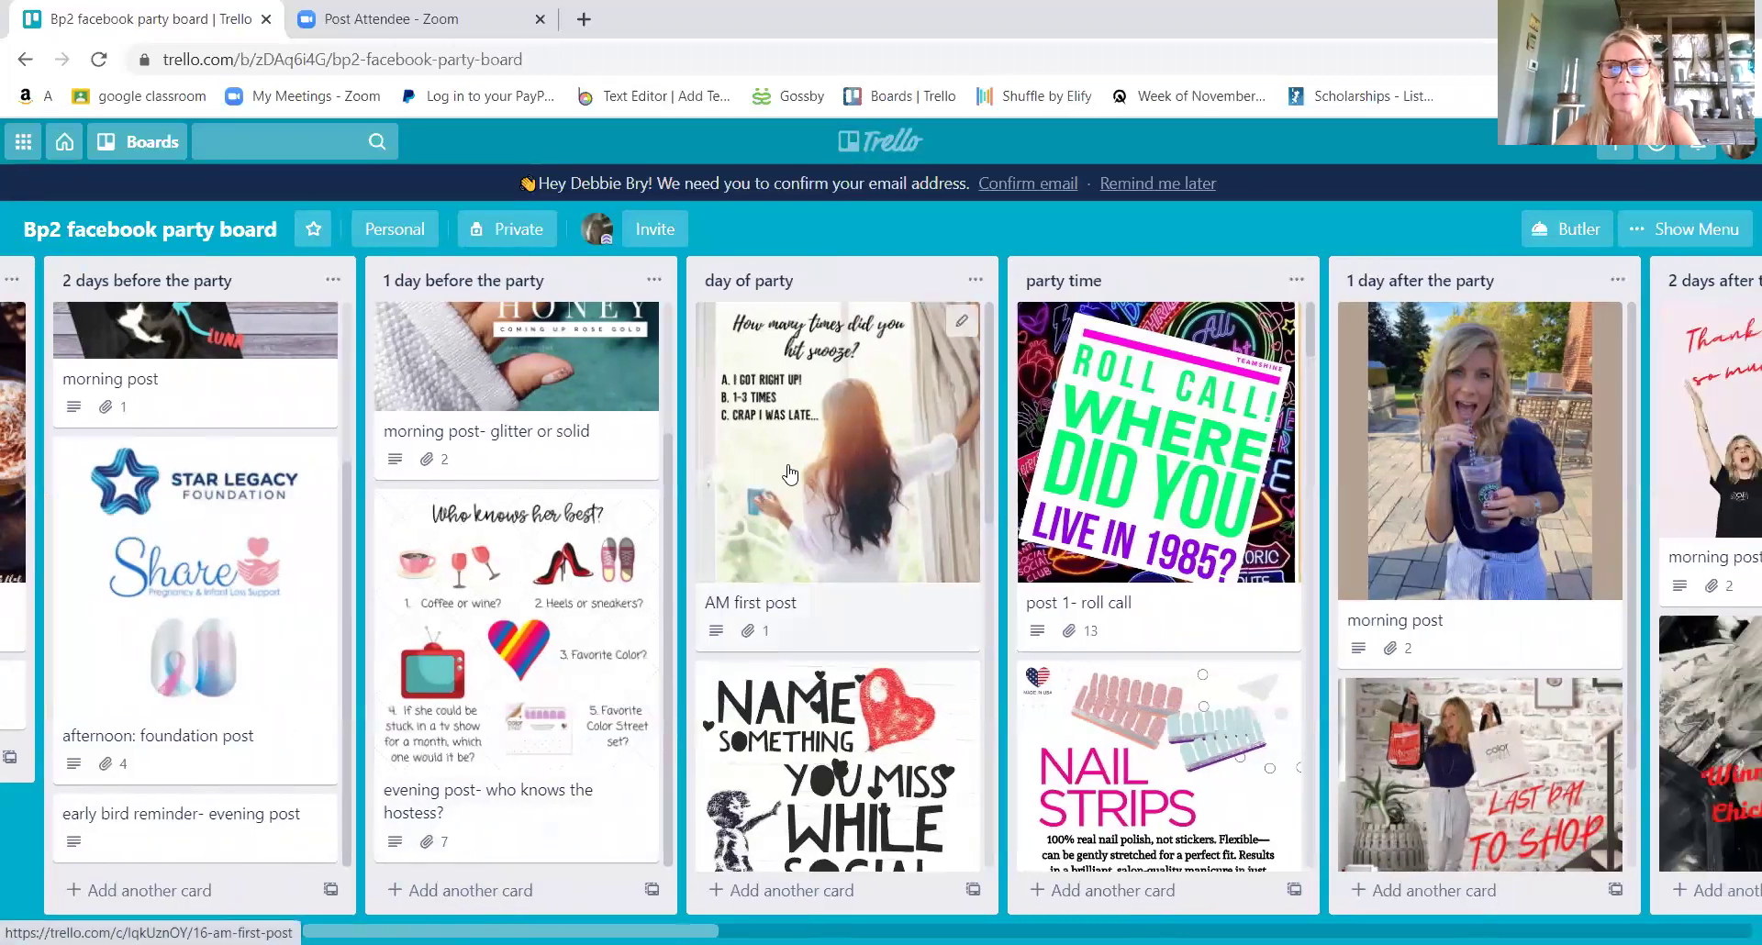
pyautogui.scroll(-3, 790, 475)
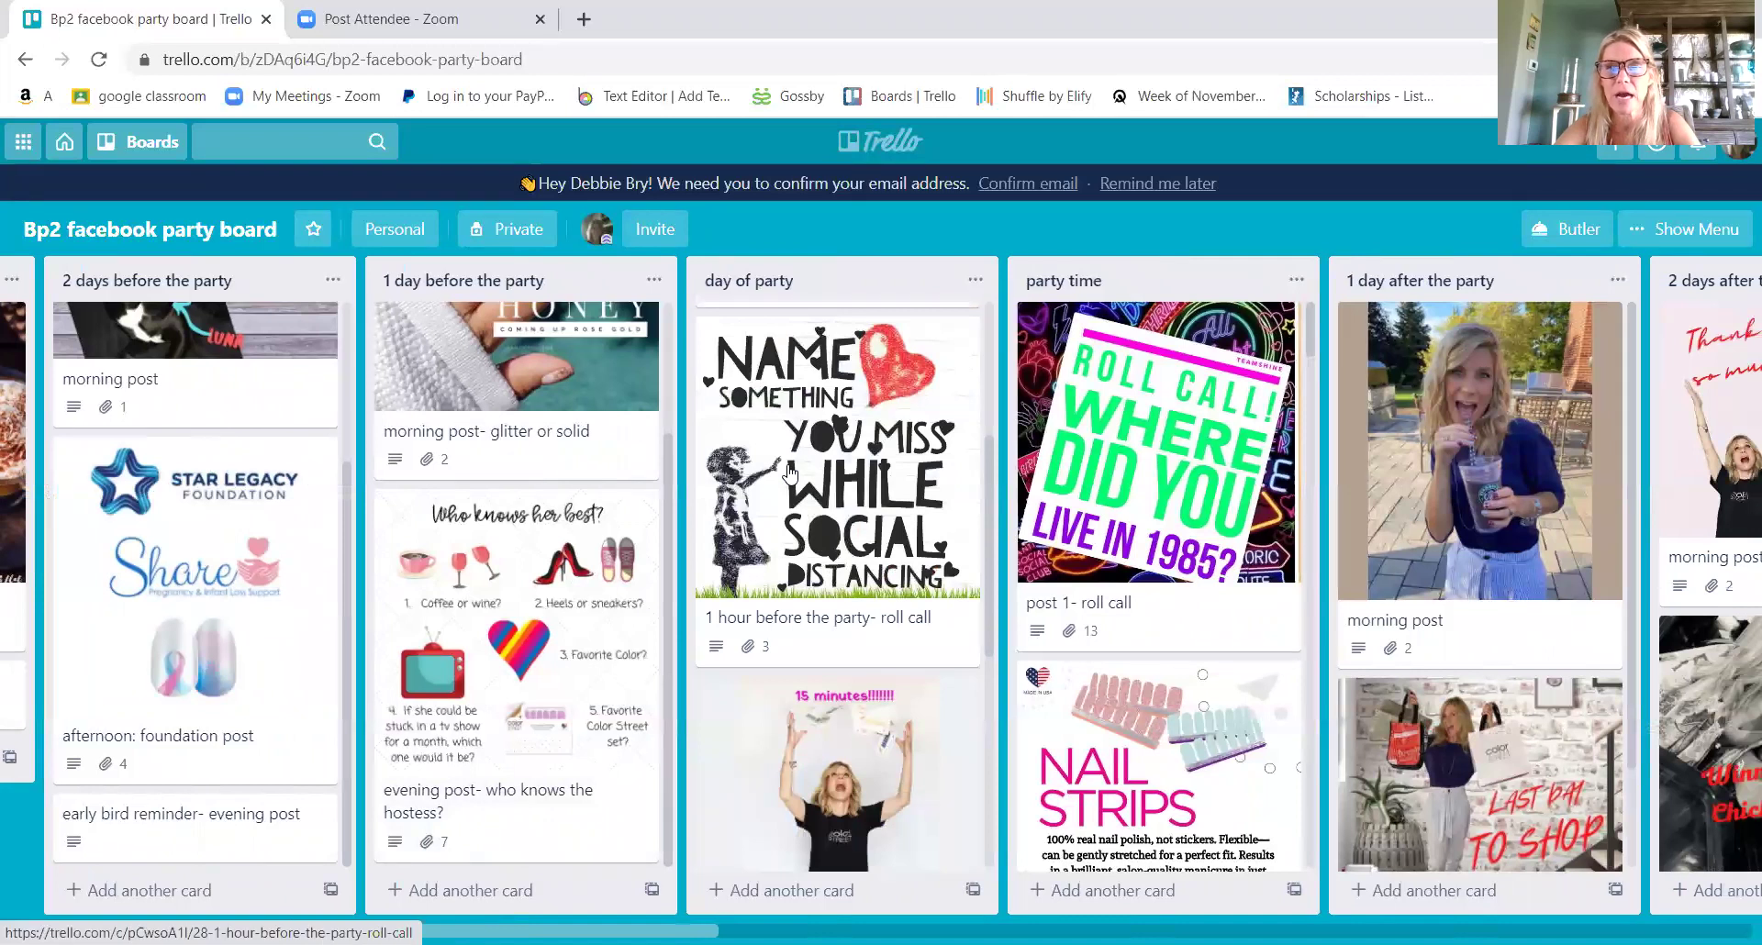
pyautogui.scroll(-5, 789, 474)
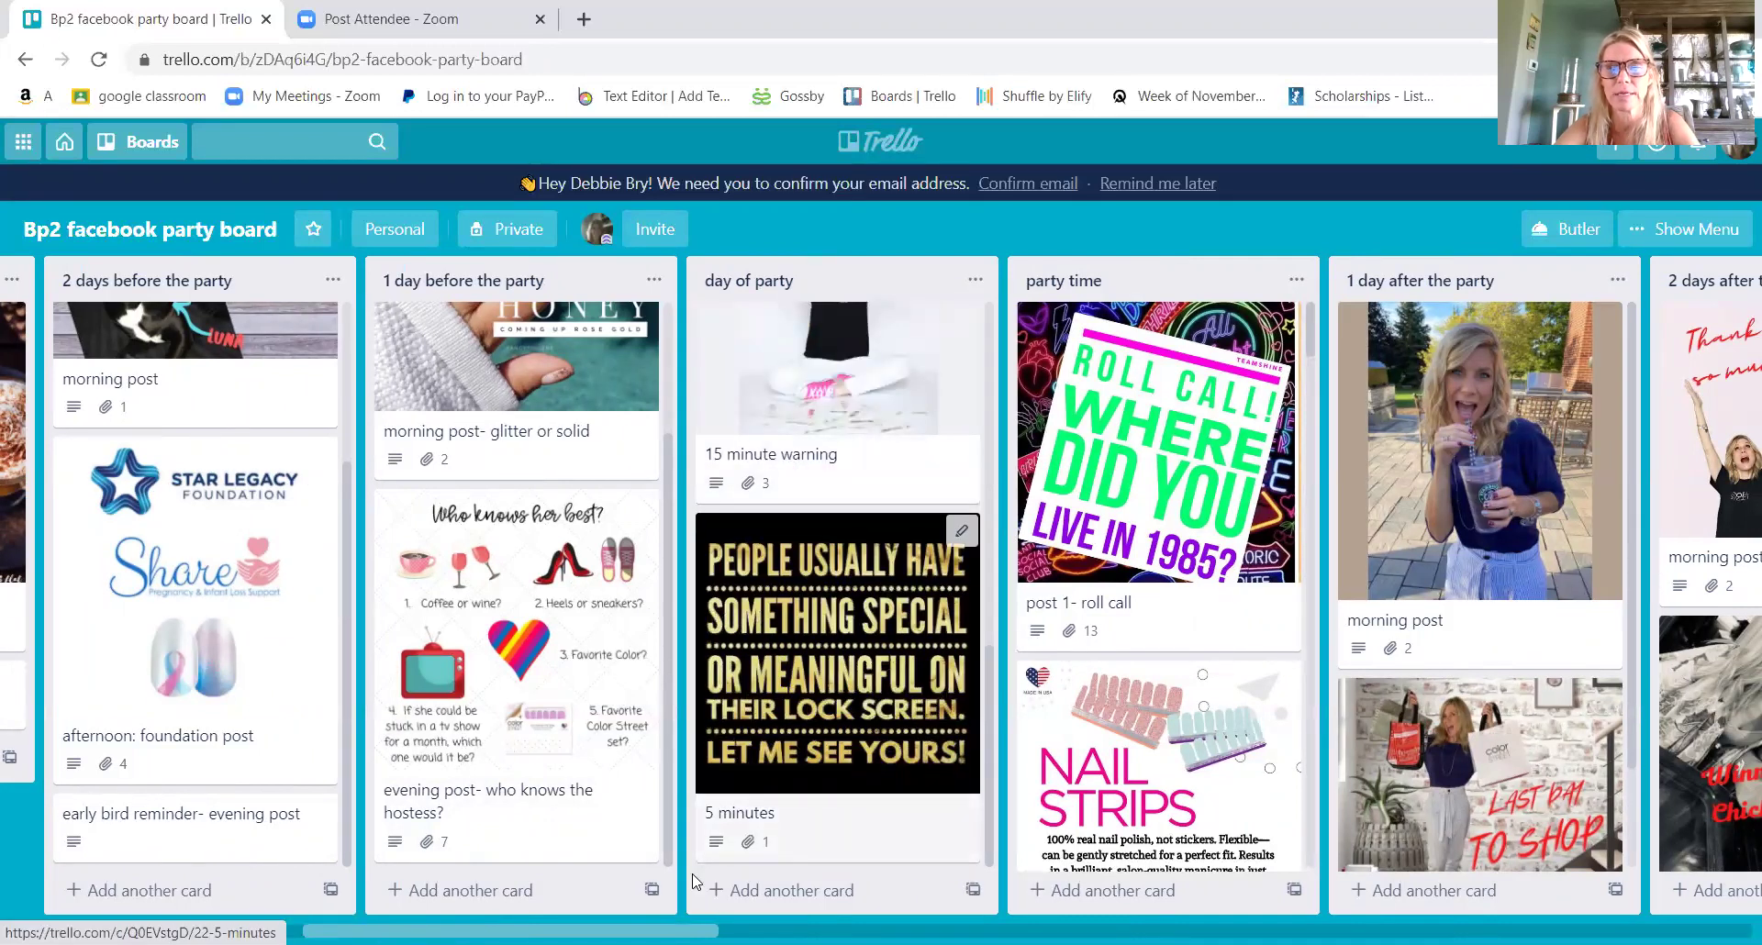
# - Skim the party time list down to its last card and return to the "post 1- roll call" card
pyautogui.hscroll(2, 826, 640)
pyautogui.hscroll(4, 647, 587)
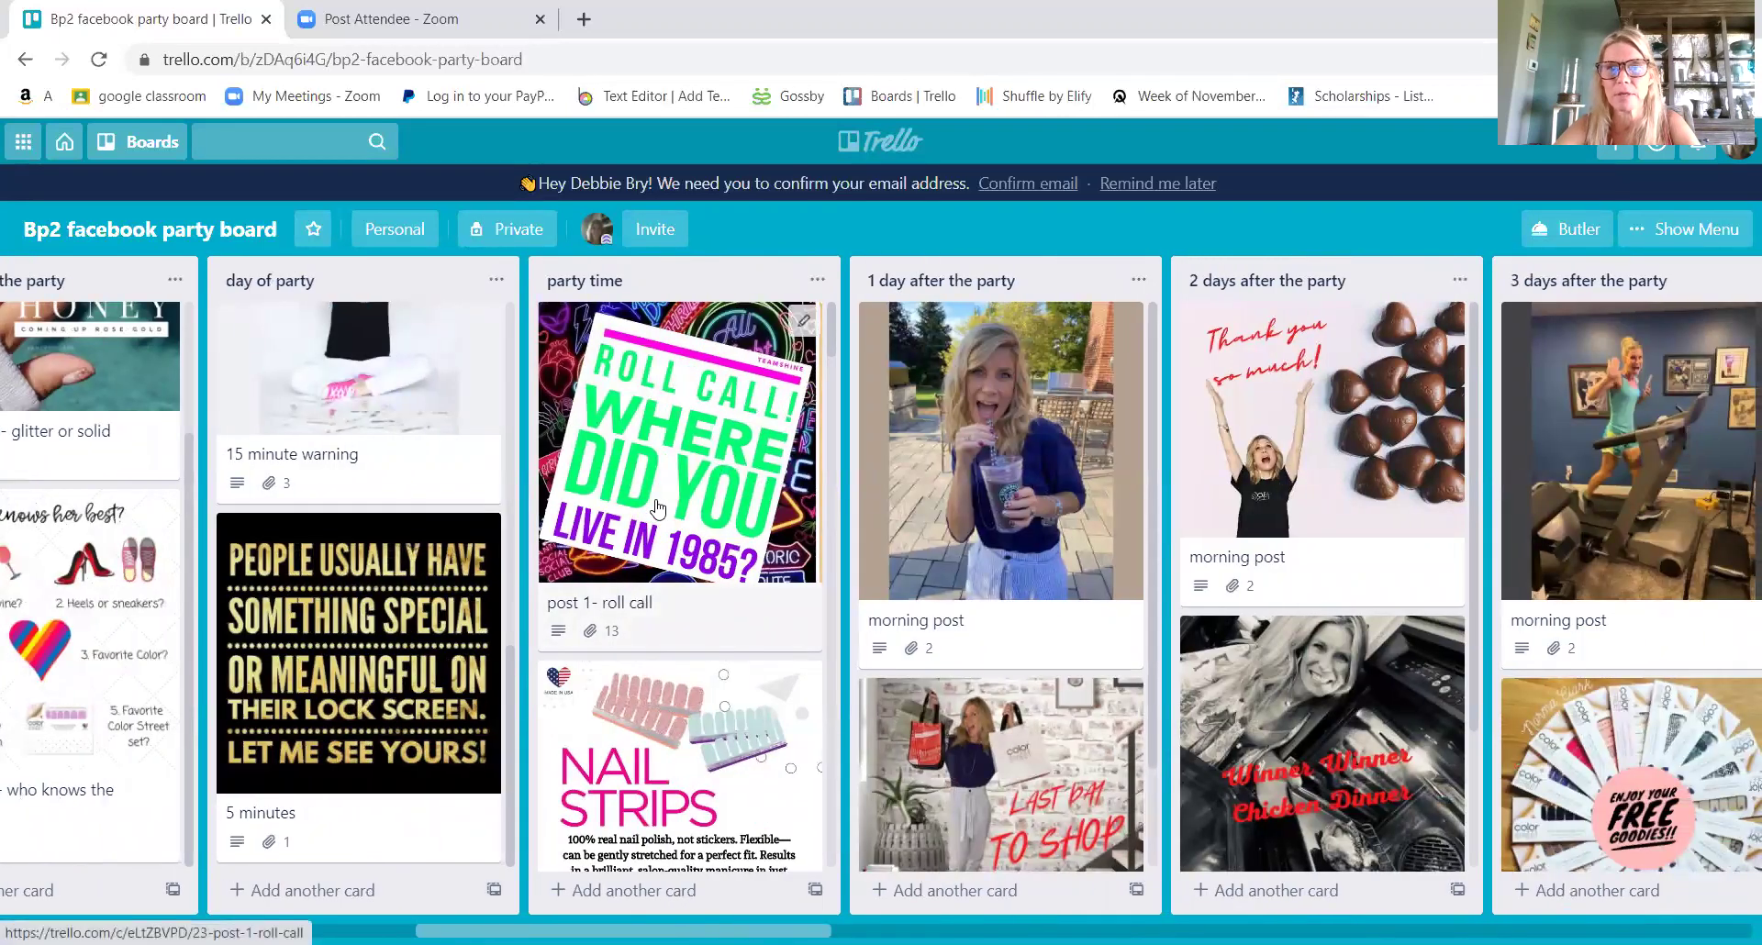
pyautogui.scroll(-20, 657, 507)
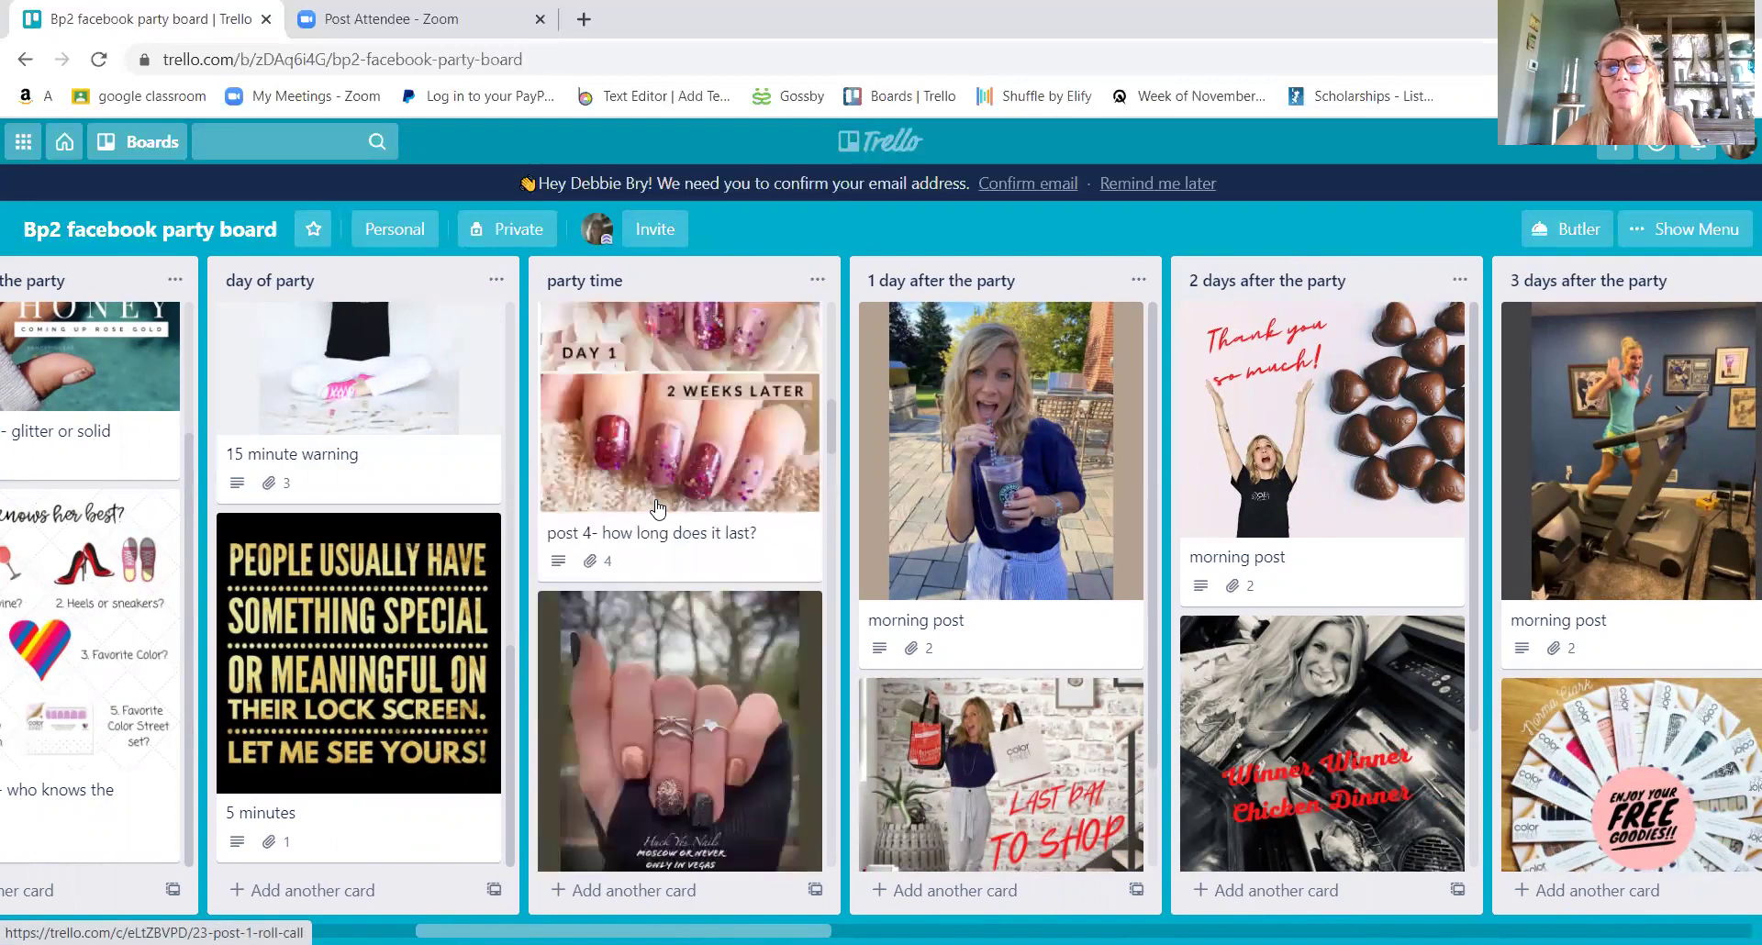
pyautogui.scroll(-20, 657, 507)
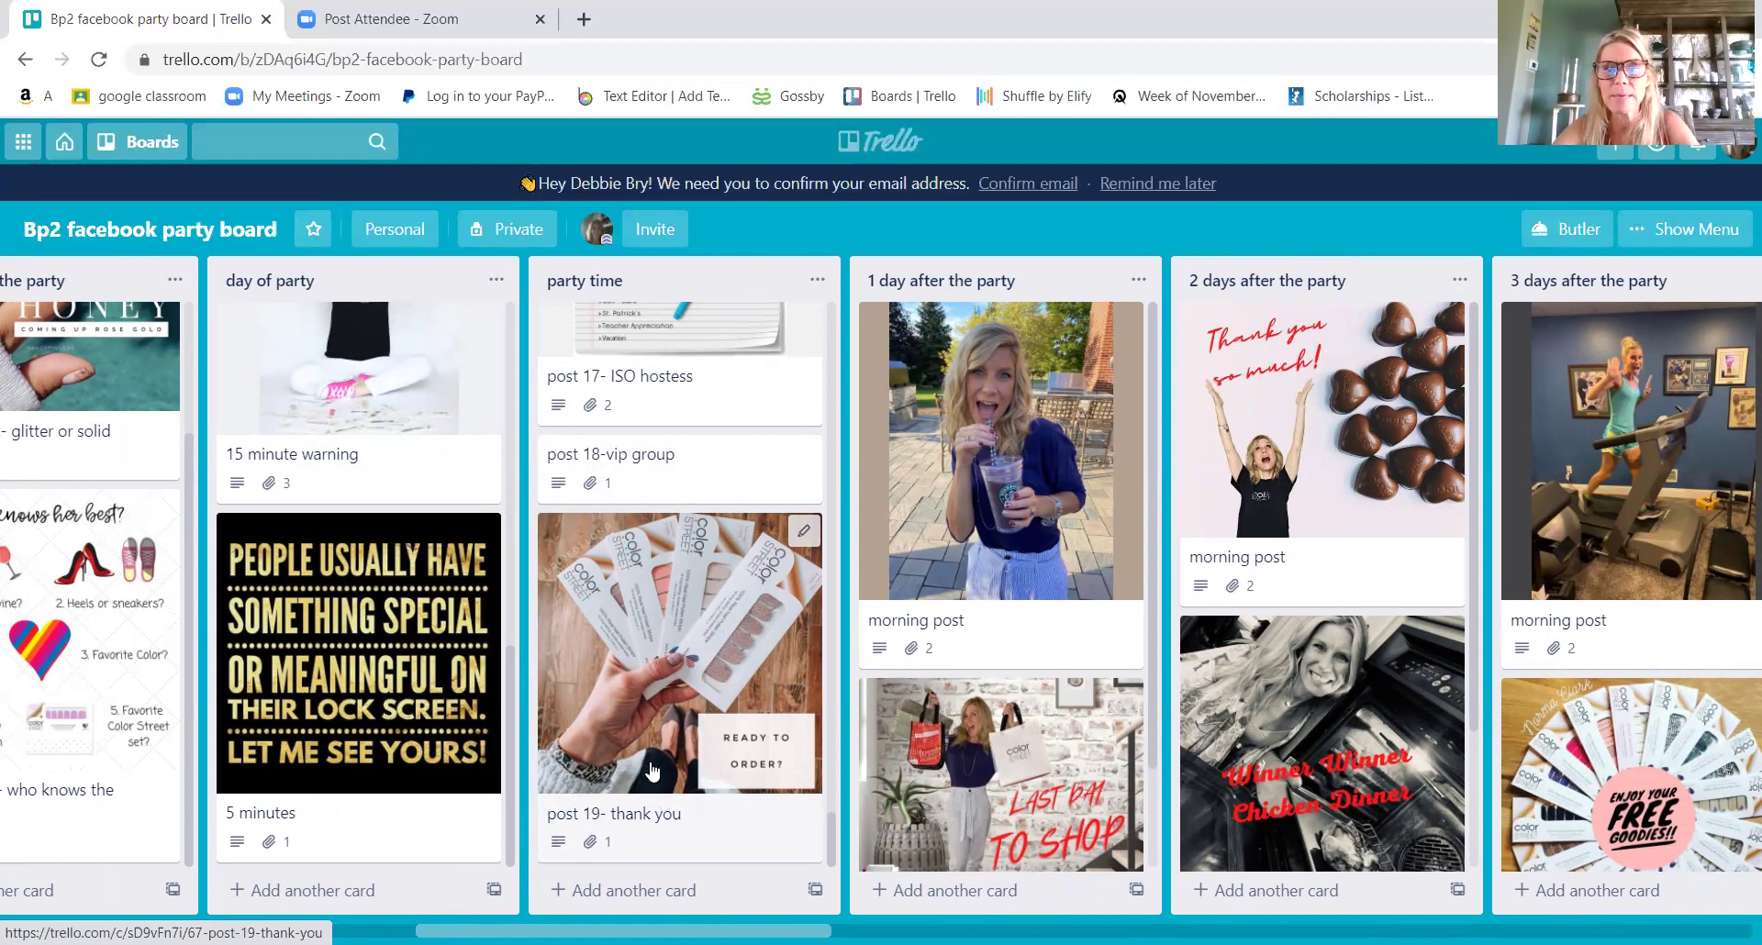
pyautogui.scroll(10, 653, 771)
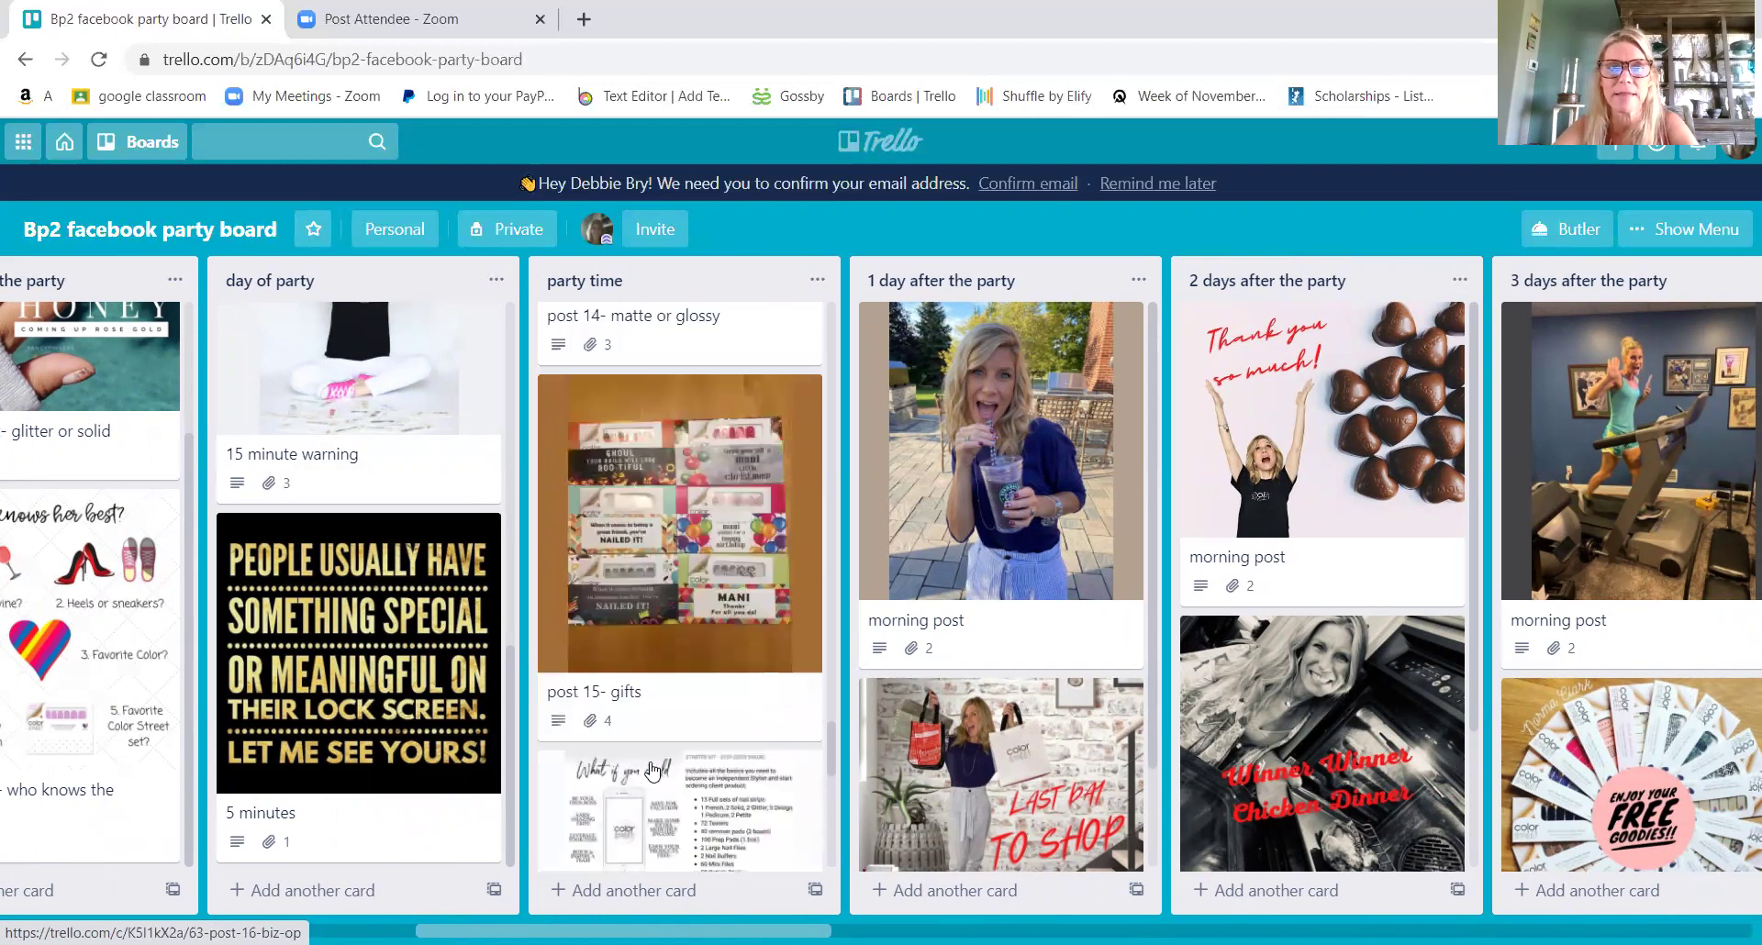
pyautogui.scroll(1, 653, 771)
pyautogui.scroll(3, 653, 771)
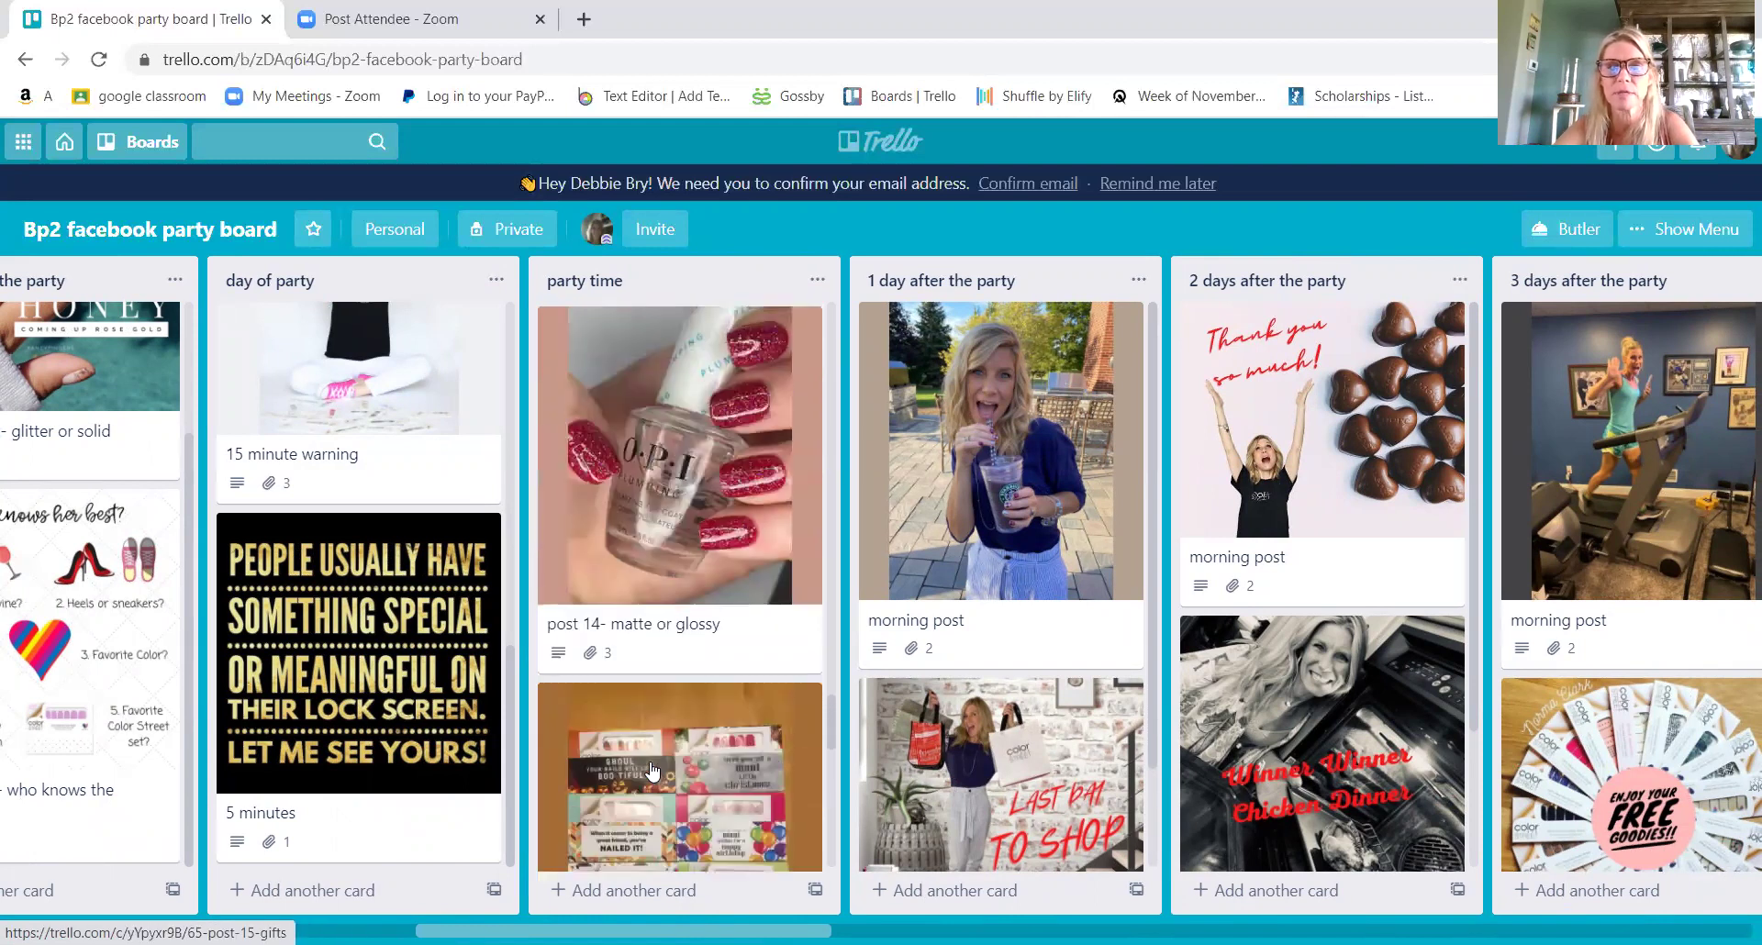
pyautogui.scroll(15, 654, 771)
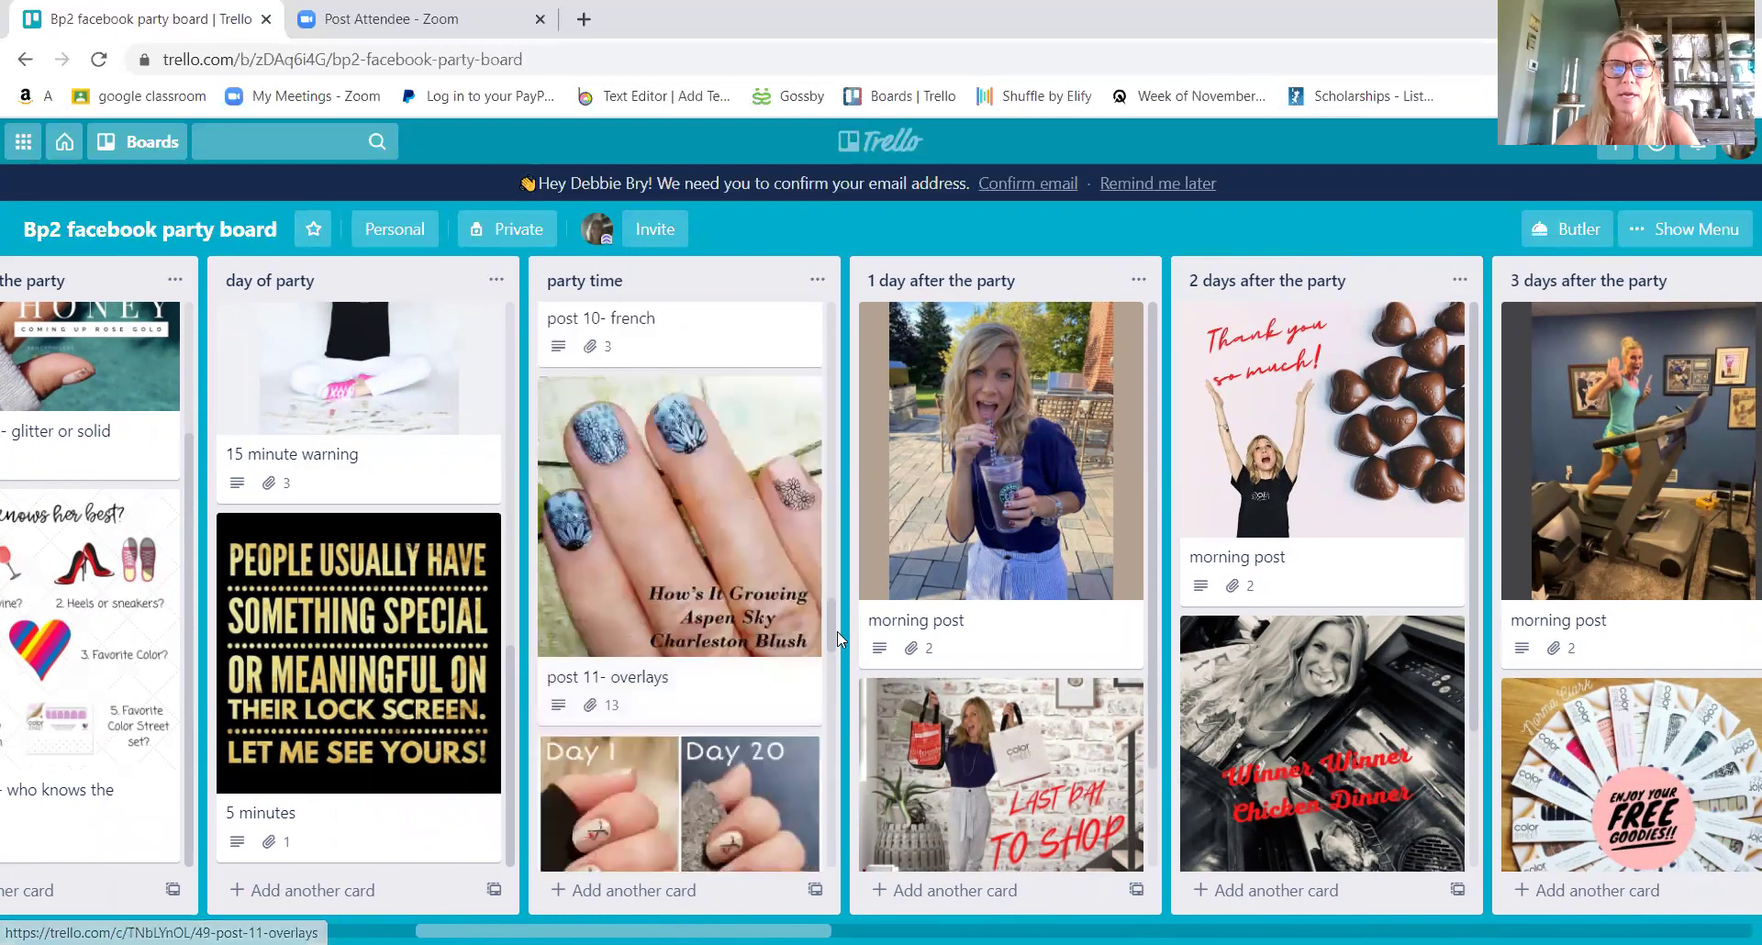
pyautogui.moveTo(831, 598); pyautogui.dragTo(849, 301)
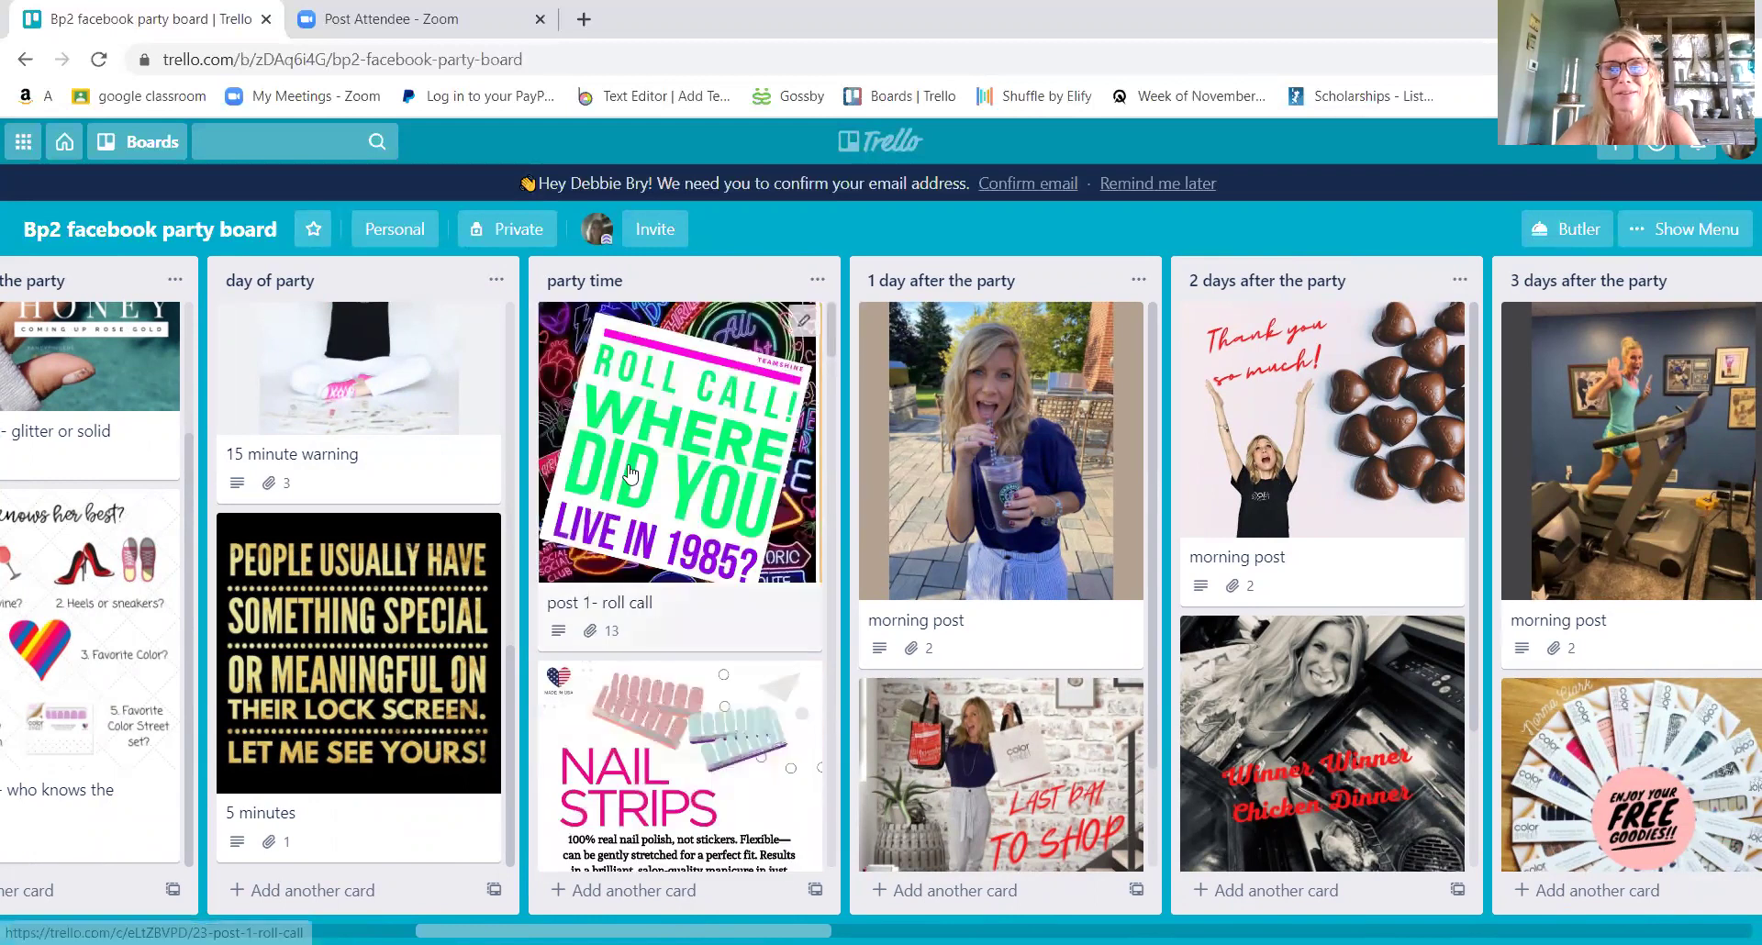
# - Examine the party time cards in order, from "post 1- roll call" through "post 19- thank you"
pyautogui.scroll(-8, 633, 503)
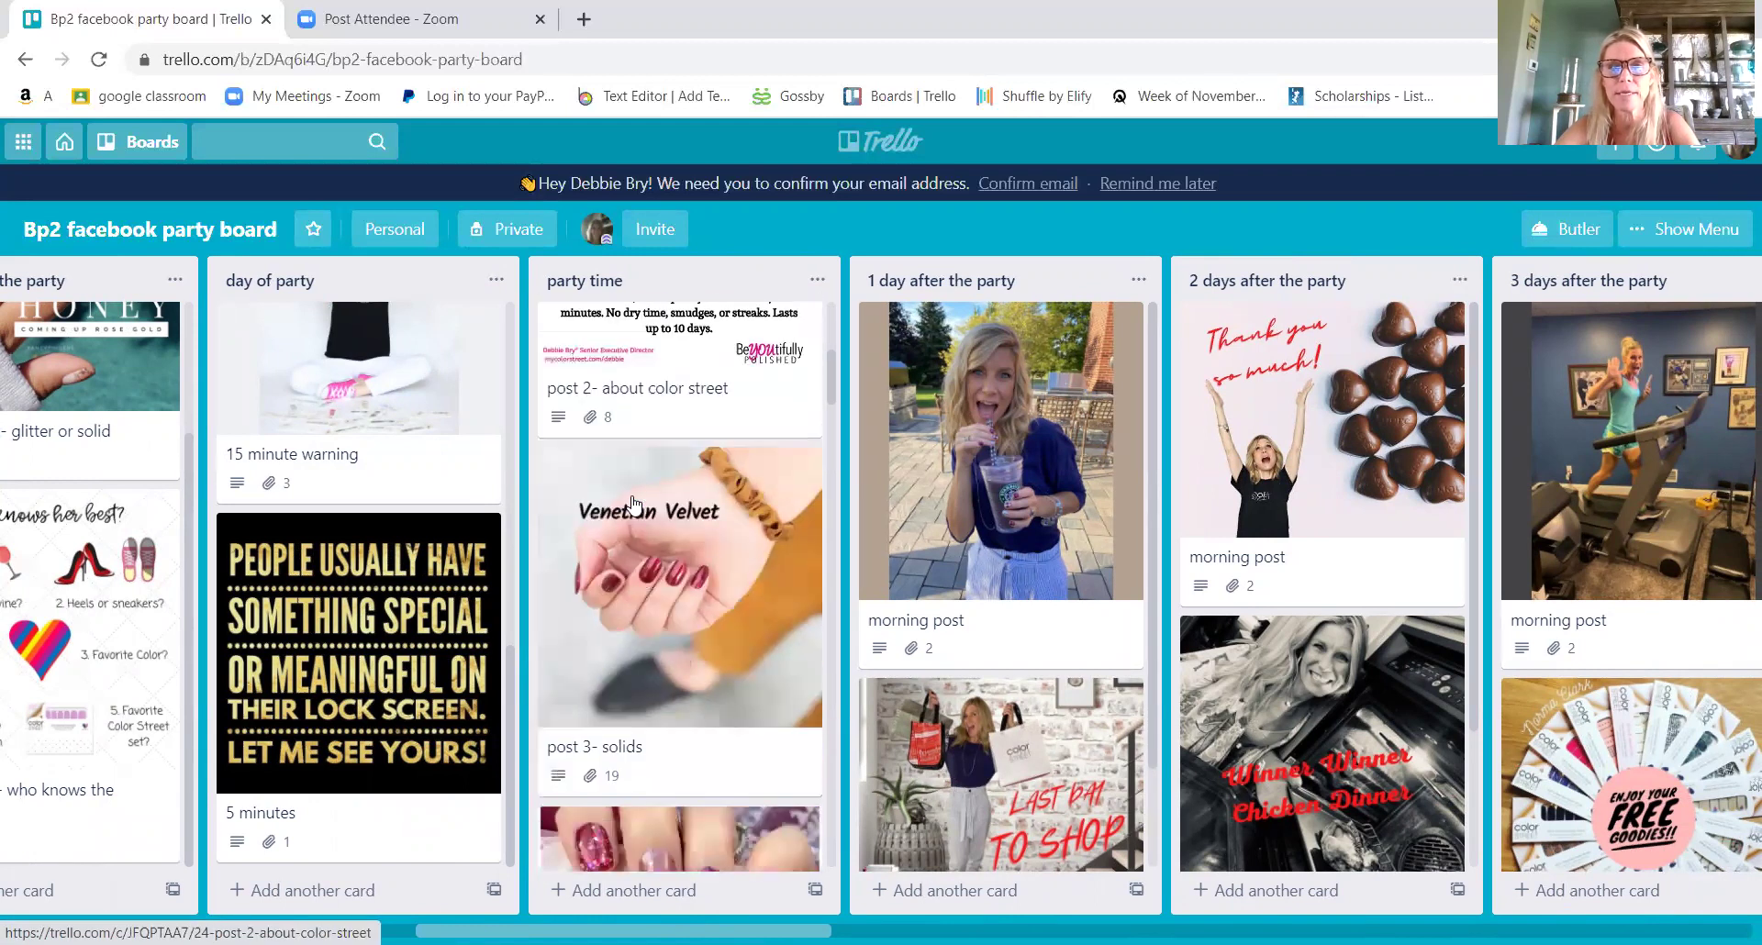
pyautogui.scroll(-4, 677, 411)
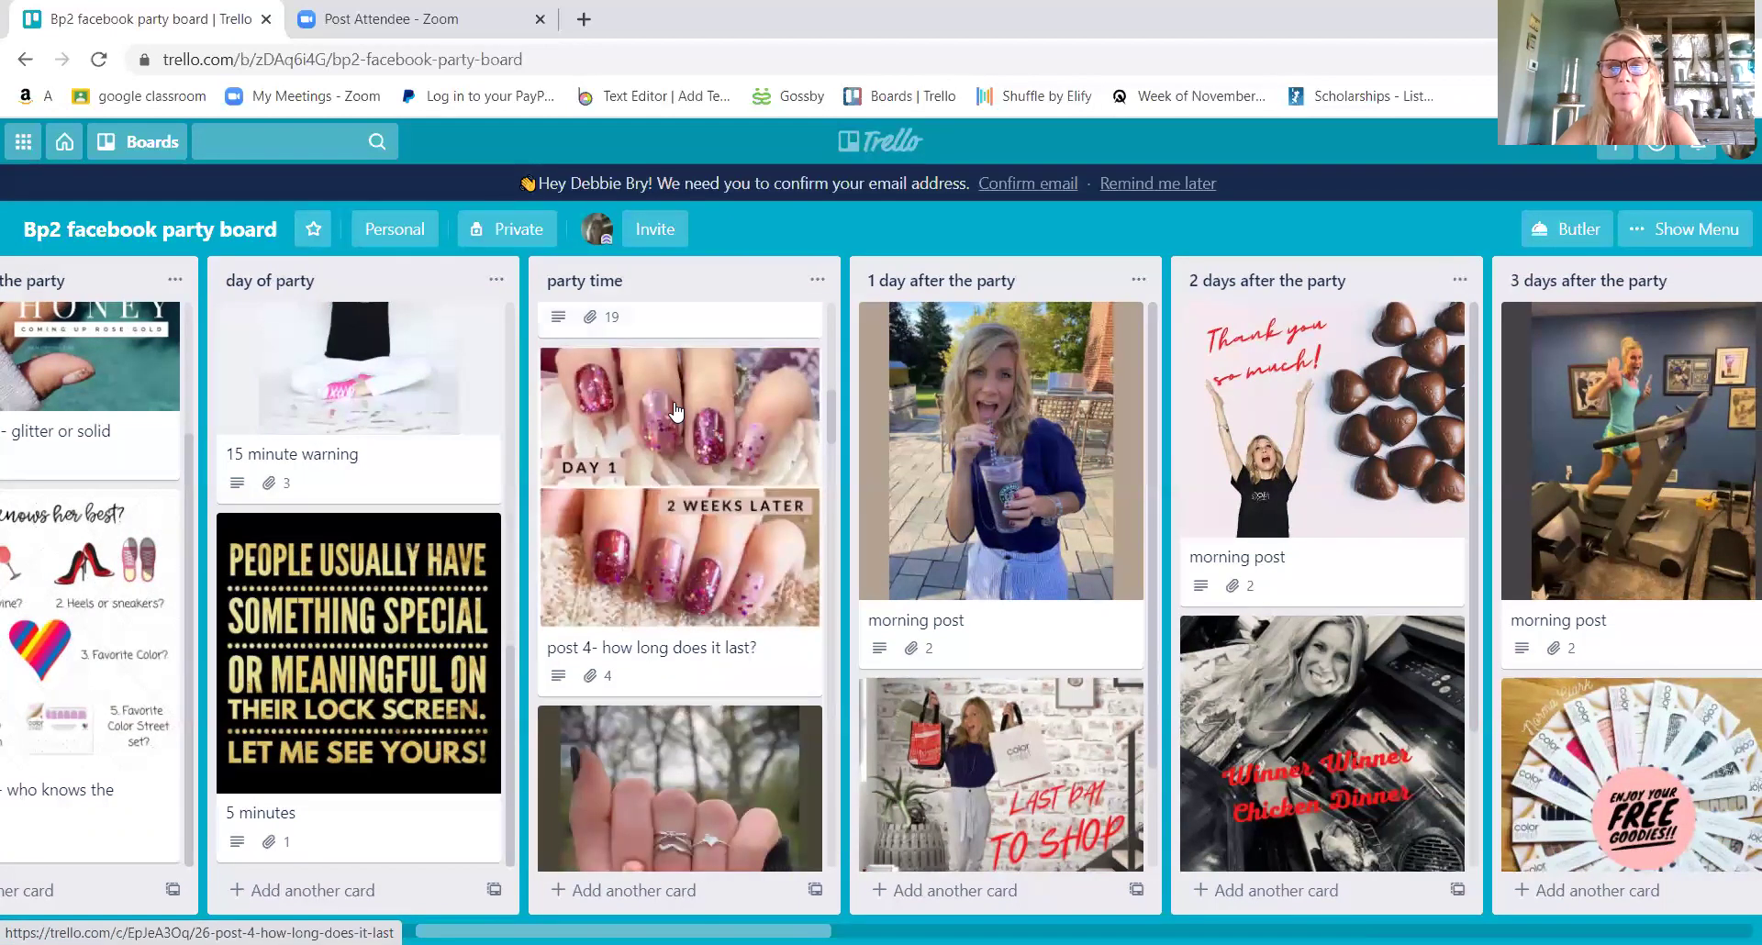
pyautogui.scroll(-4, 676, 412)
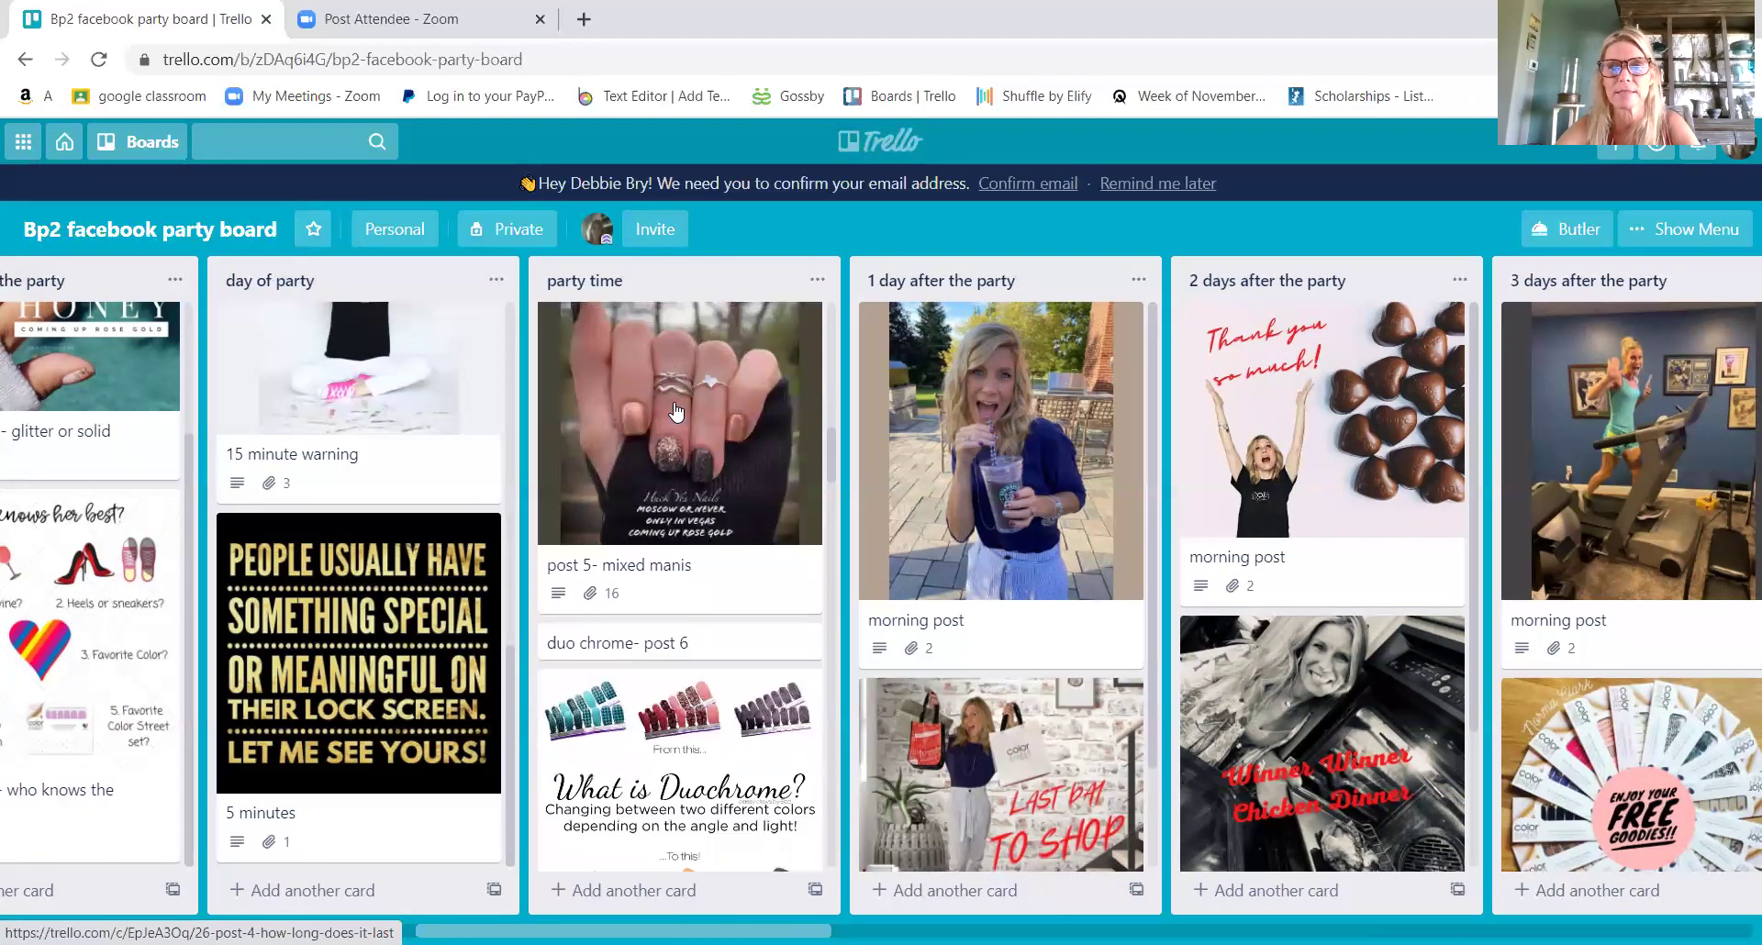
pyautogui.scroll(-6, 677, 411)
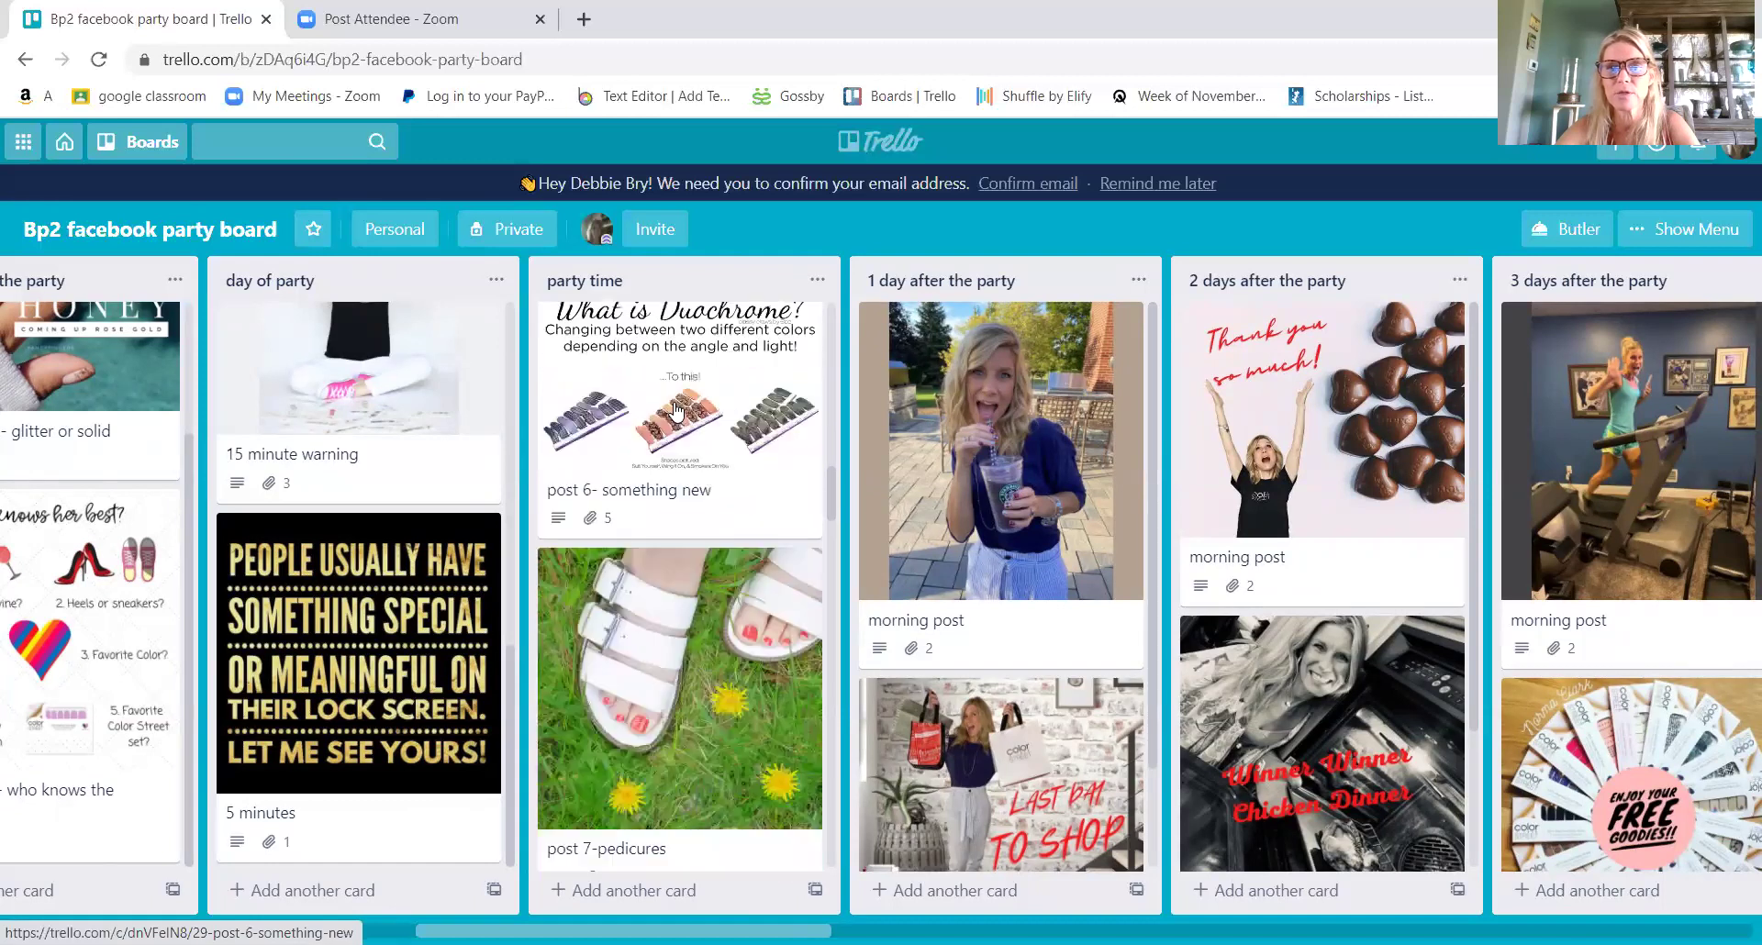
pyautogui.scroll(-5, 676, 412)
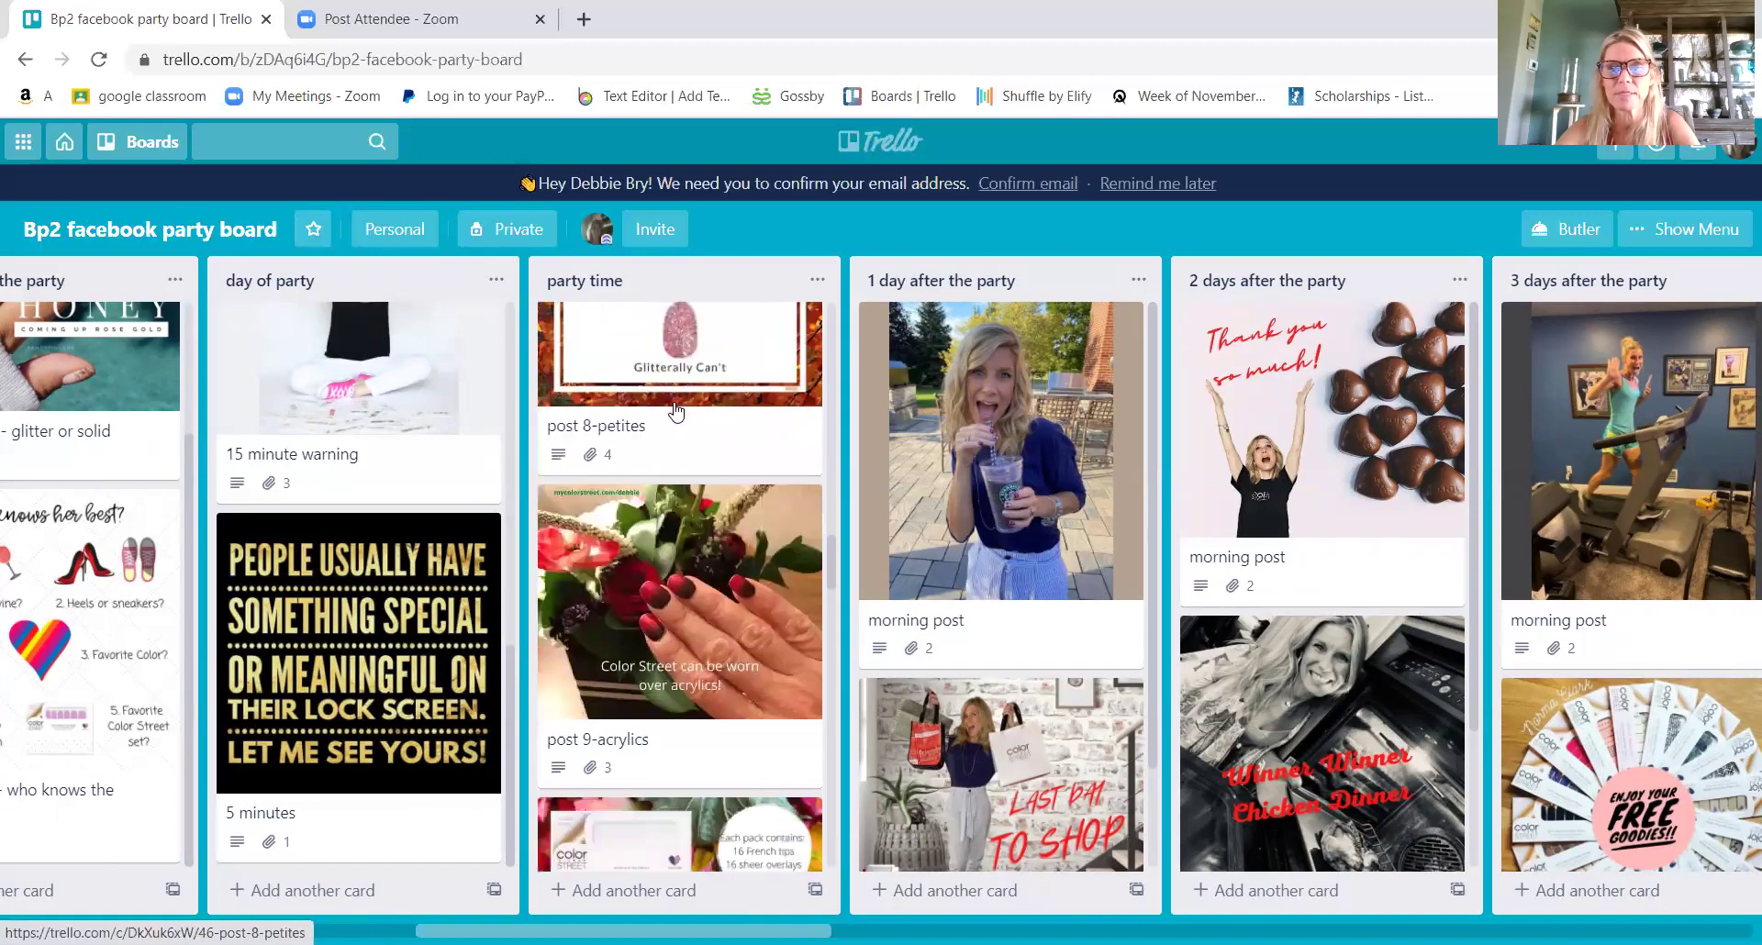
pyautogui.scroll(-5, 676, 411)
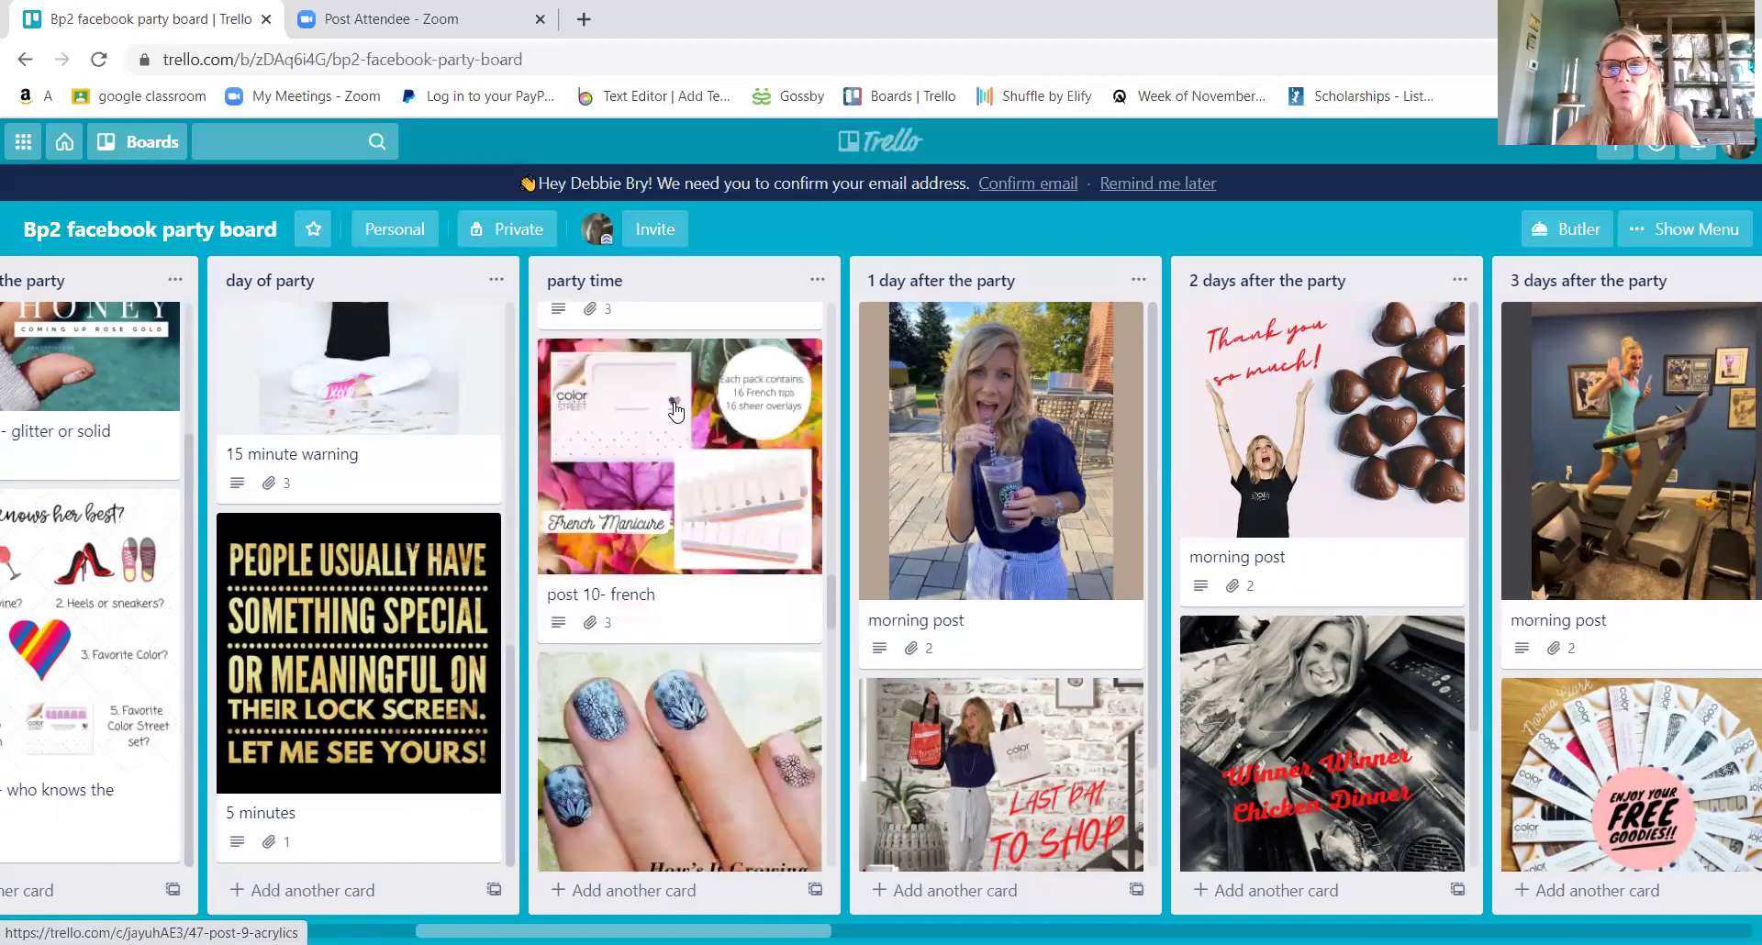
pyautogui.scroll(-5, 677, 410)
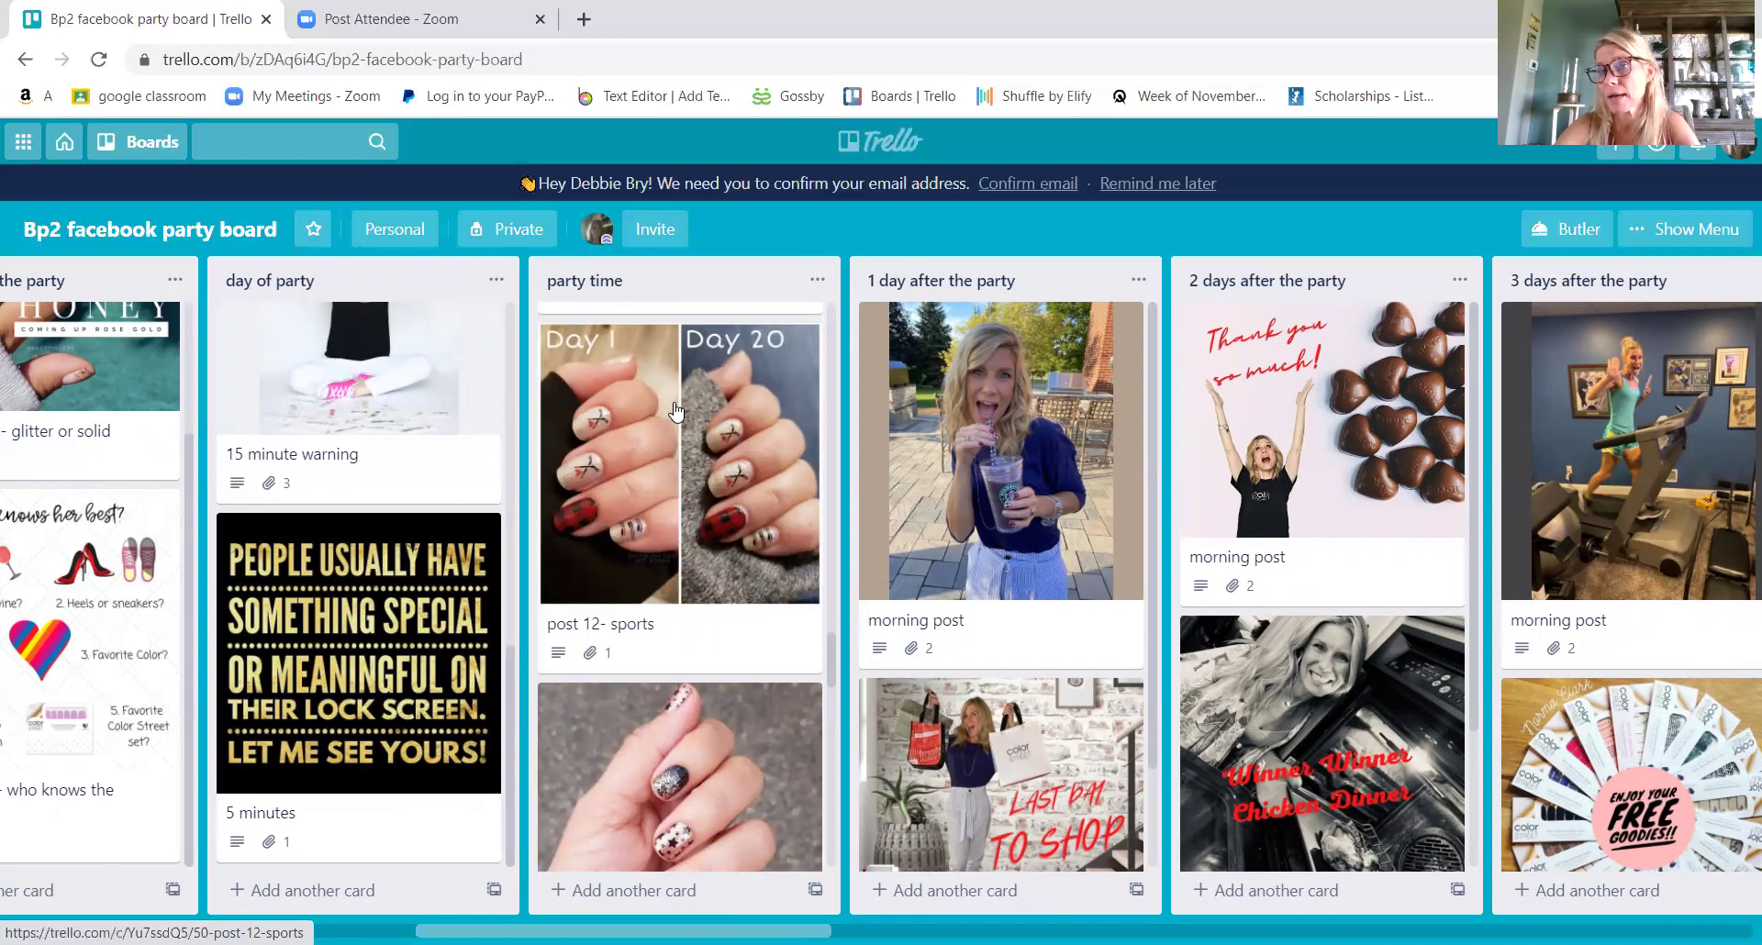
pyautogui.scroll(-4, 676, 410)
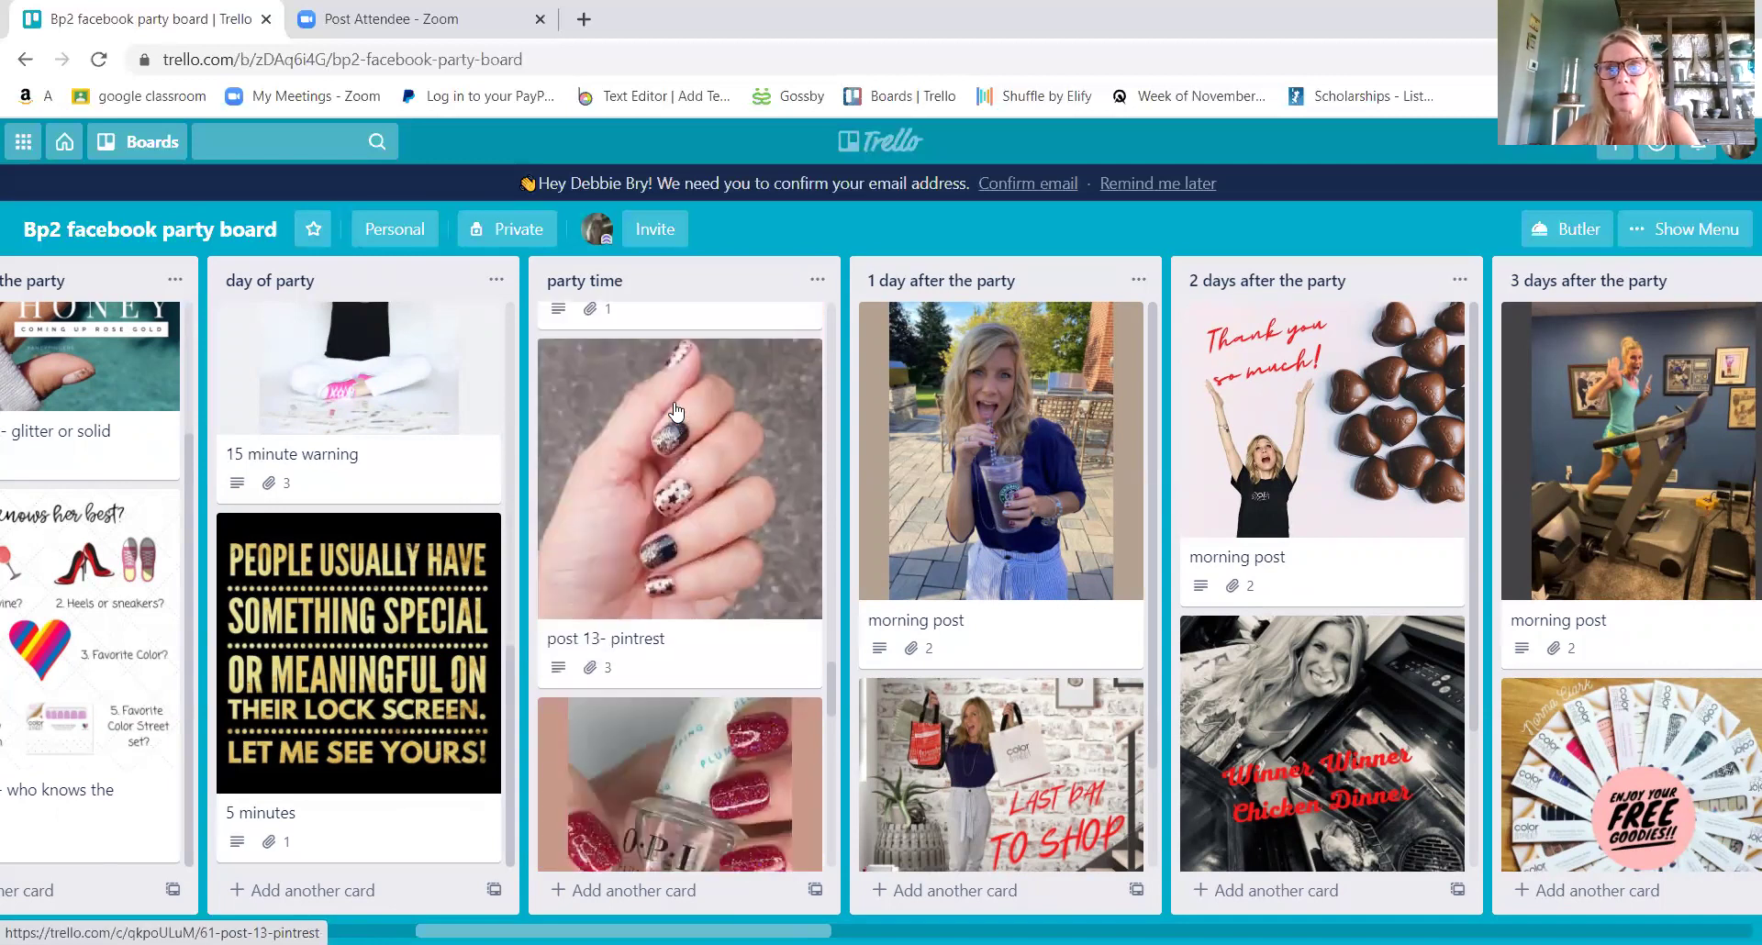
pyautogui.scroll(-5, 676, 410)
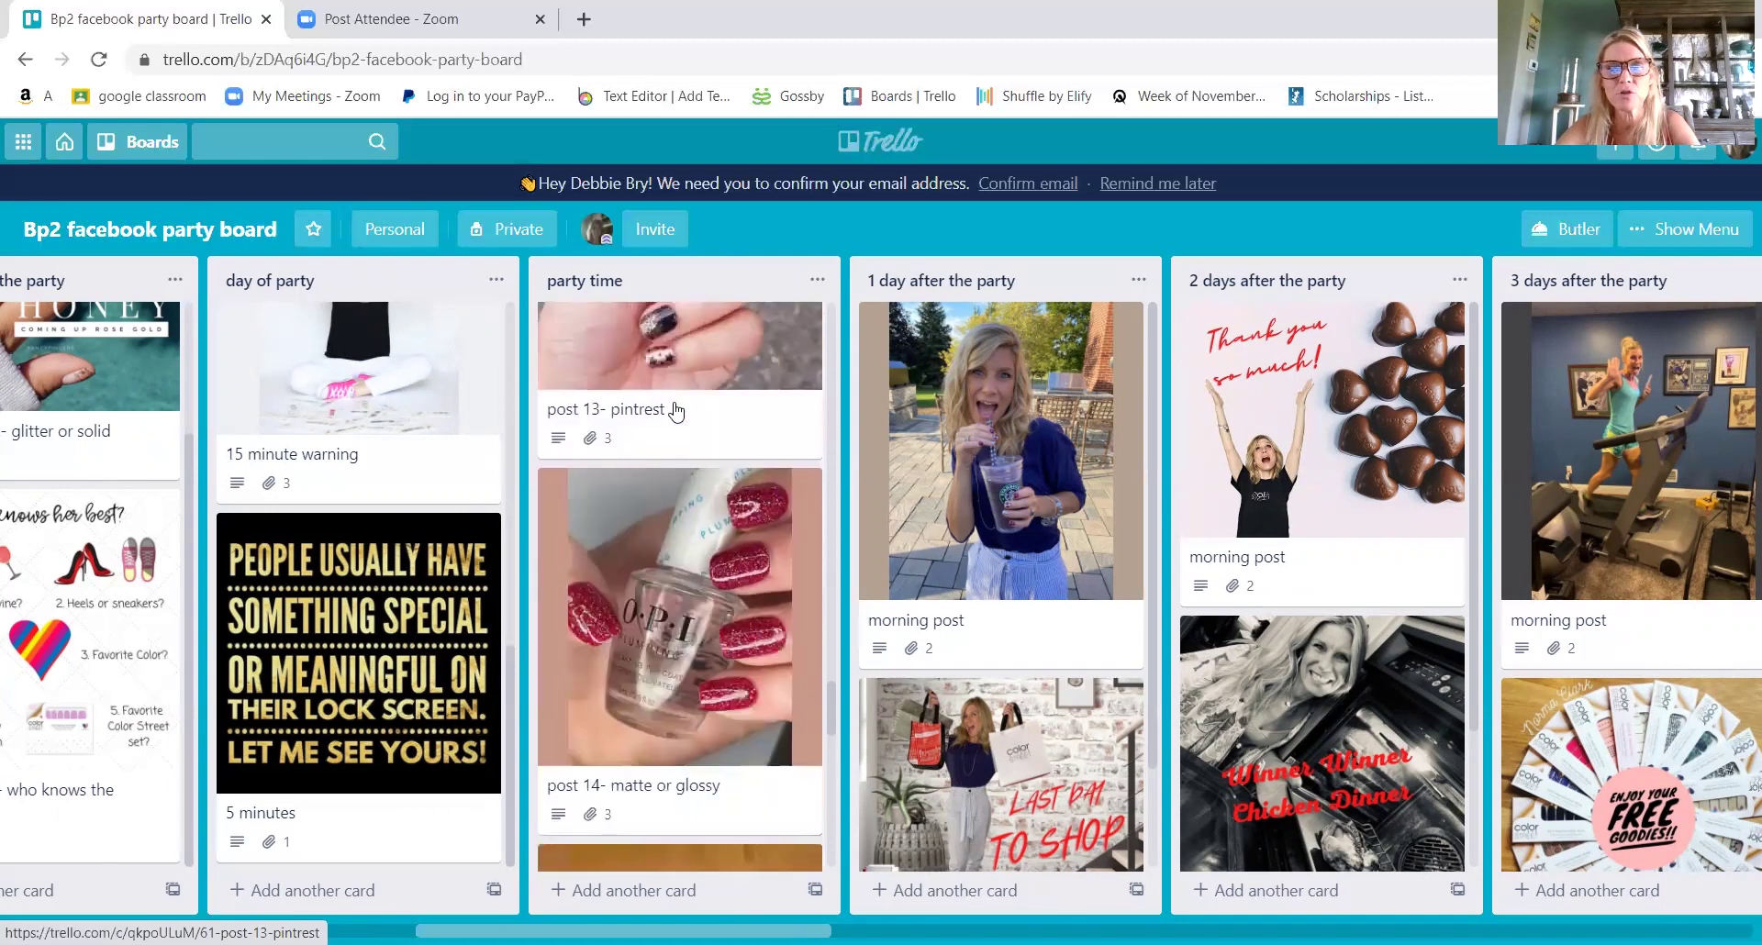
pyautogui.scroll(-6, 677, 410)
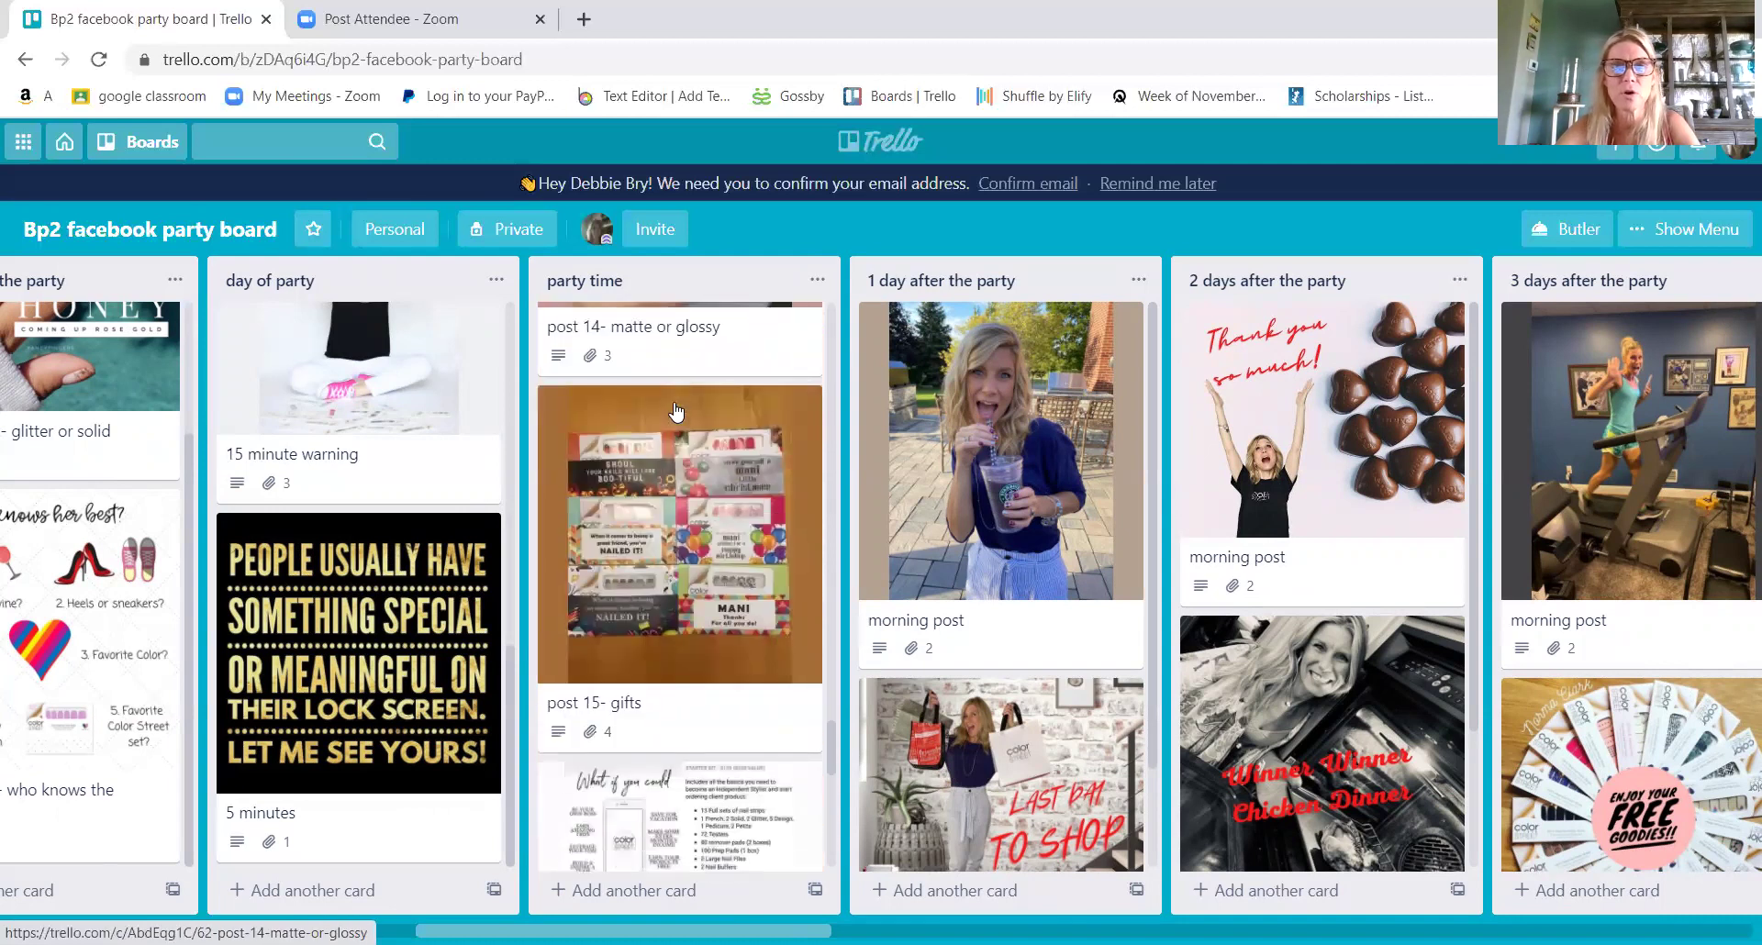
pyautogui.scroll(-4, 677, 410)
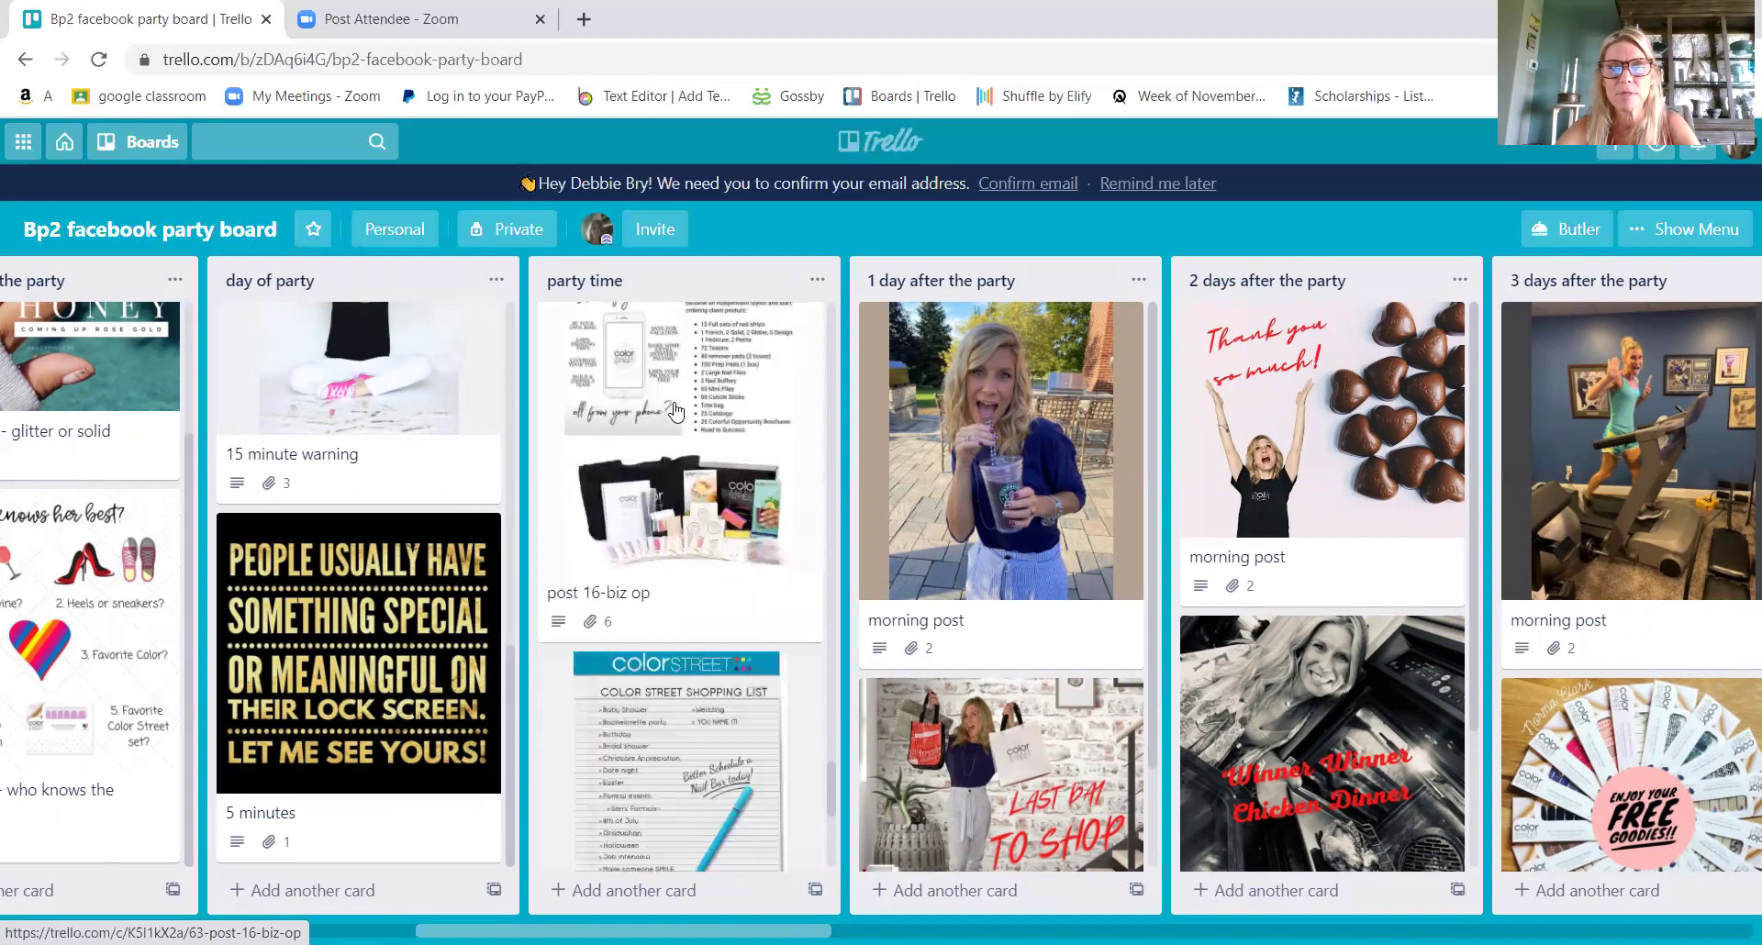
pyautogui.scroll(-3, 677, 411)
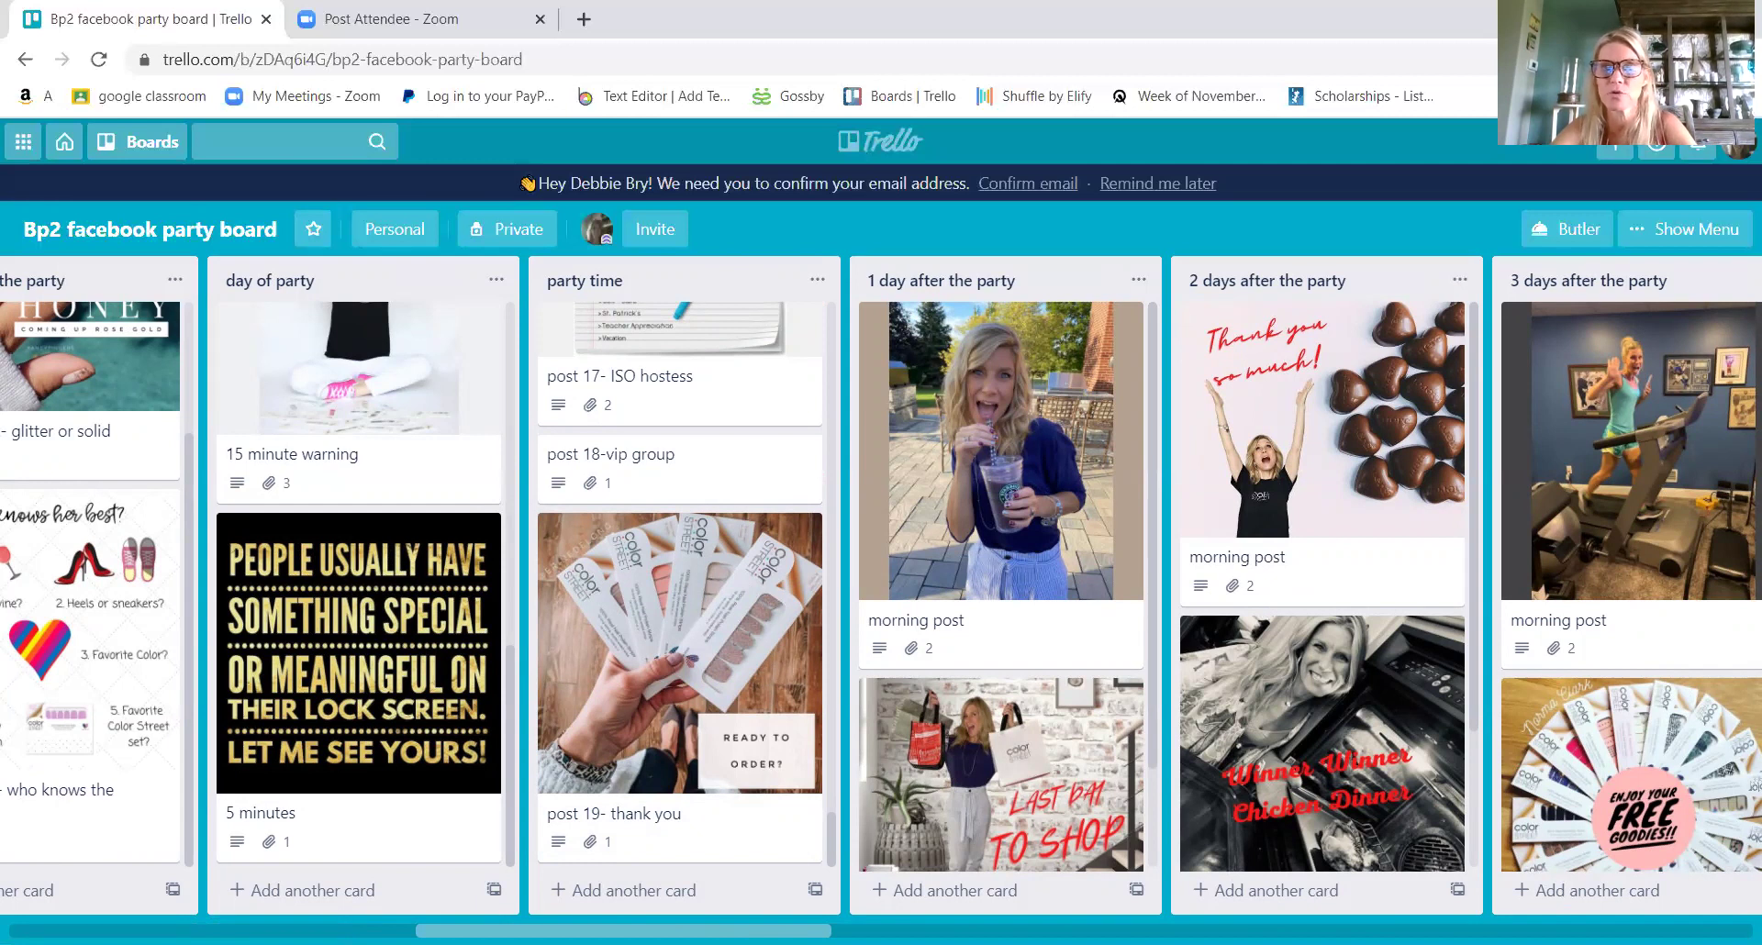
# - Look over the follow-up lists from 1 day after the party to 1 week after party, continuing to hostess coaching and Thank you's
pyautogui.hscroll(3, 810, 514)
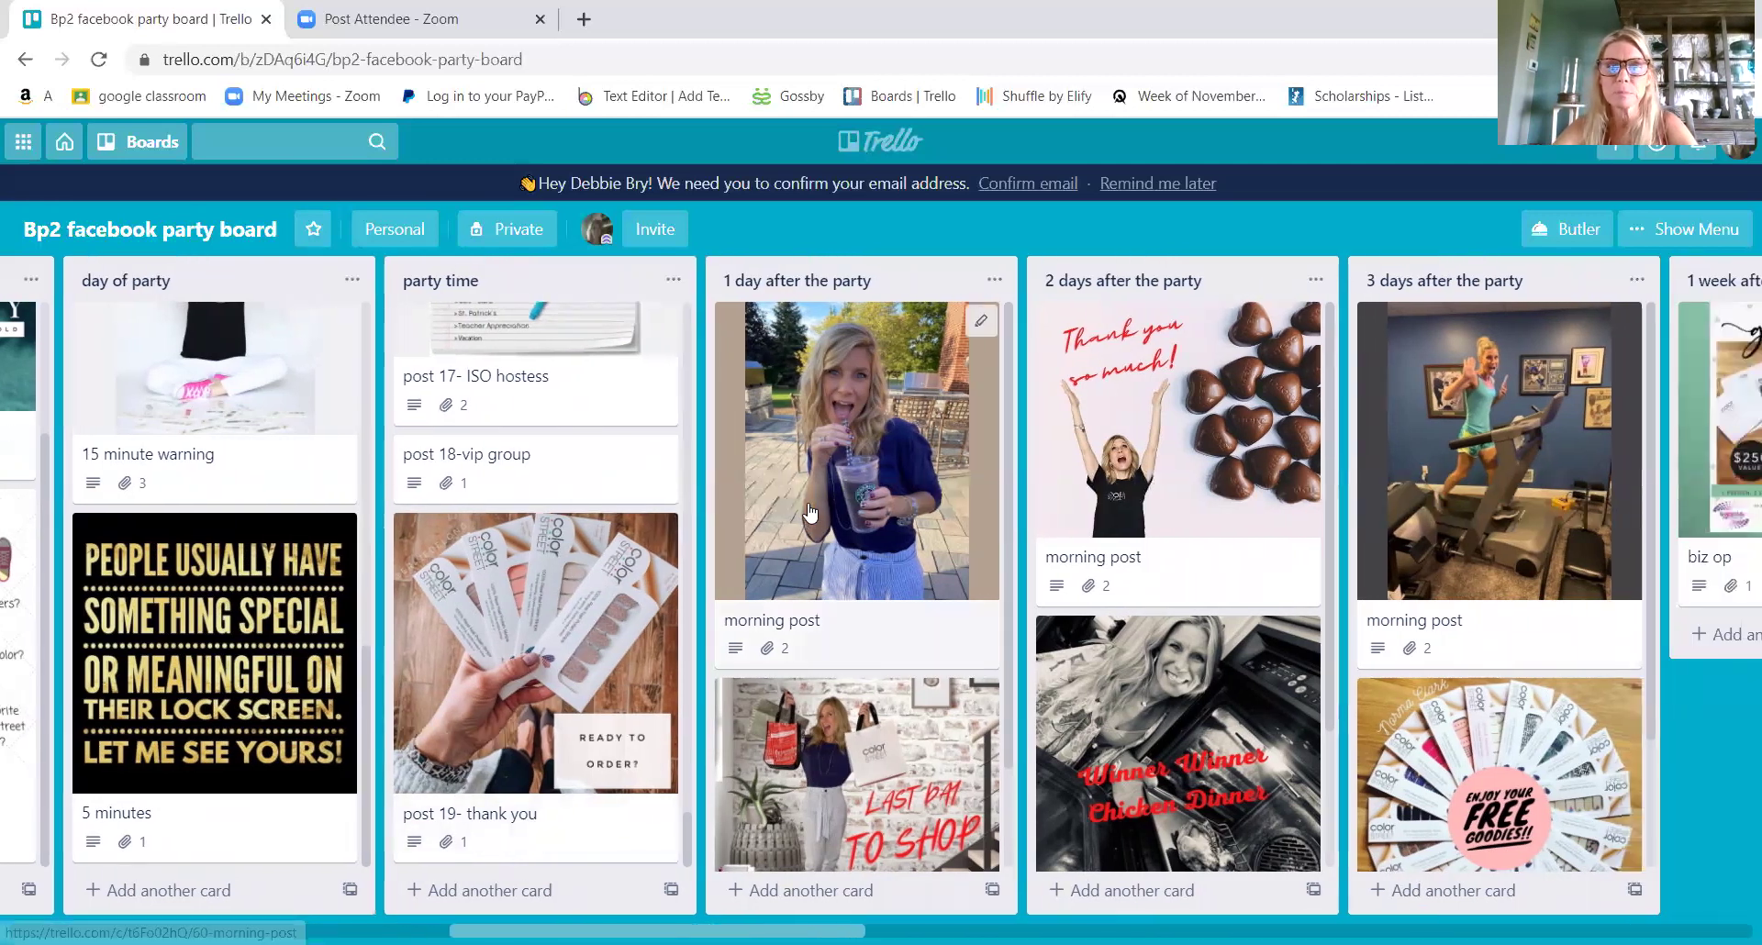
pyautogui.scroll(-2, 810, 514)
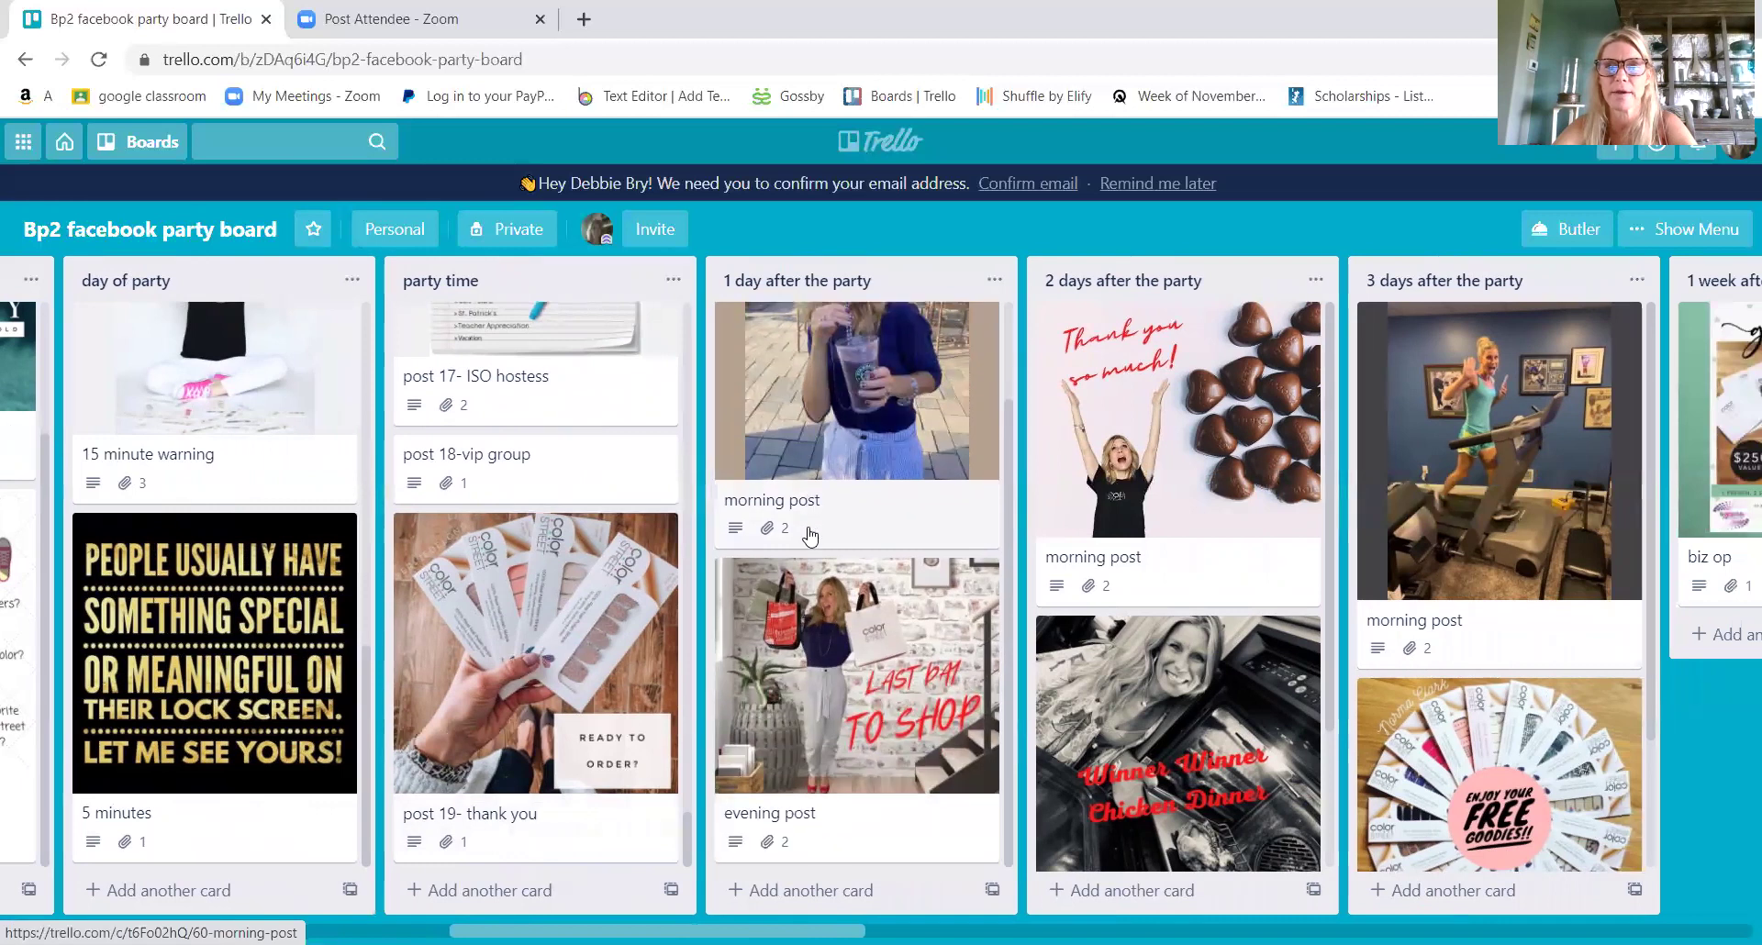
pyautogui.hscroll(4, 957, 518)
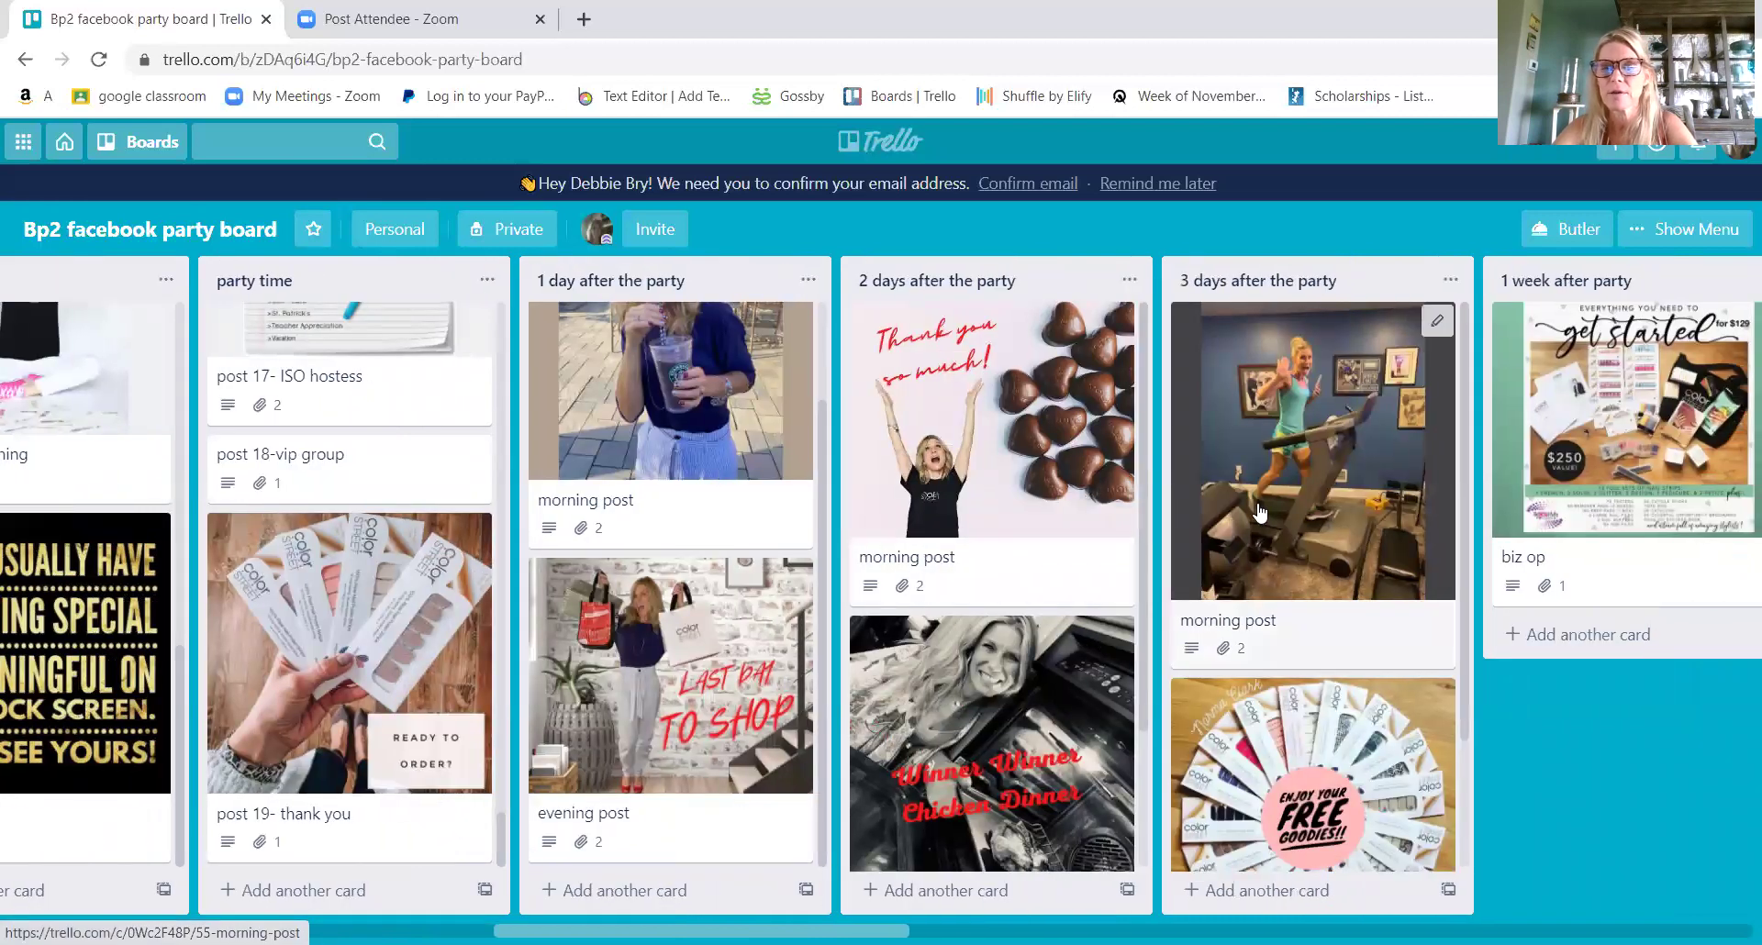
pyautogui.hscroll(1, 881, 587)
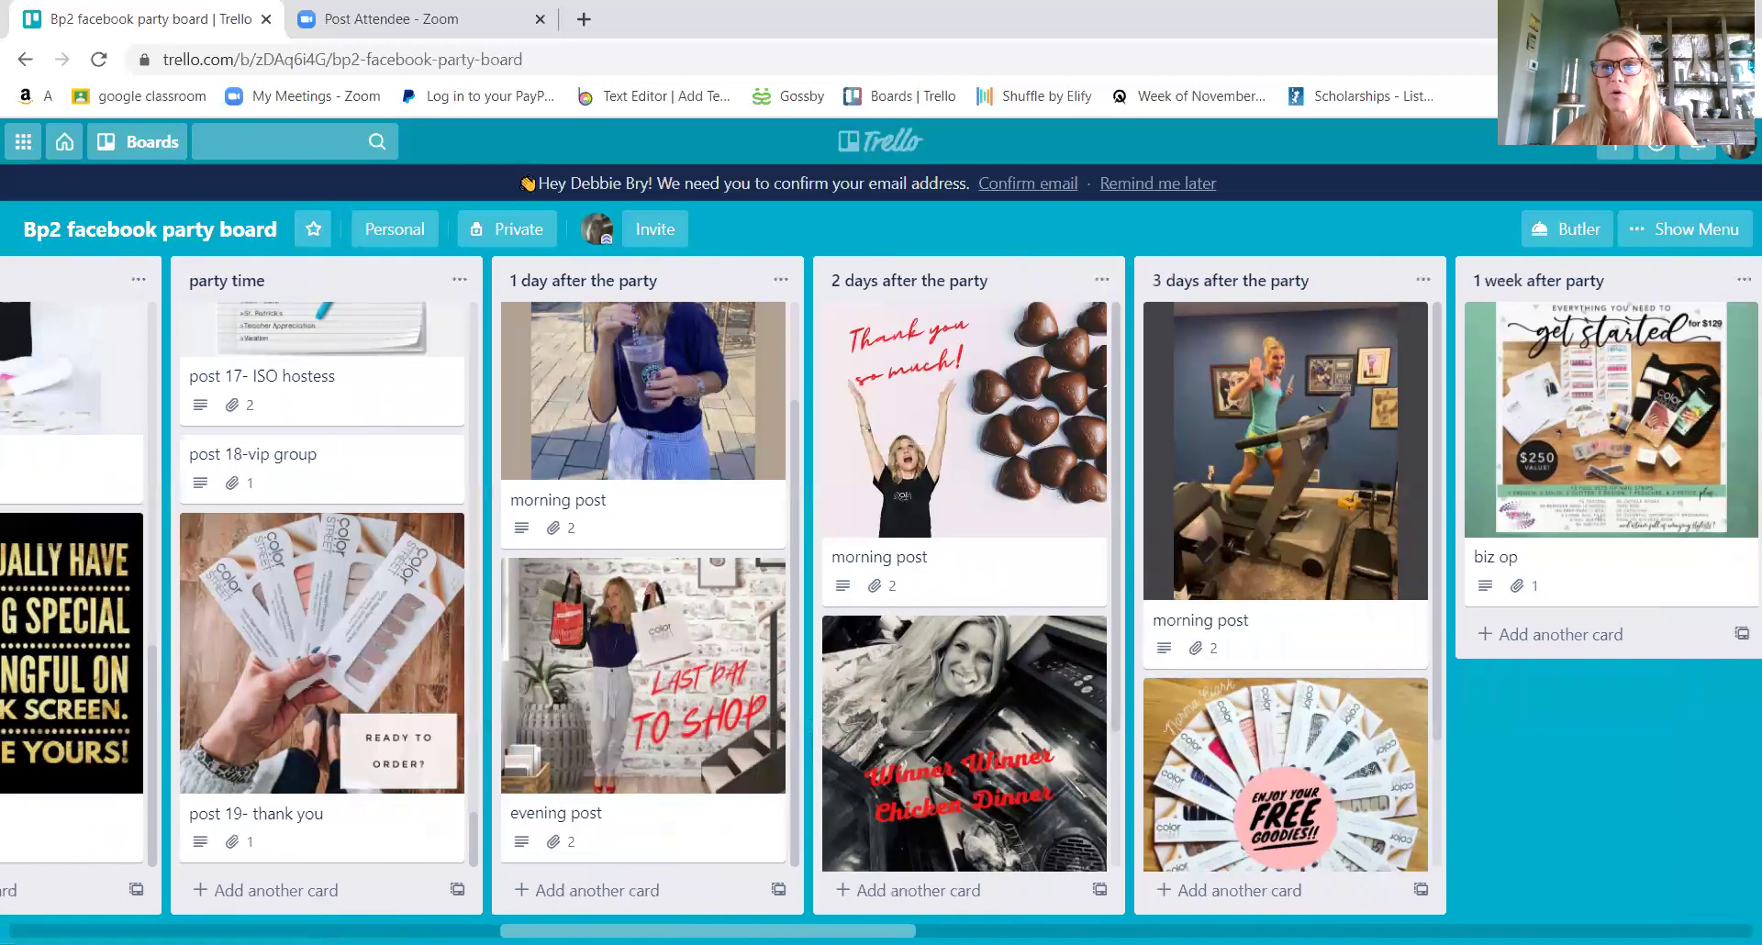
pyautogui.hscroll(10, 881, 587)
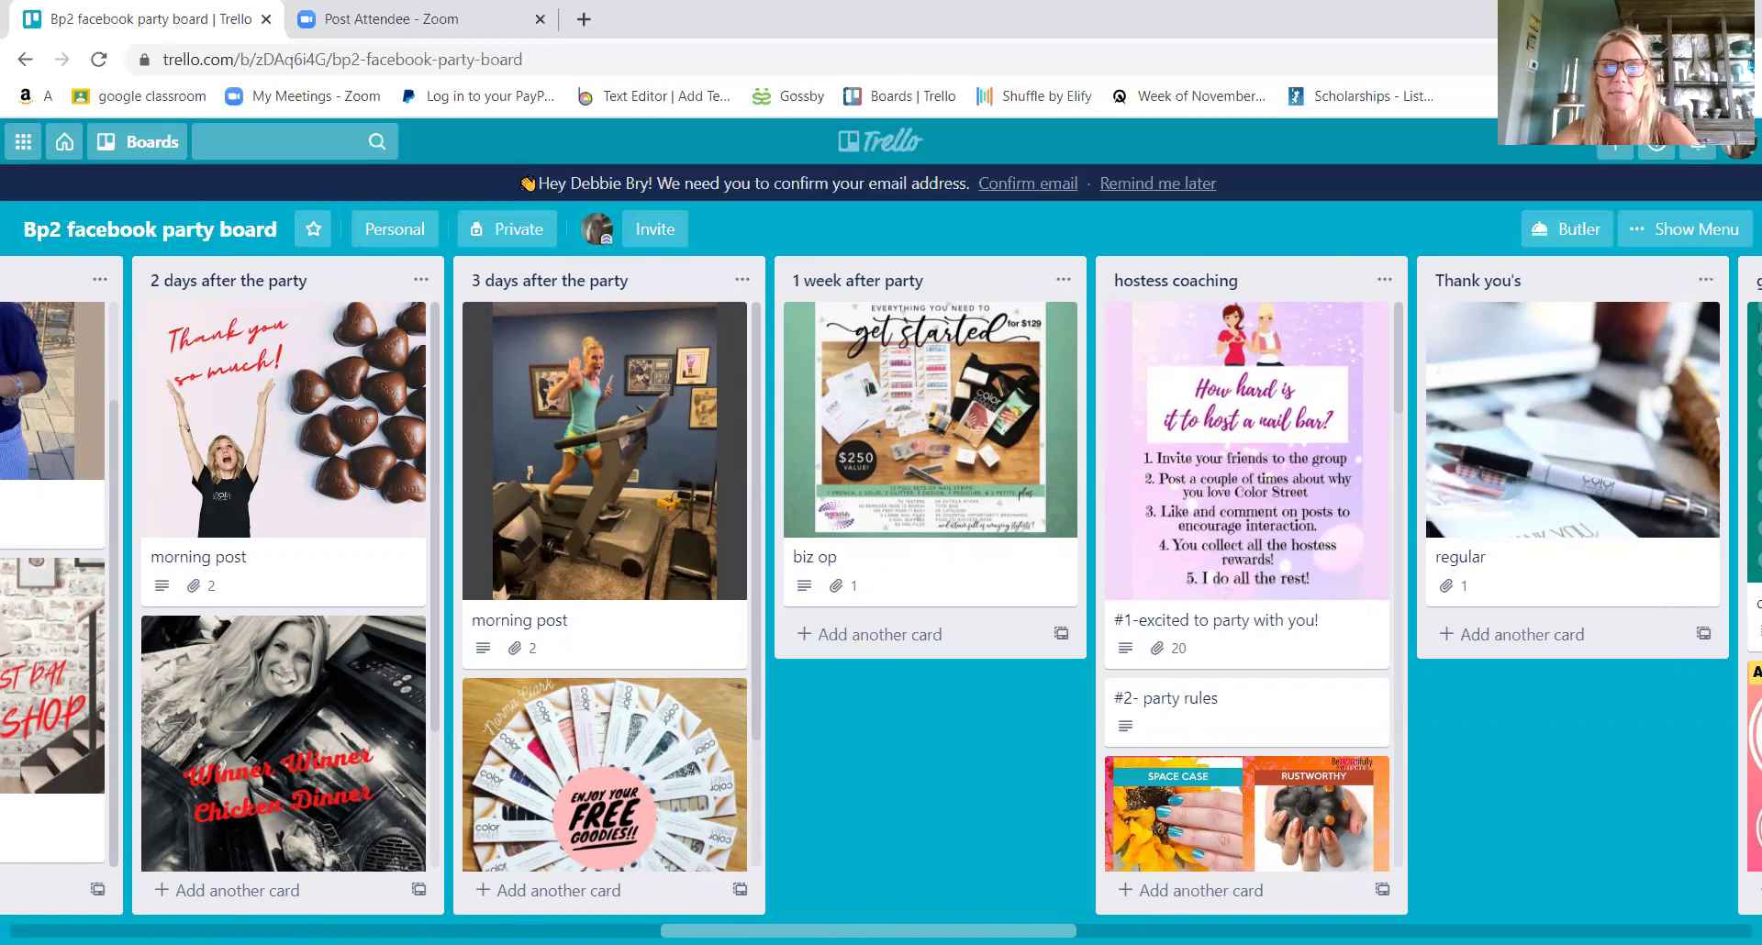
# - Skim the hostess coaching list down to the "day of reminder" card and return to its first card
pyautogui.hscroll(2, 881, 587)
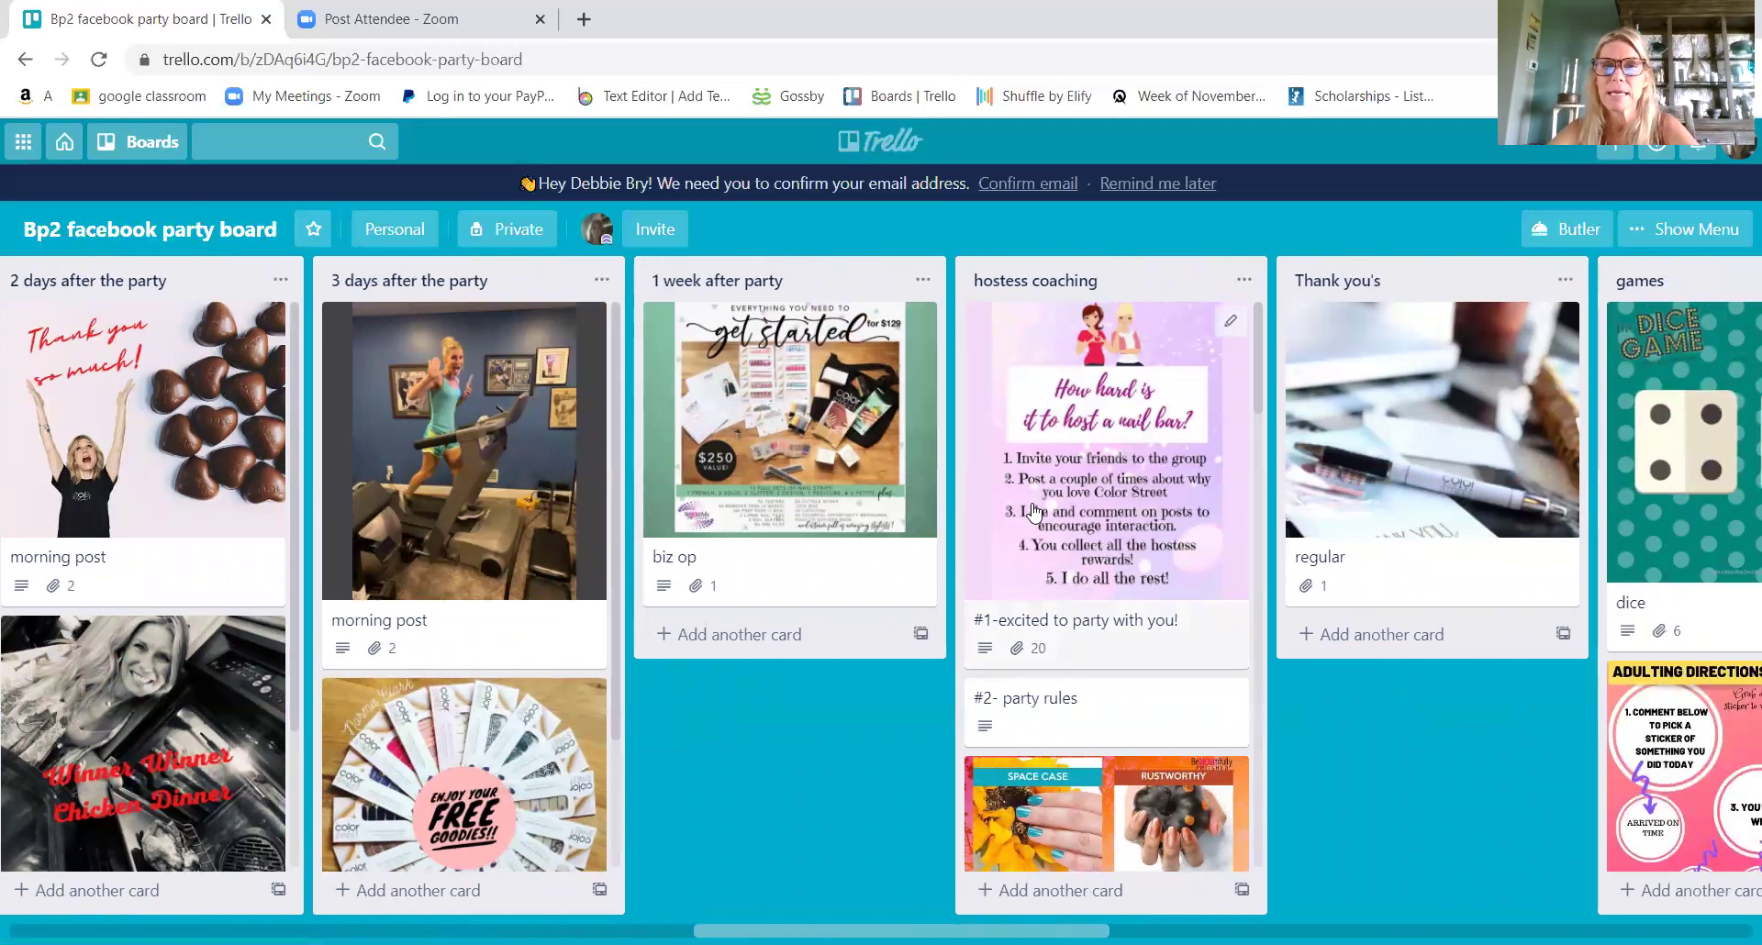
pyautogui.scroll(-6, 1070, 404)
pyautogui.scroll(-10, 1070, 404)
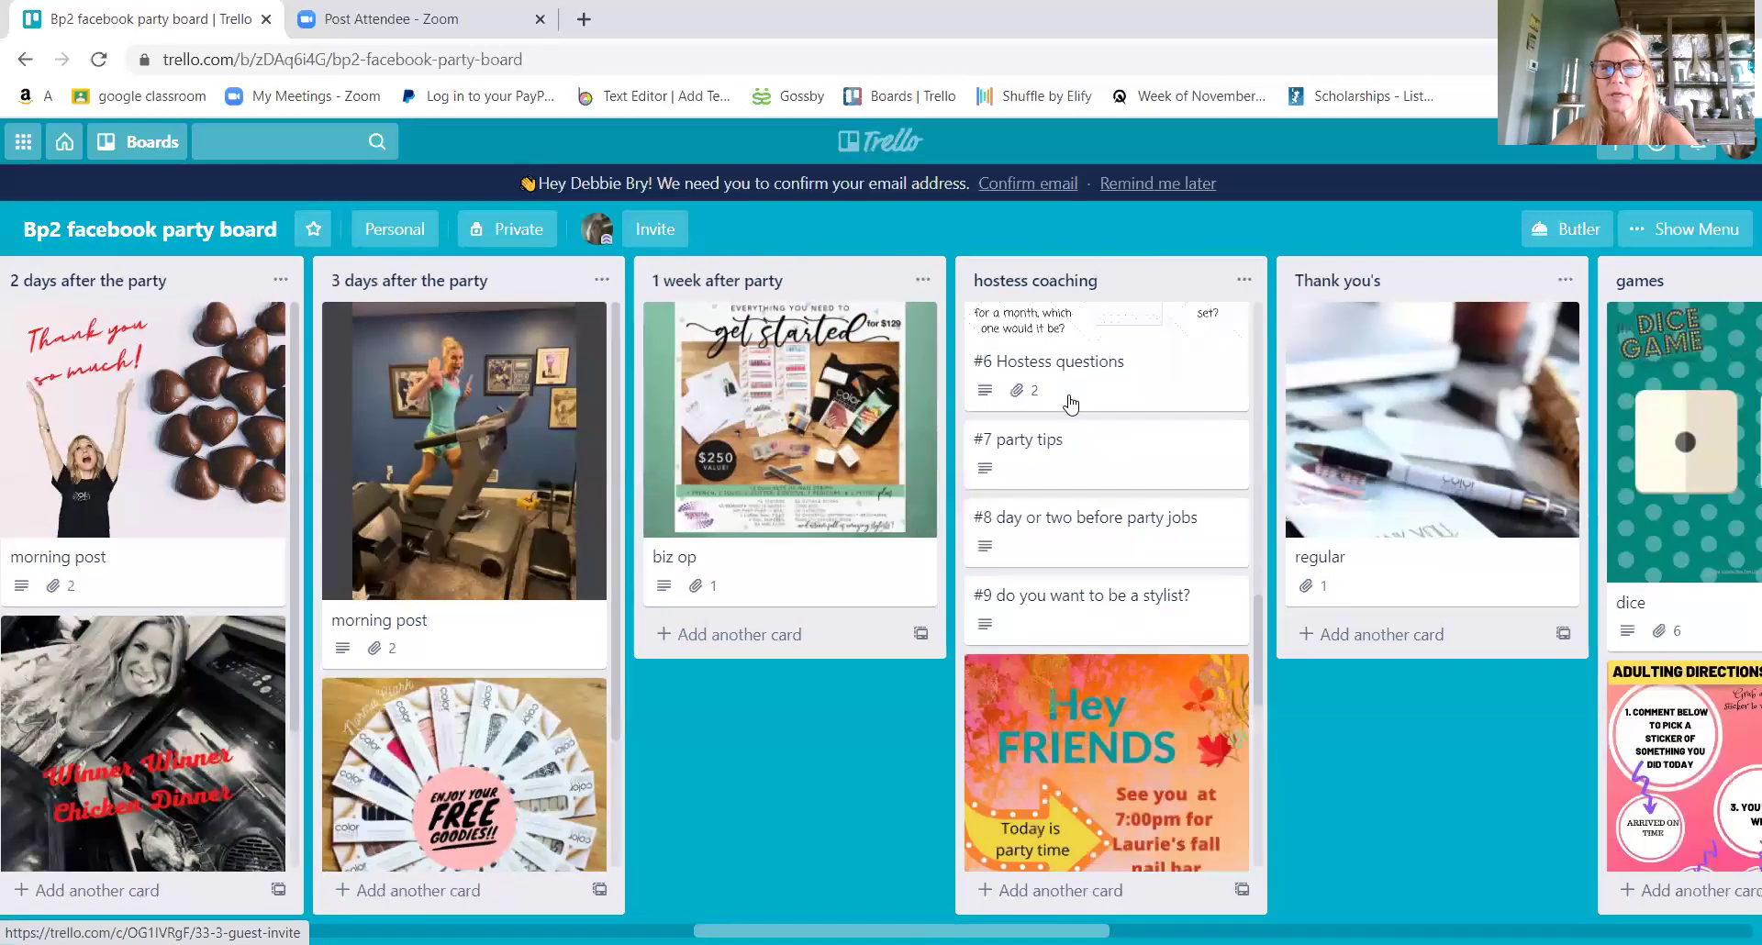
pyautogui.scroll(15, 1070, 414)
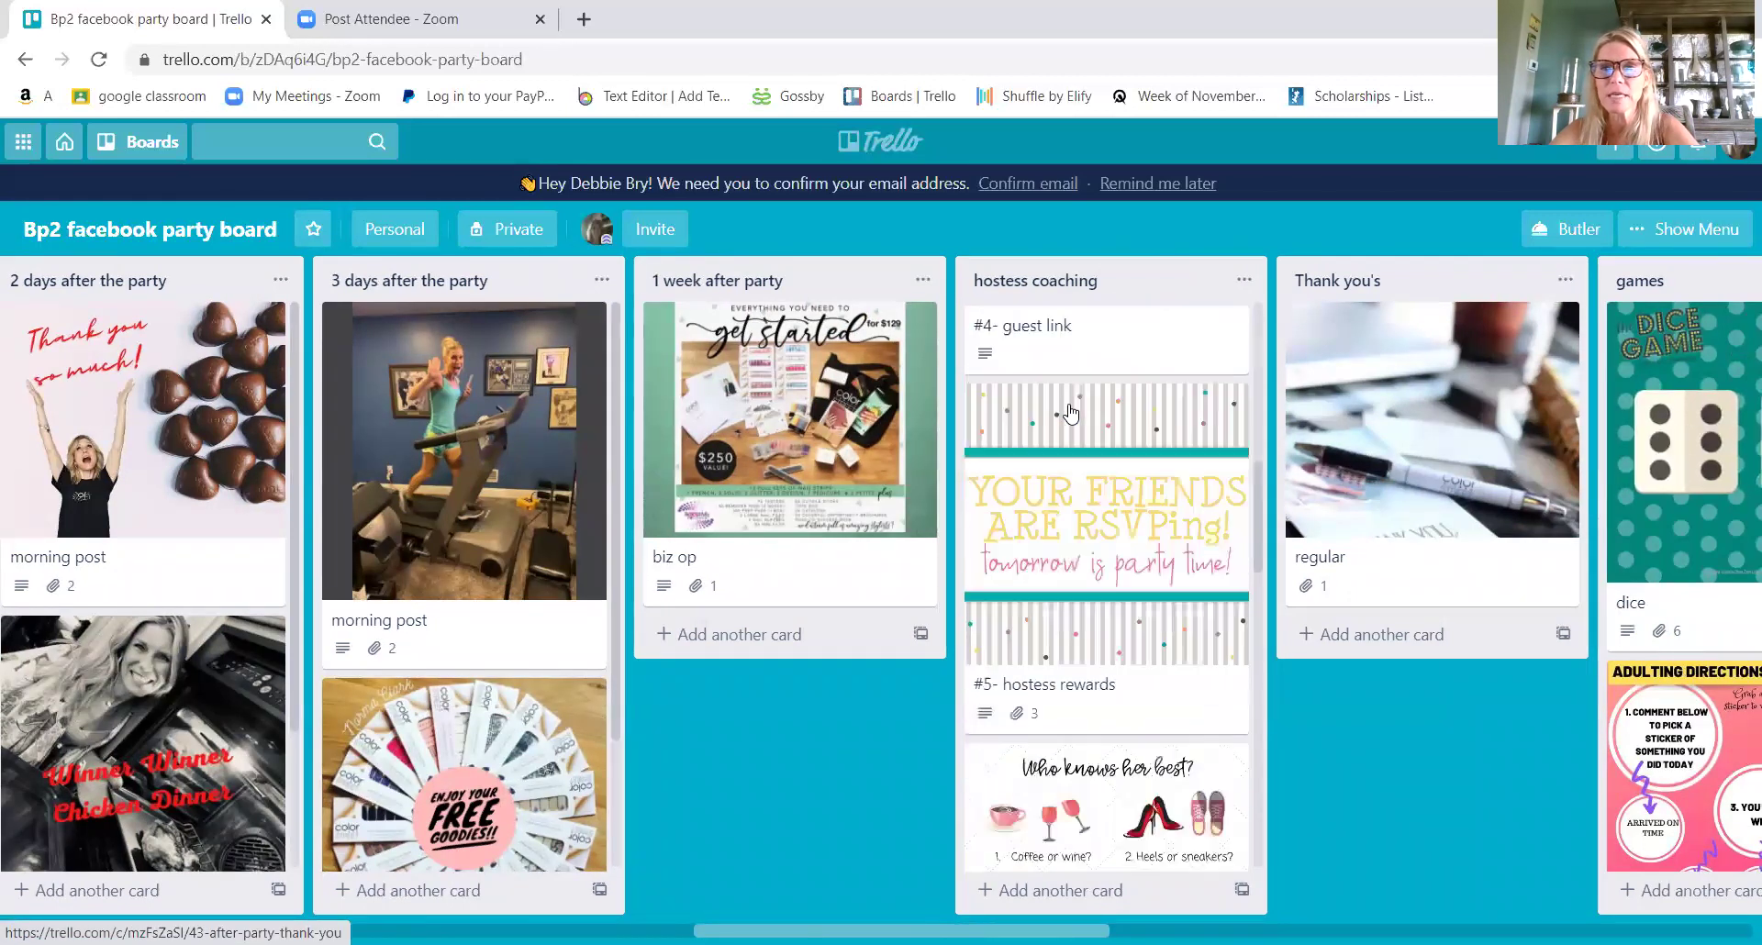
# - Remove the trailing "or" from the description of the "#1-excited to party with you!" card and save it
pyautogui.click(1070, 508)
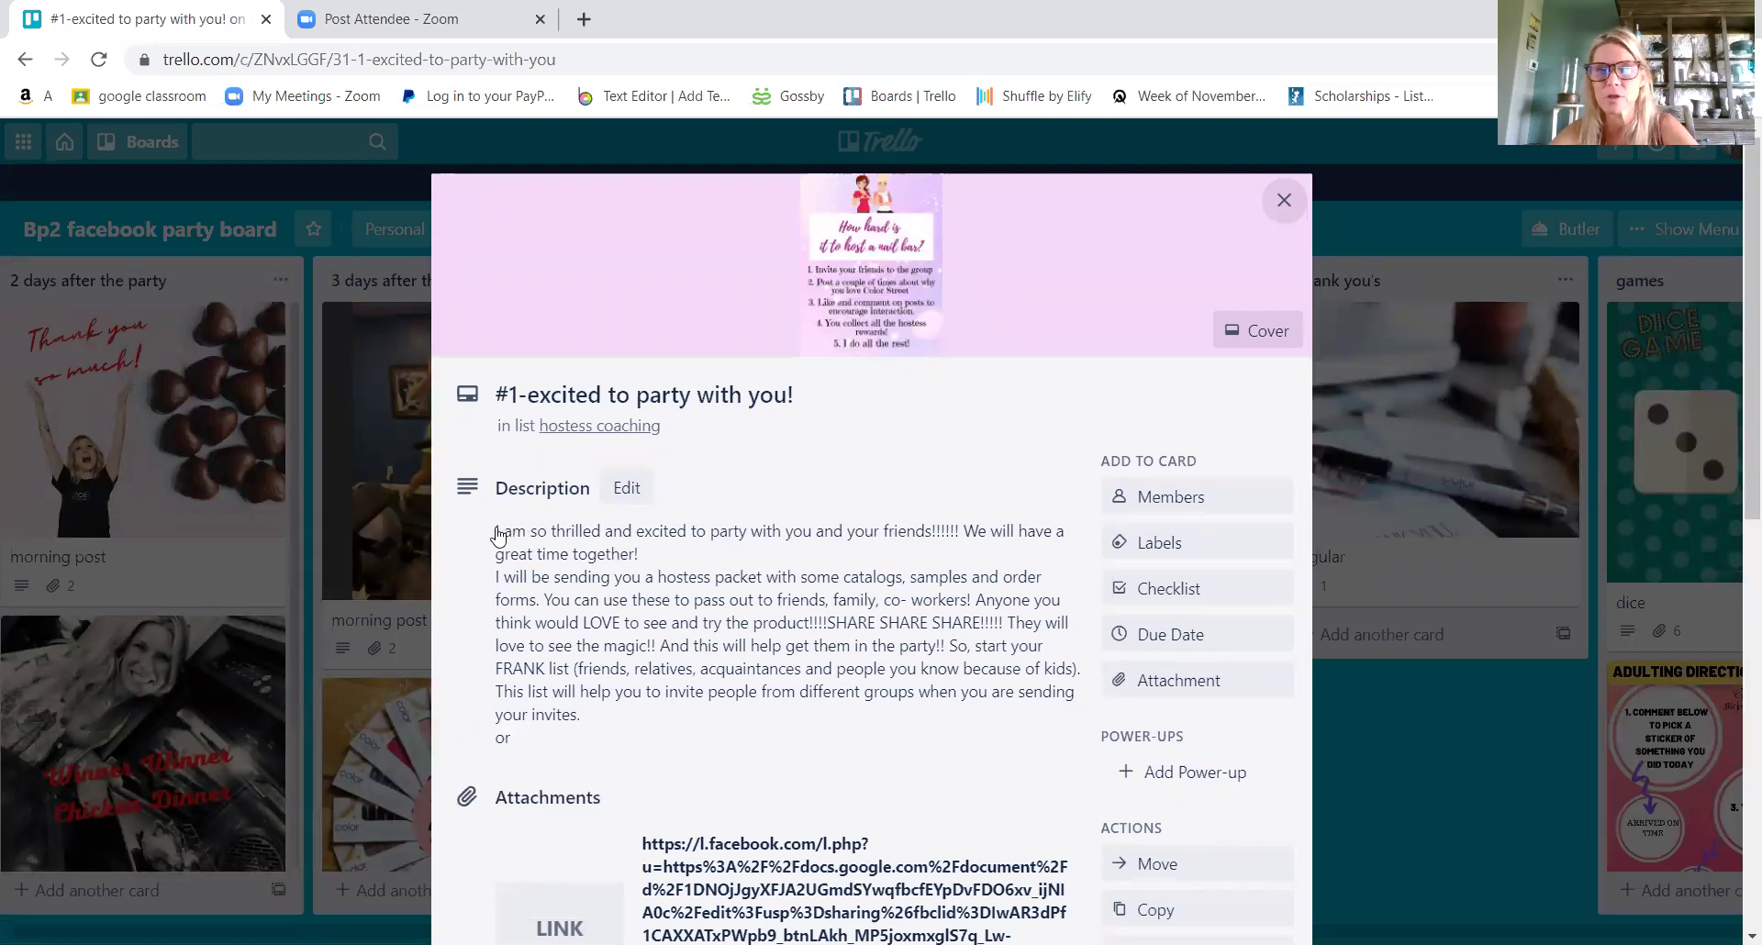
pyautogui.click(601, 585)
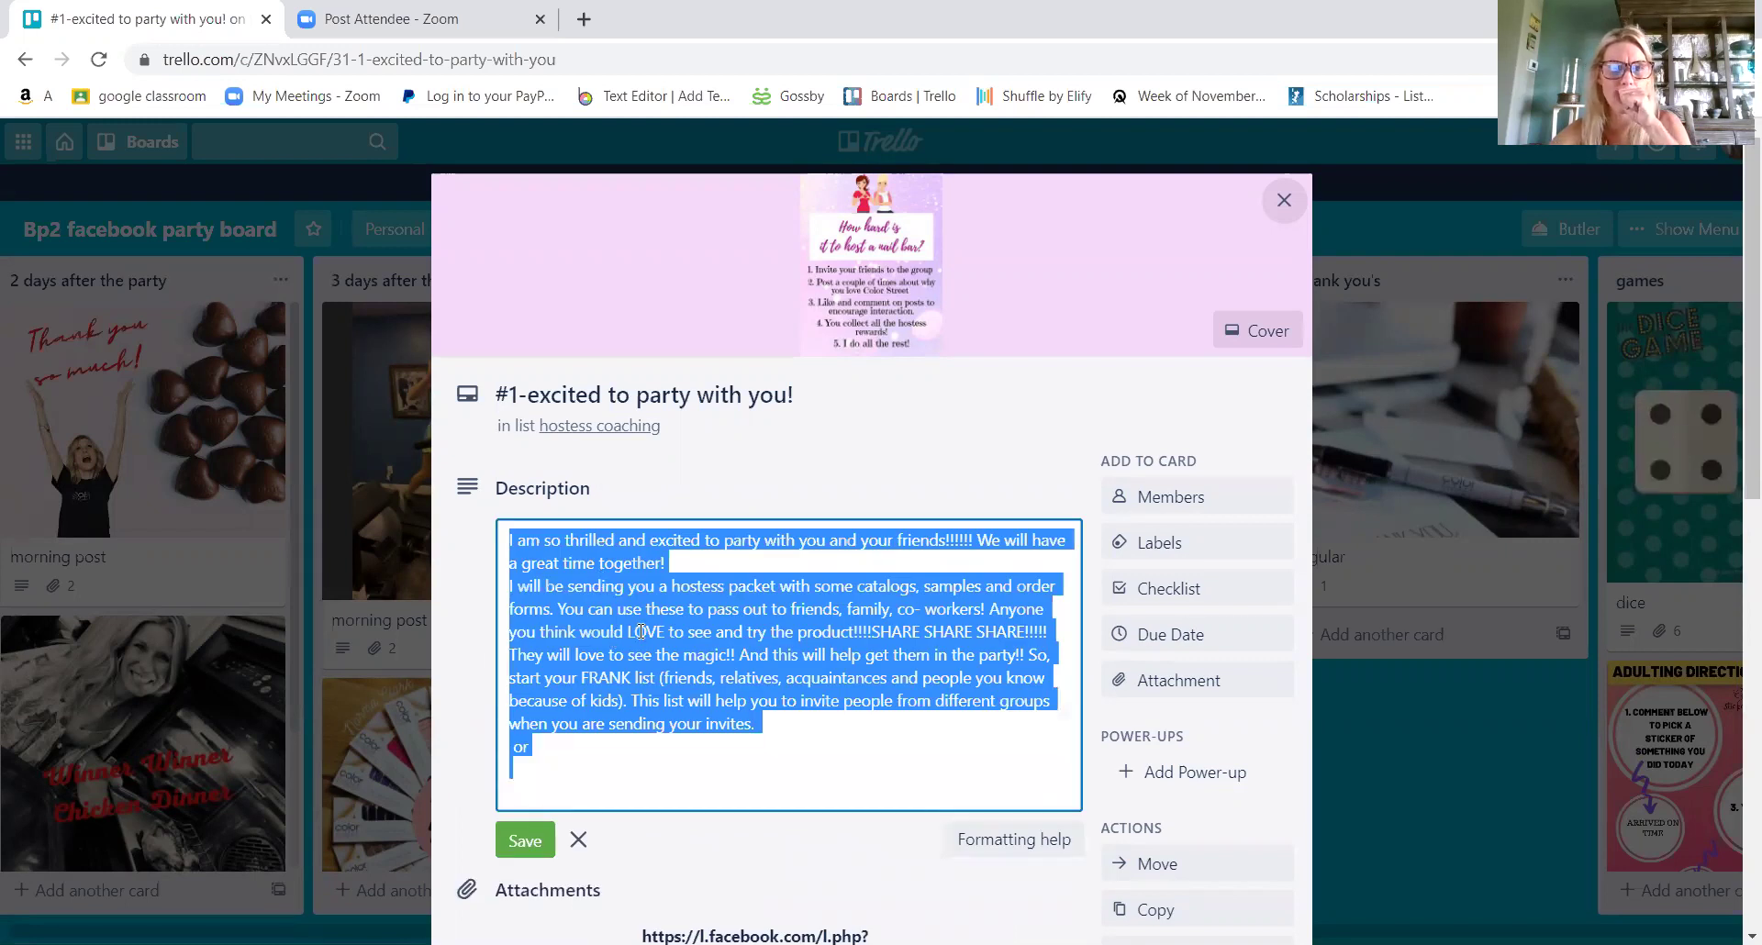
pyautogui.click(559, 752)
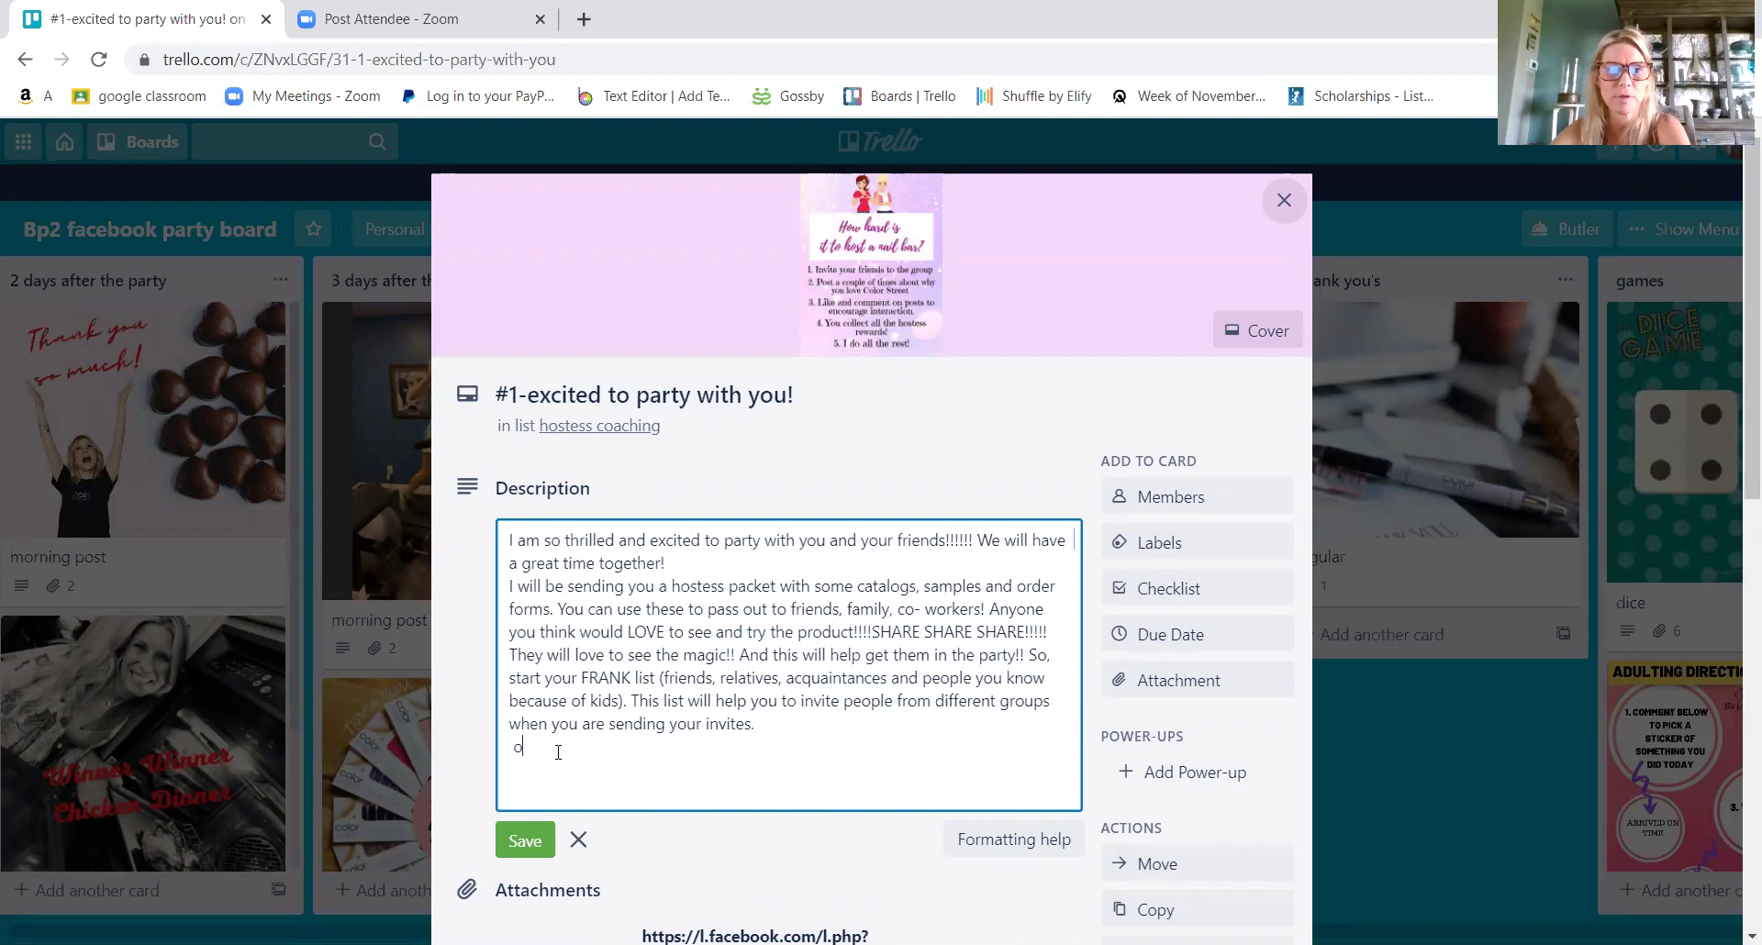
pyautogui.click(524, 840)
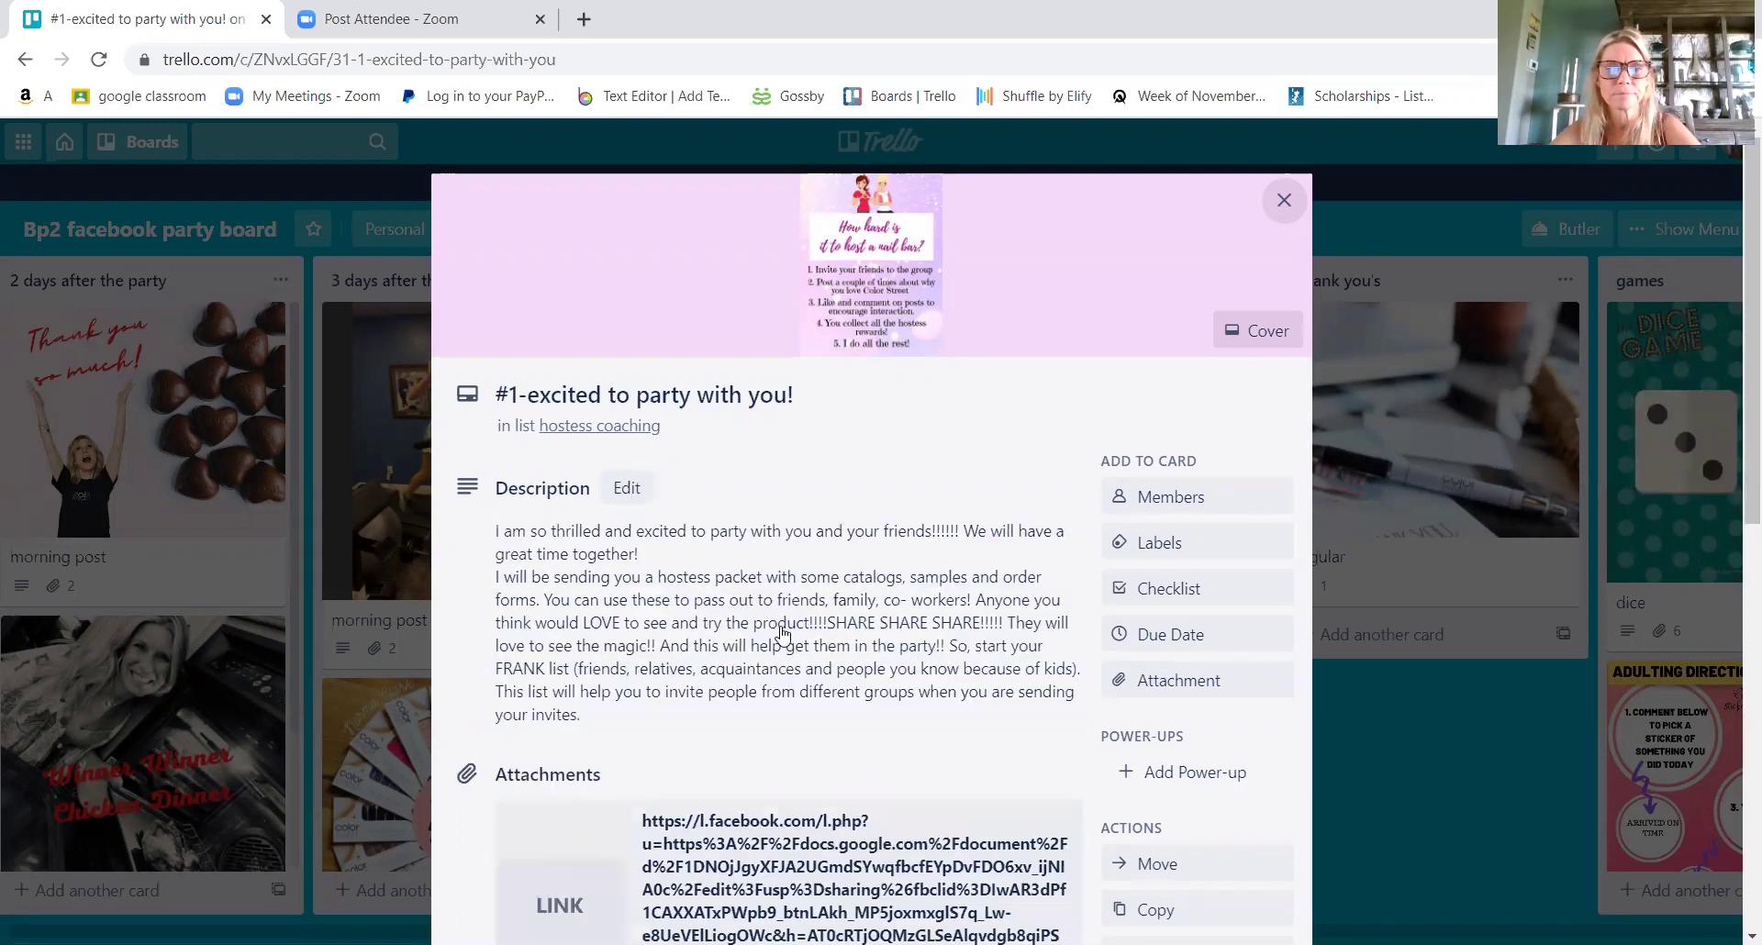
# - Look over the "#1-excited to party with you!" card's description, attached links and hostess guide documents
pyautogui.scroll(-3, 782, 633)
pyautogui.scroll(-5, 782, 634)
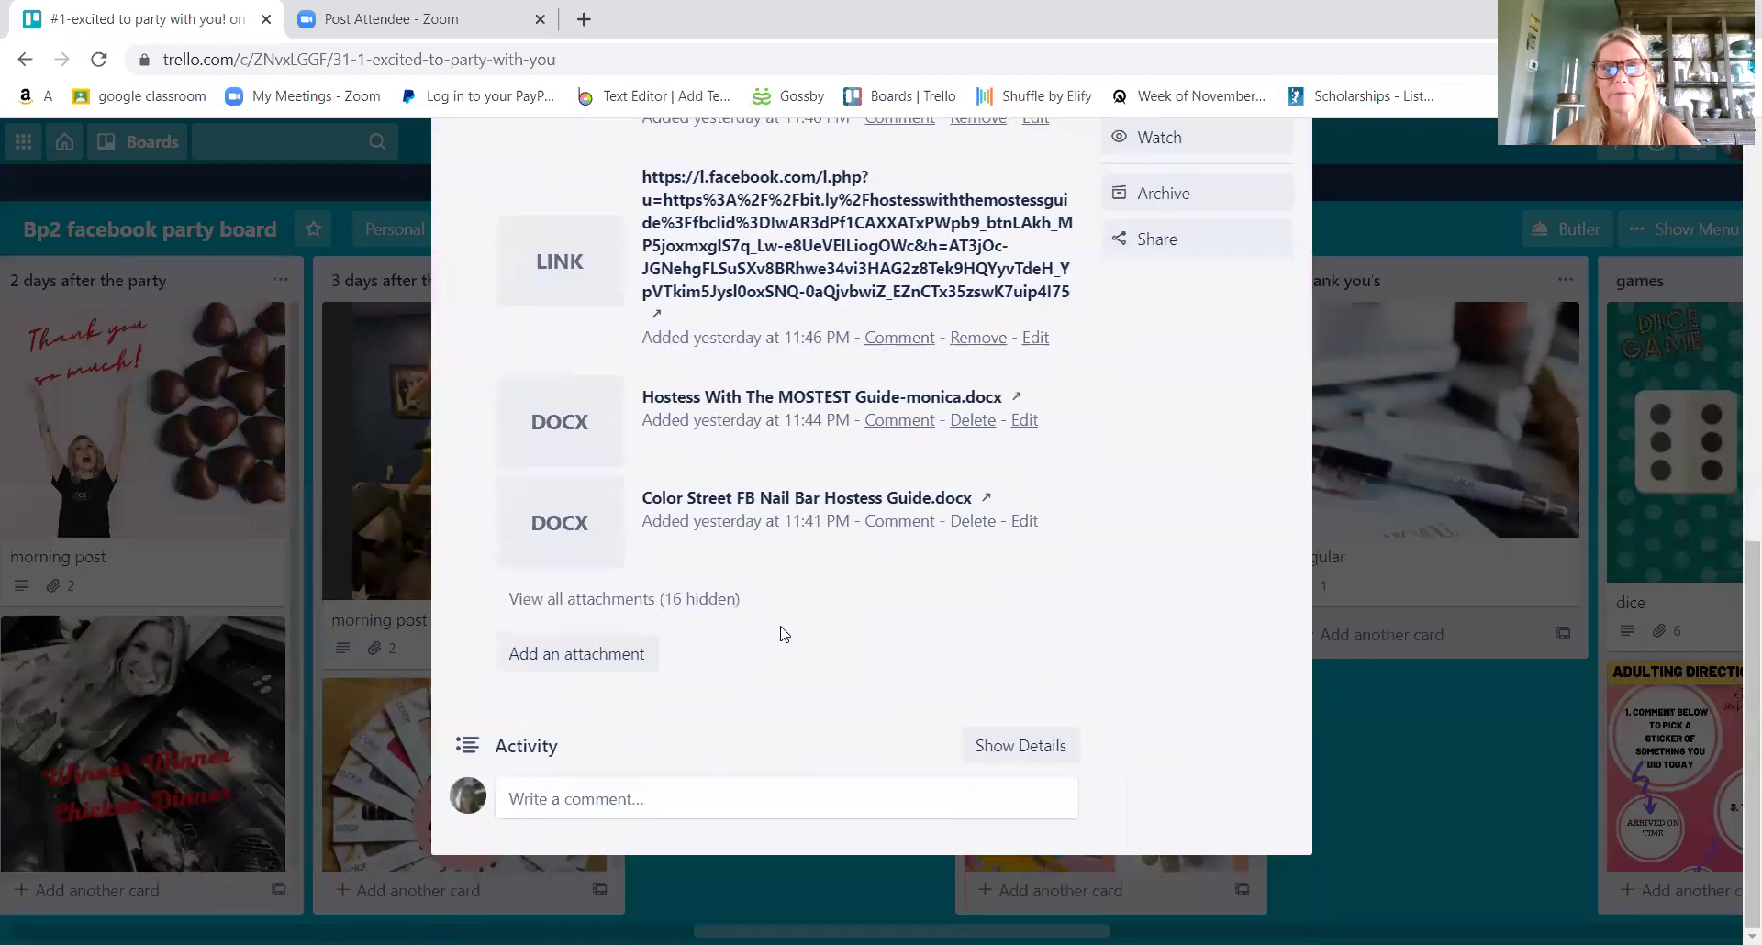
pyautogui.scroll(6, 786, 634)
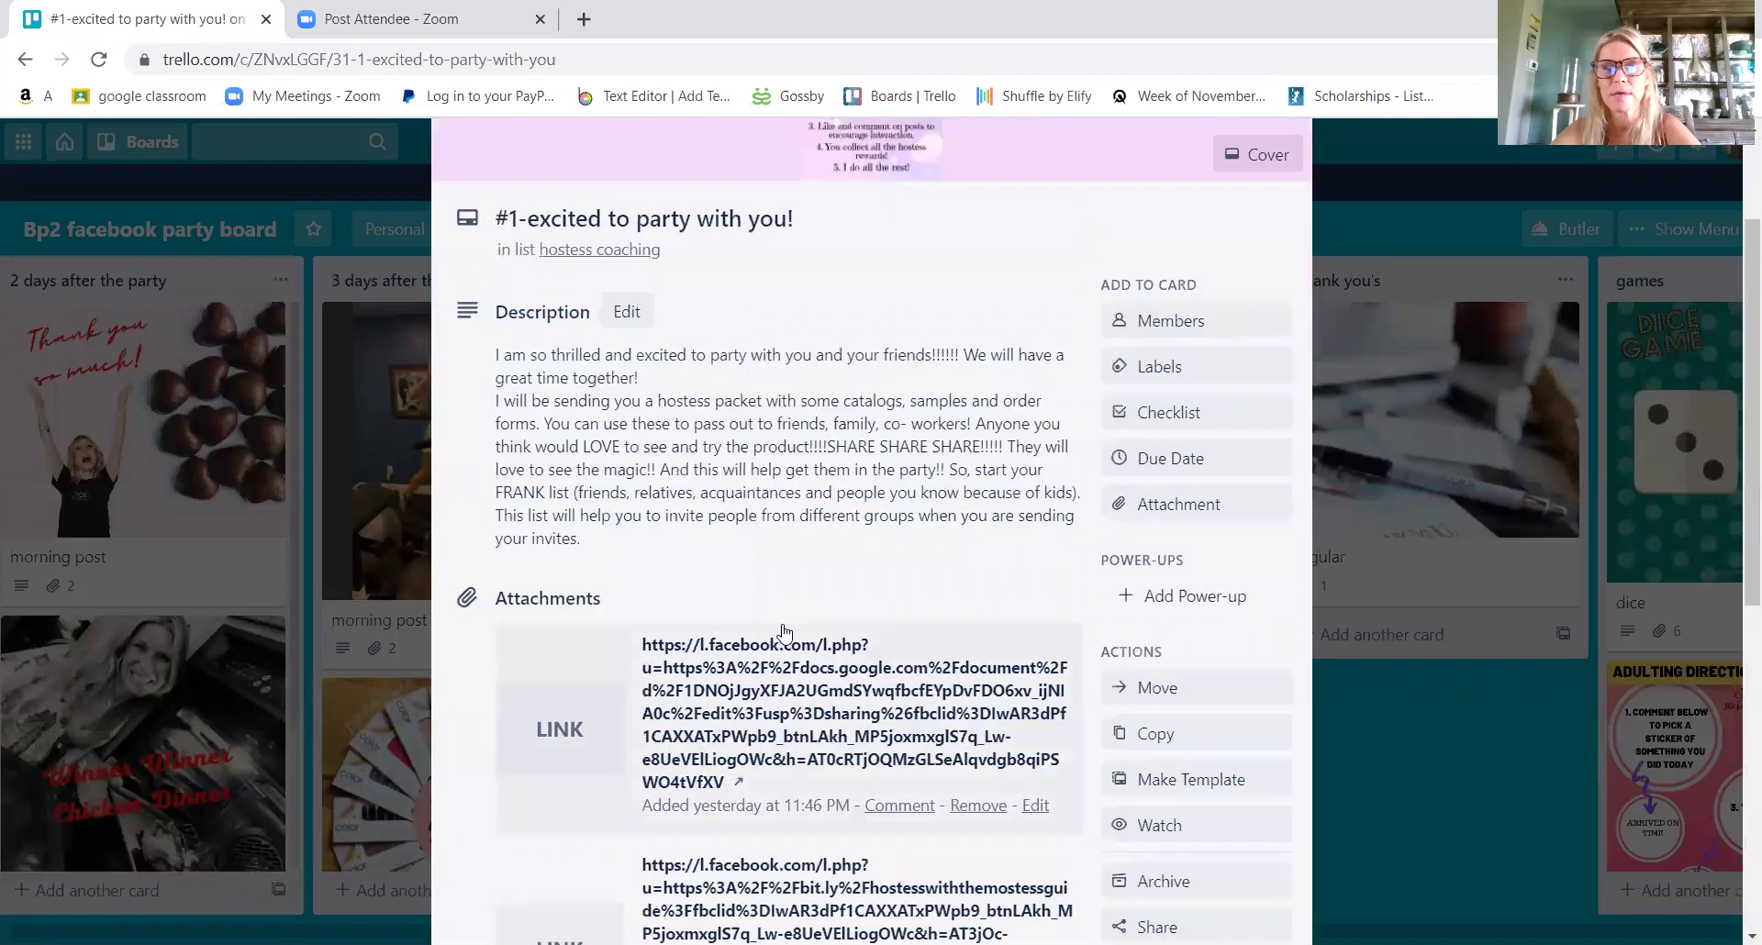
pyautogui.scroll(-6, 785, 635)
pyautogui.scroll(8, 785, 633)
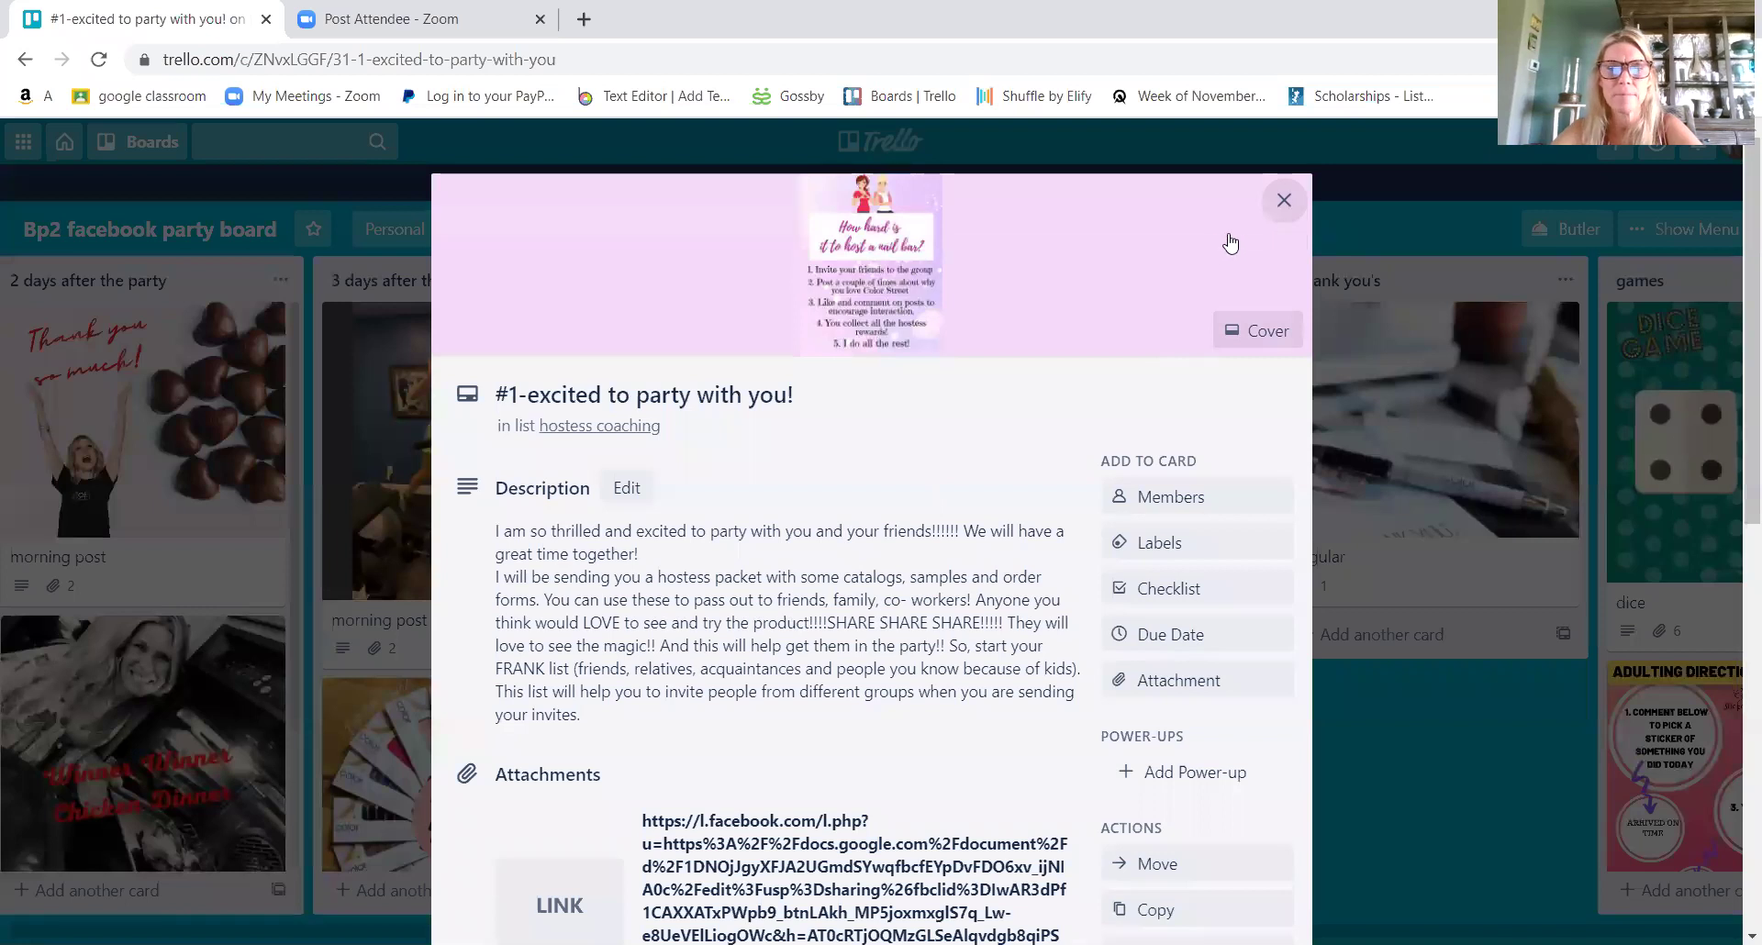
# - Show all hidden attachments of the "#1-excited to party with you!" card, look through them, and close the card
pyautogui.scroll(-1, 910, 460)
pyautogui.scroll(-5, 910, 461)
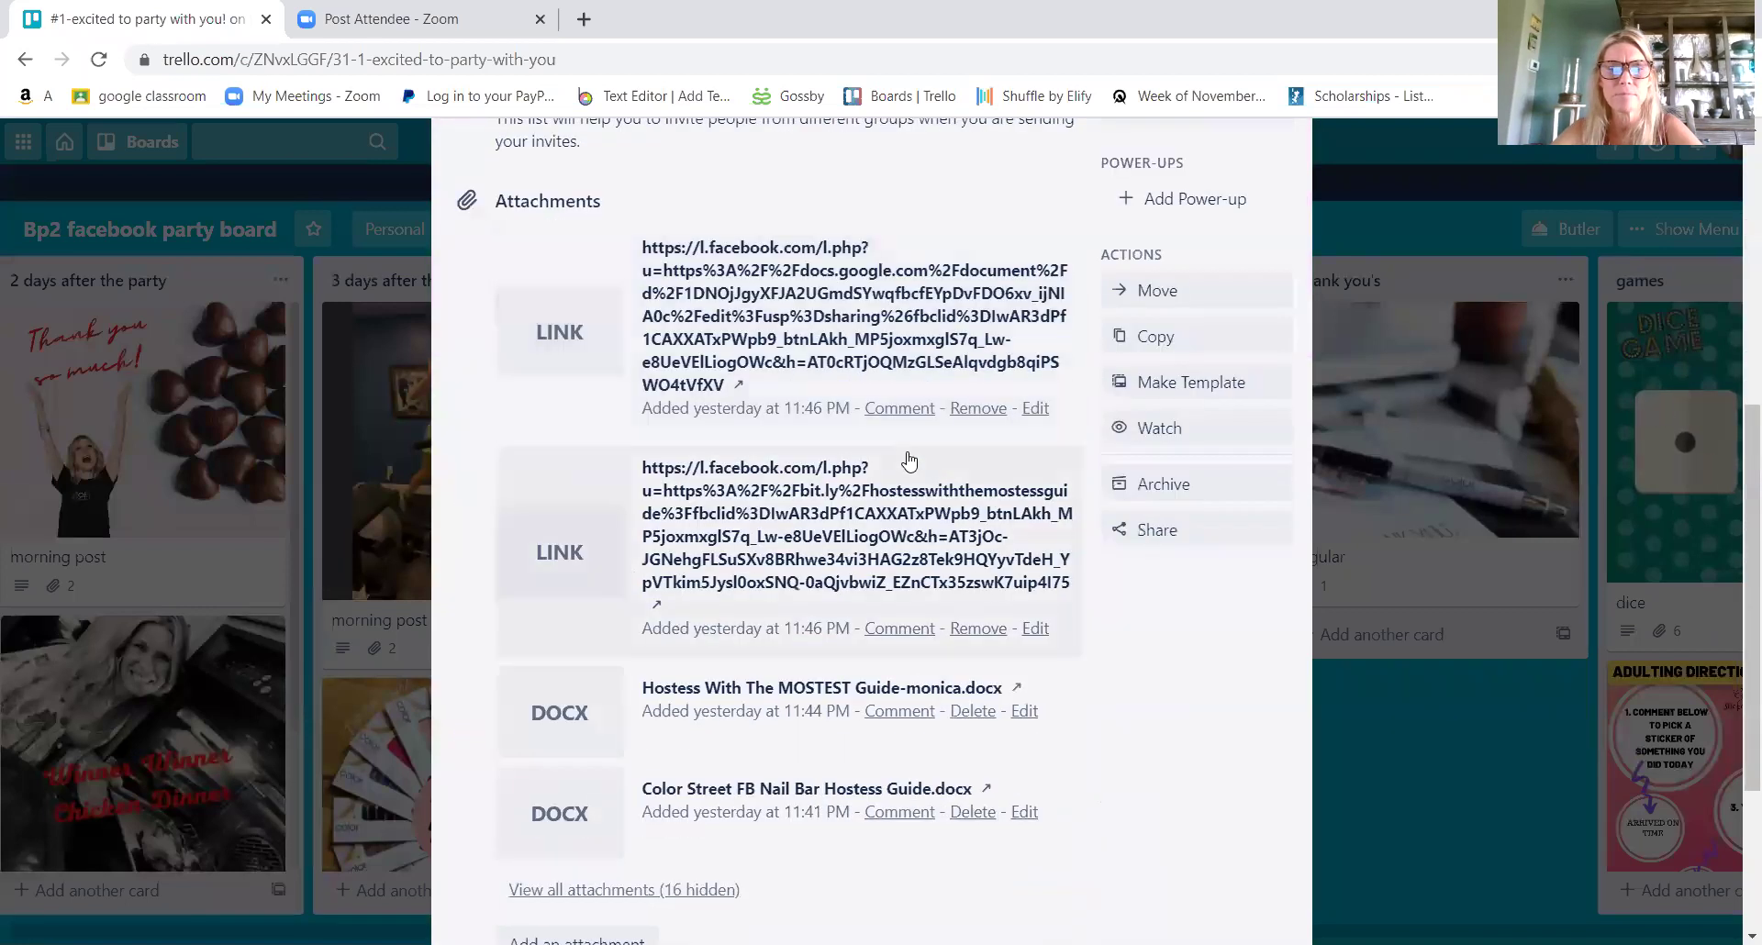
pyautogui.scroll(-3, 708, 629)
pyautogui.click(659, 600)
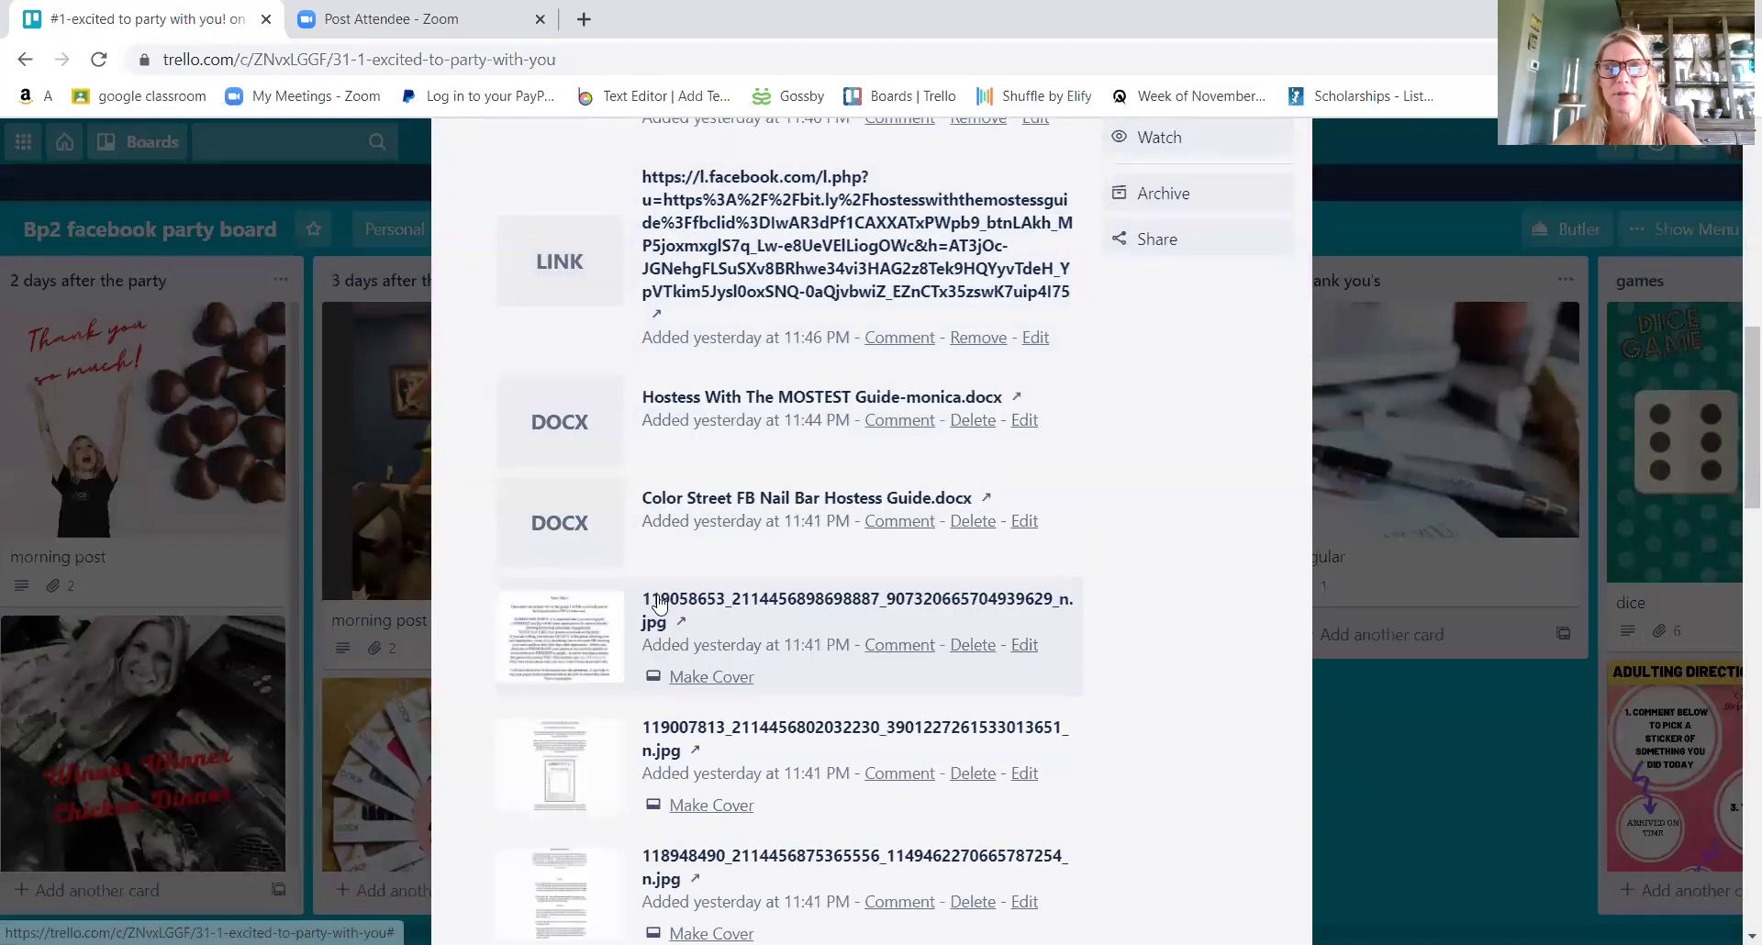
pyautogui.scroll(-5, 659, 603)
pyautogui.scroll(-12, 659, 603)
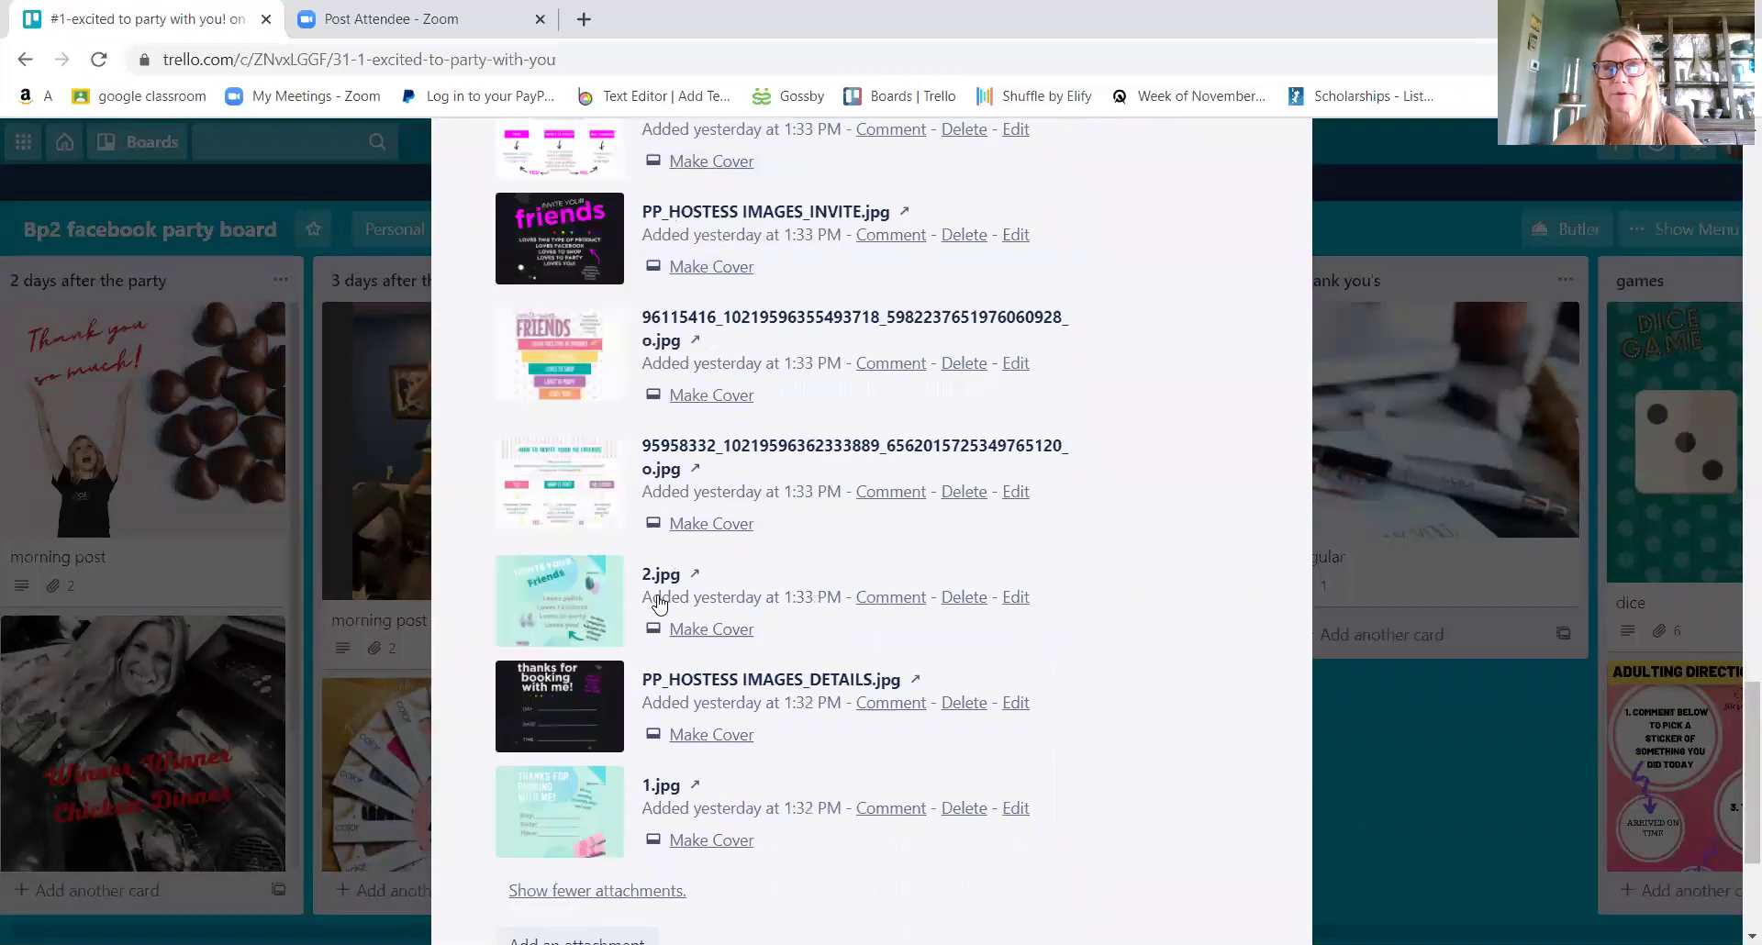
pyautogui.scroll(5, 728, 564)
pyautogui.scroll(15, 728, 564)
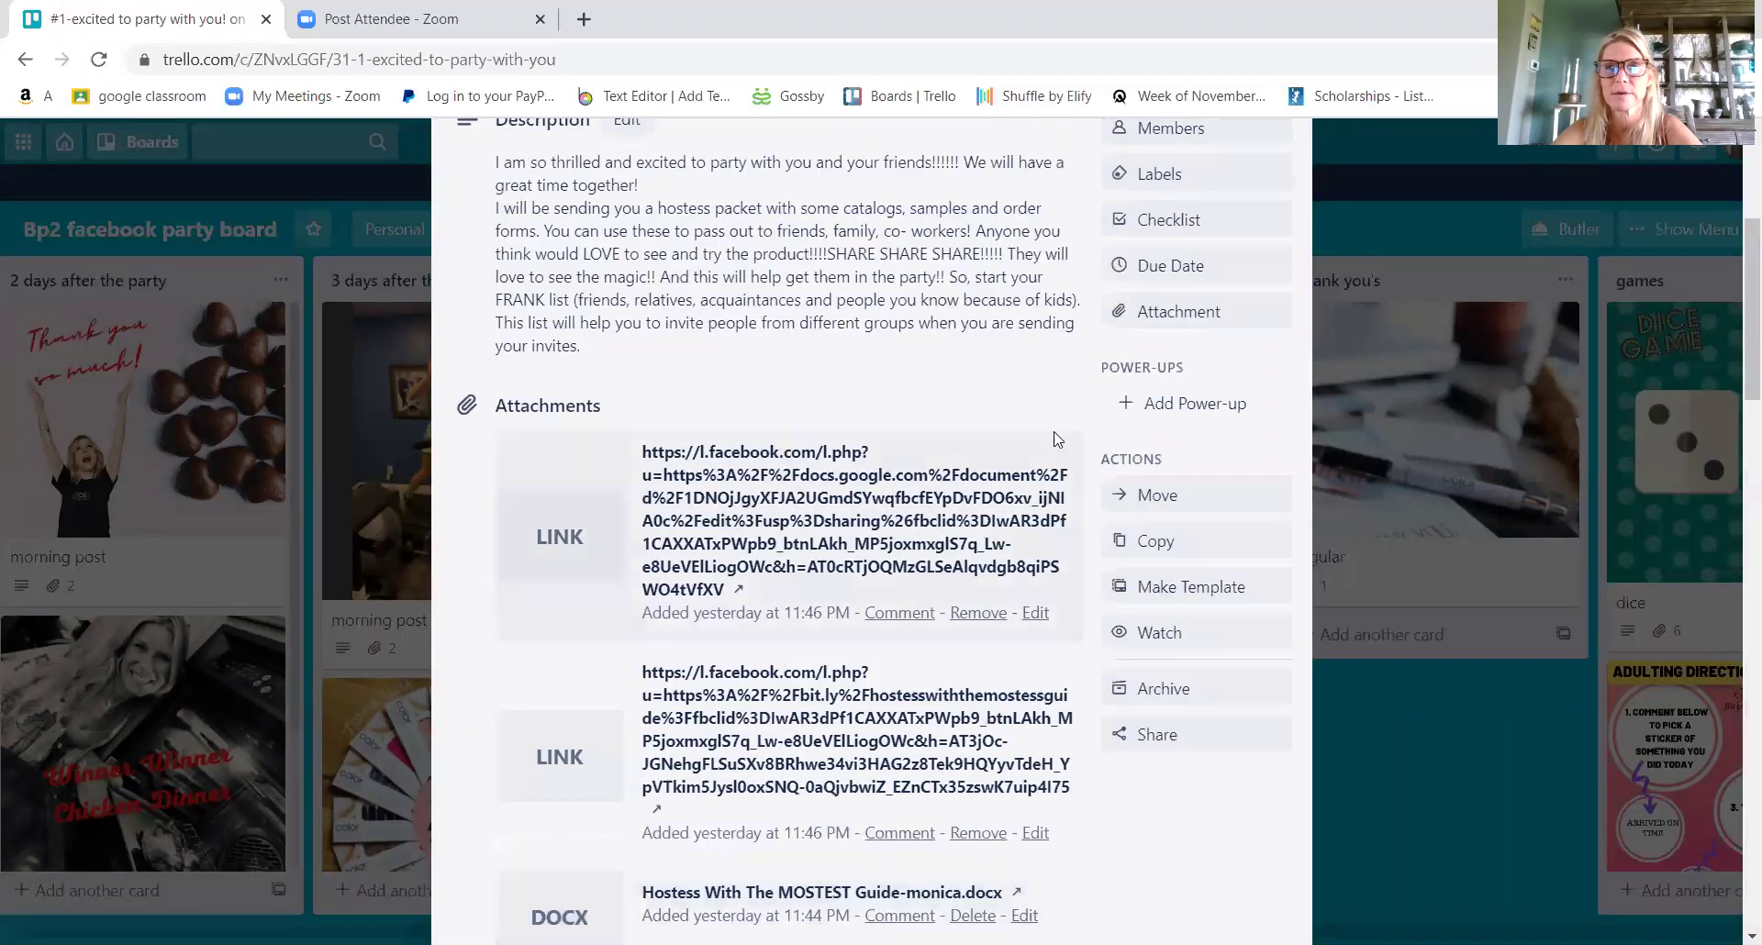
pyautogui.click(1286, 201)
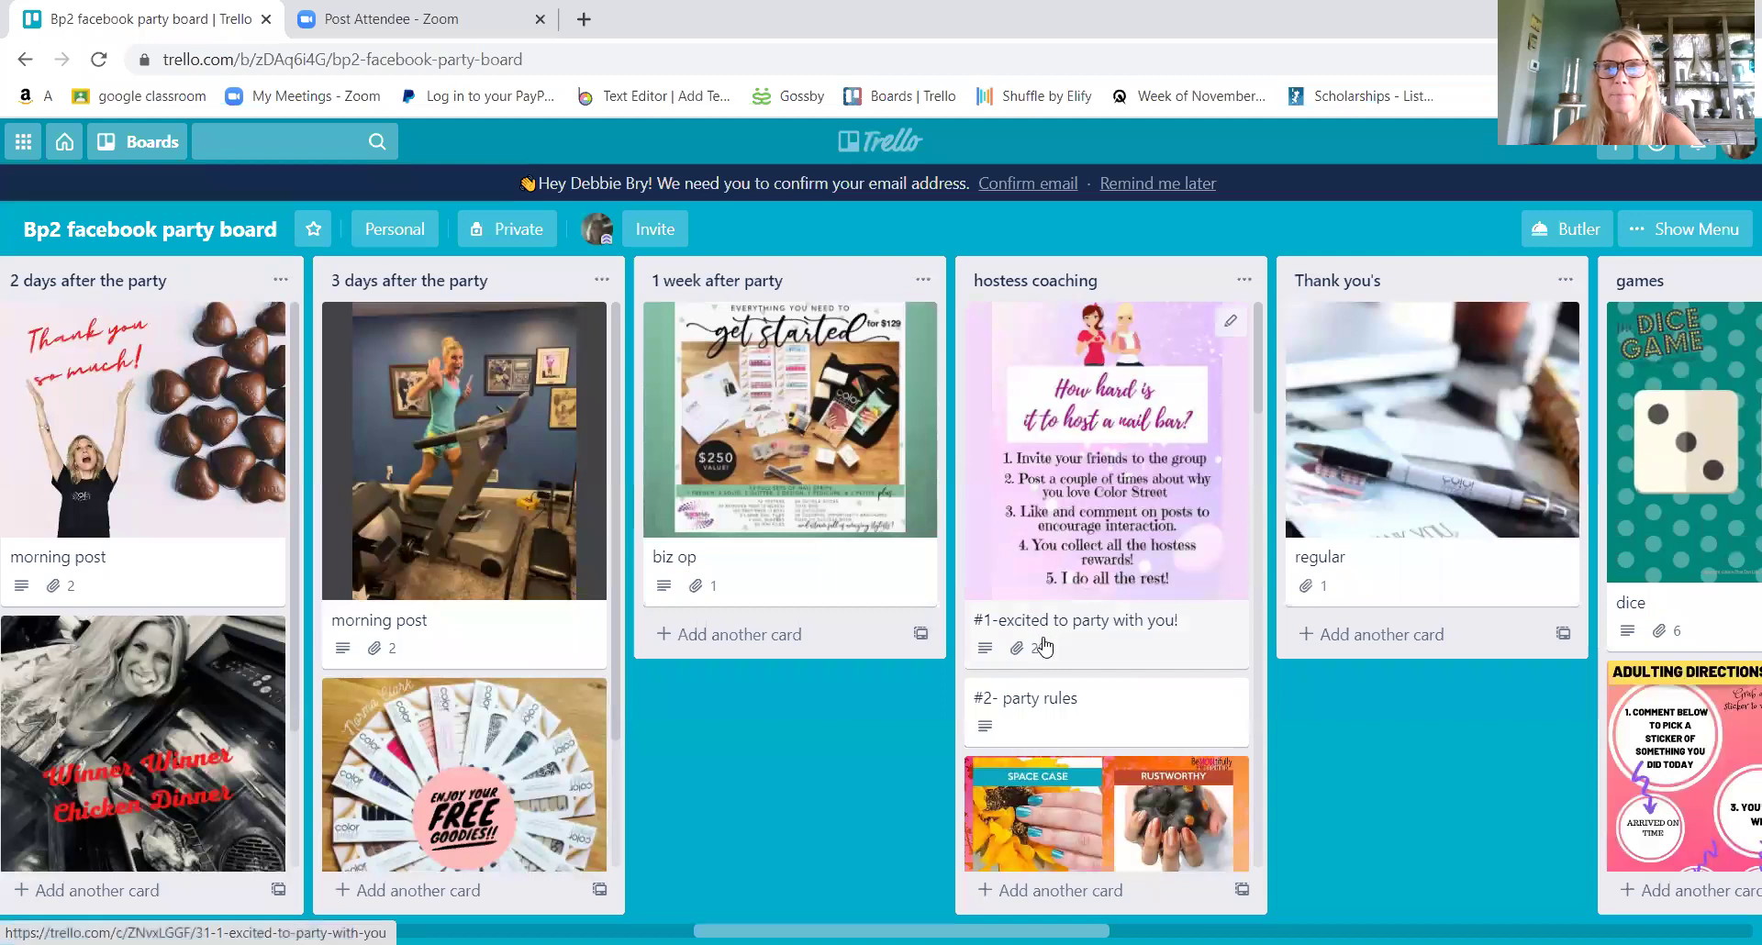
# - Read the "#2- party rules" and "#4- guest link" cards in the hostess coaching list, closing each one
pyautogui.click(1067, 710)
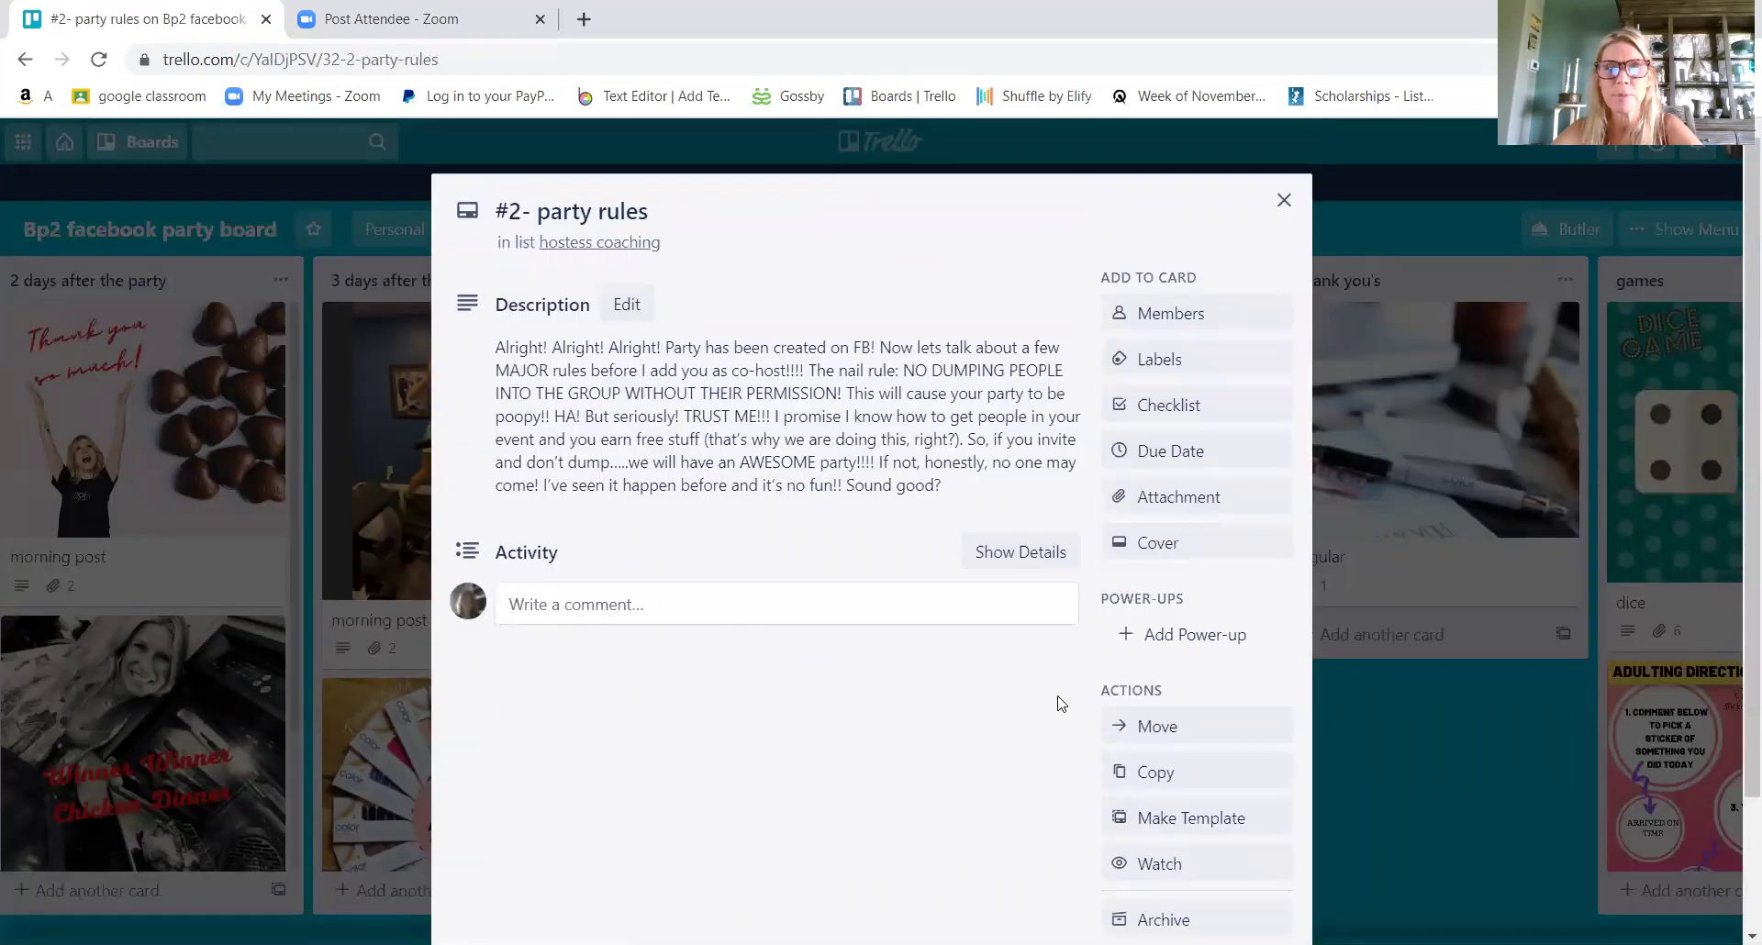
pyautogui.click(1284, 201)
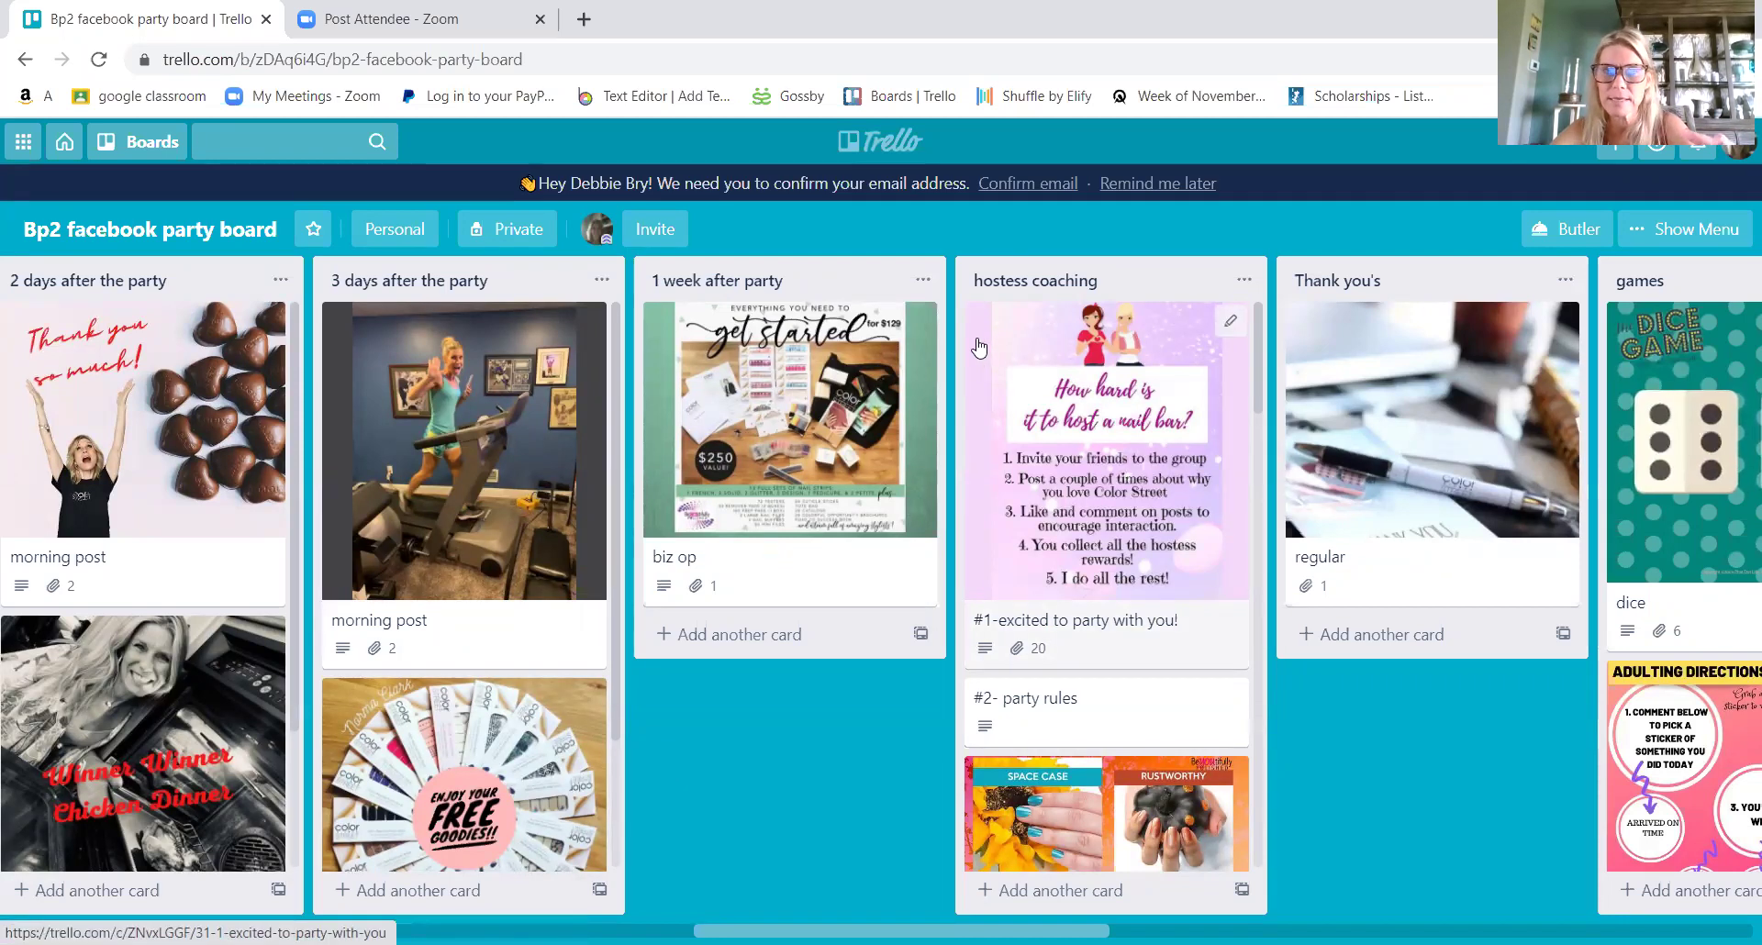
pyautogui.scroll(-5, 1056, 459)
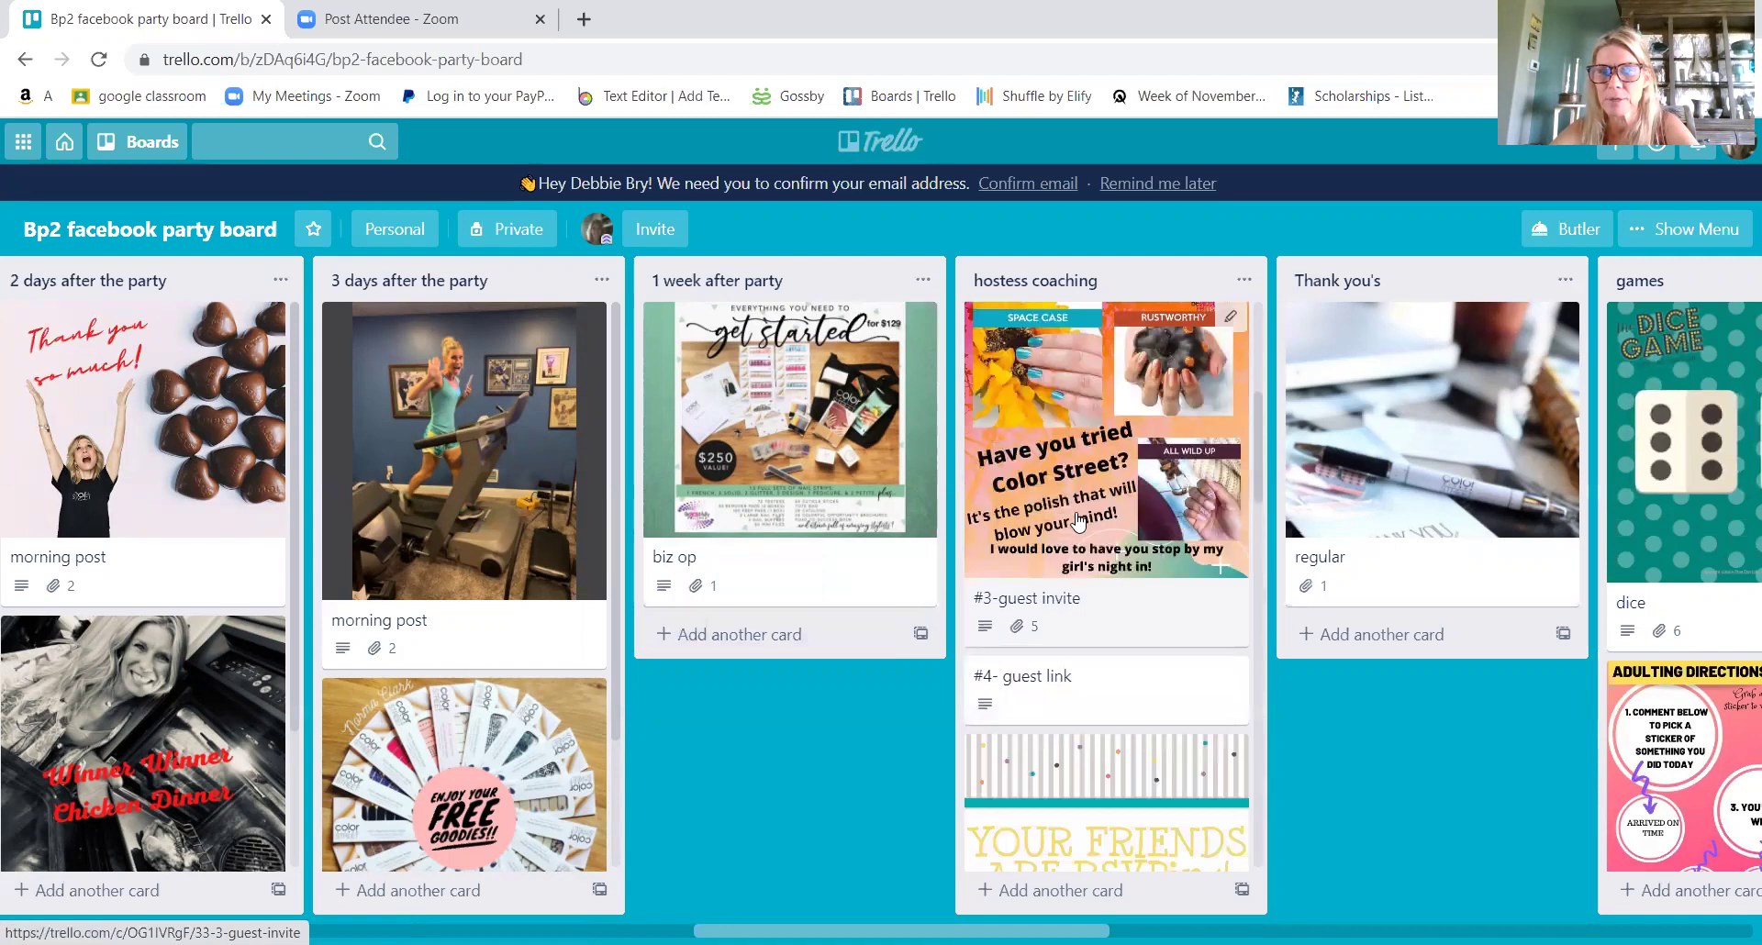
pyautogui.scroll(-3, 1083, 496)
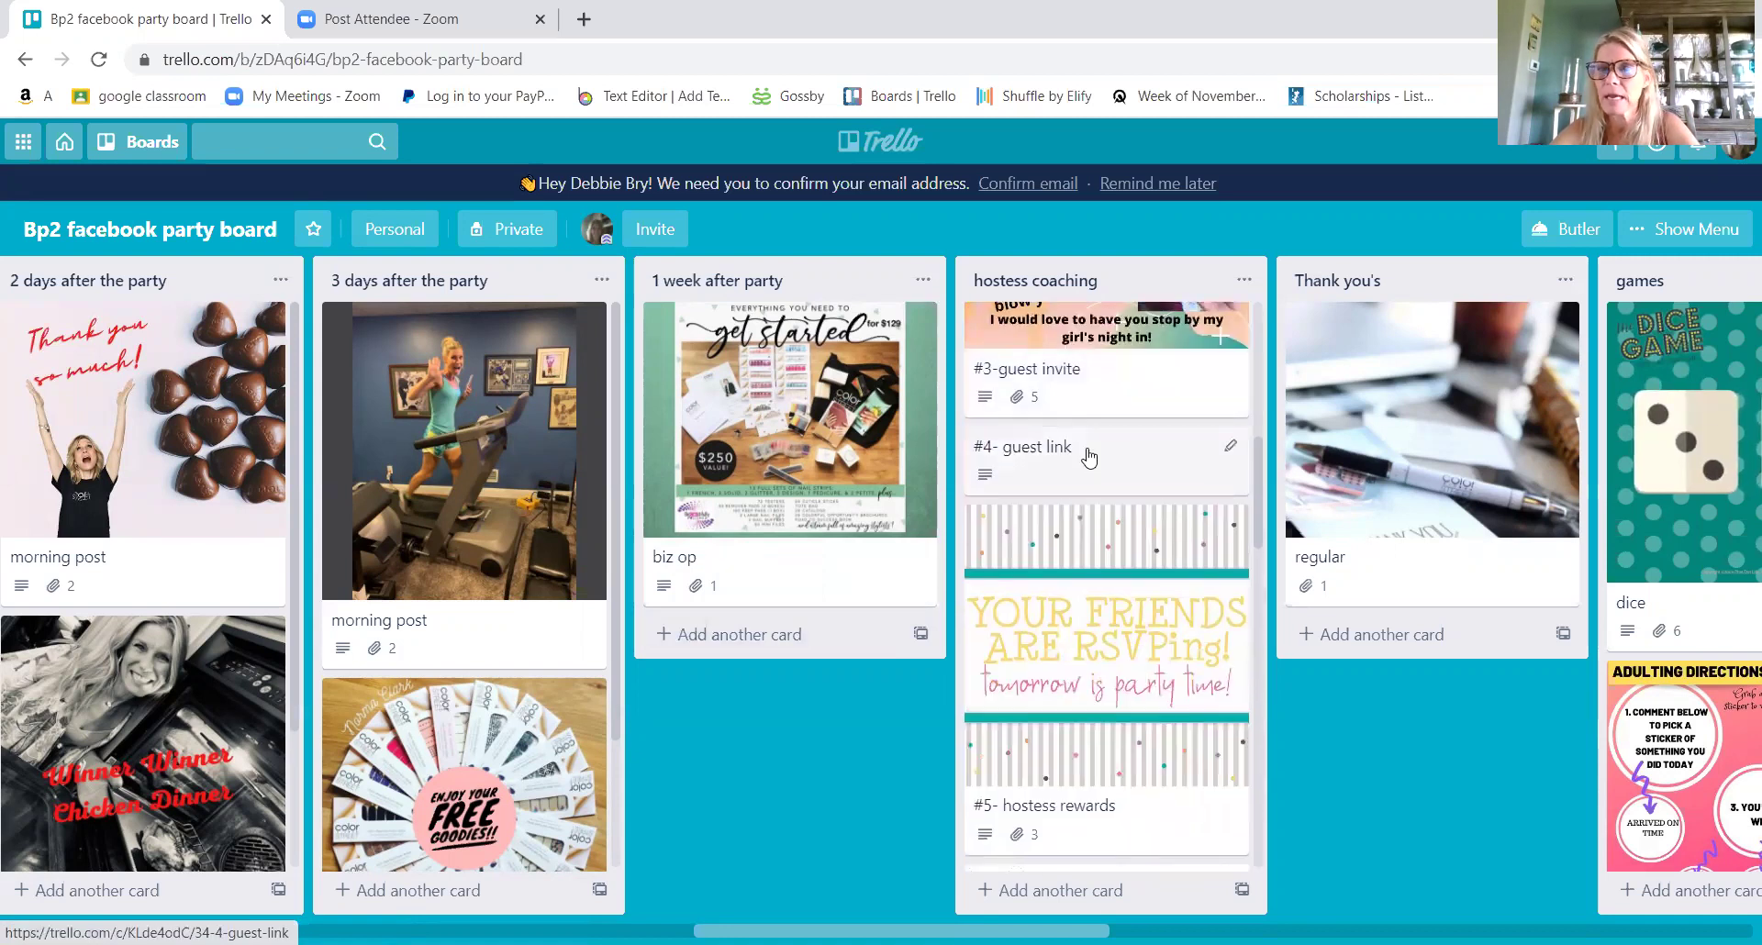
pyautogui.click(1088, 456)
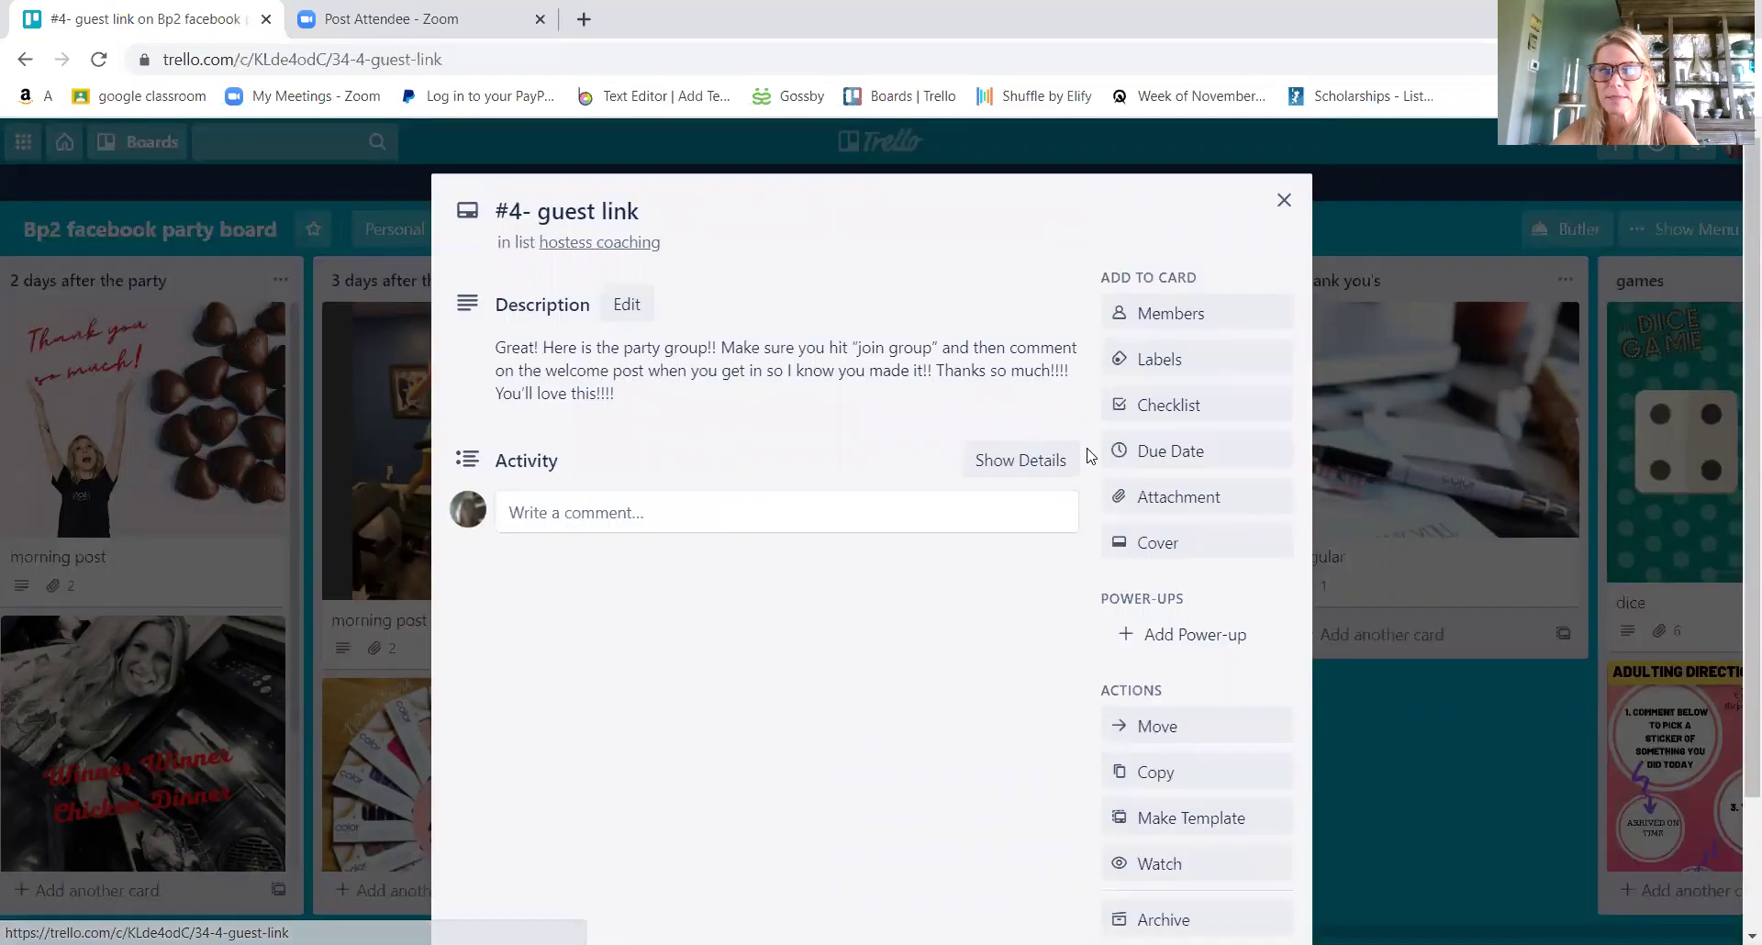
pyautogui.click(1284, 200)
# - Review the description and attachments of the "#5- hostess rewards" card and close it
pyautogui.scroll(-2, 1138, 594)
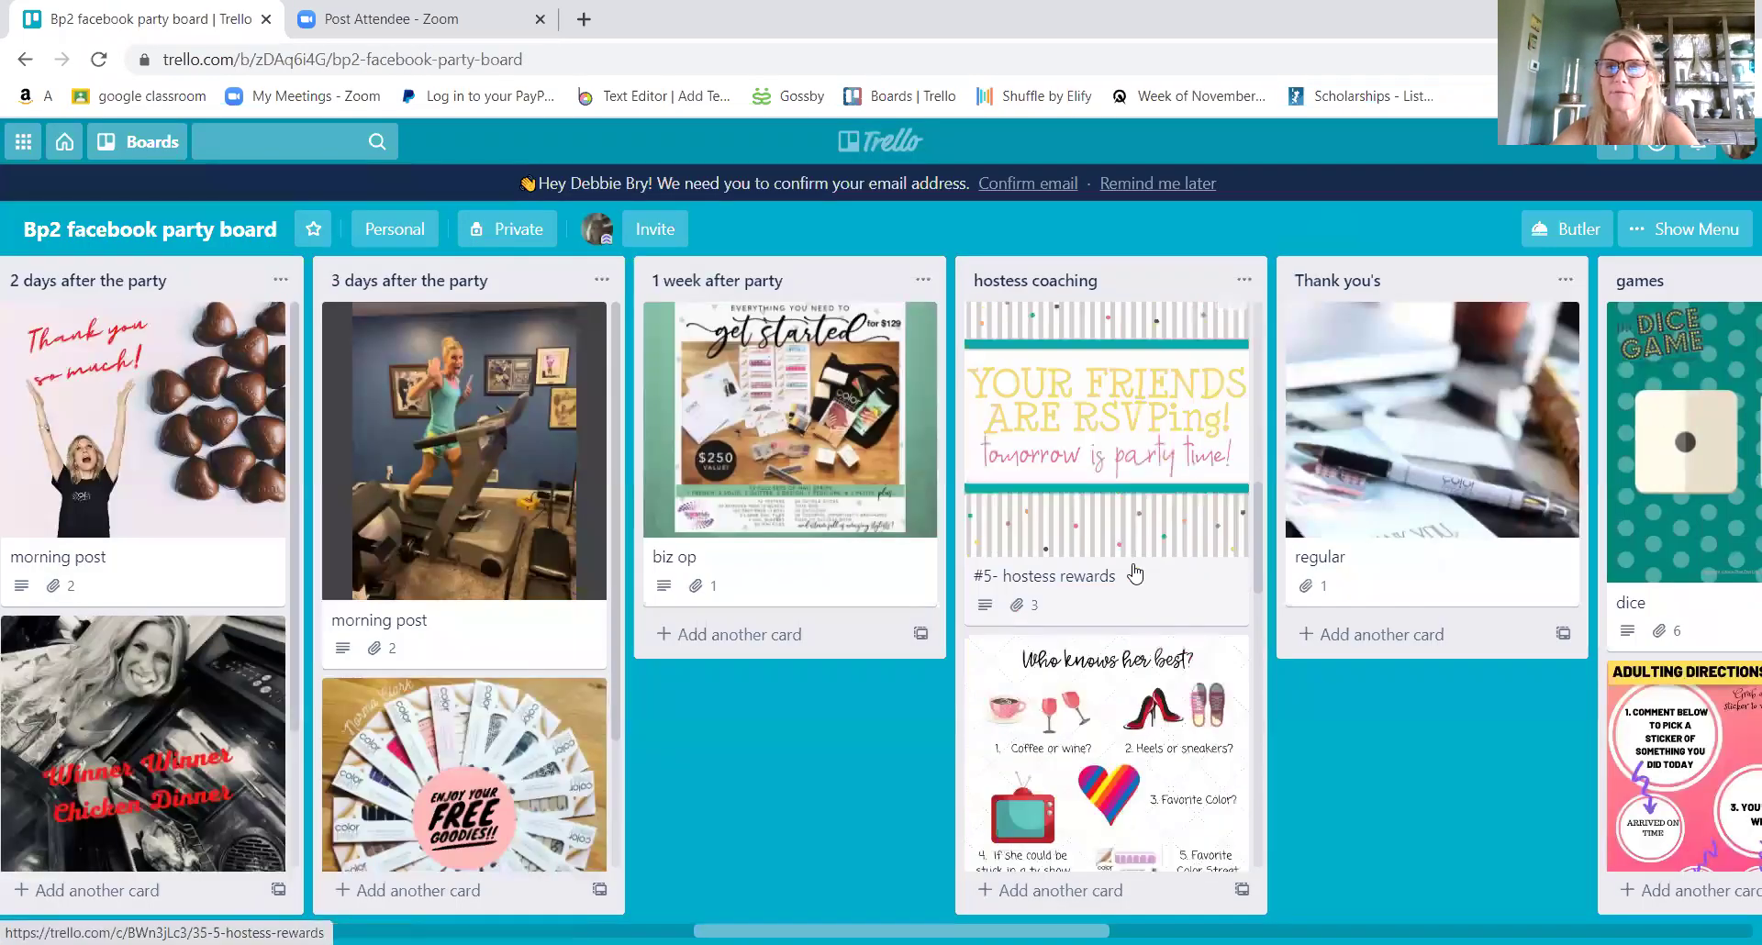
pyautogui.click(1110, 511)
pyautogui.scroll(-5, 902, 564)
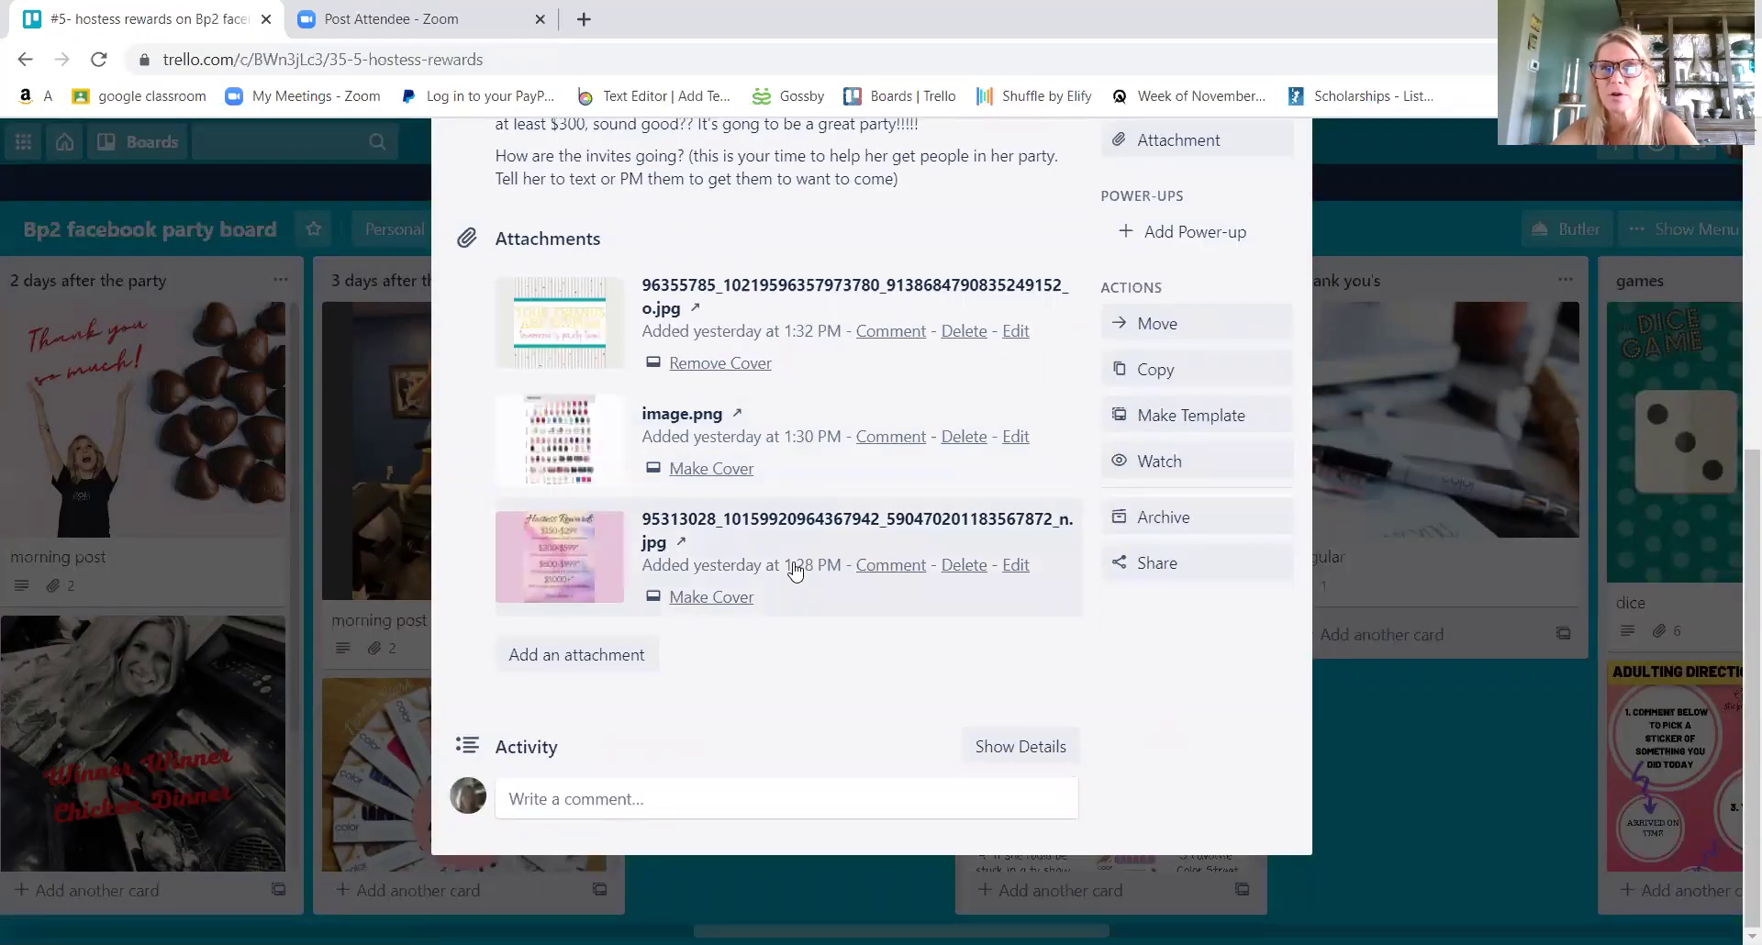
pyautogui.scroll(6, 790, 464)
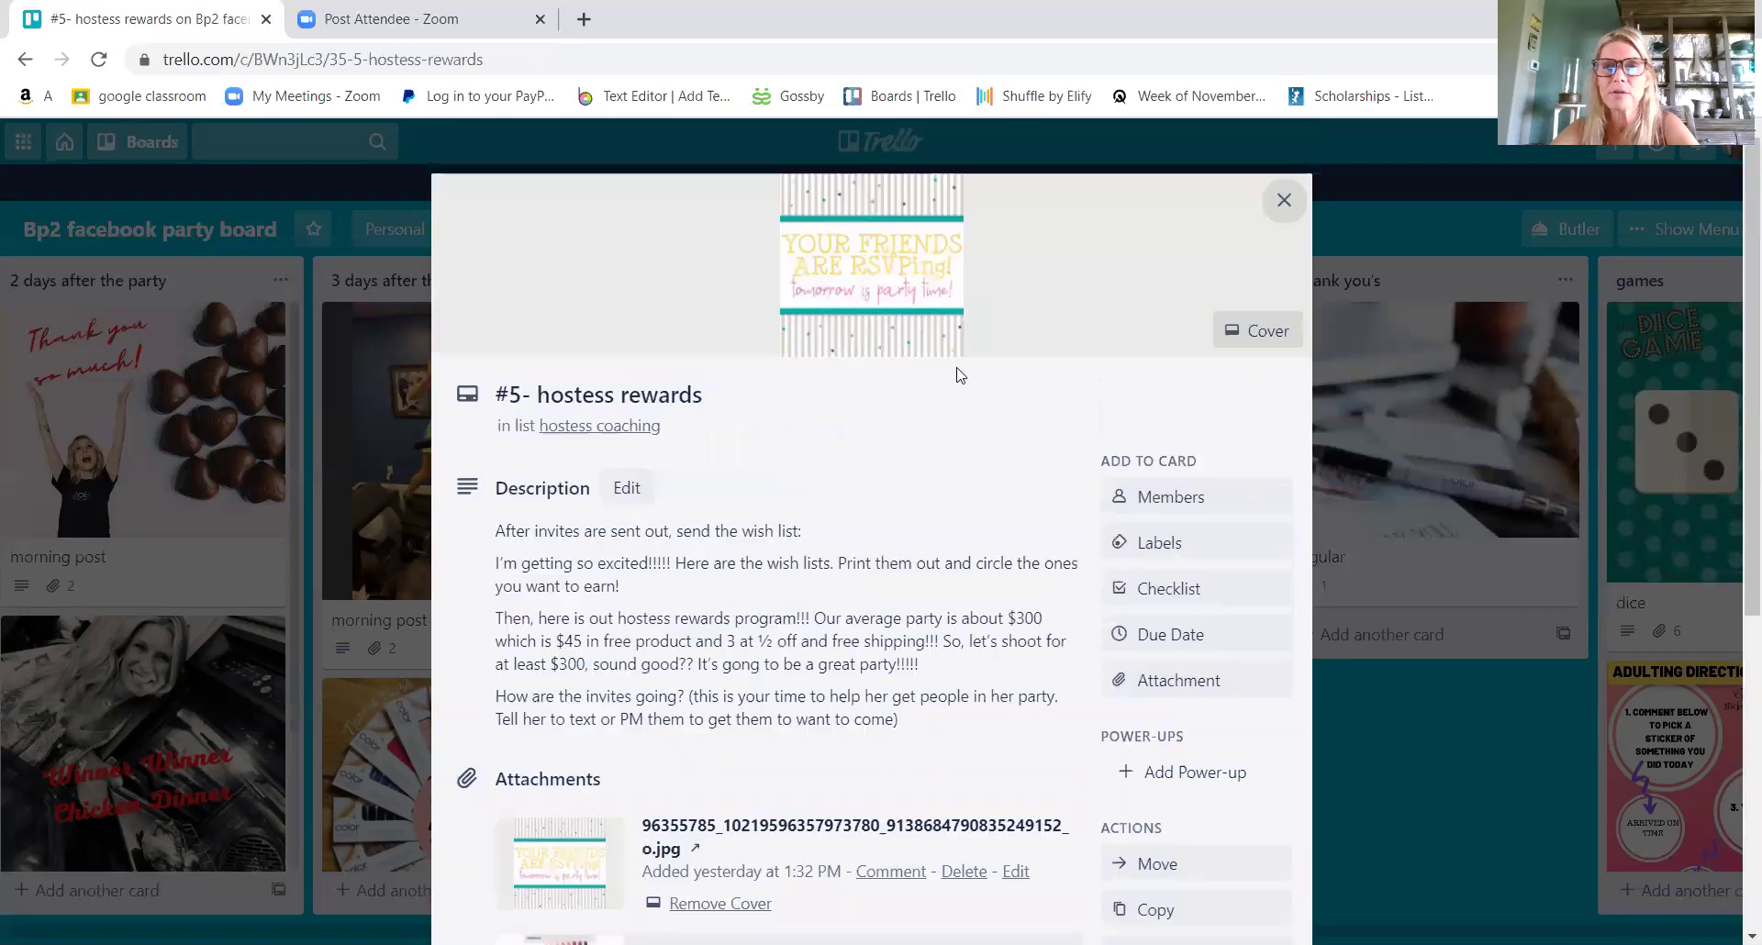
pyautogui.click(1278, 211)
# - Look through the remaining hostess coaching cards from "#6 Hostess questions" down to "after party thank you!"
pyautogui.scroll(-3, 1138, 586)
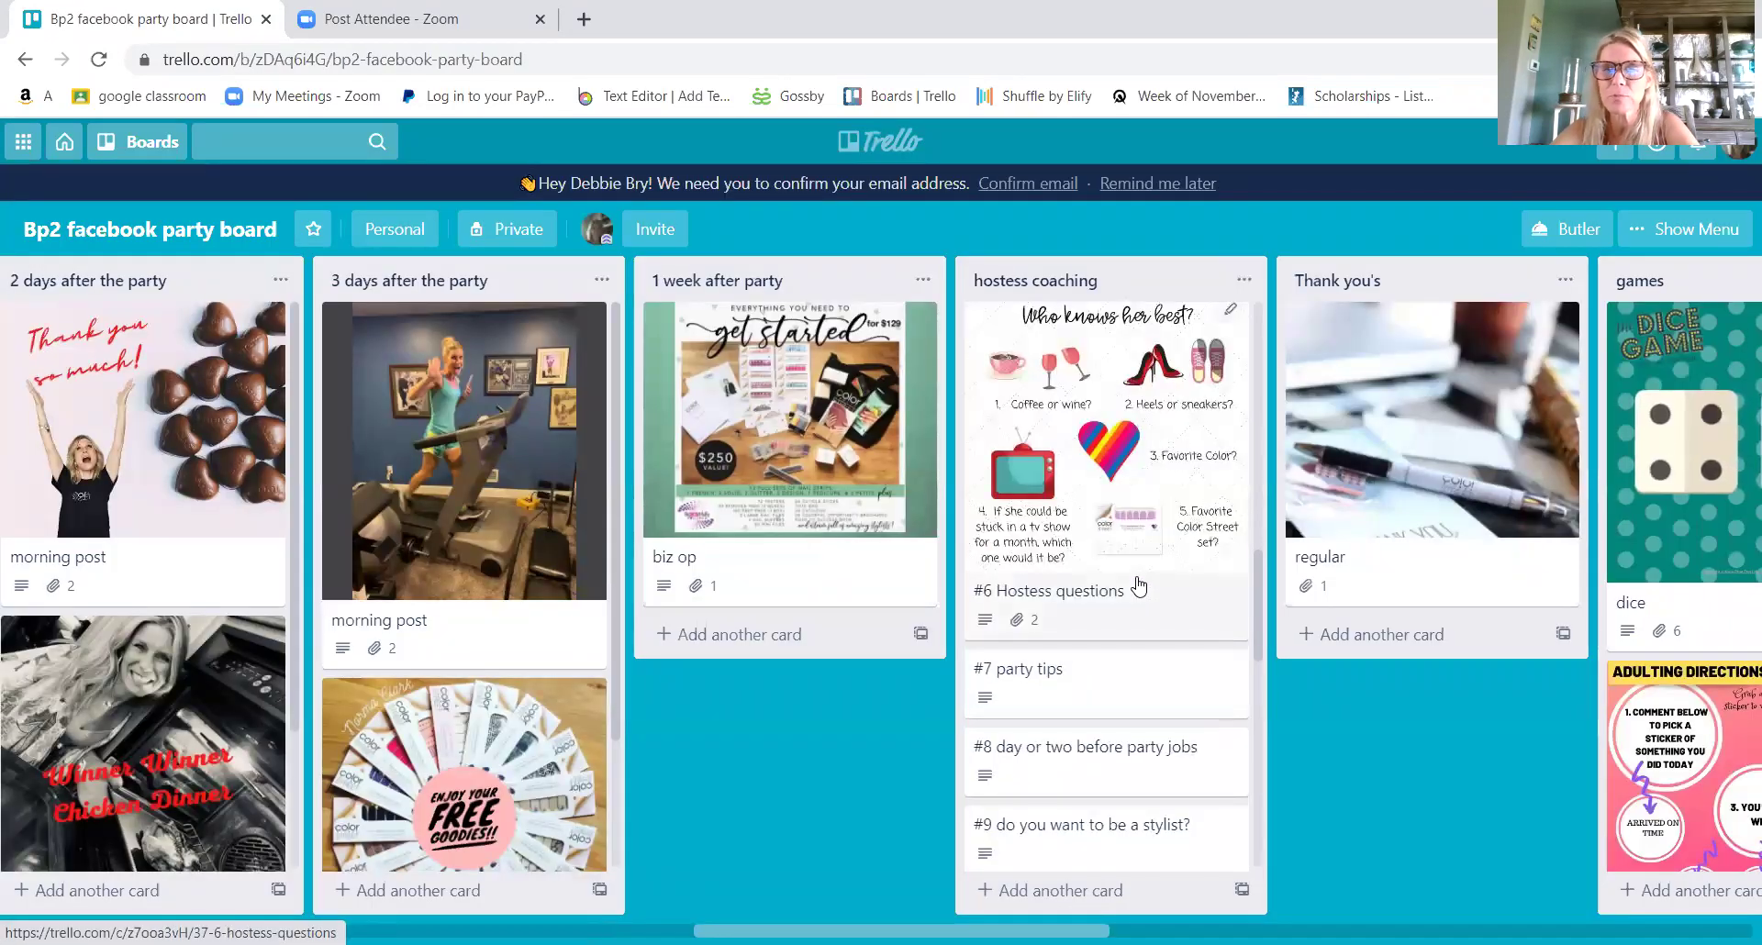
pyautogui.scroll(-3, 1105, 670)
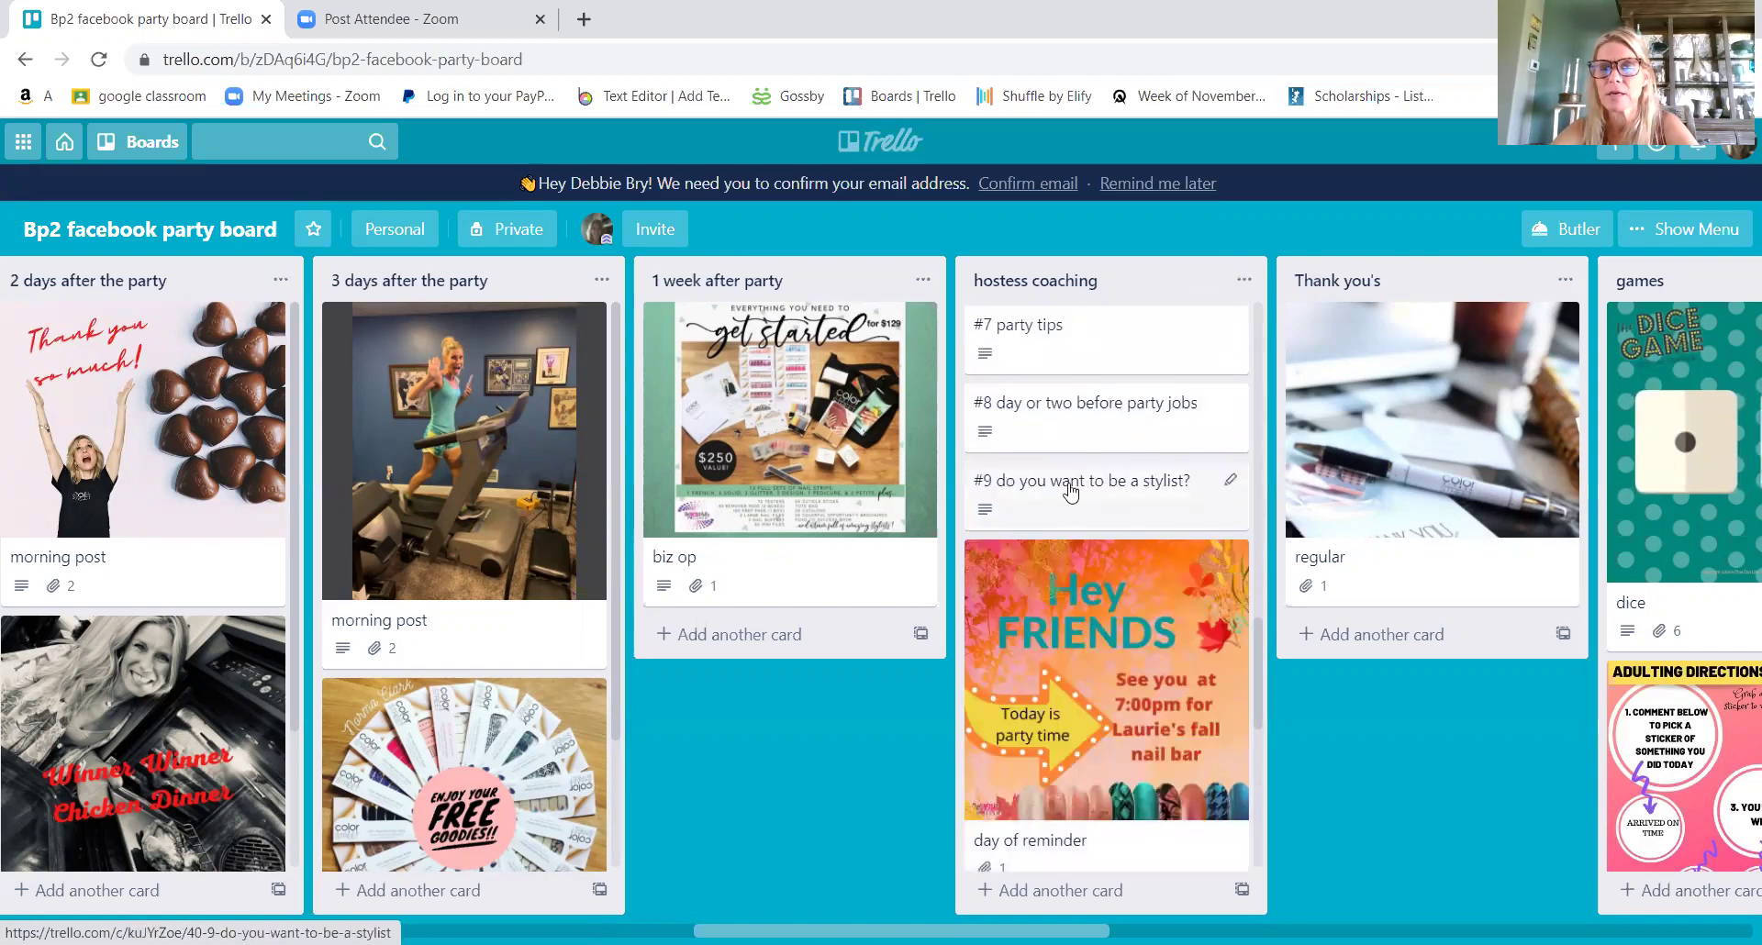
pyautogui.scroll(-5, 1142, 434)
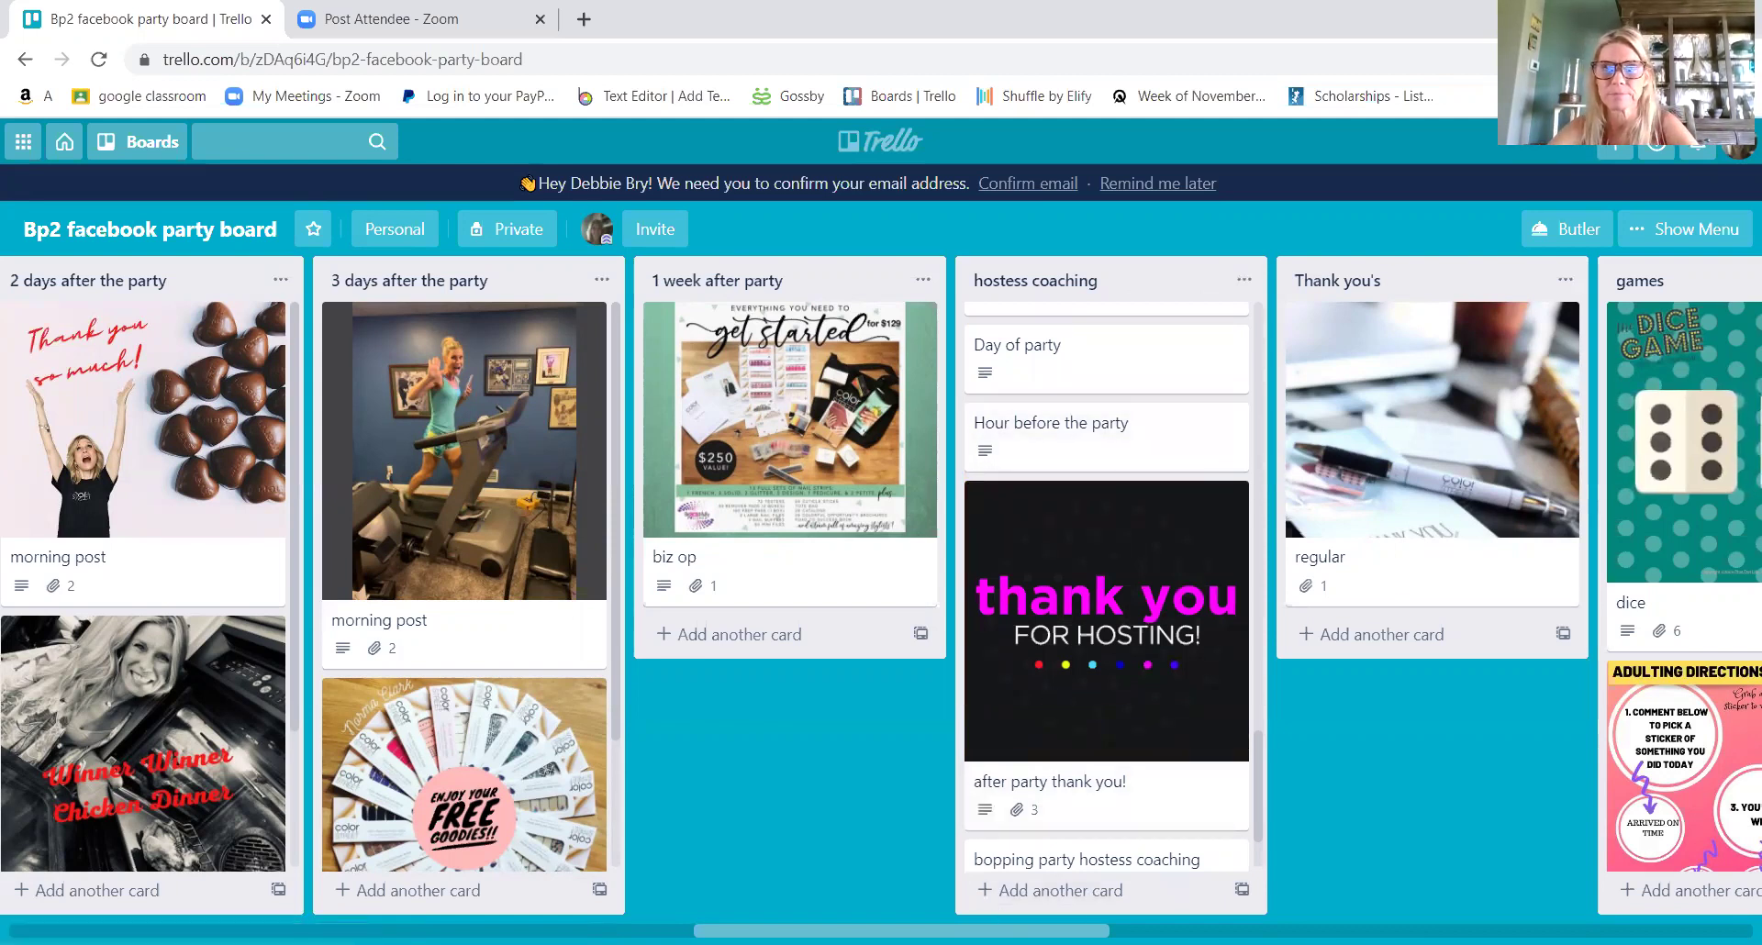
# - Look over the Thank you's list and the games list, including the vacation game and summer cards
pyautogui.moveTo(980, 932); pyautogui.dragTo(1067, 932)
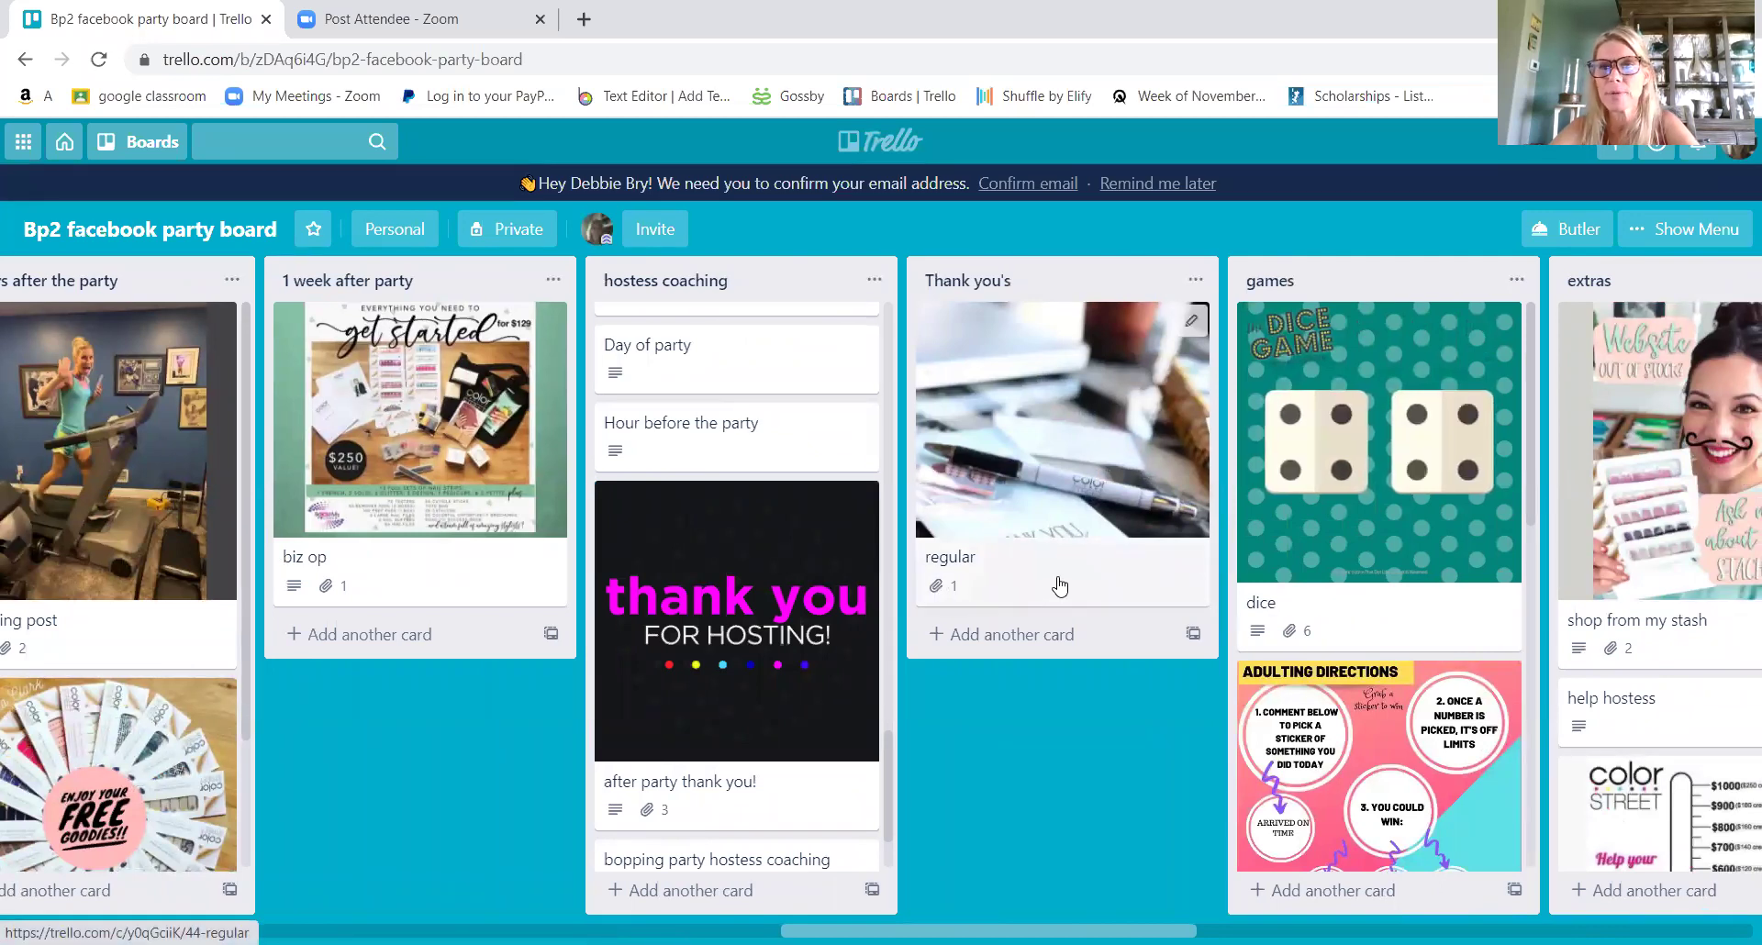
pyautogui.moveTo(975, 932); pyautogui.dragTo(1010, 889)
pyautogui.scroll(-6, 1250, 493)
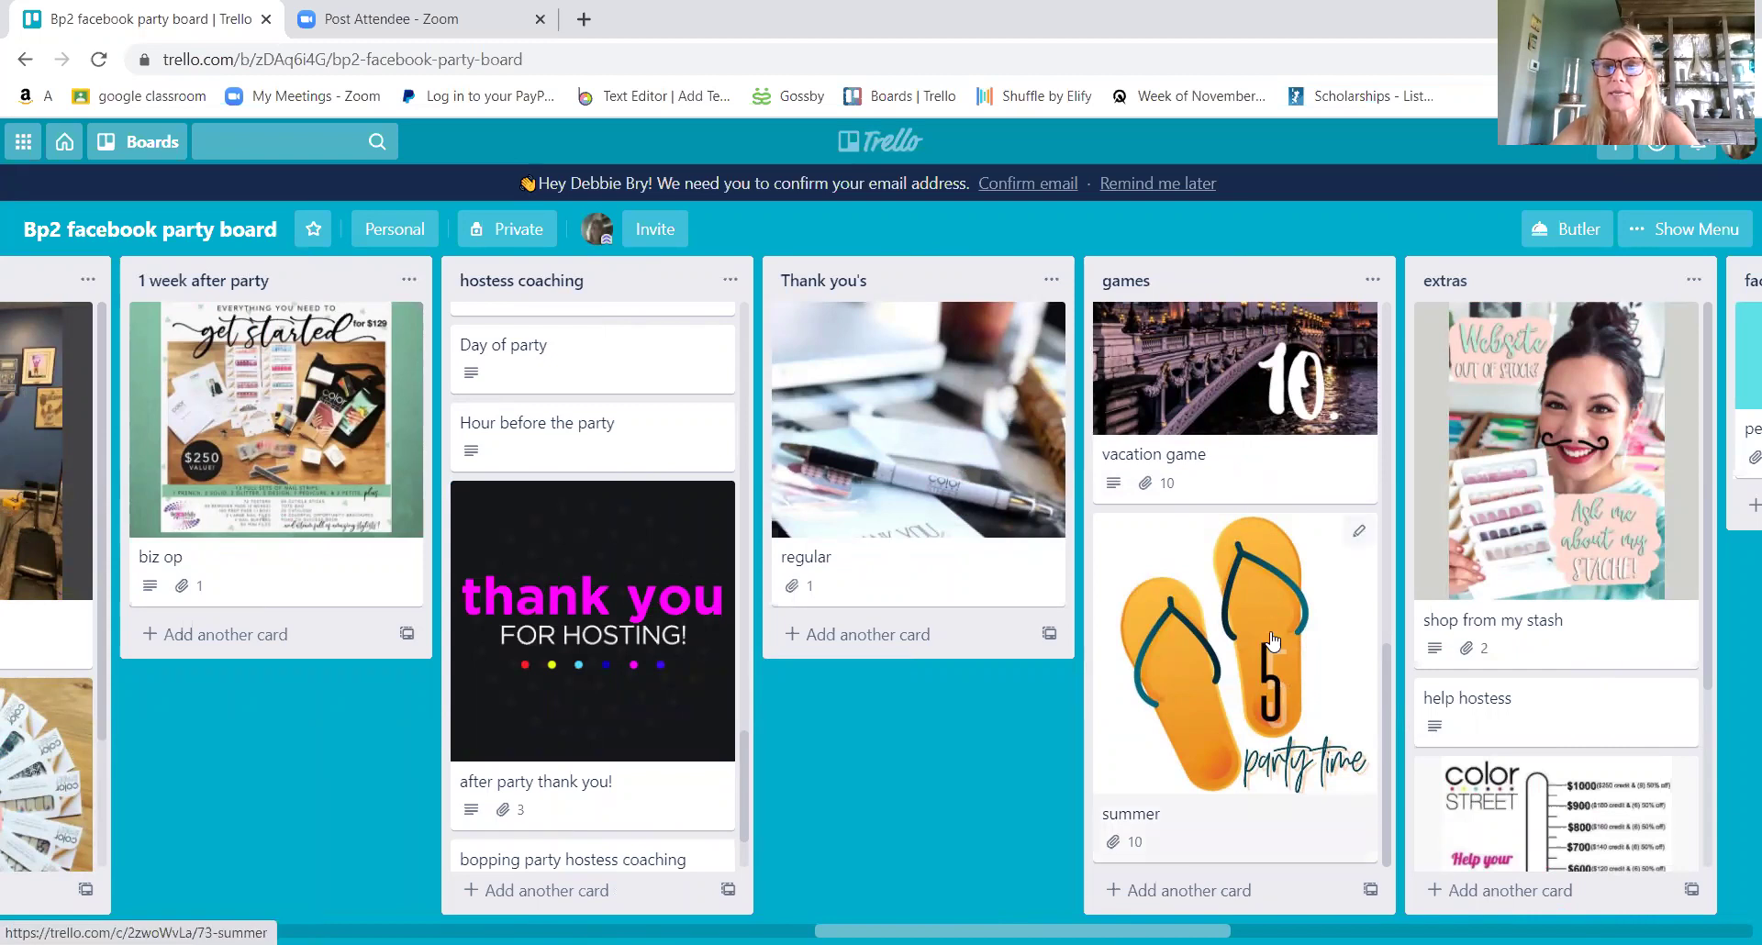
pyautogui.scroll(5, 1262, 587)
pyautogui.scroll(-5, 1285, 619)
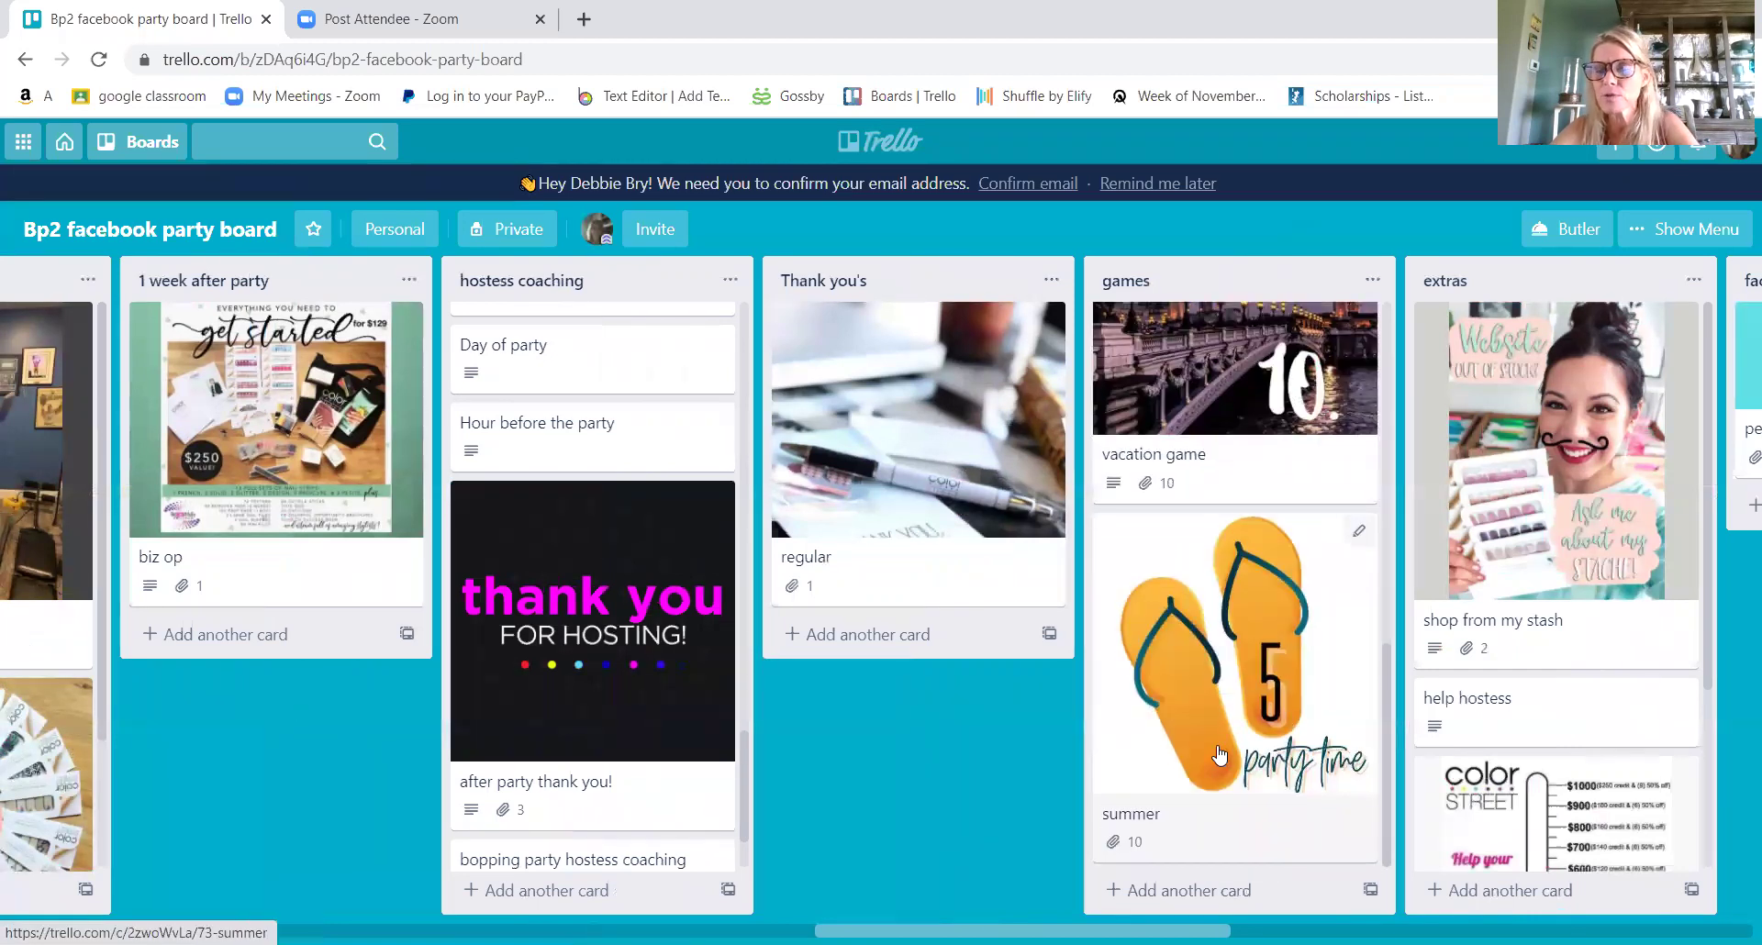
pyautogui.scroll(3, 1218, 755)
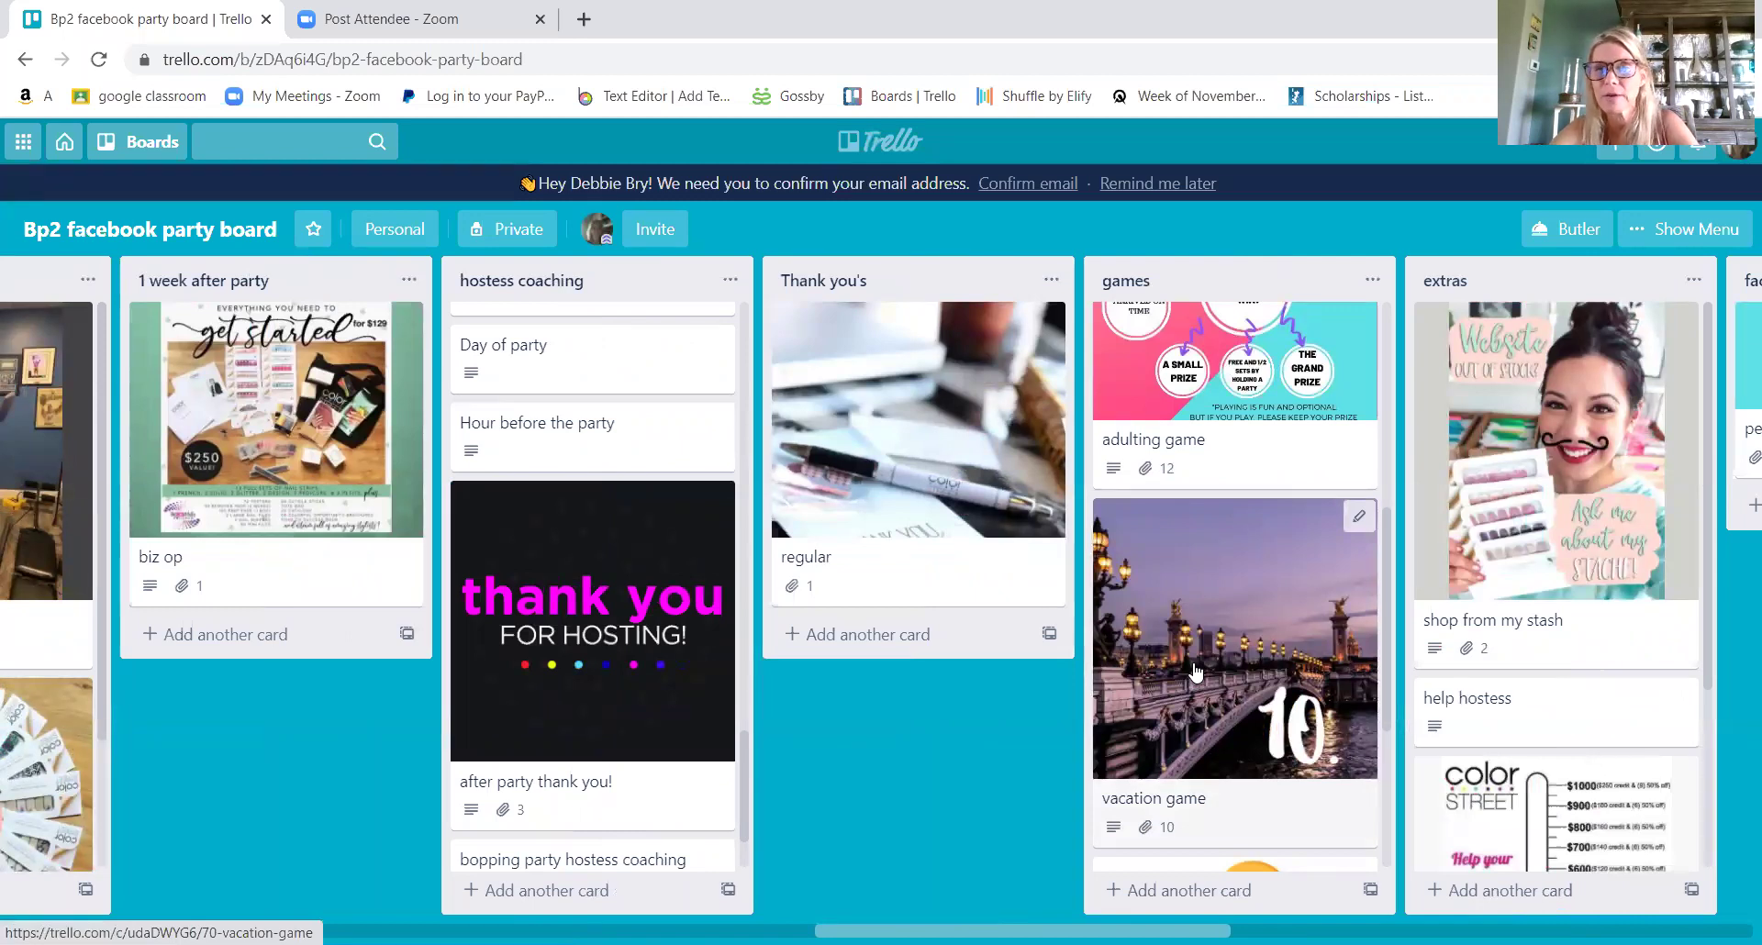
pyautogui.scroll(-3, 1195, 673)
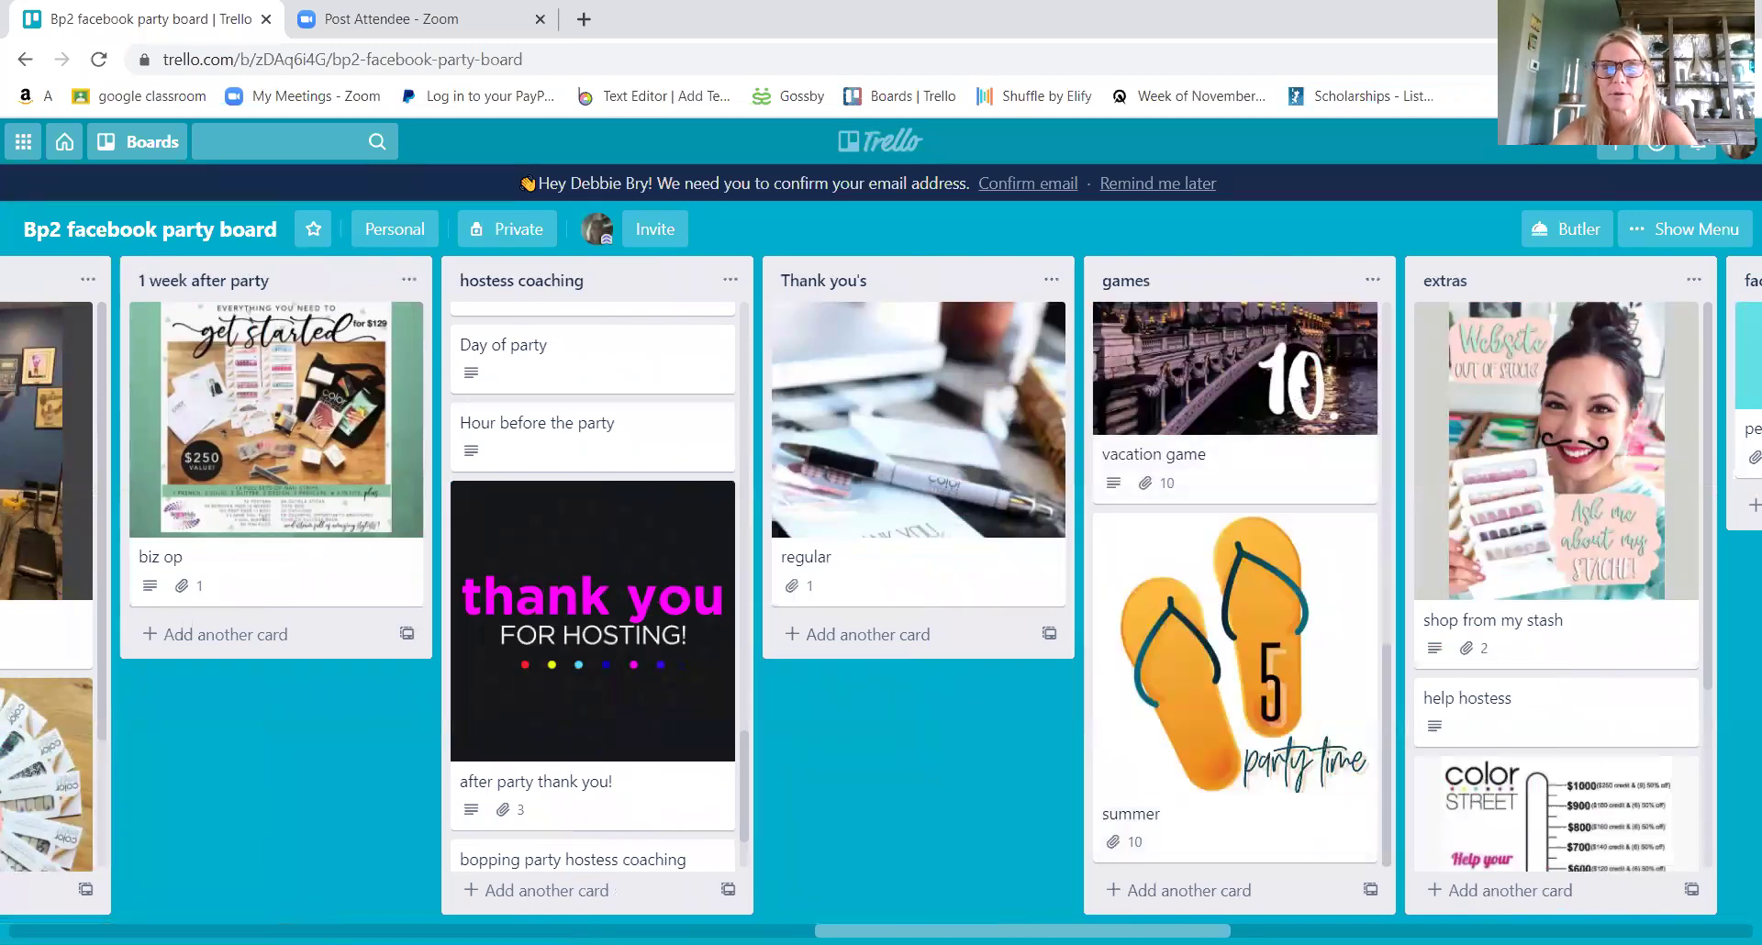
# - Look through the extras list down to the party meter card and continue to the facebook cover list
pyautogui.moveTo(986, 884); pyautogui.dragTo(670, 883)
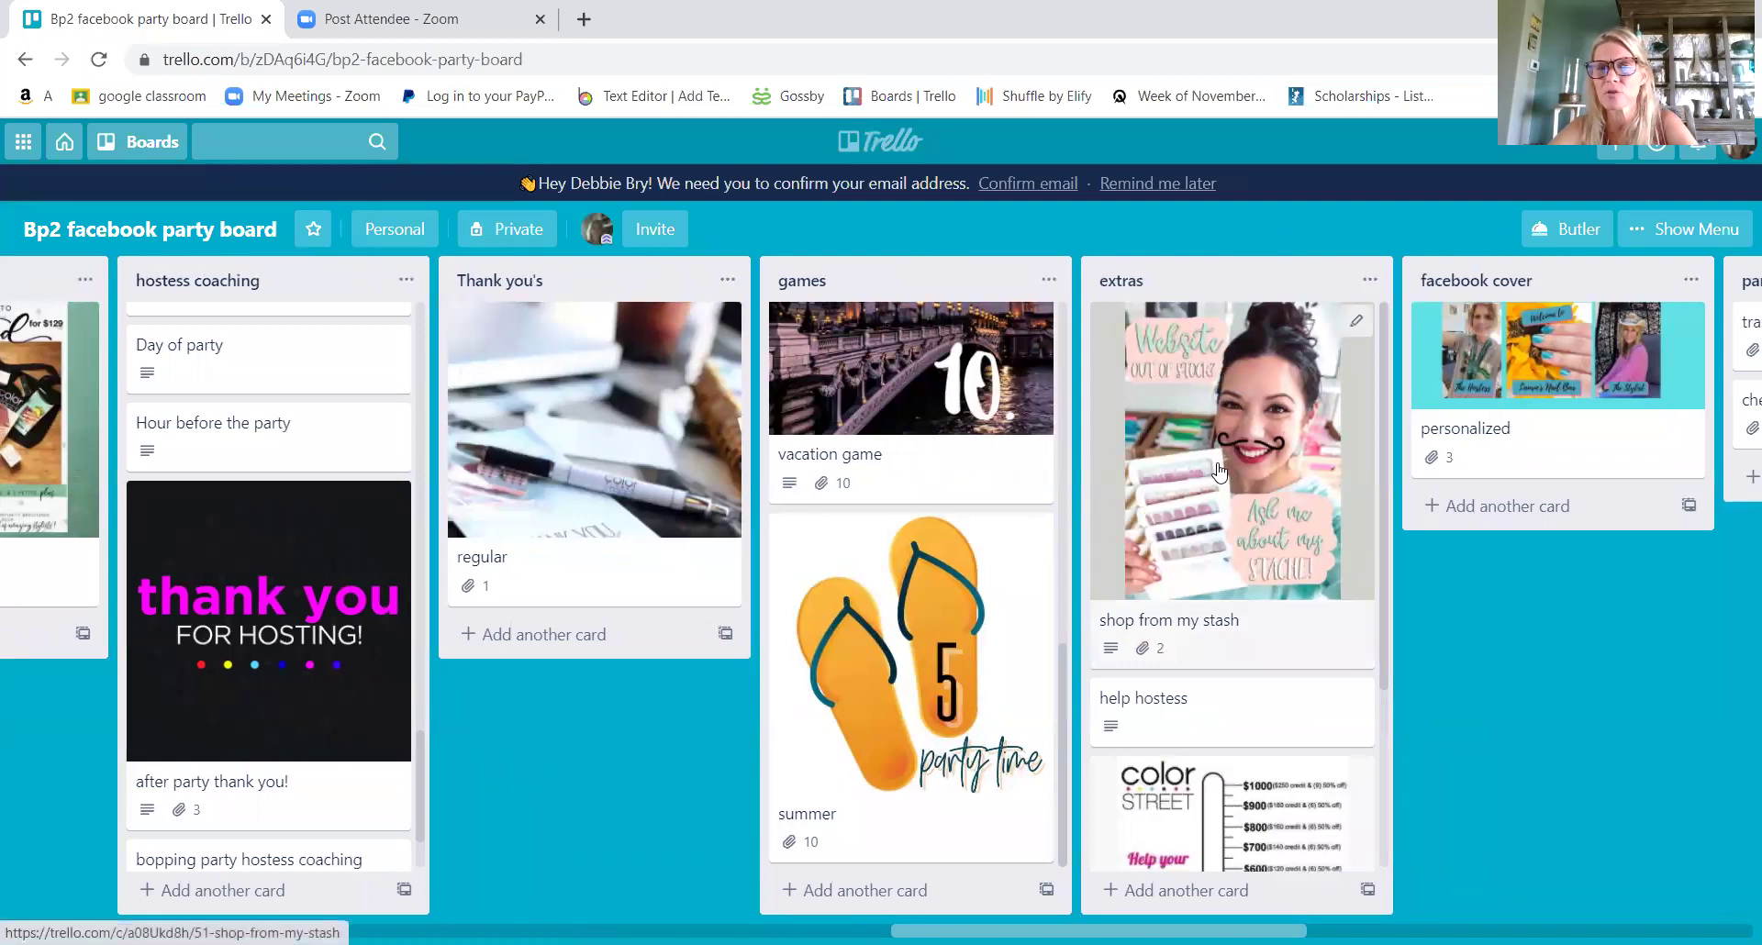
pyautogui.scroll(-3, 1228, 459)
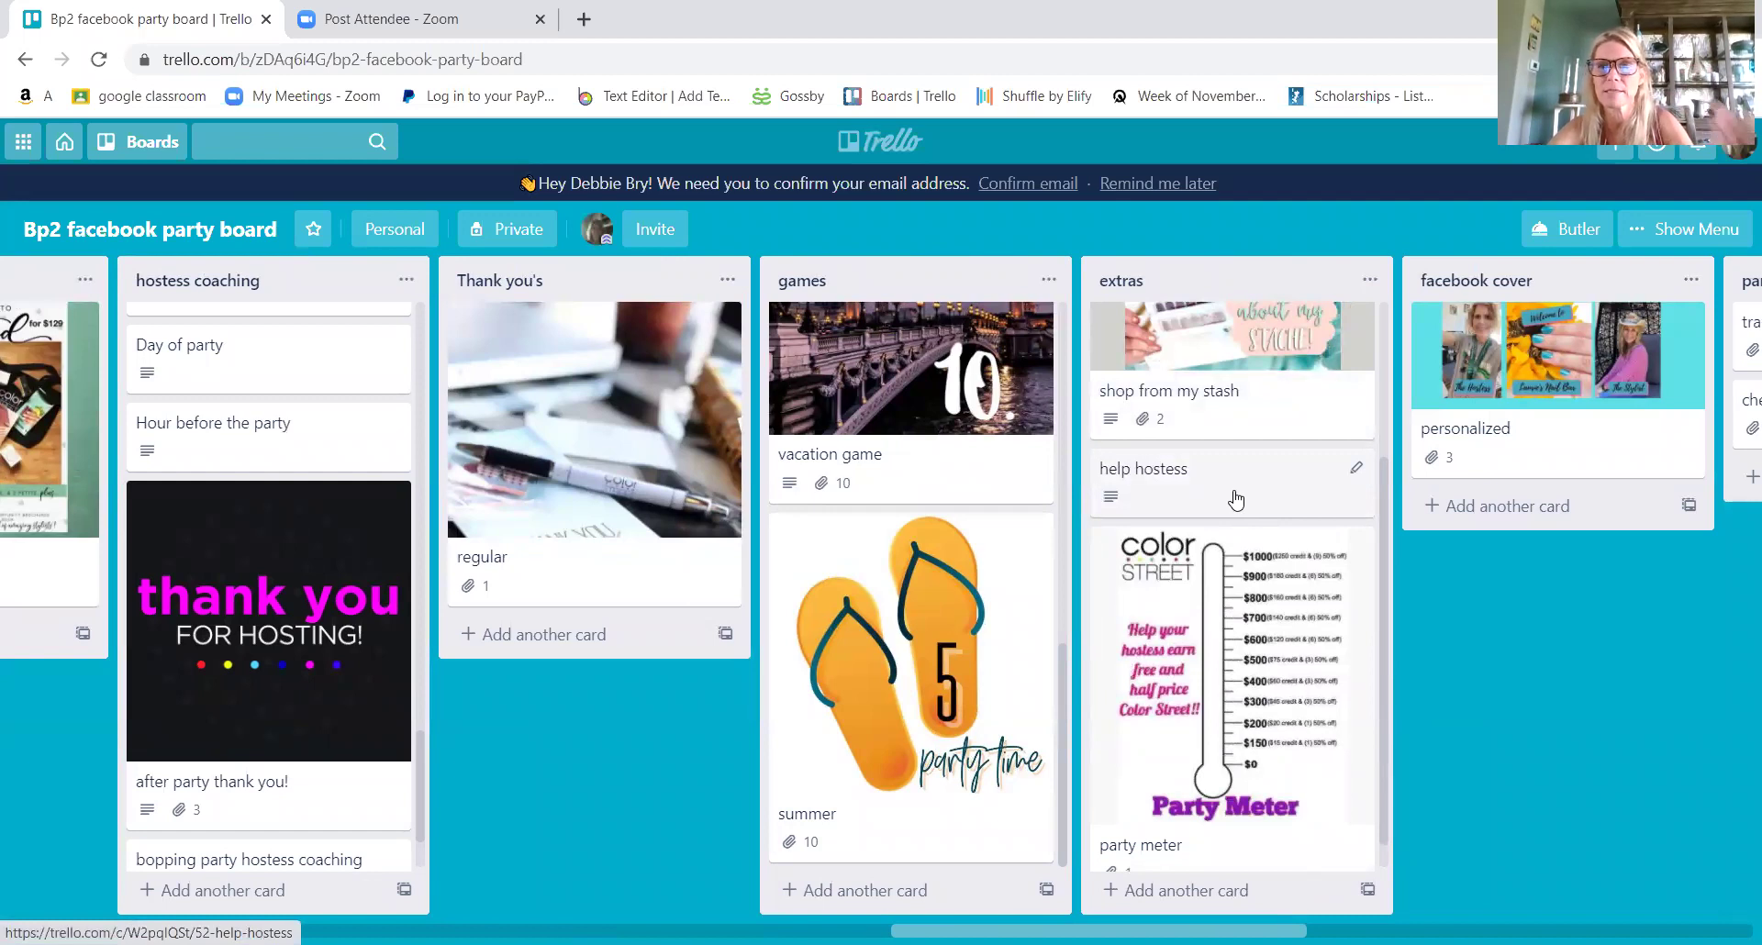
pyautogui.scroll(-1, 1164, 836)
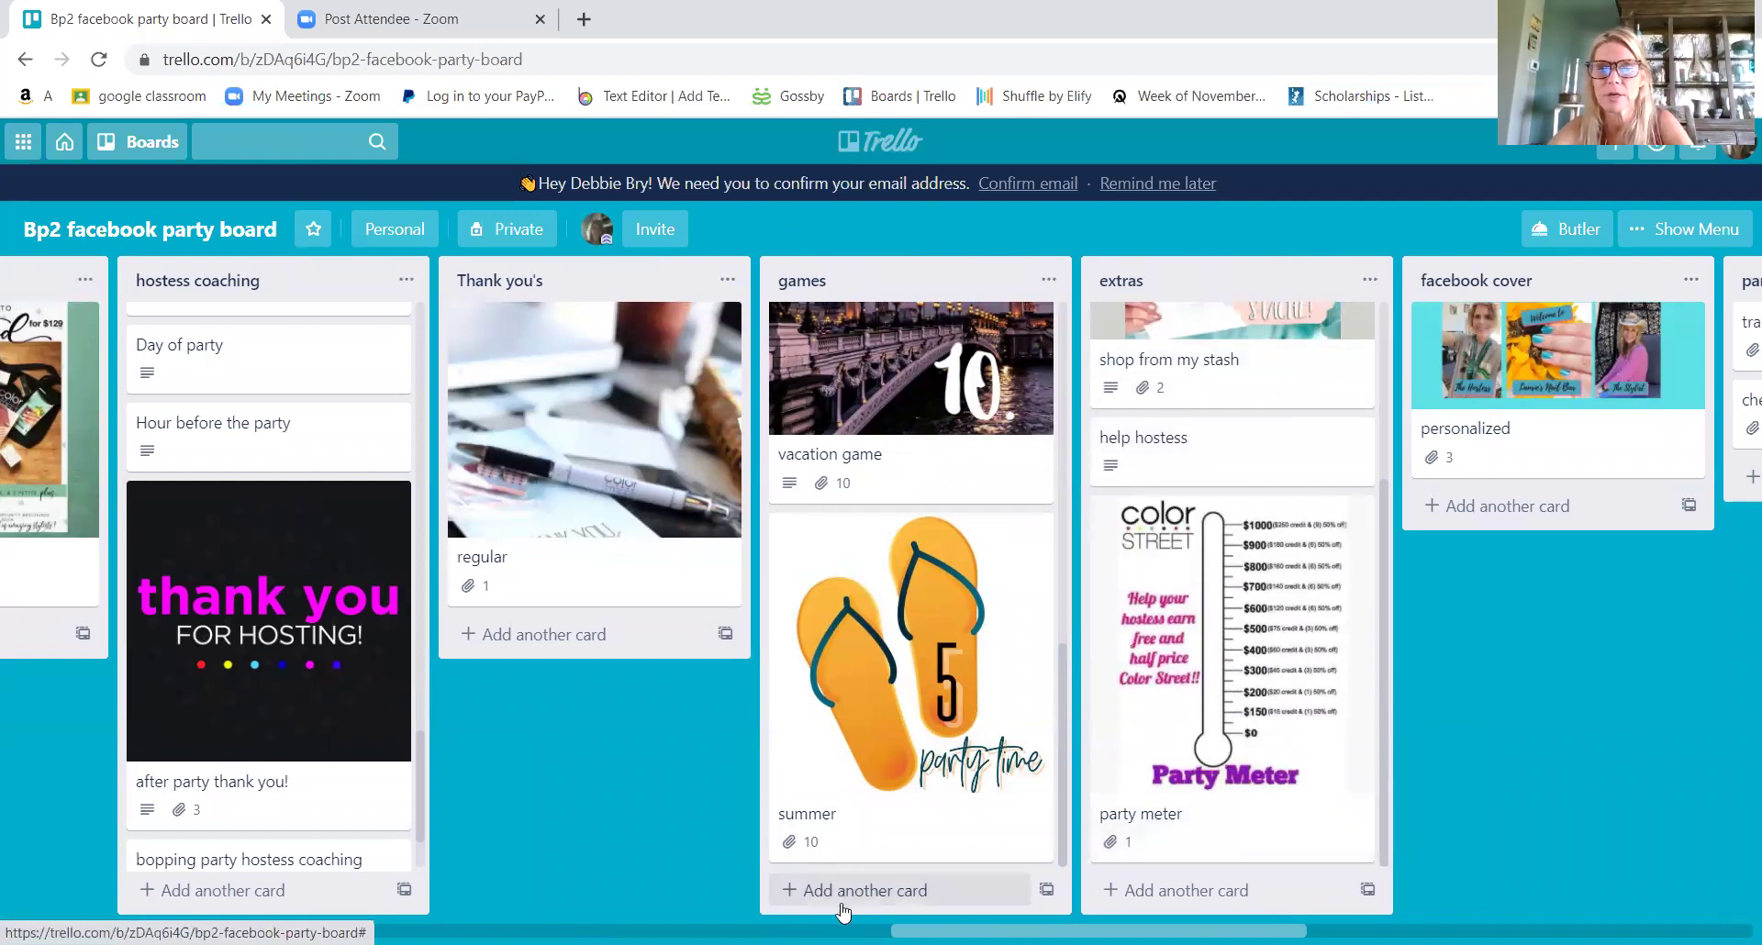
pyautogui.moveTo(1475, 554); pyautogui.dragTo(1063, 554)
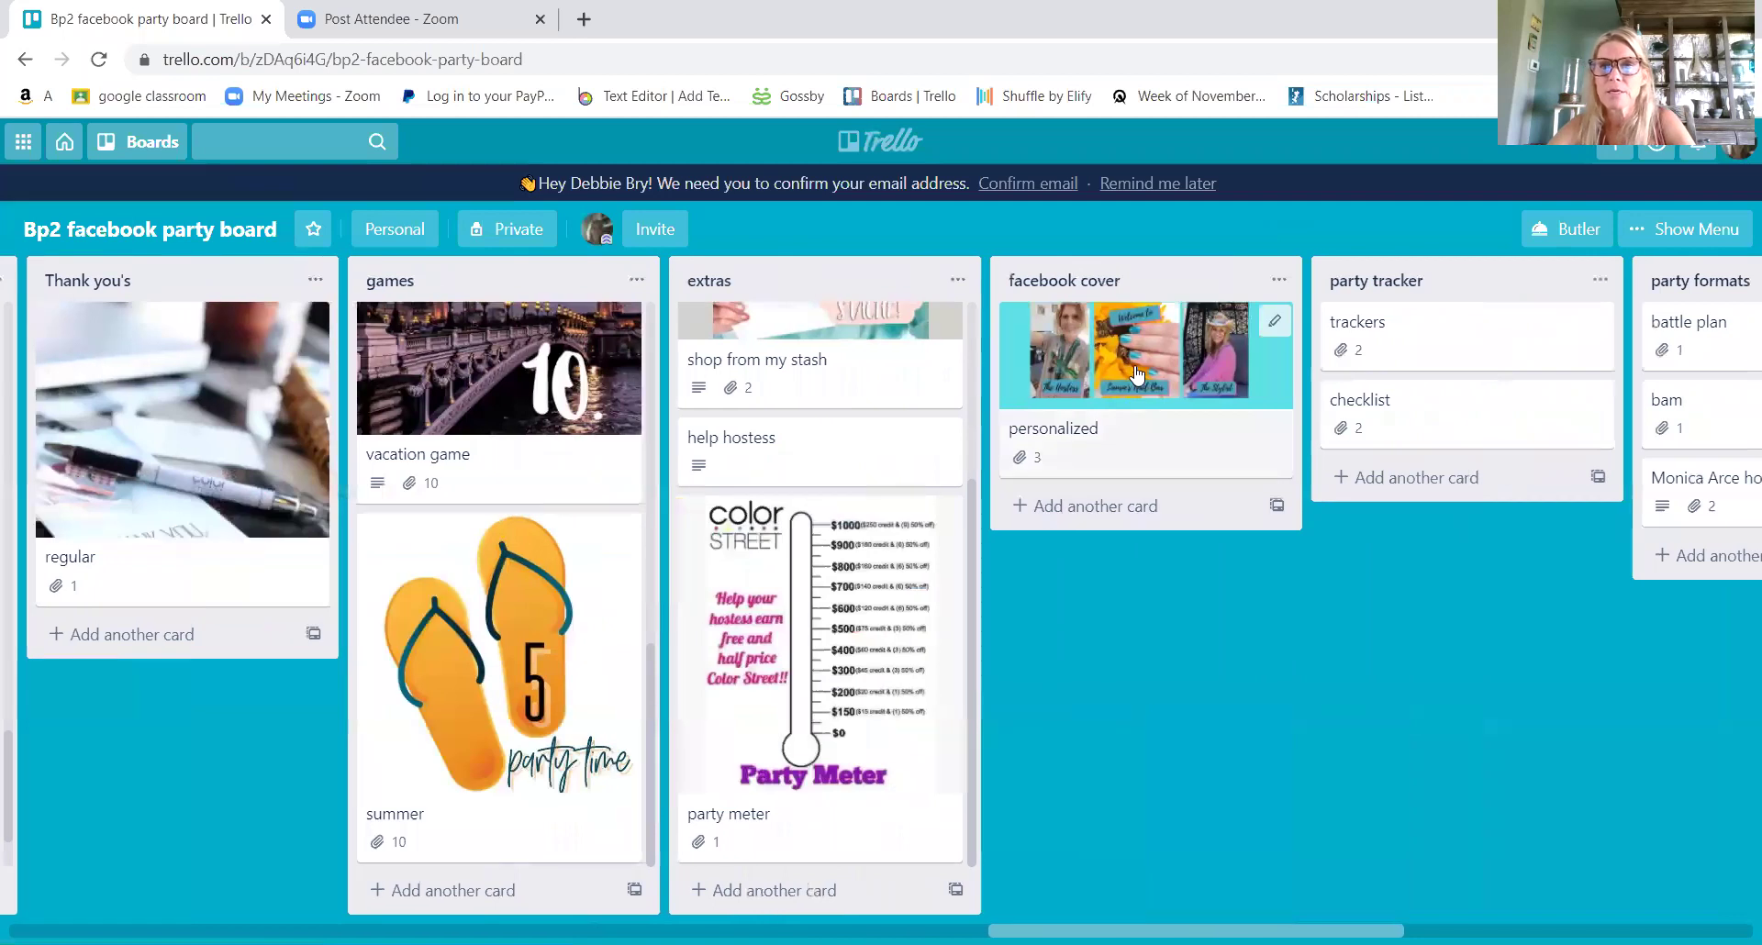
# - Review the "personalized" card in the facebook cover list, previewing its first two cover background images, and close it
pyautogui.click(1121, 443)
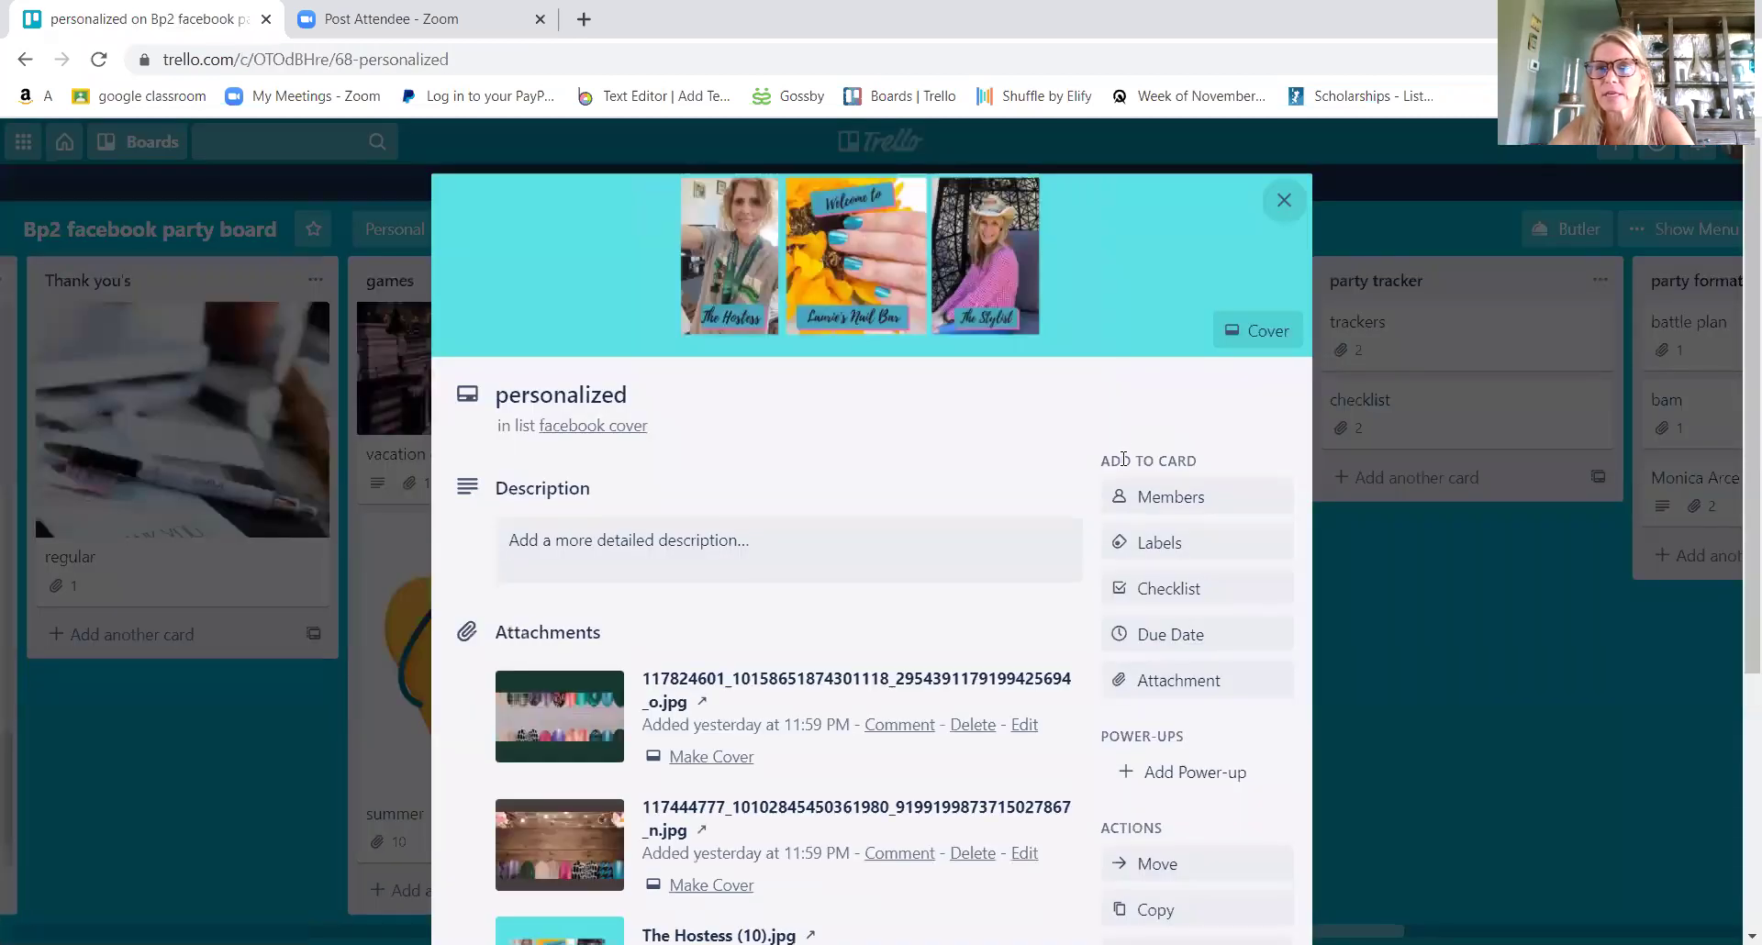
pyautogui.click(778, 705)
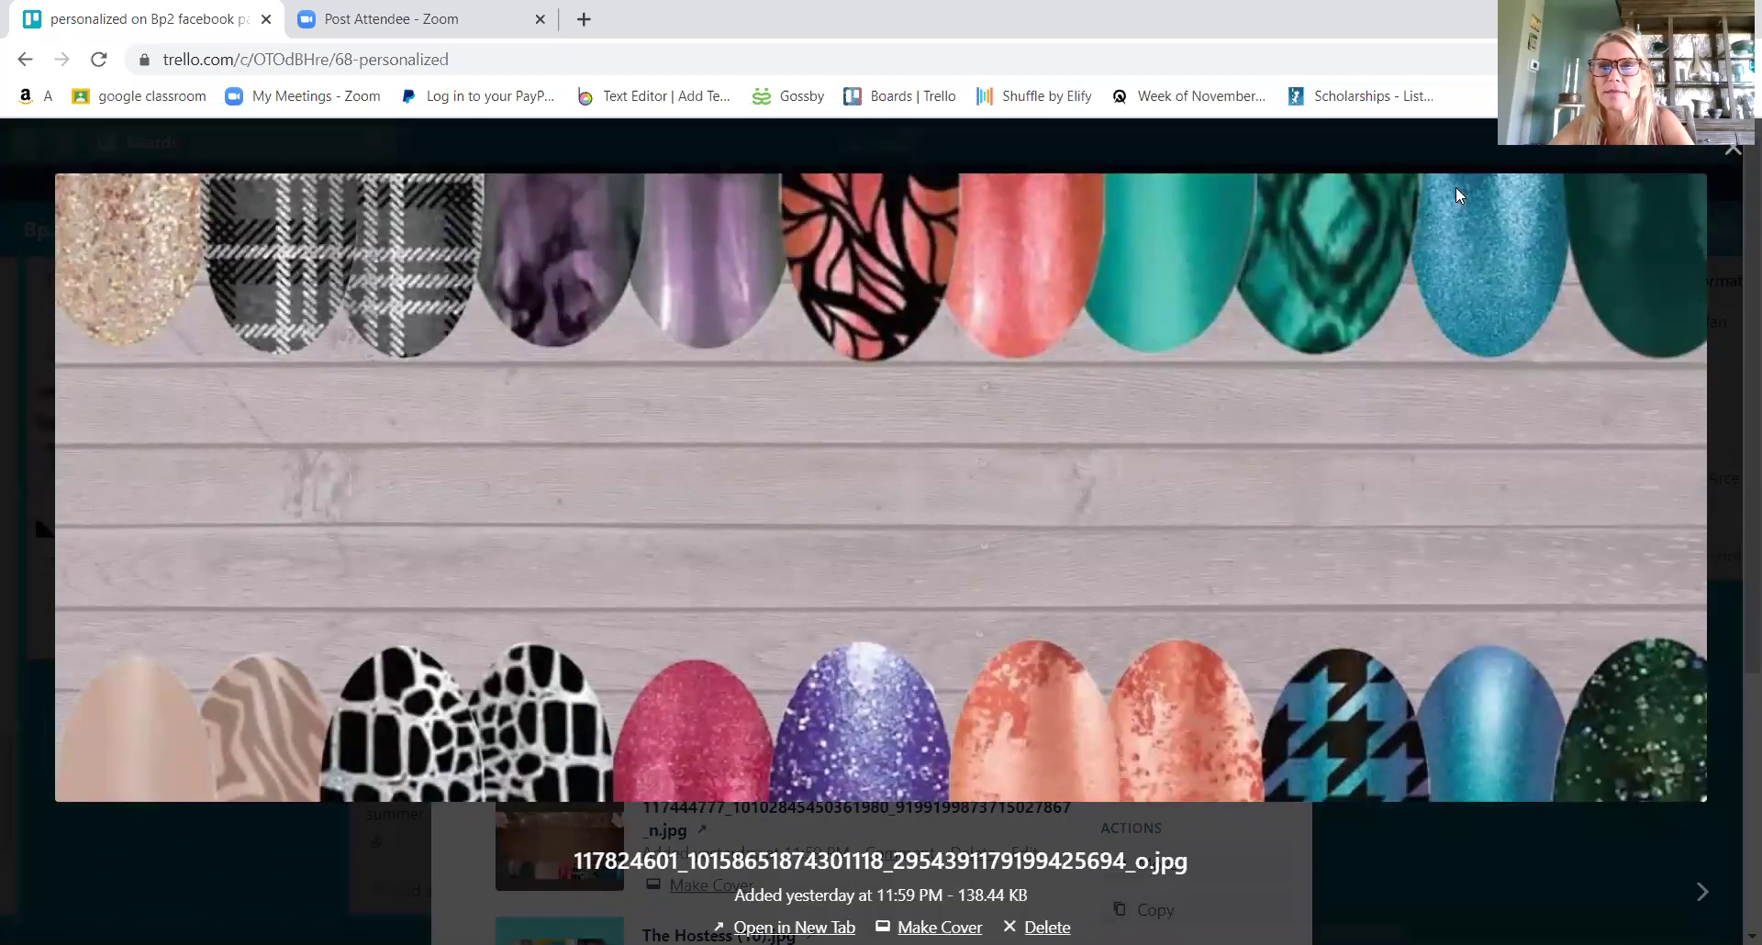
pyautogui.click(1733, 155)
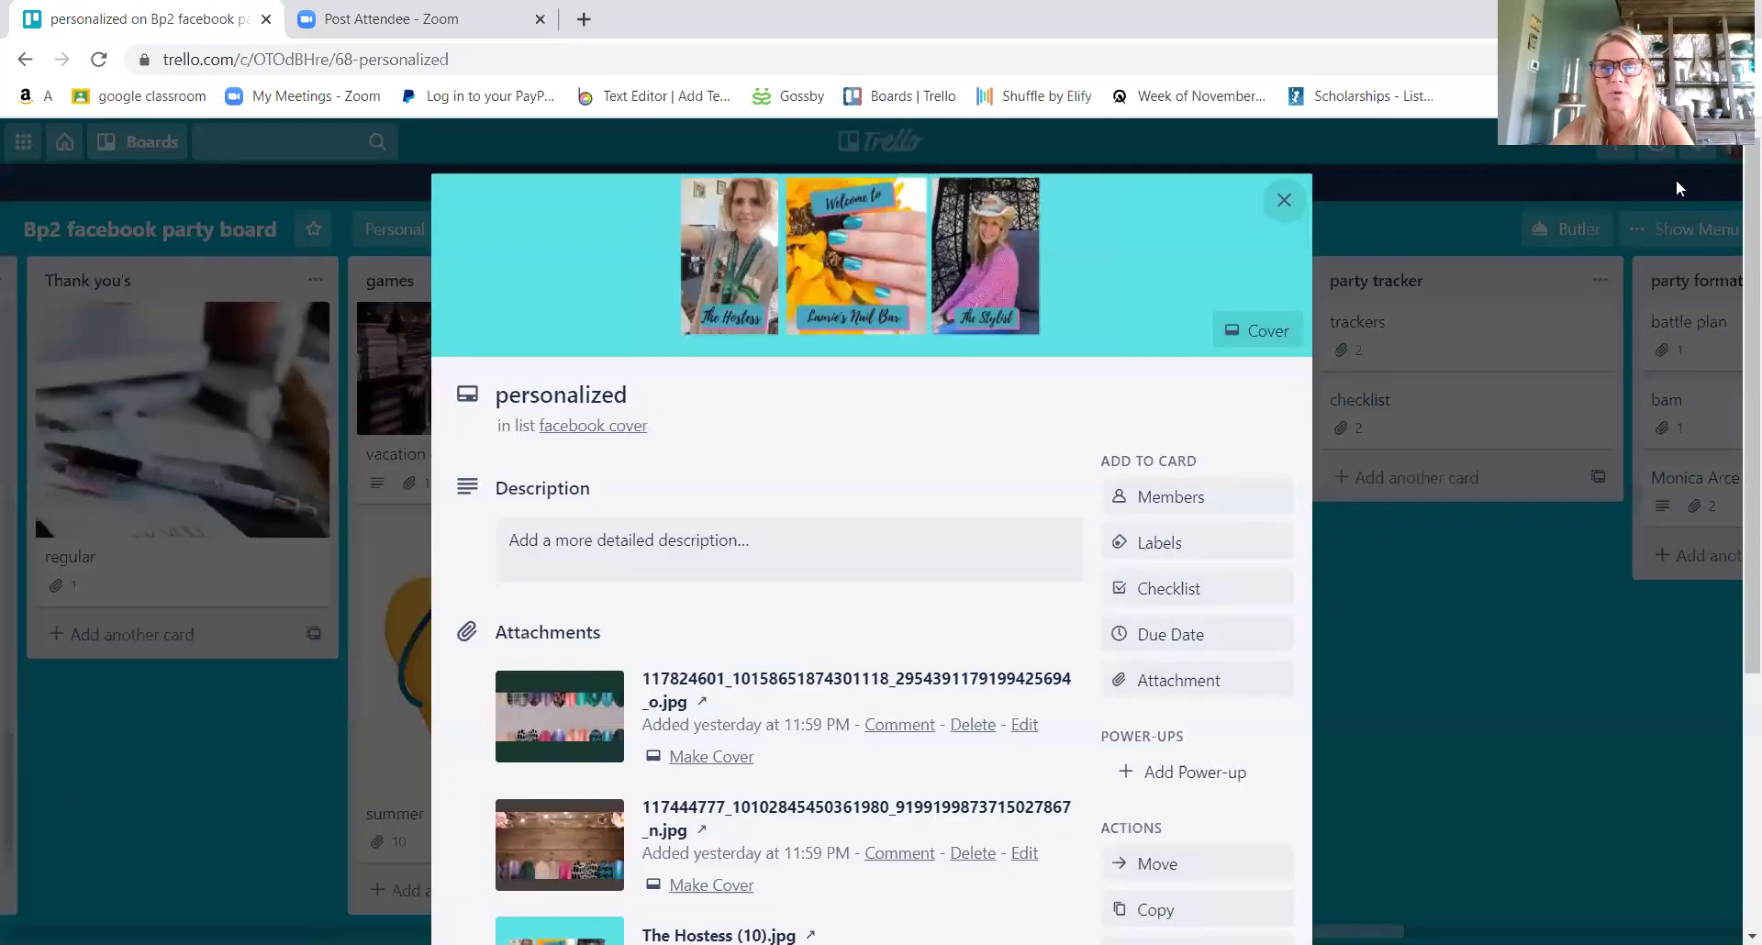
pyautogui.click(738, 829)
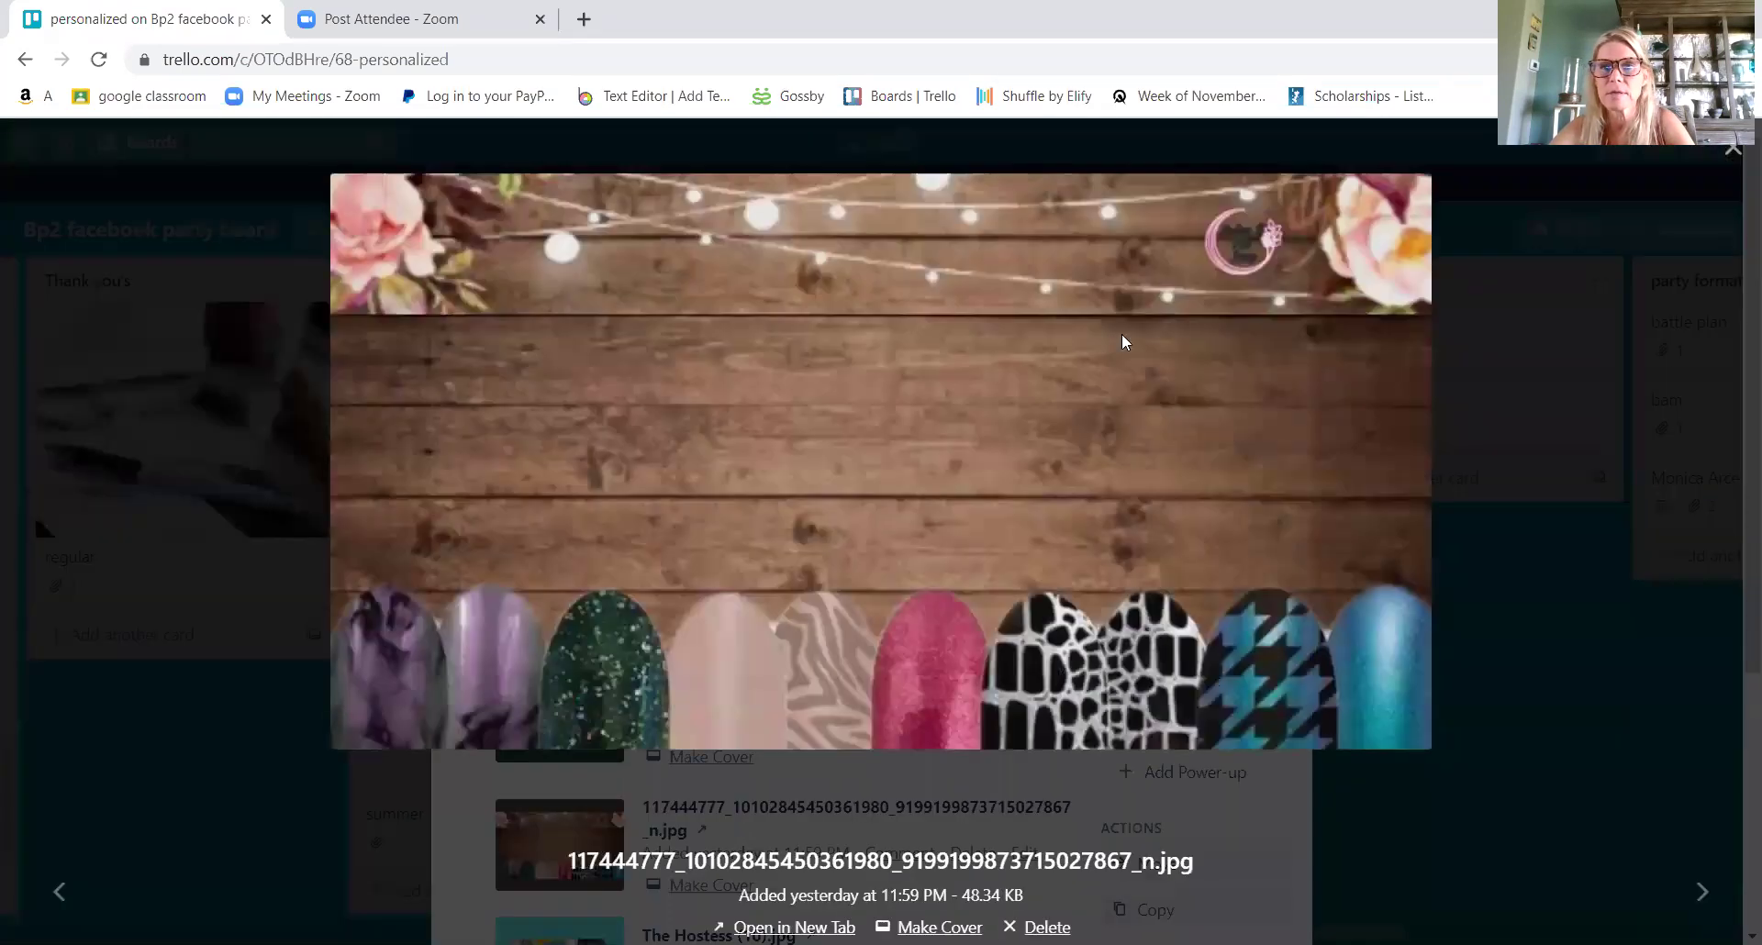
pyautogui.click(1358, 198)
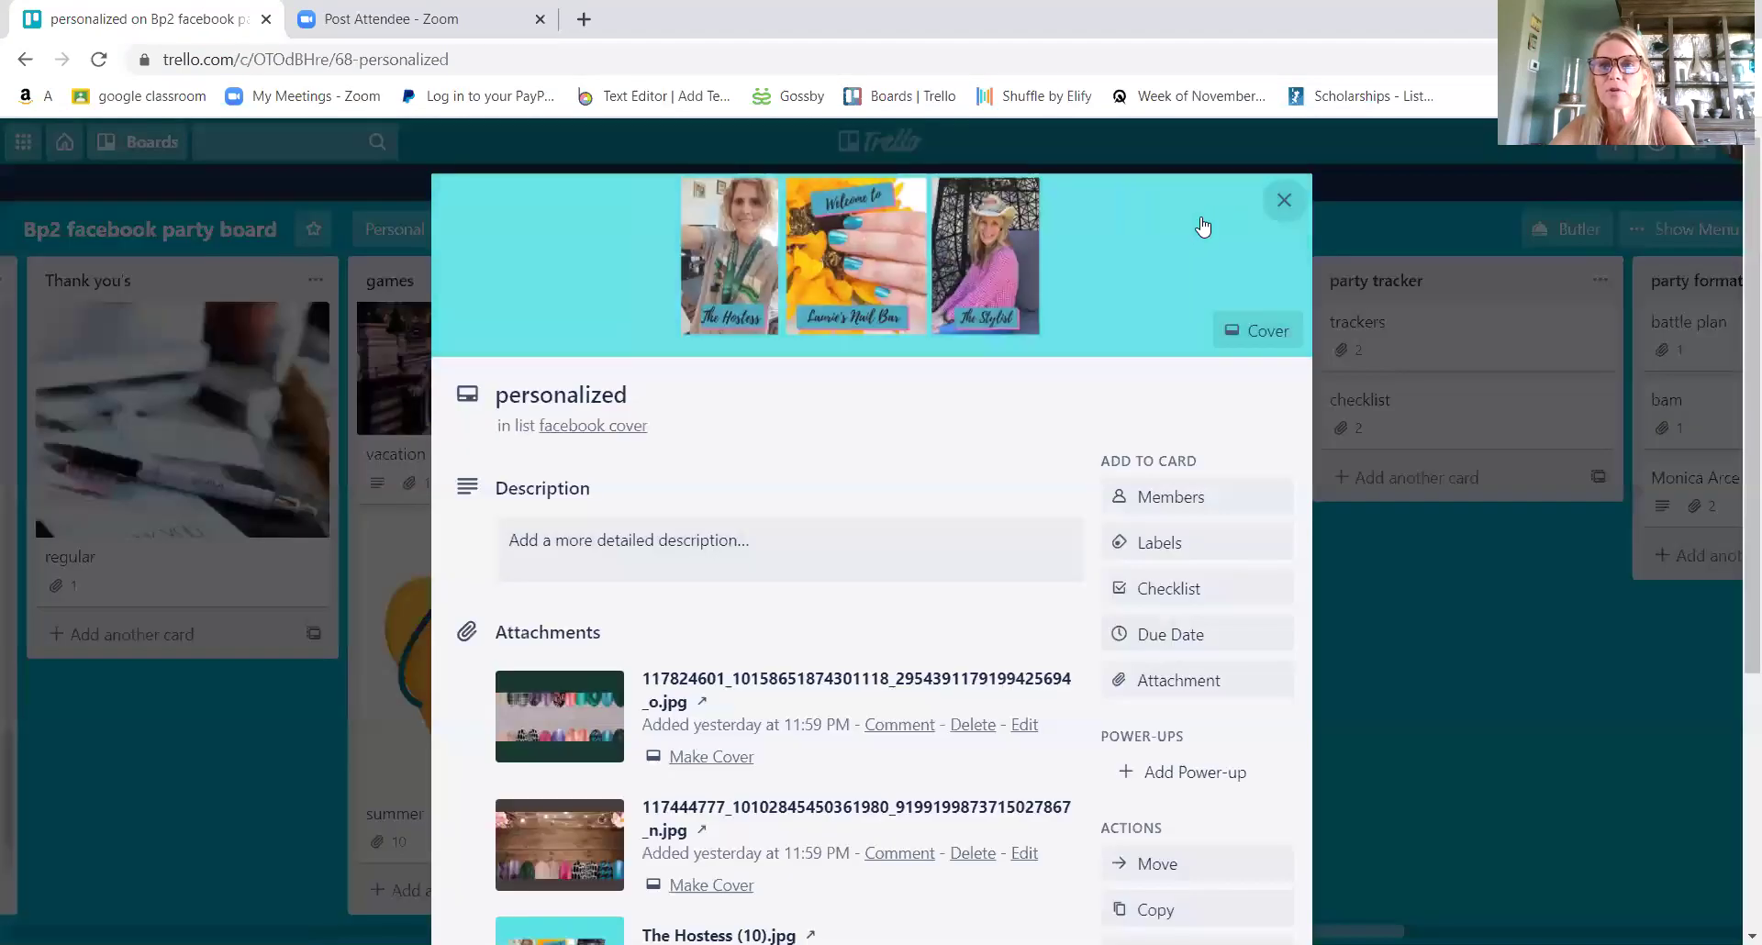
pyautogui.click(1279, 196)
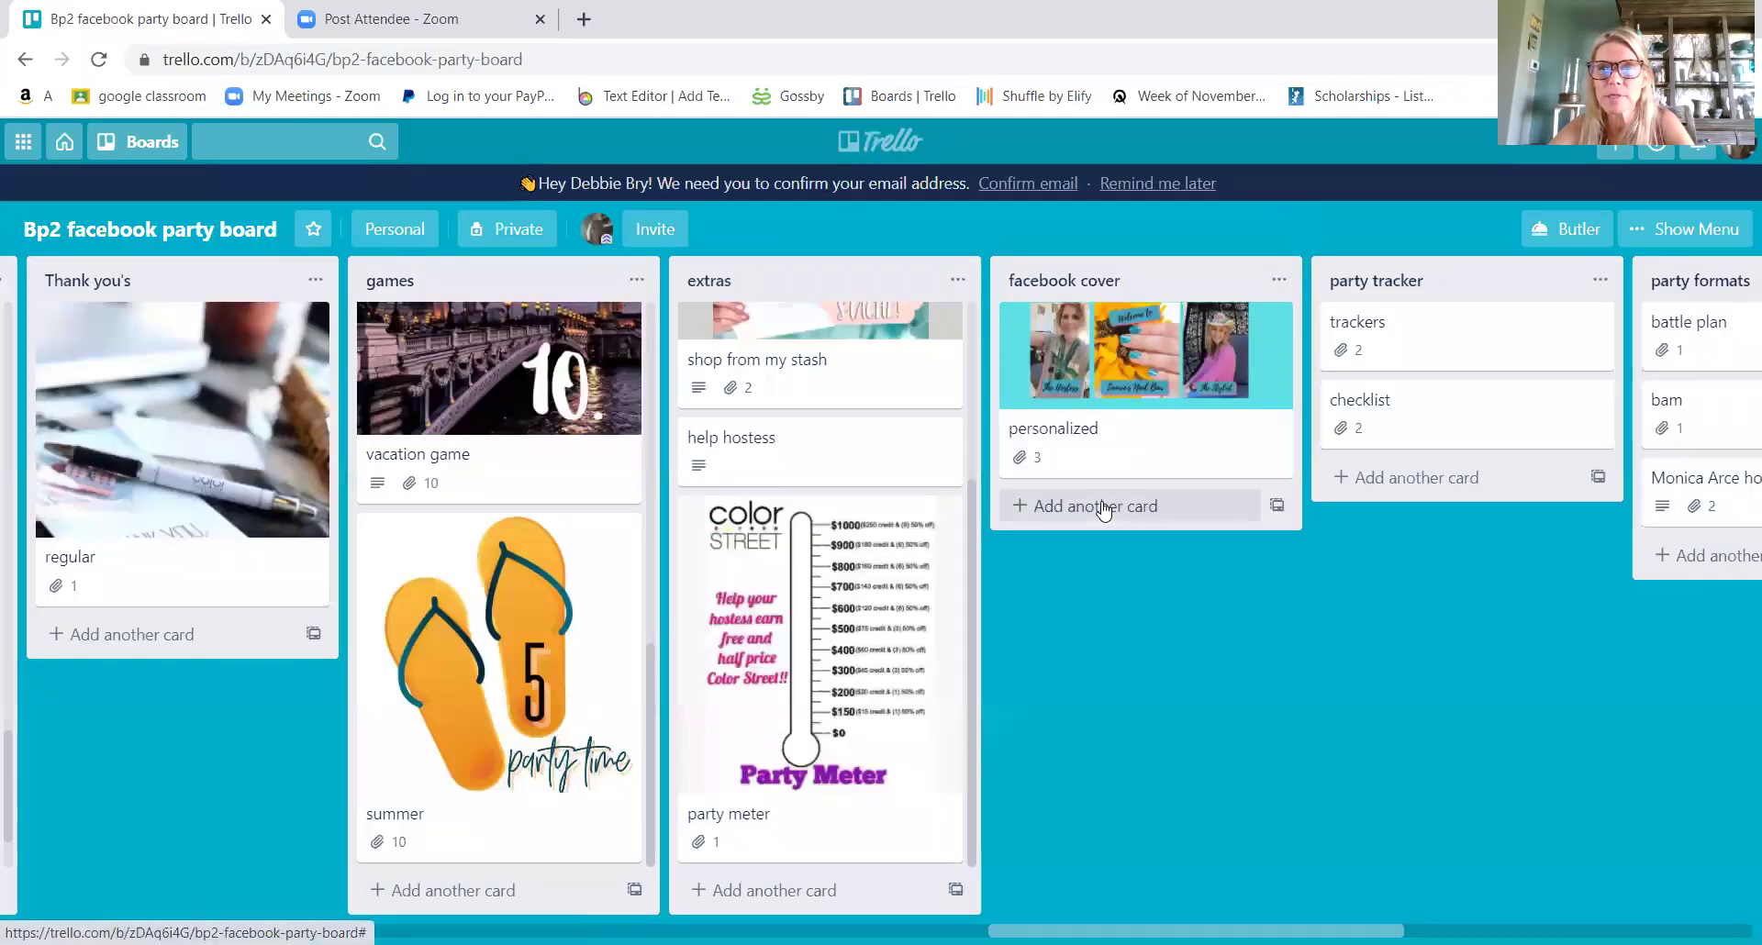
# - Open the "trackers" card in the party tracker list and view its attachment "BAM Facebook Party Tracker (1).docx"
pyautogui.hscroll(5, 1009, 355)
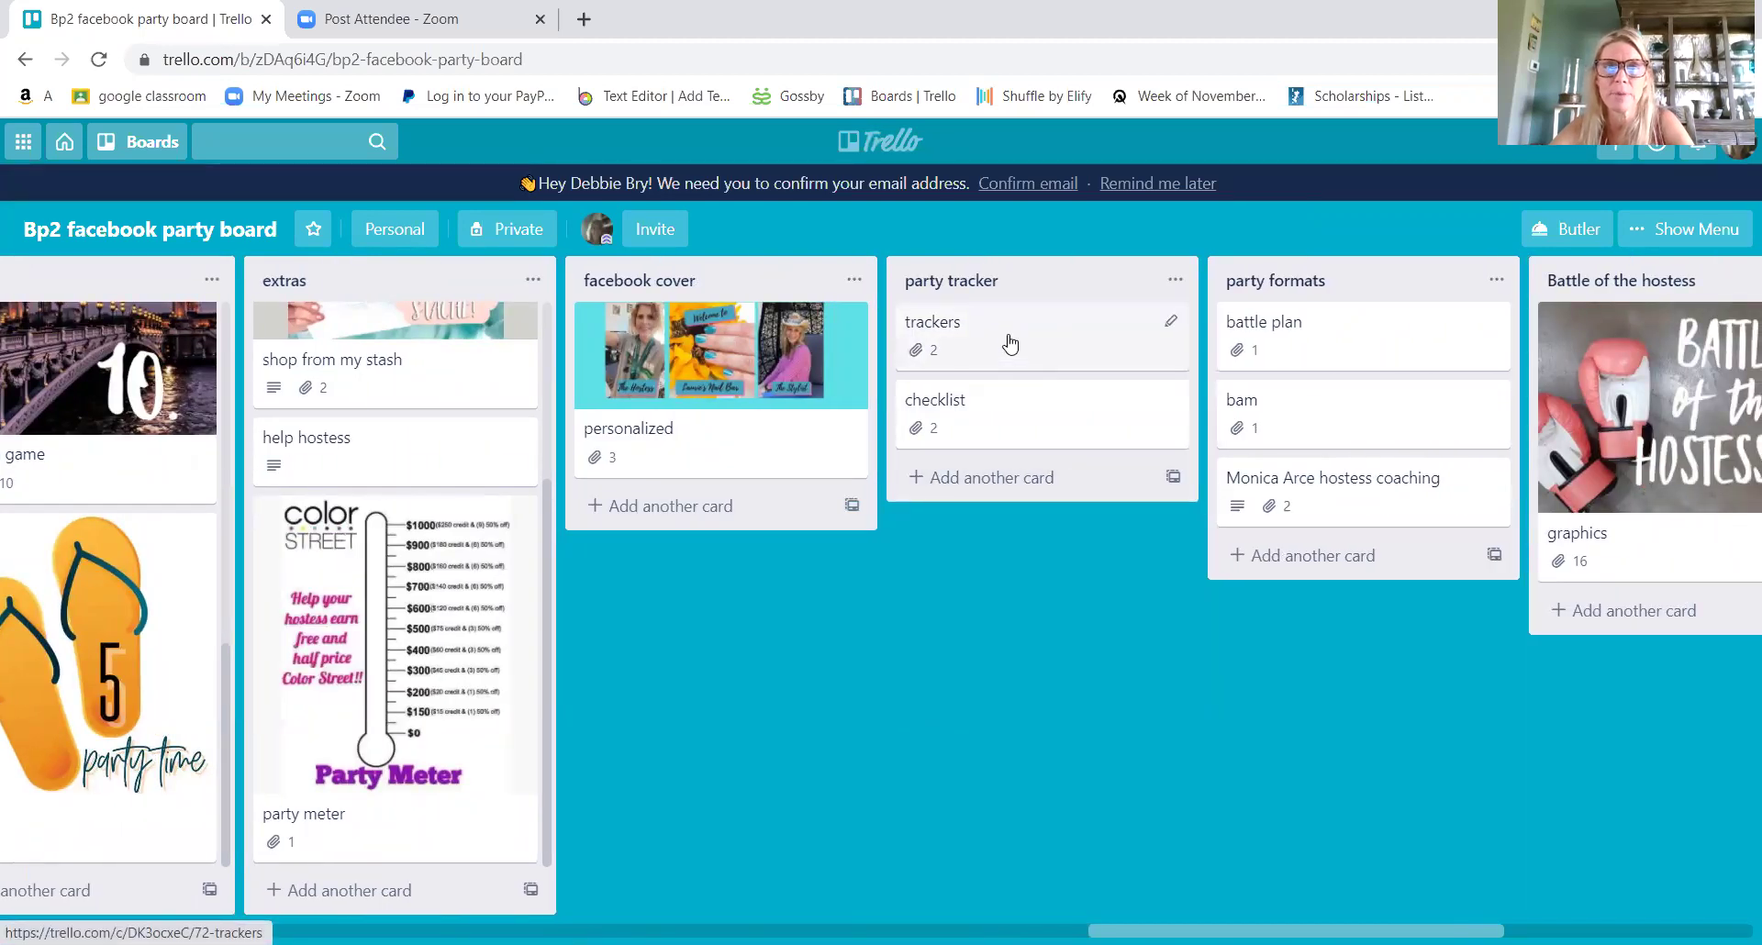
pyautogui.click(1010, 345)
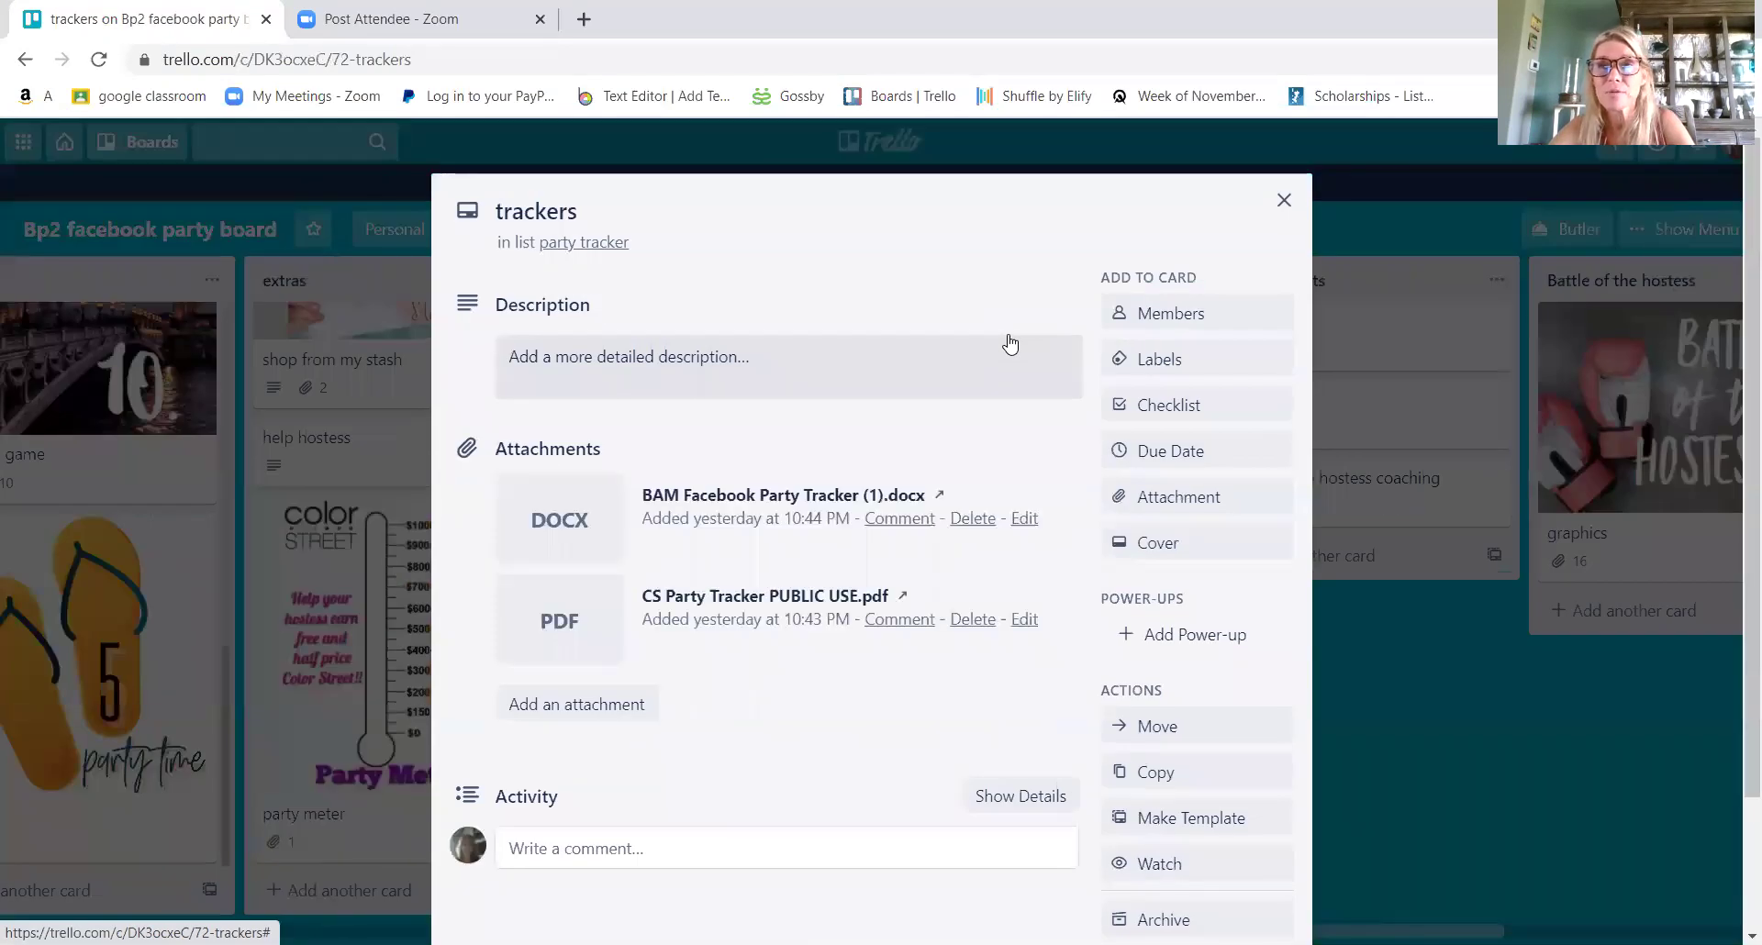
pyautogui.click(777, 518)
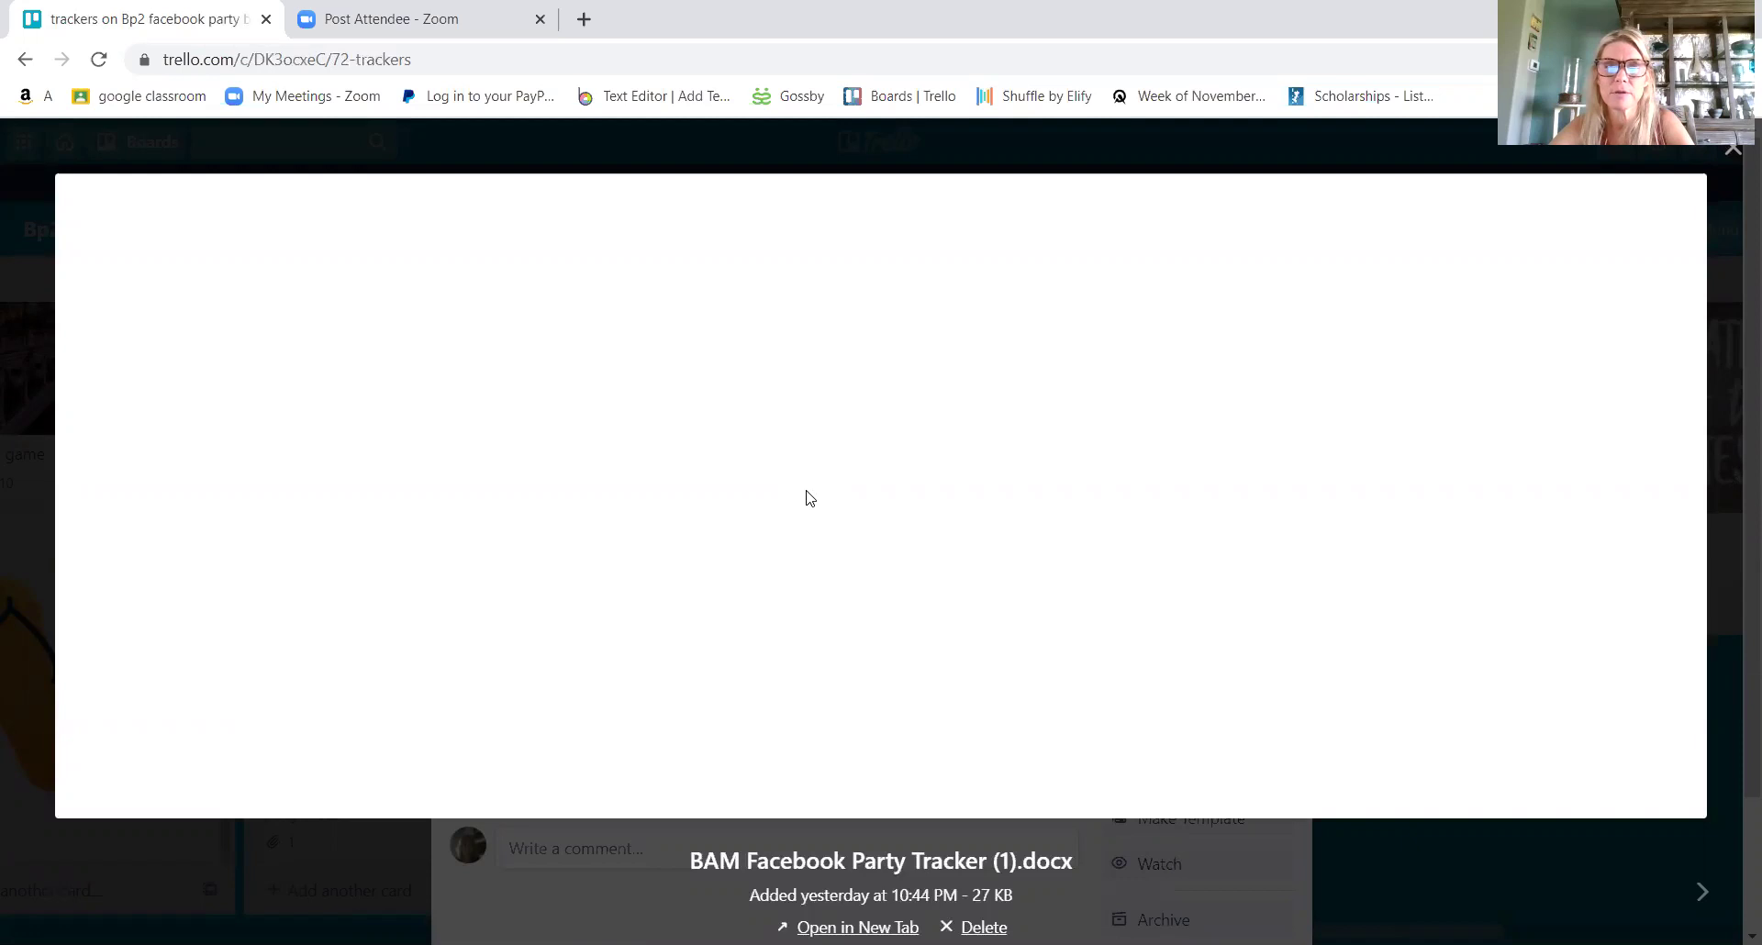
pyautogui.click(1733, 150)
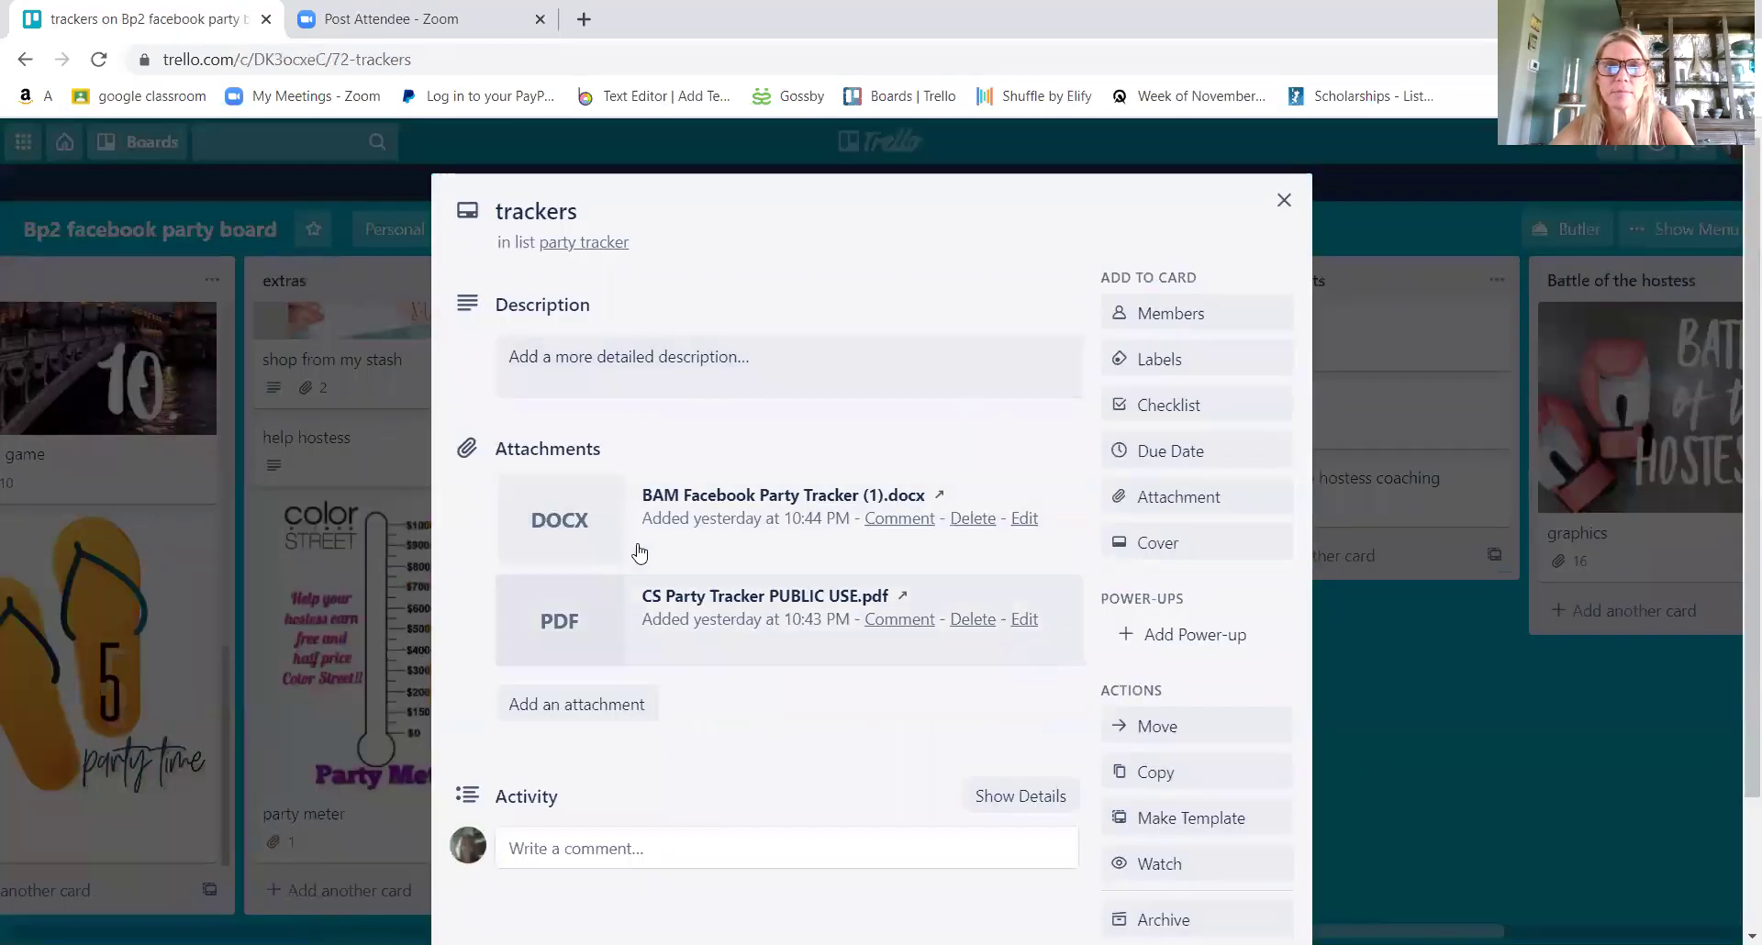
pyautogui.click(538, 533)
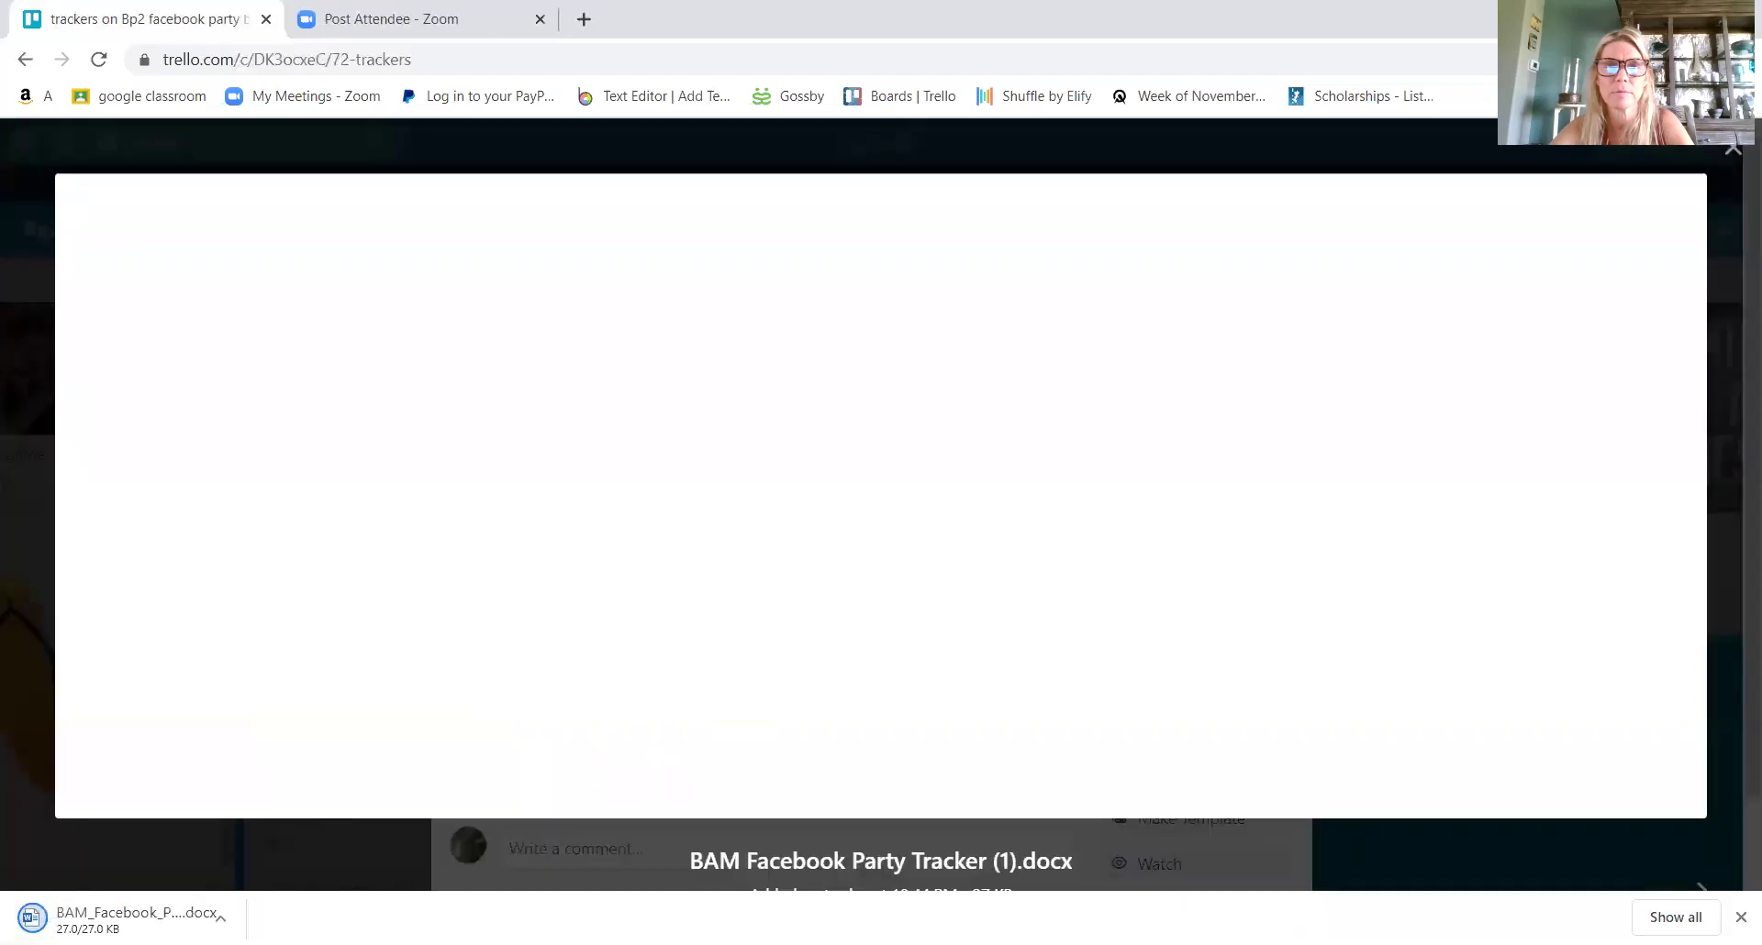
pyautogui.click(1738, 164)
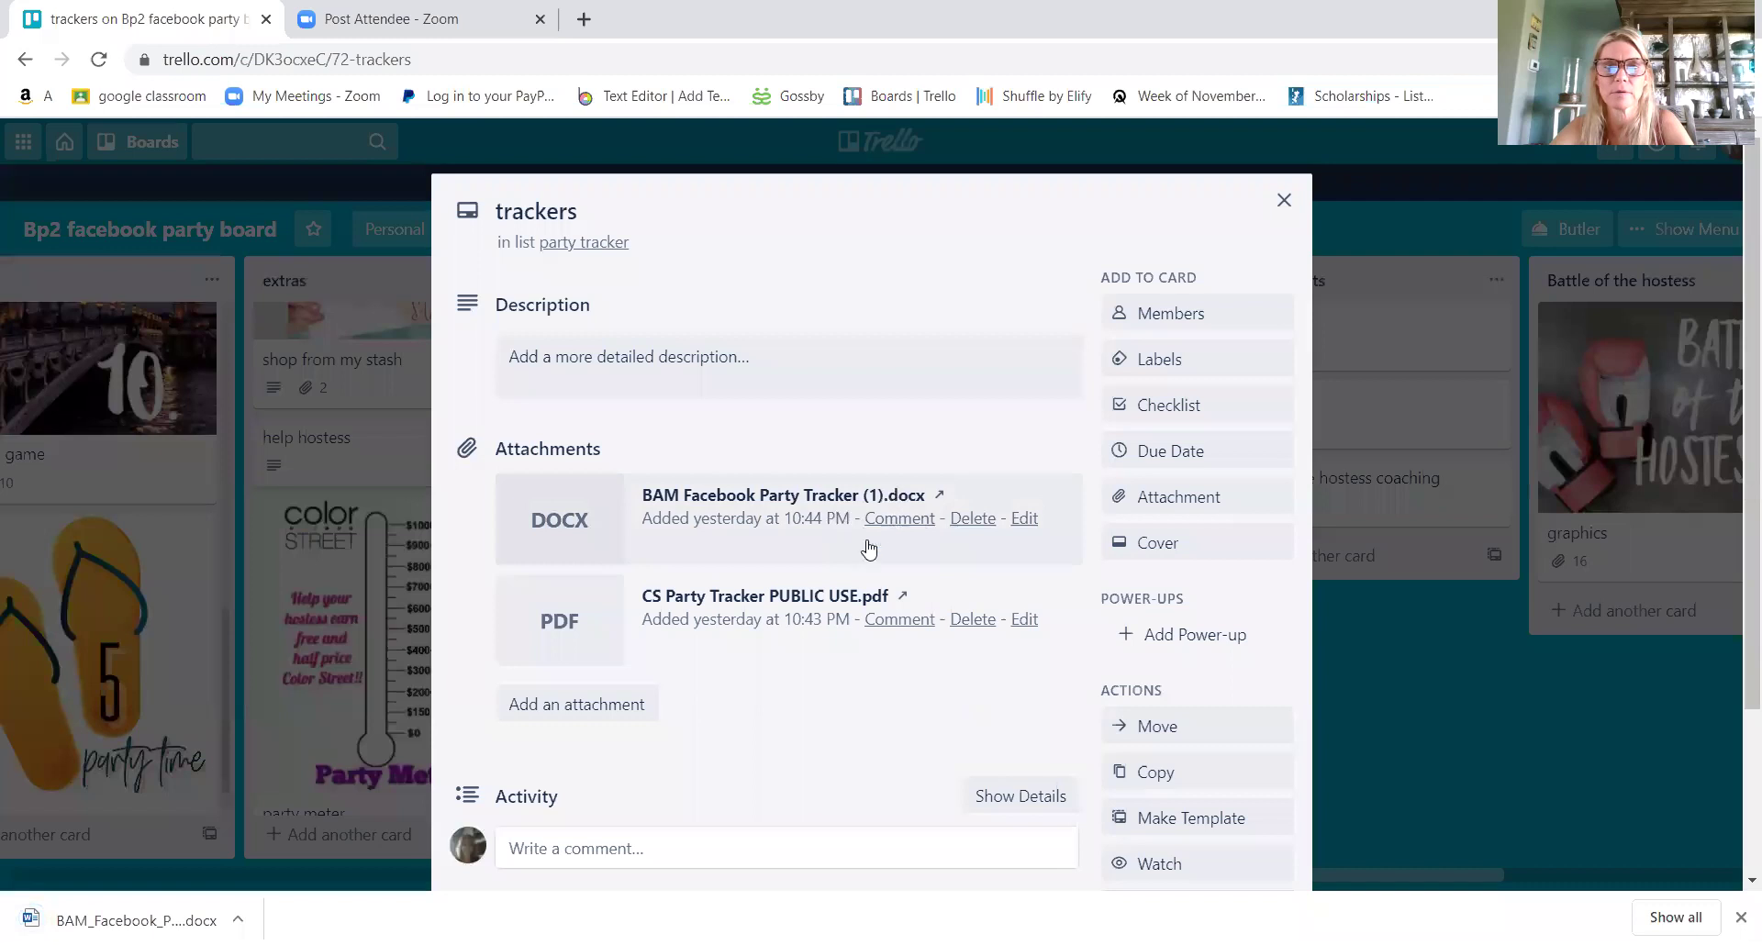
# - Look through the attachment "CS Party Tracker PUBLIC USE.pdf" and close the trackers card
pyautogui.click(814, 594)
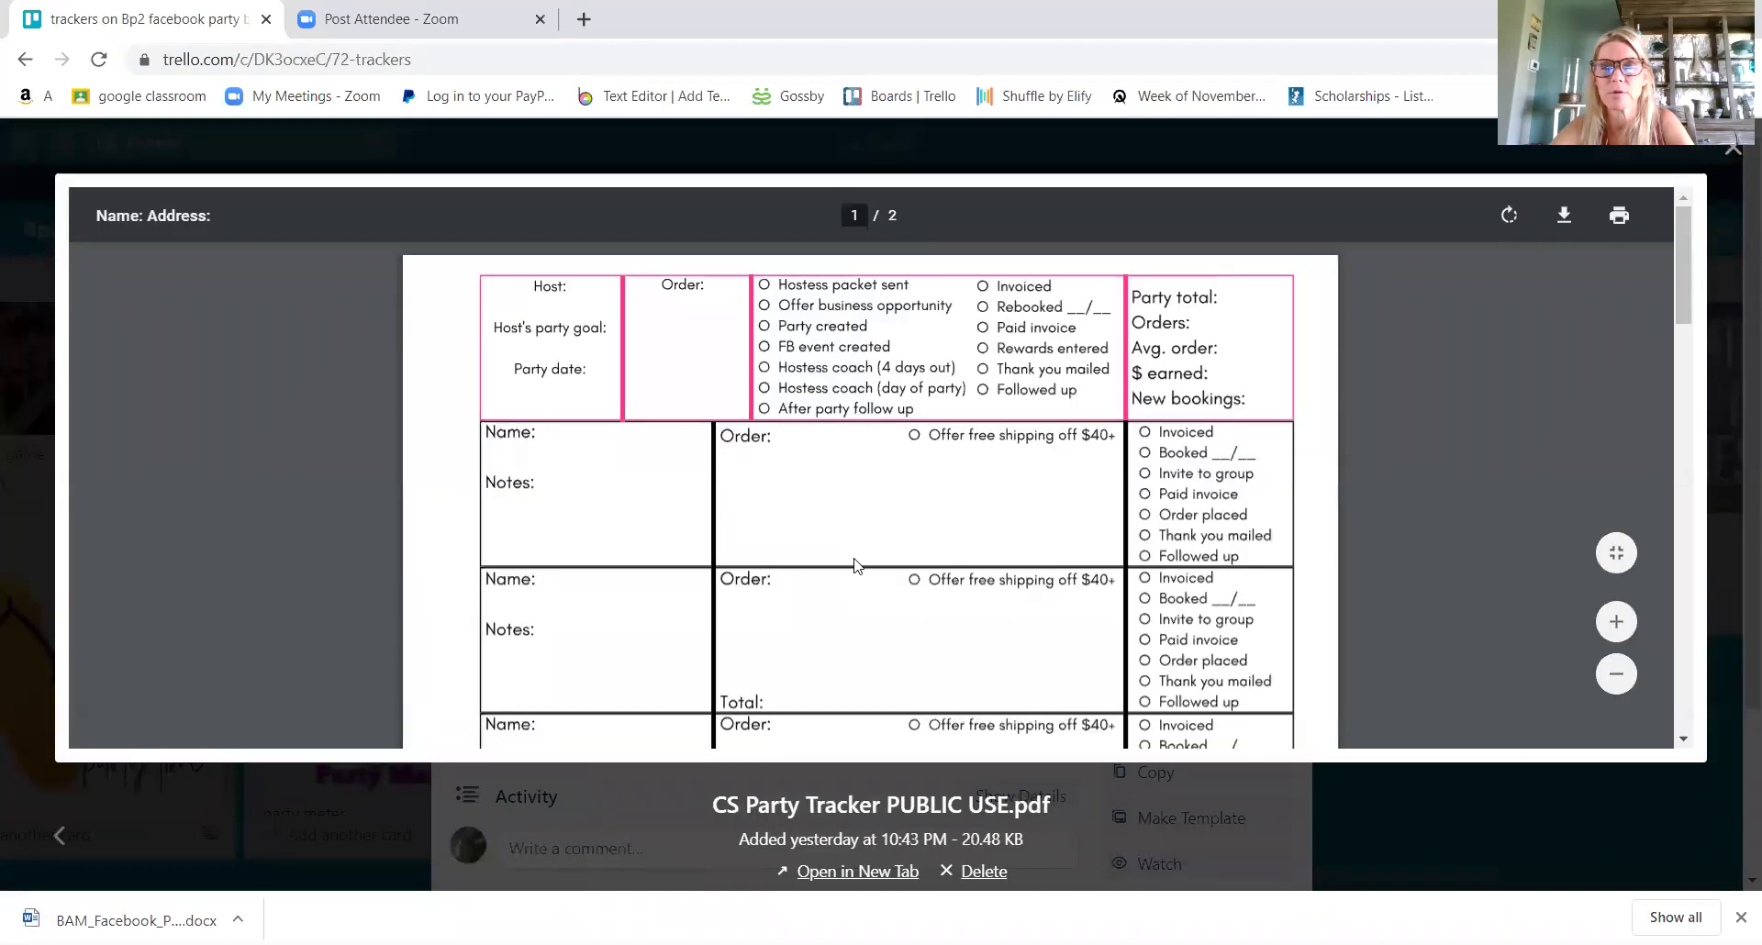
pyautogui.scroll(-10, 817, 591)
pyautogui.scroll(10, 854, 569)
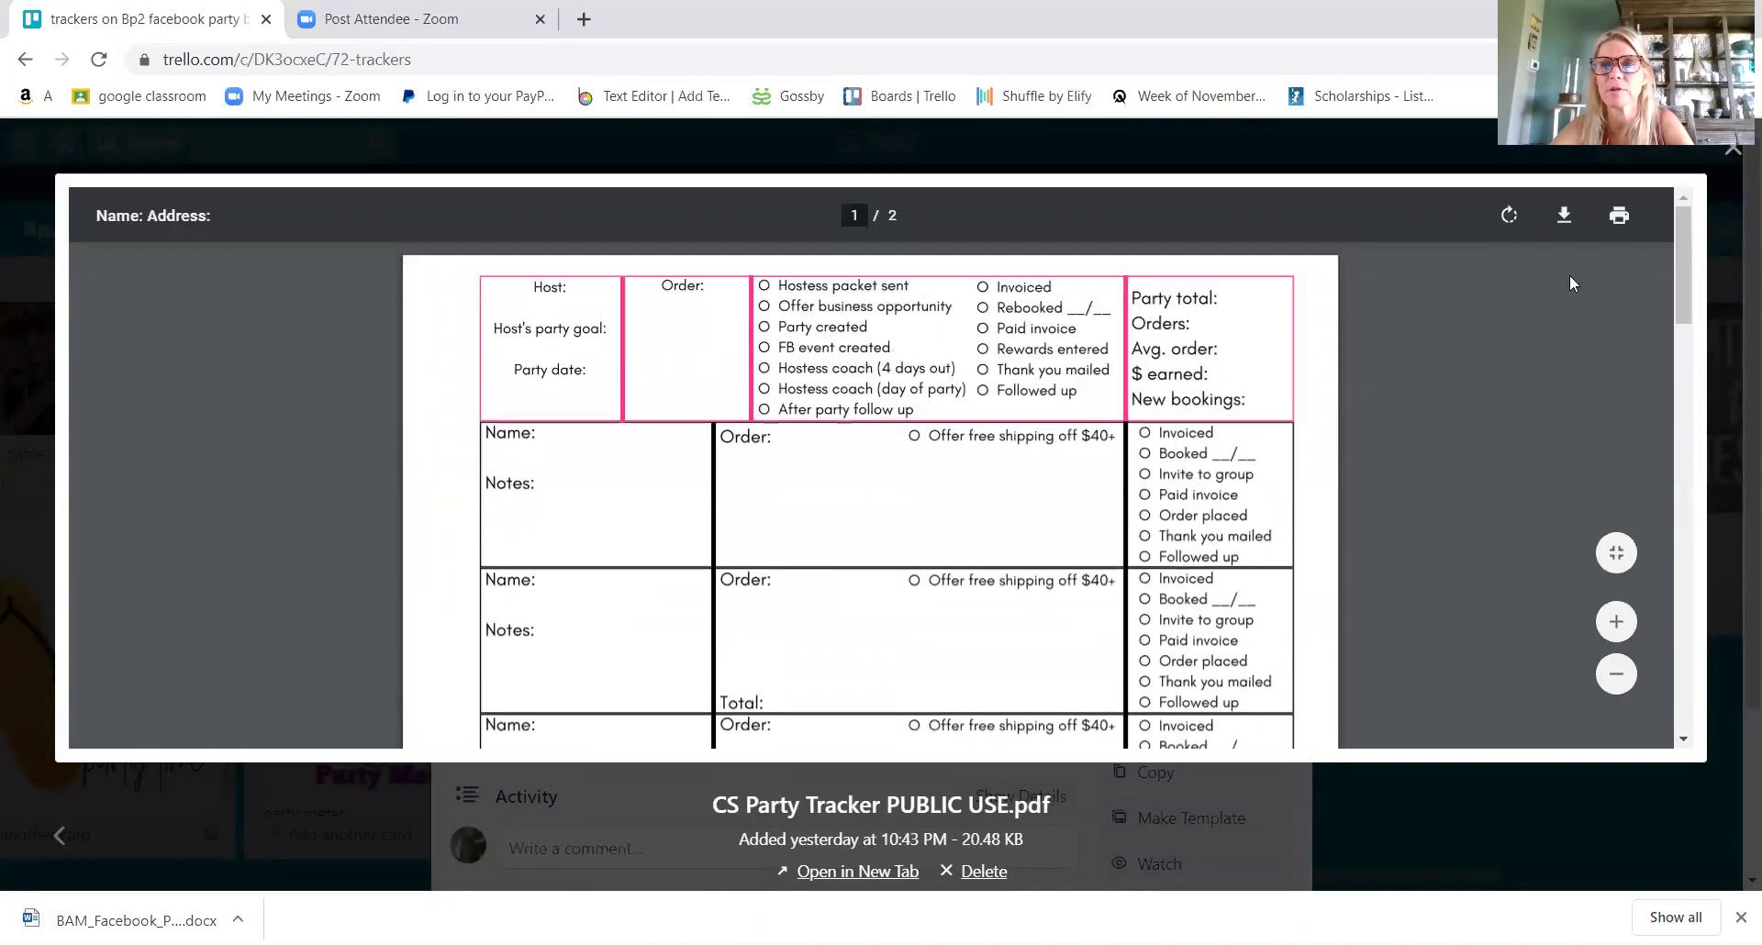
pyautogui.click(1731, 152)
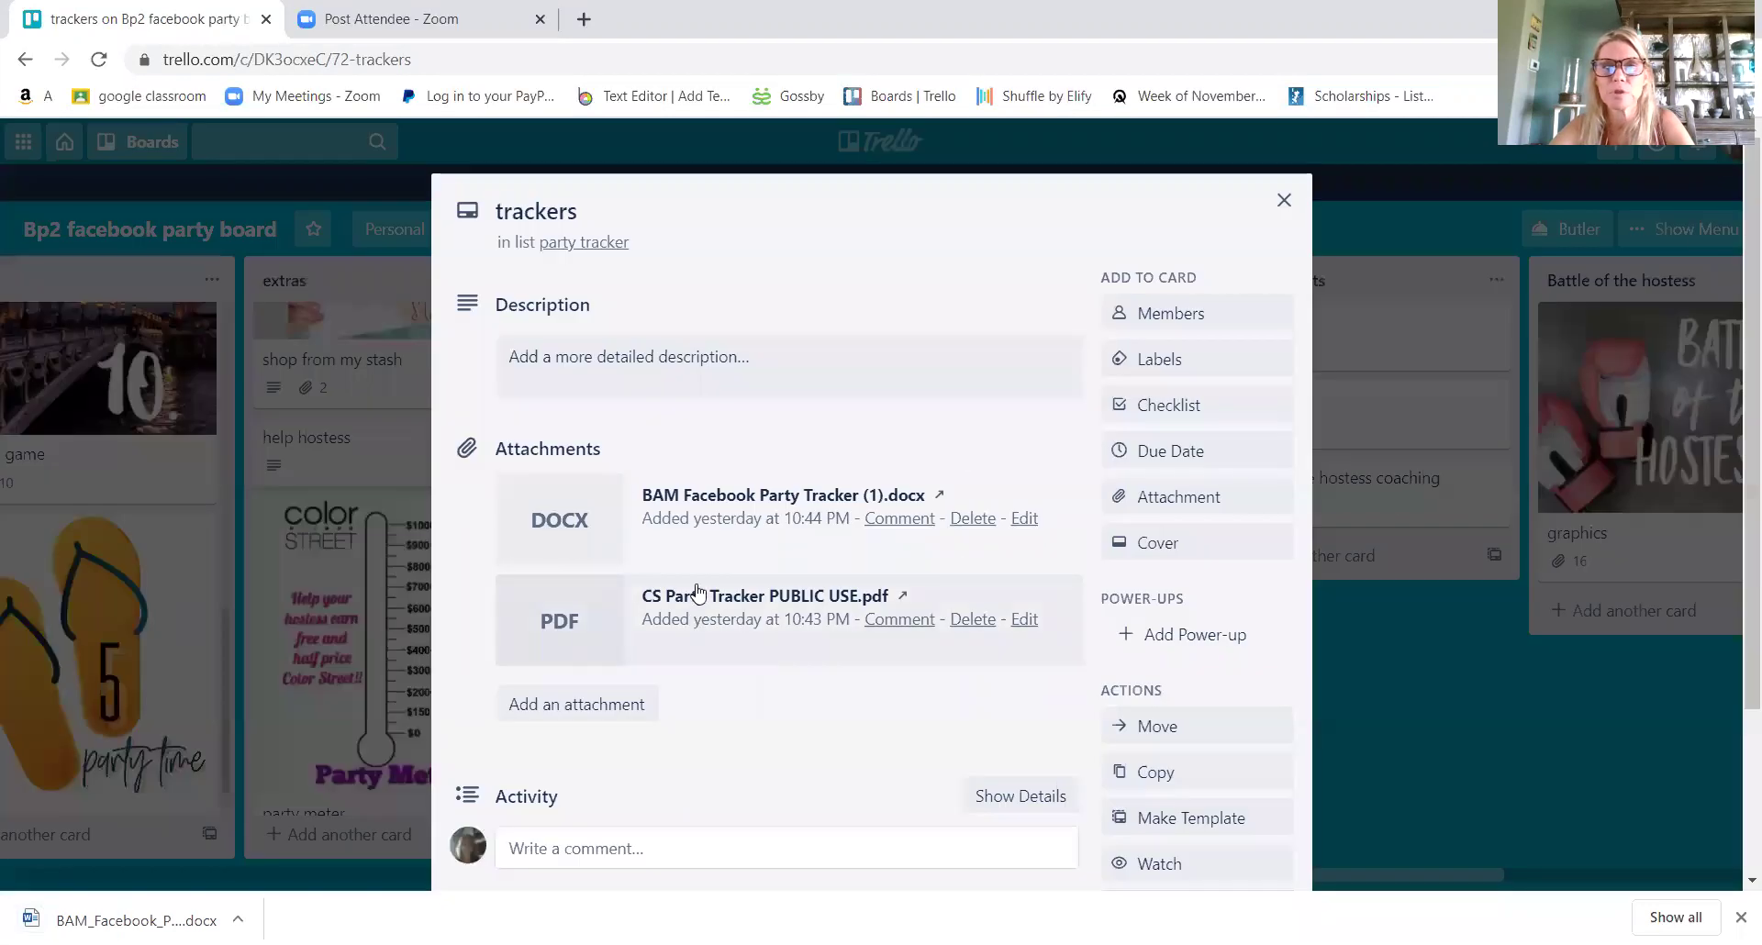
pyautogui.click(1284, 200)
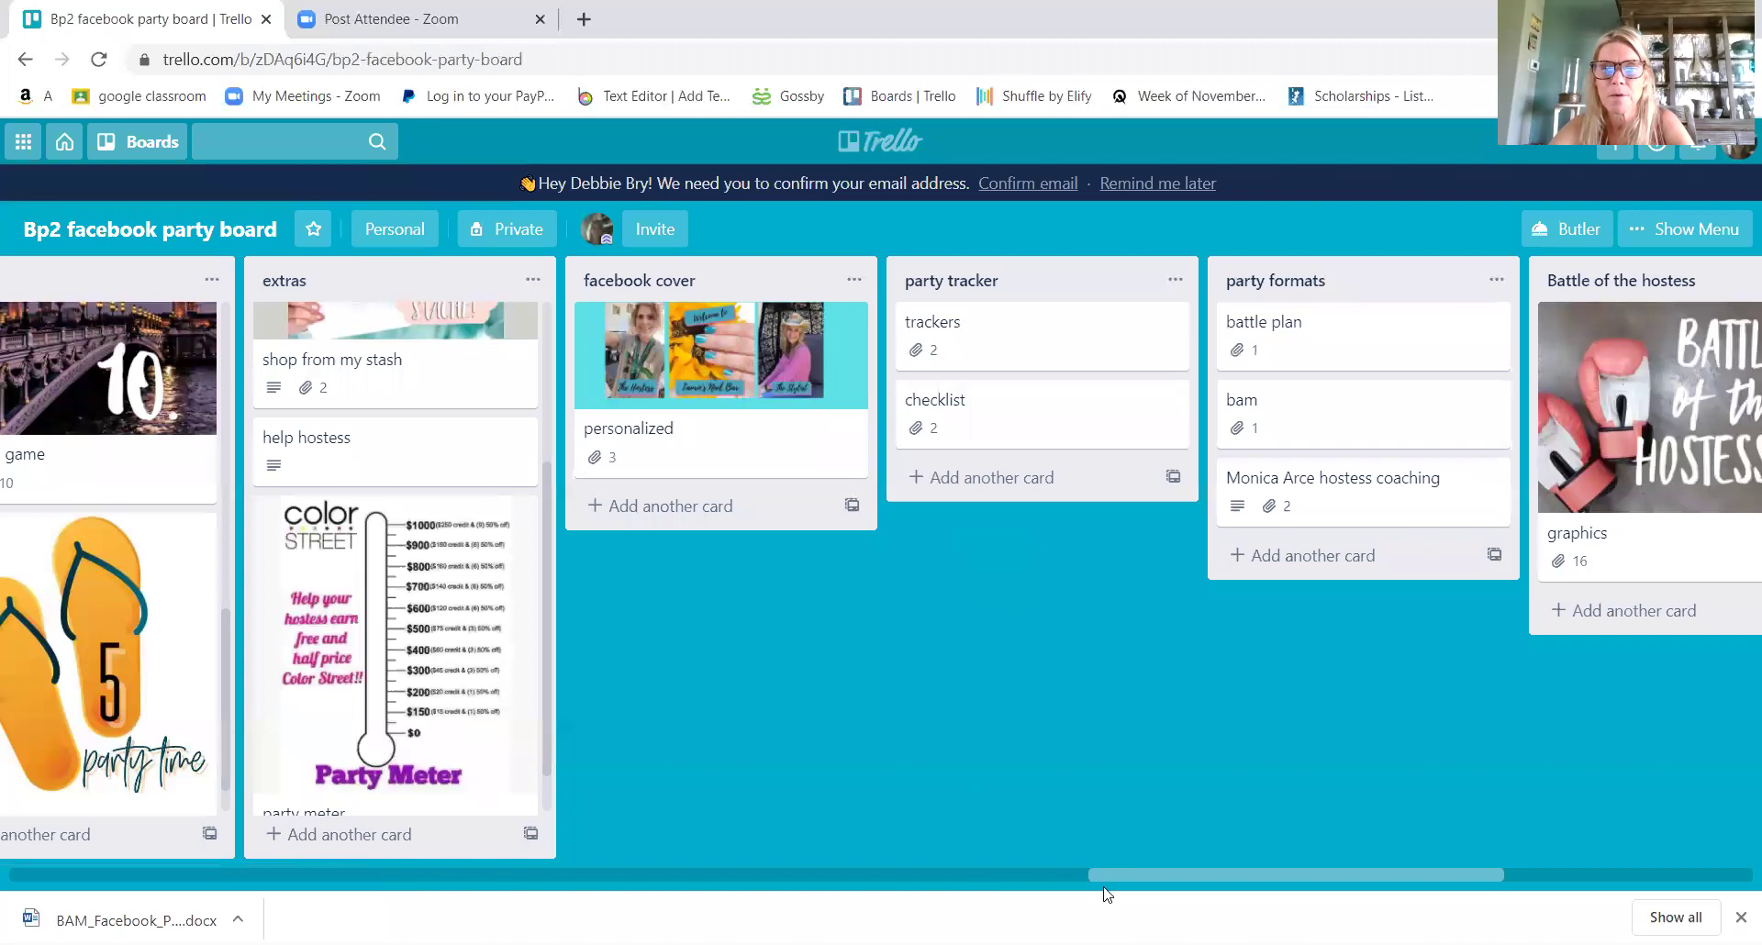
# - Review the description and attachments of the hostess coaching card in the party formats list and close it
pyautogui.moveTo(1103, 874); pyautogui.dragTo(1165, 872)
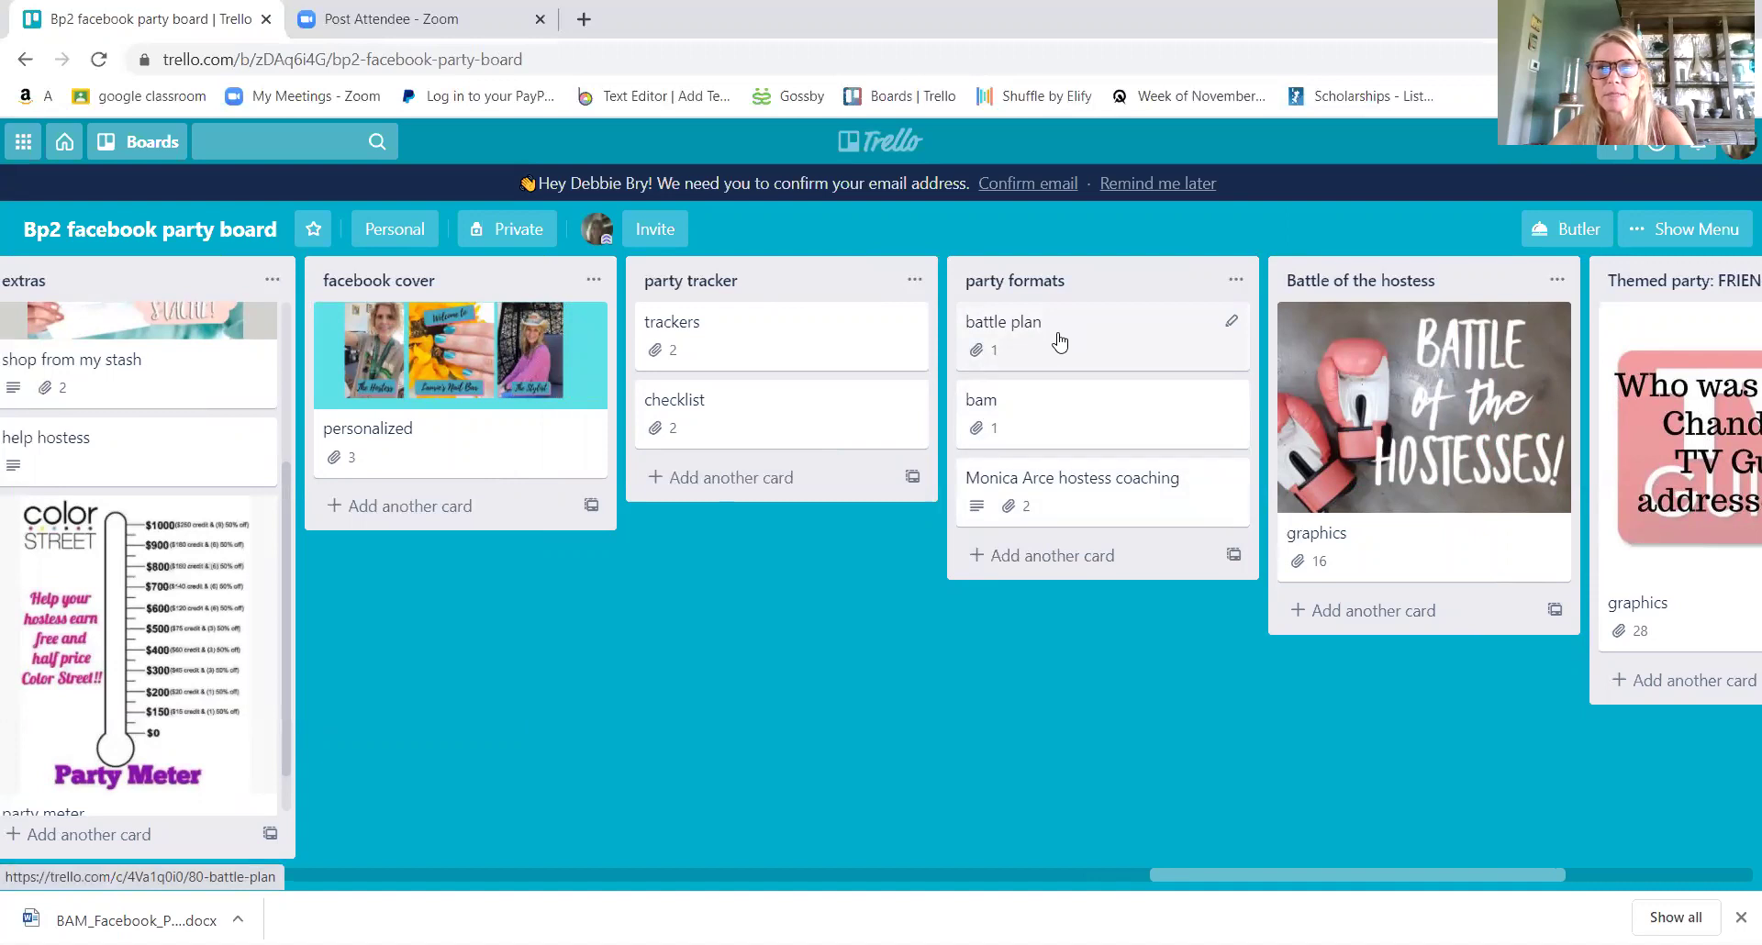
pyautogui.click(1053, 514)
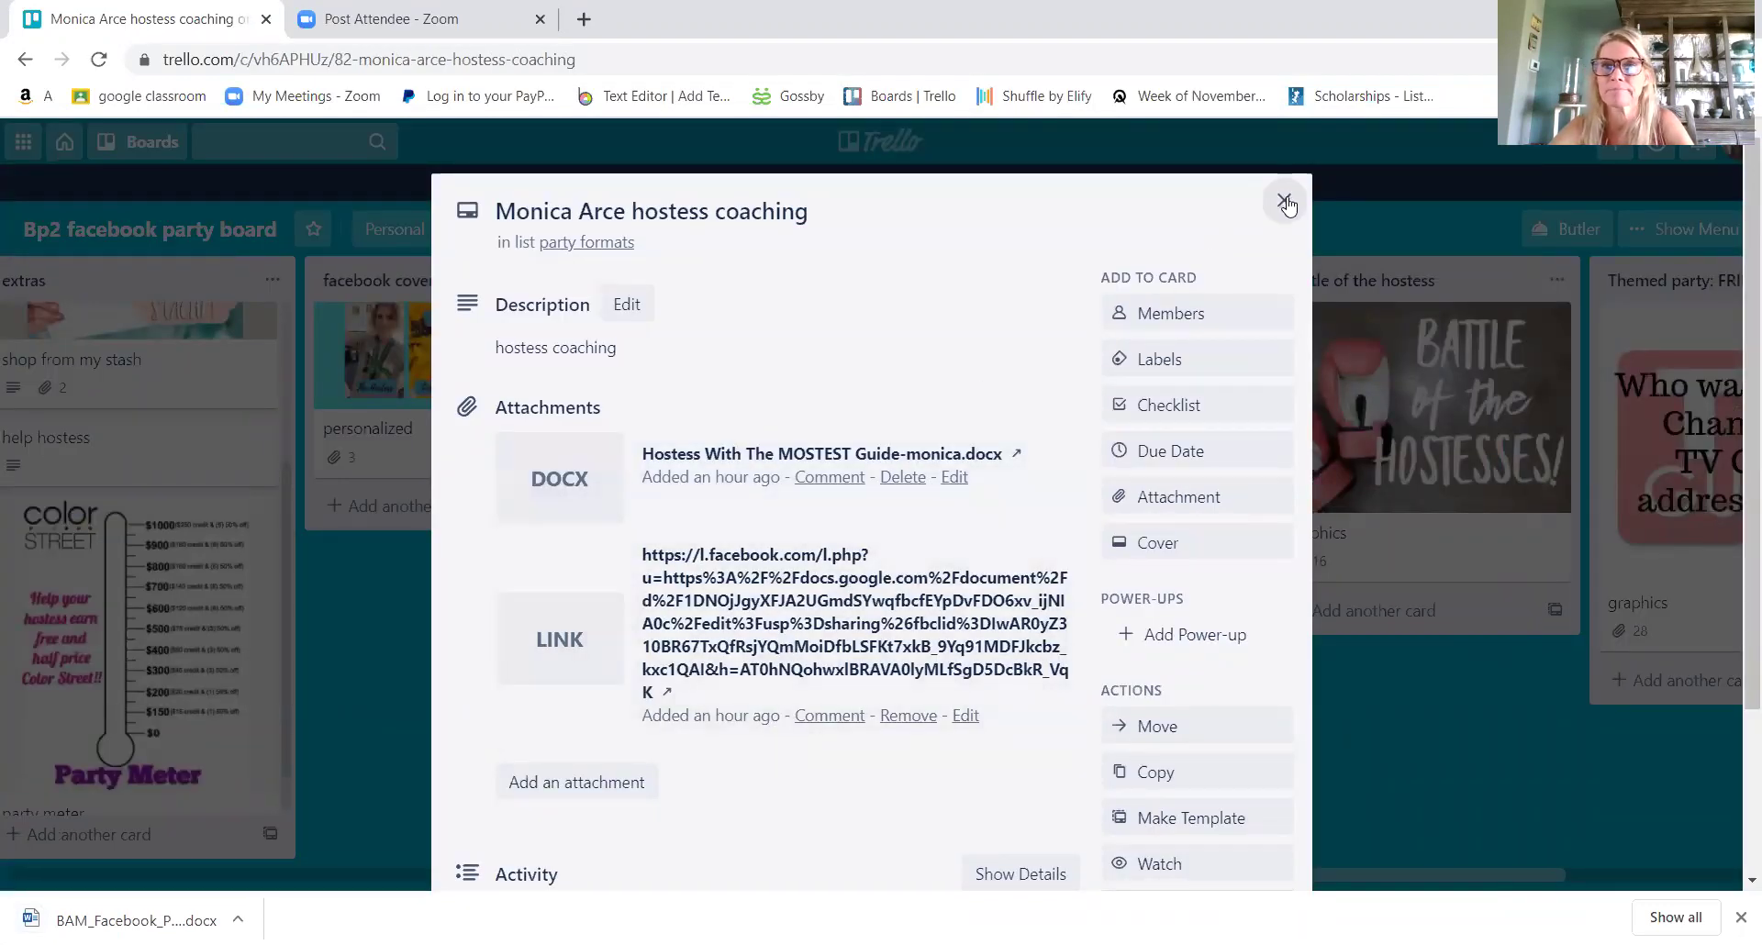
pyautogui.click(1285, 201)
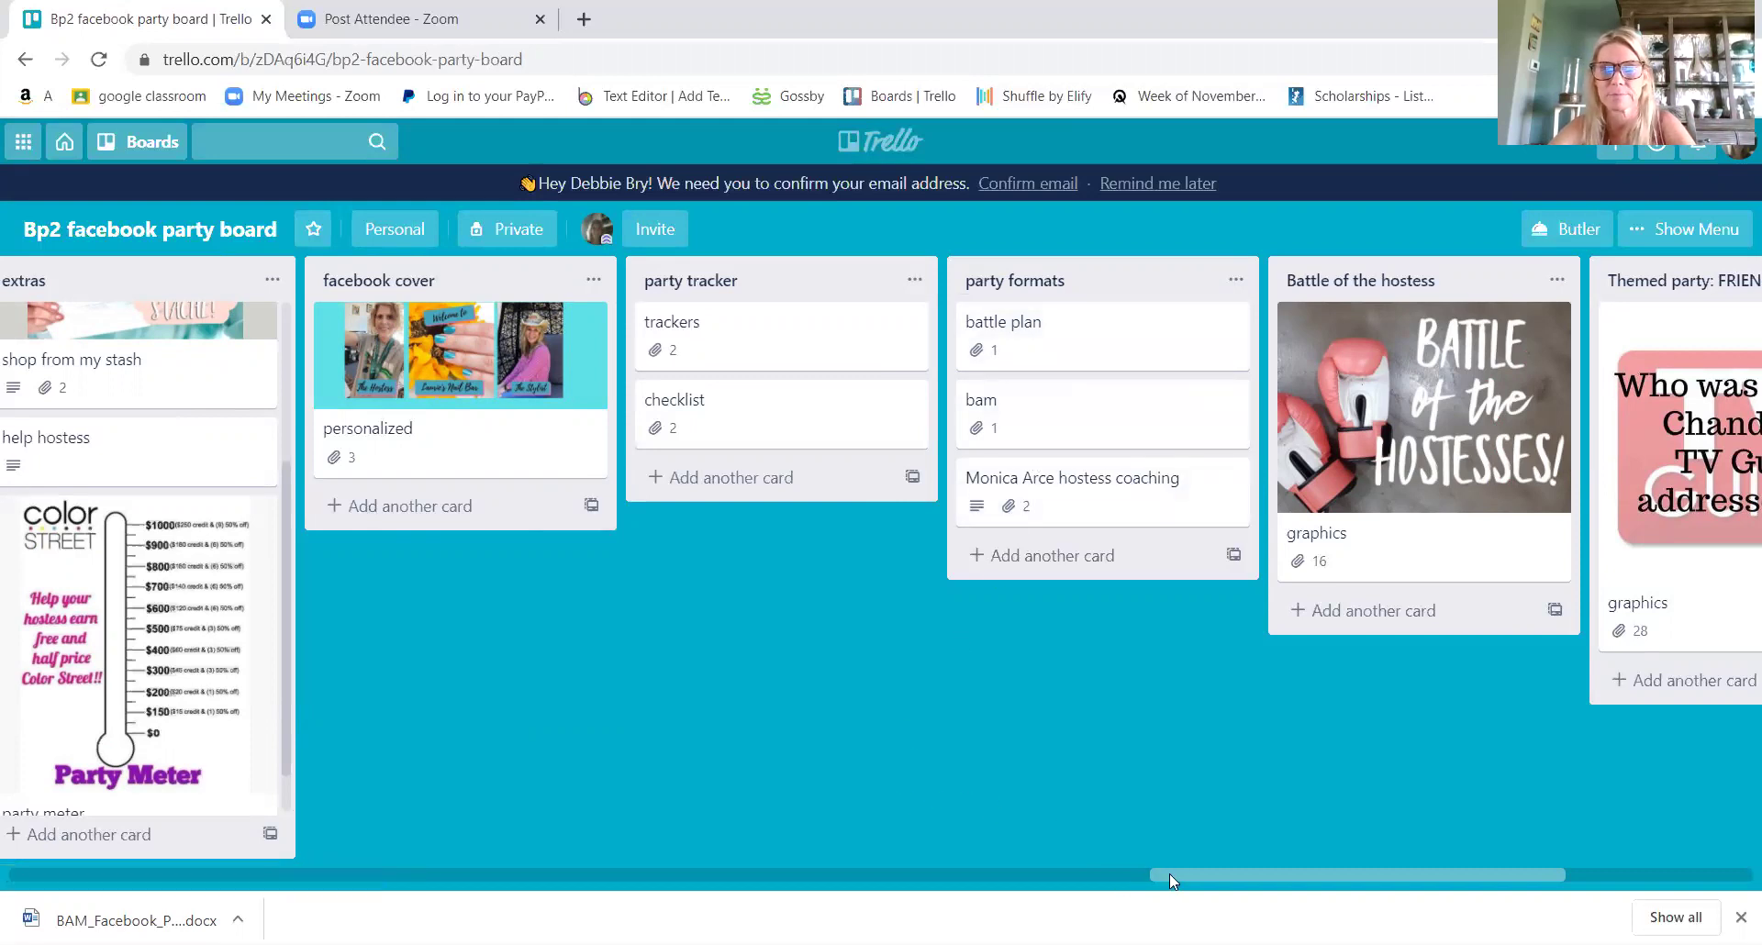
# - Look through all attachments of the "graphics" card in the Battle of the hostess list and close it
pyautogui.moveTo(1169, 874); pyautogui.dragTo(1222, 867)
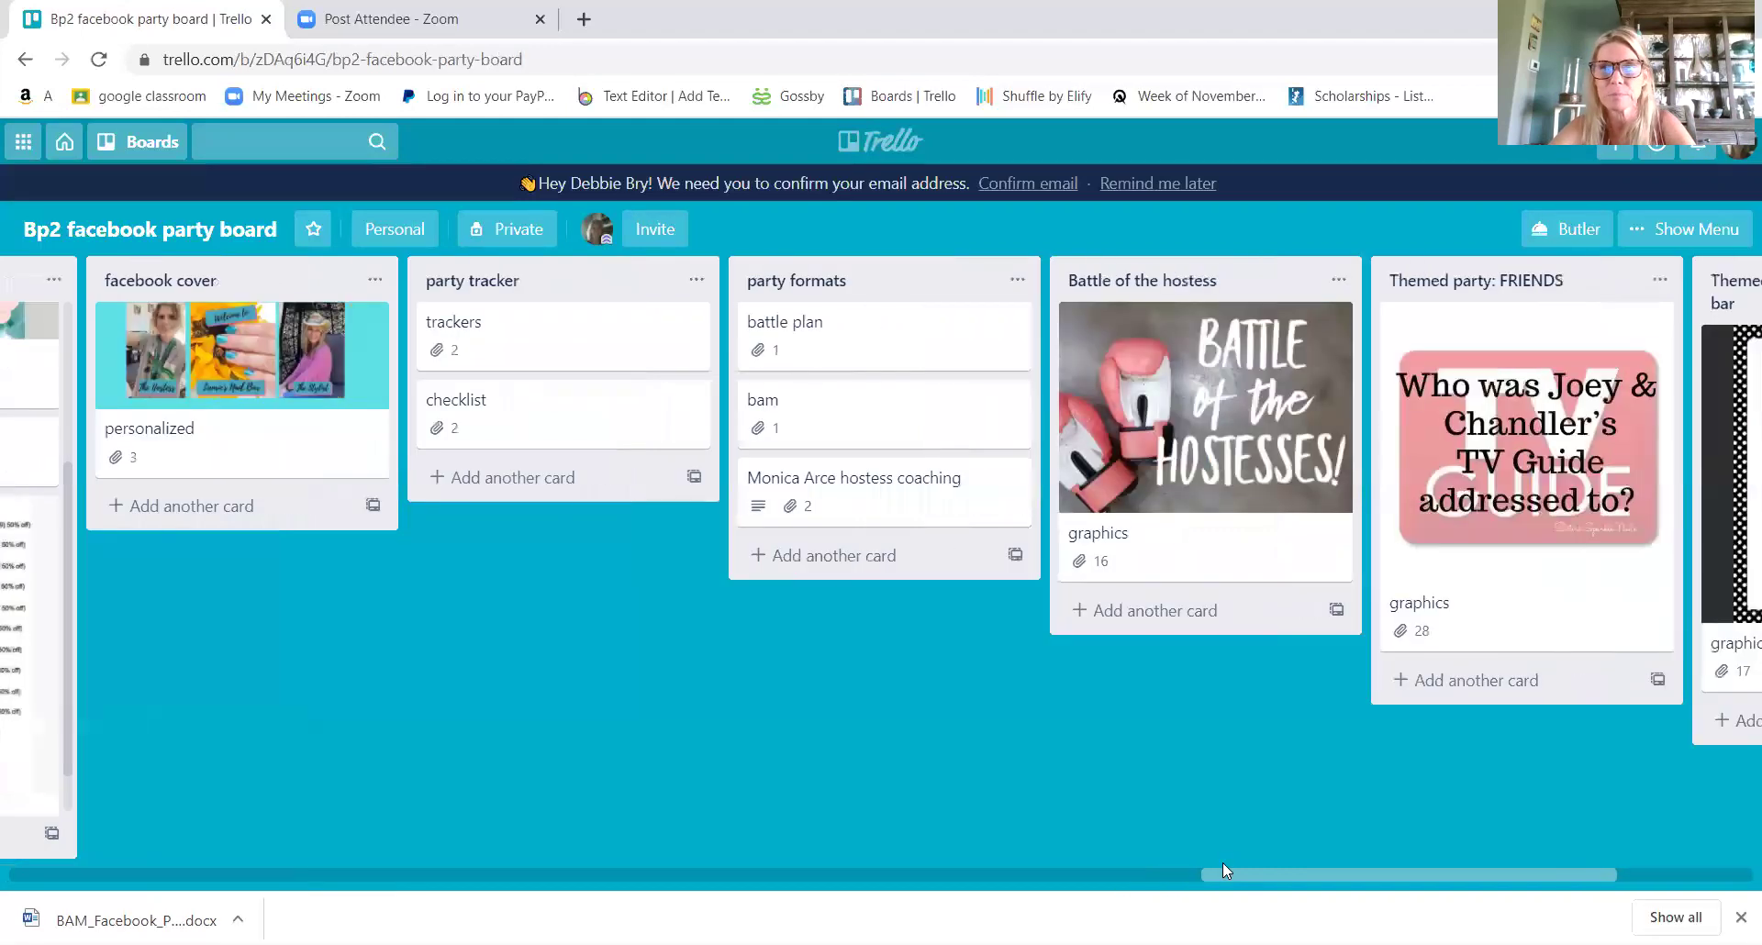
pyautogui.click(1214, 407)
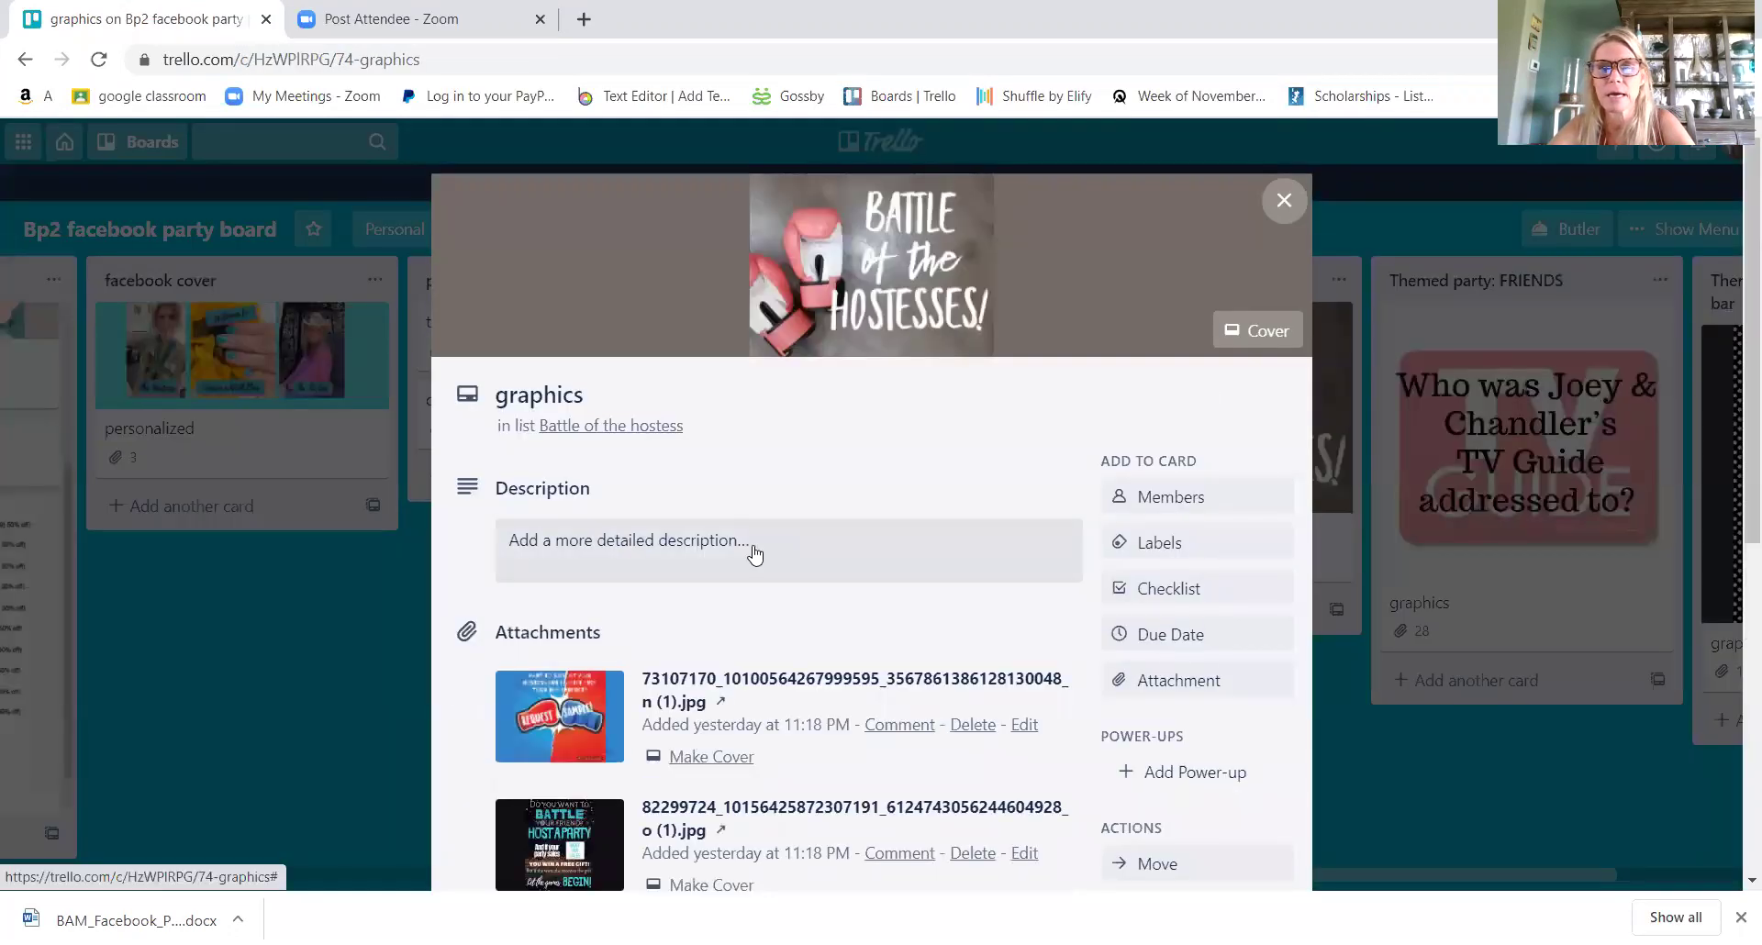
pyautogui.scroll(-5, 748, 551)
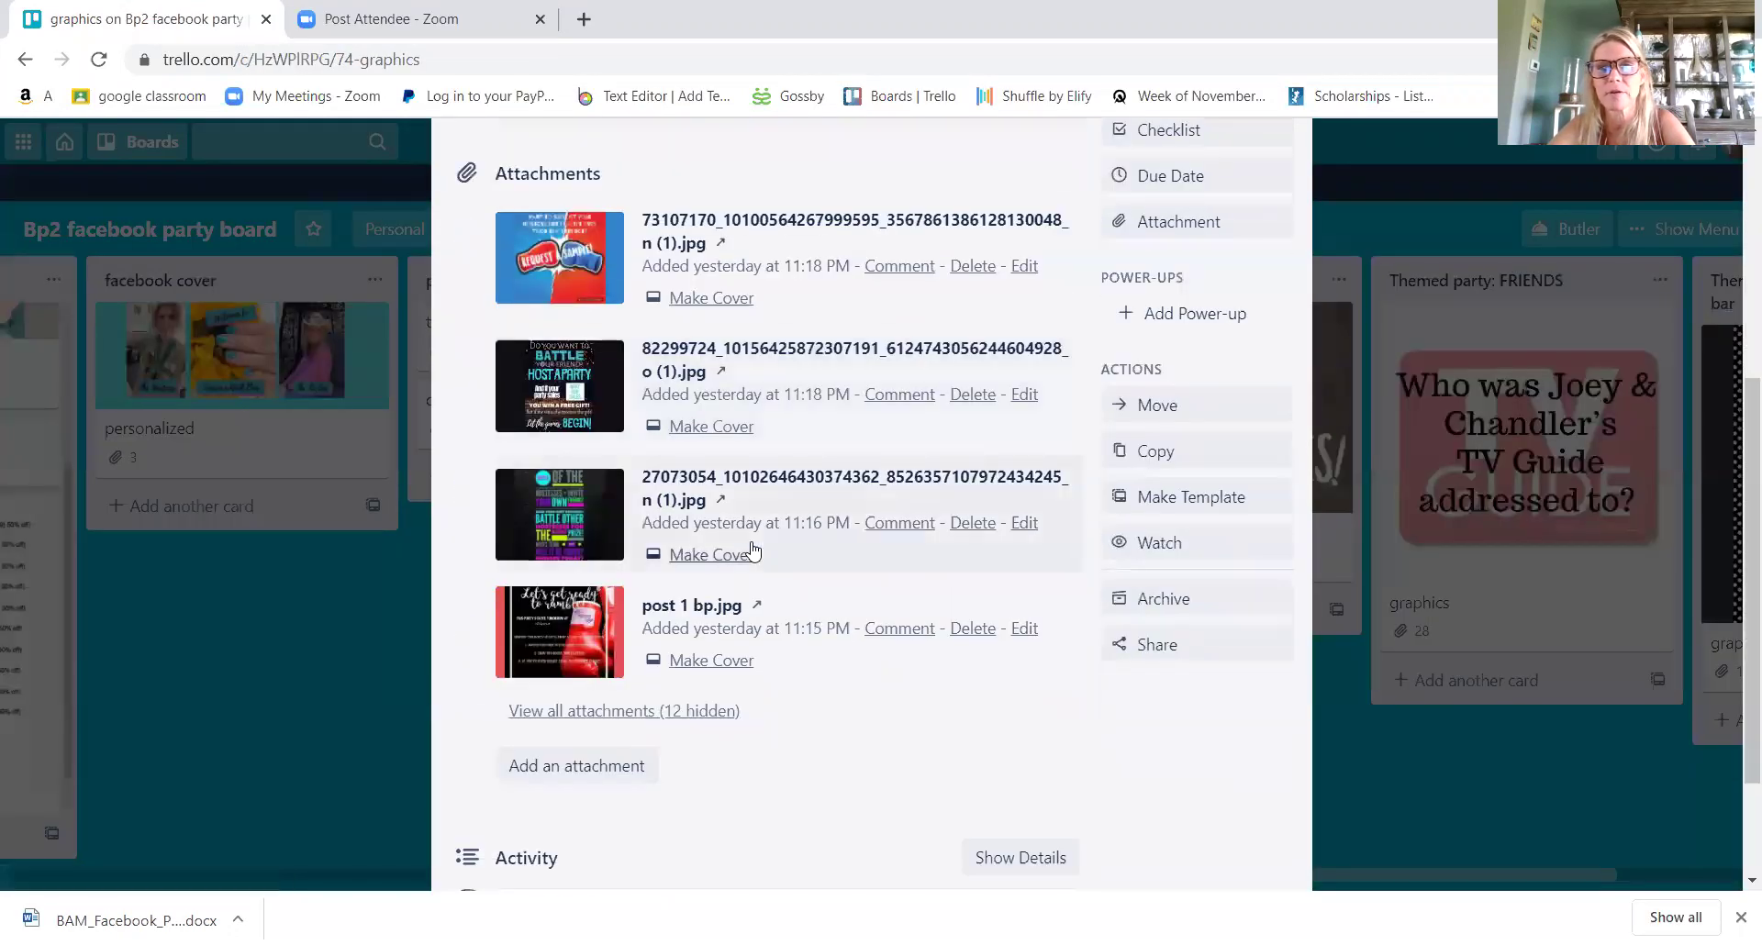
pyautogui.click(669, 711)
pyautogui.scroll(-1, 737, 520)
pyautogui.scroll(-10, 735, 516)
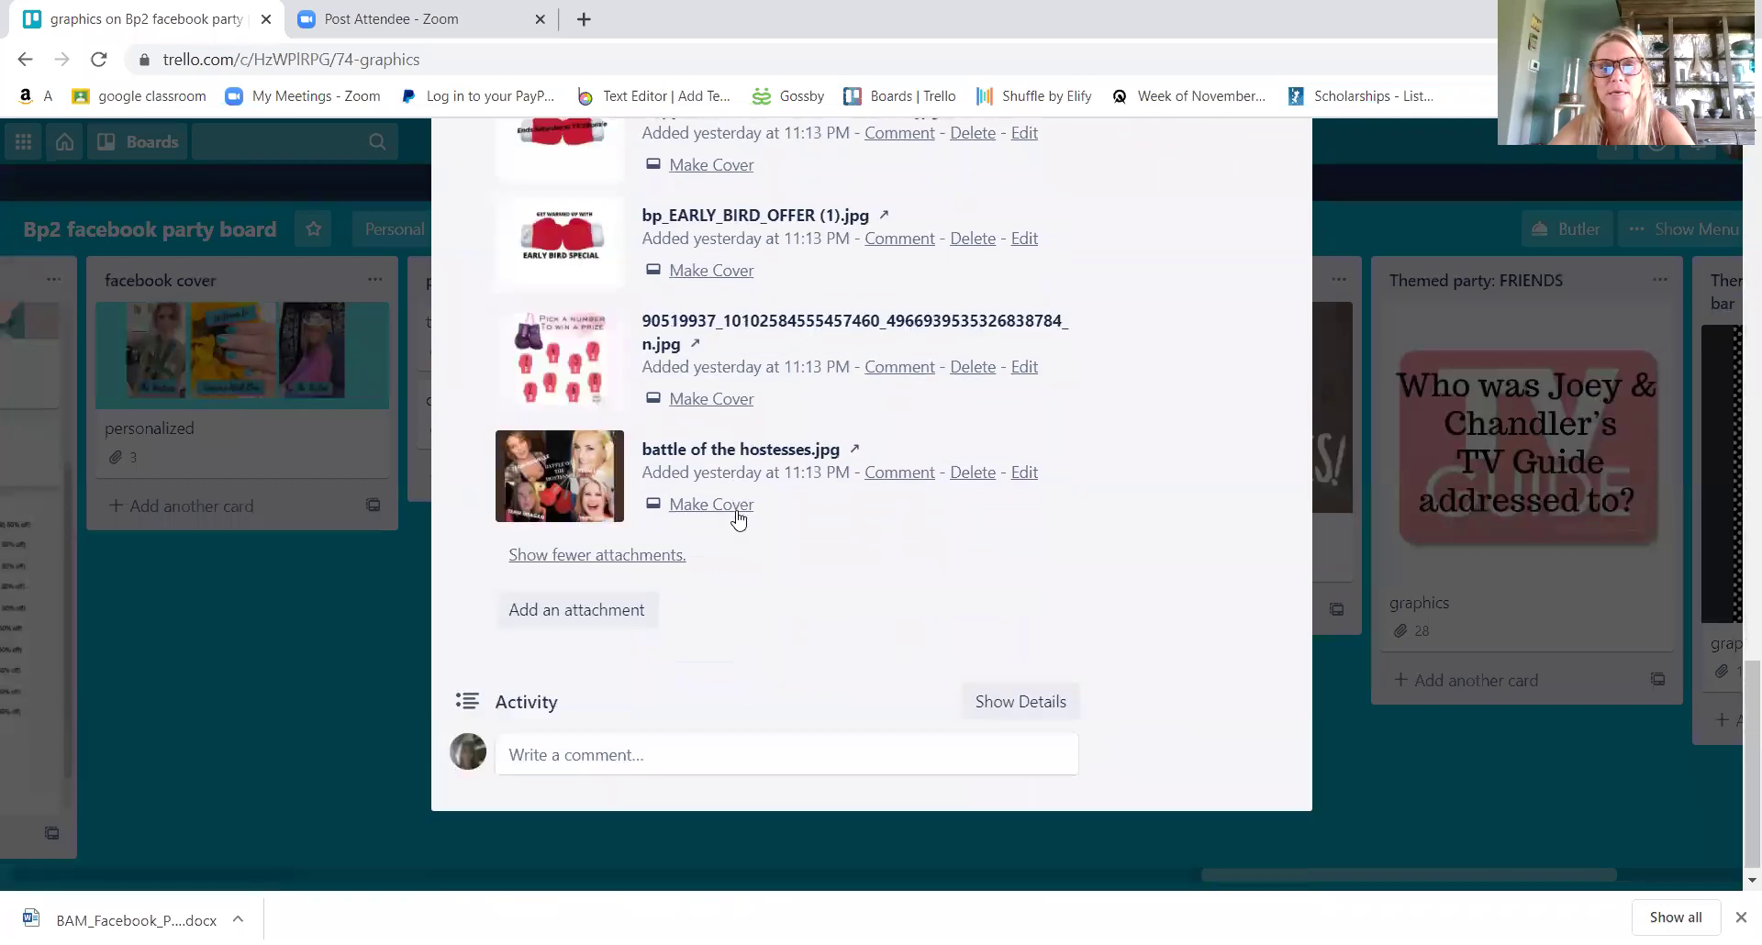
pyautogui.scroll(6, 822, 478)
pyautogui.scroll(10, 819, 476)
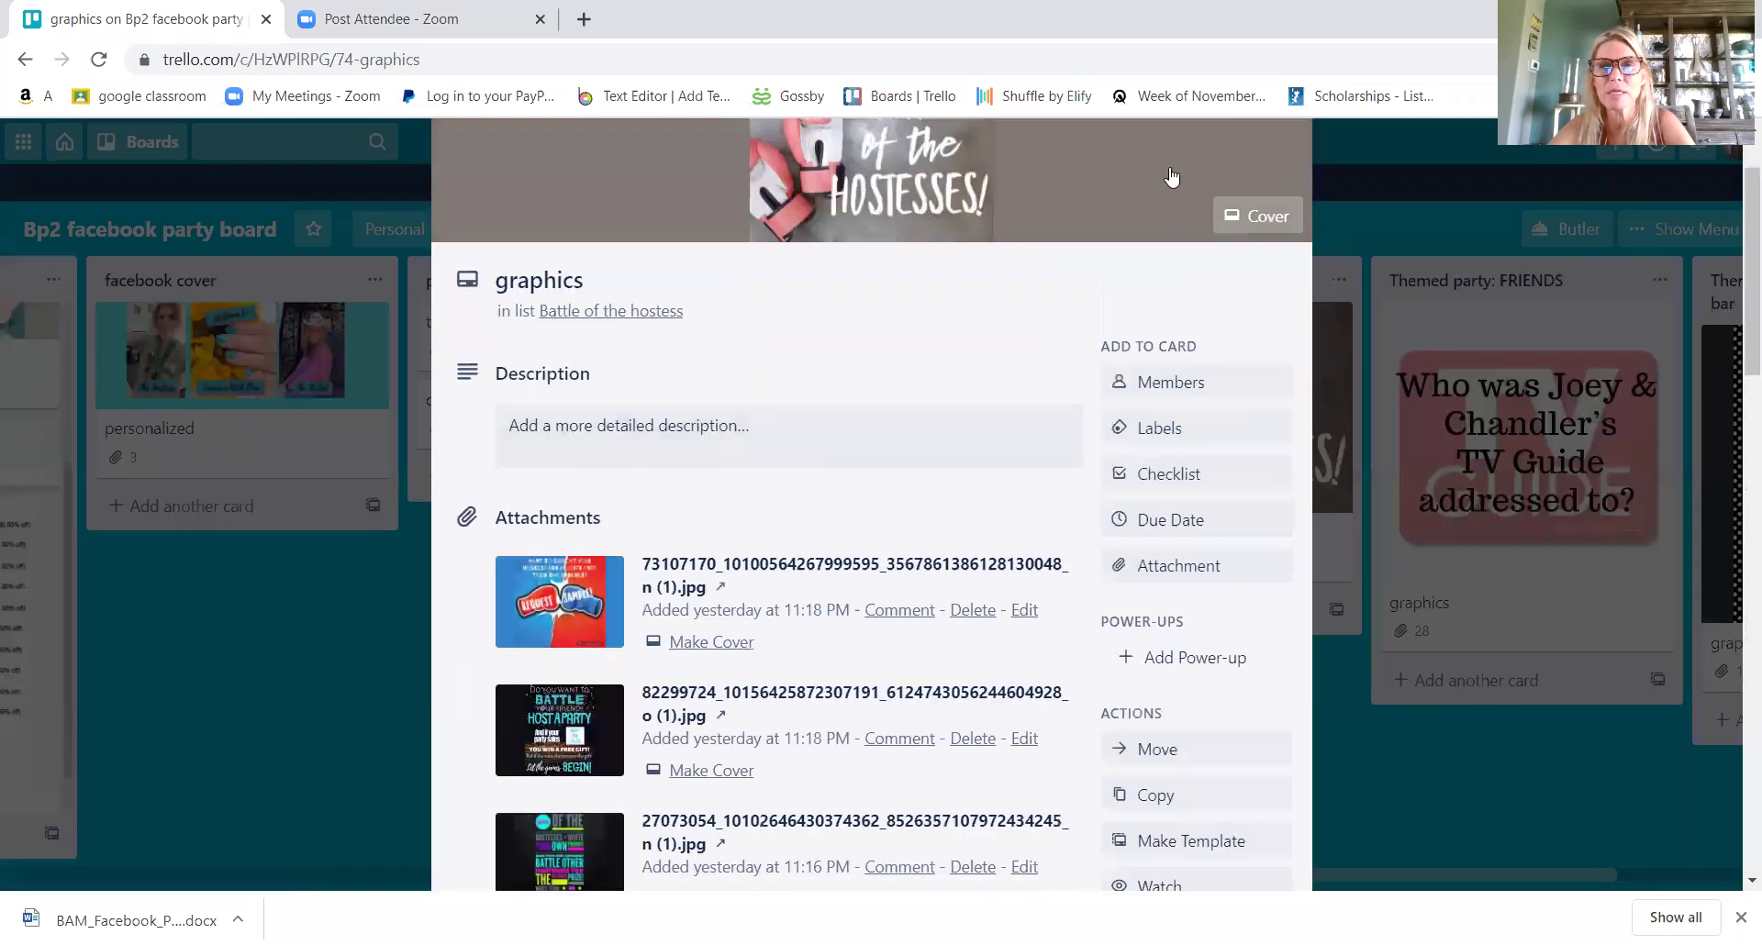
pyautogui.click(1283, 201)
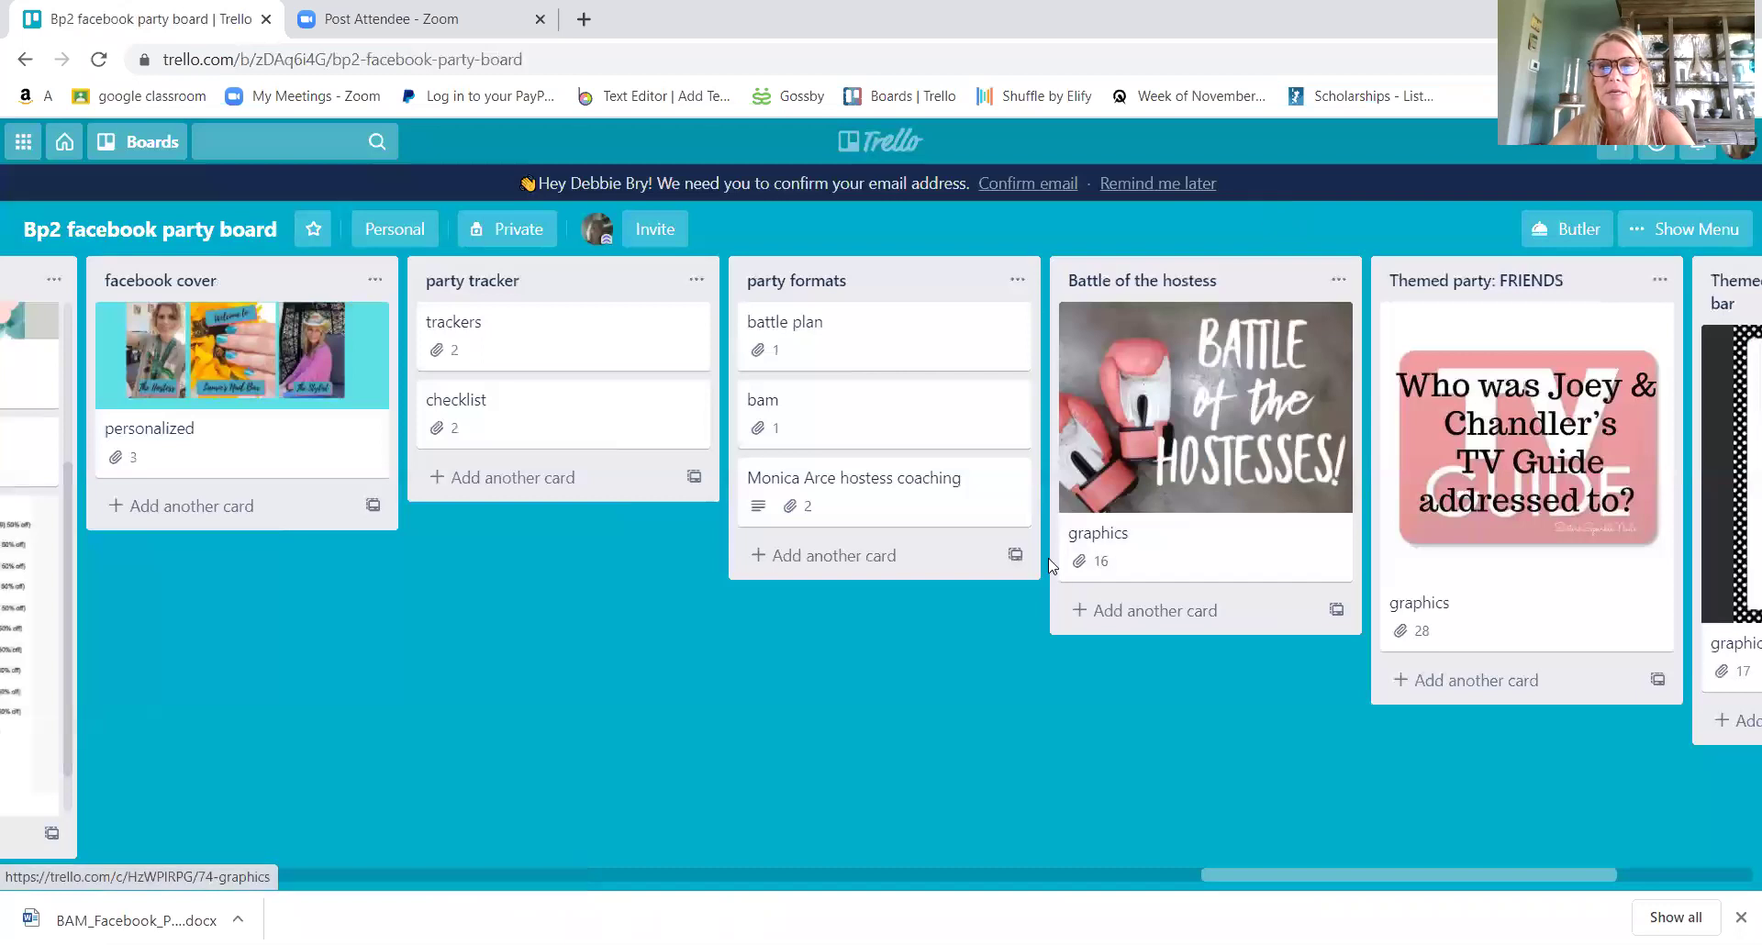
# - Look through all attachments of the "graphics" card in the "Themed party: FRIENDS" list and close it
pyautogui.moveTo(1210, 877); pyautogui.dragTo(1307, 878)
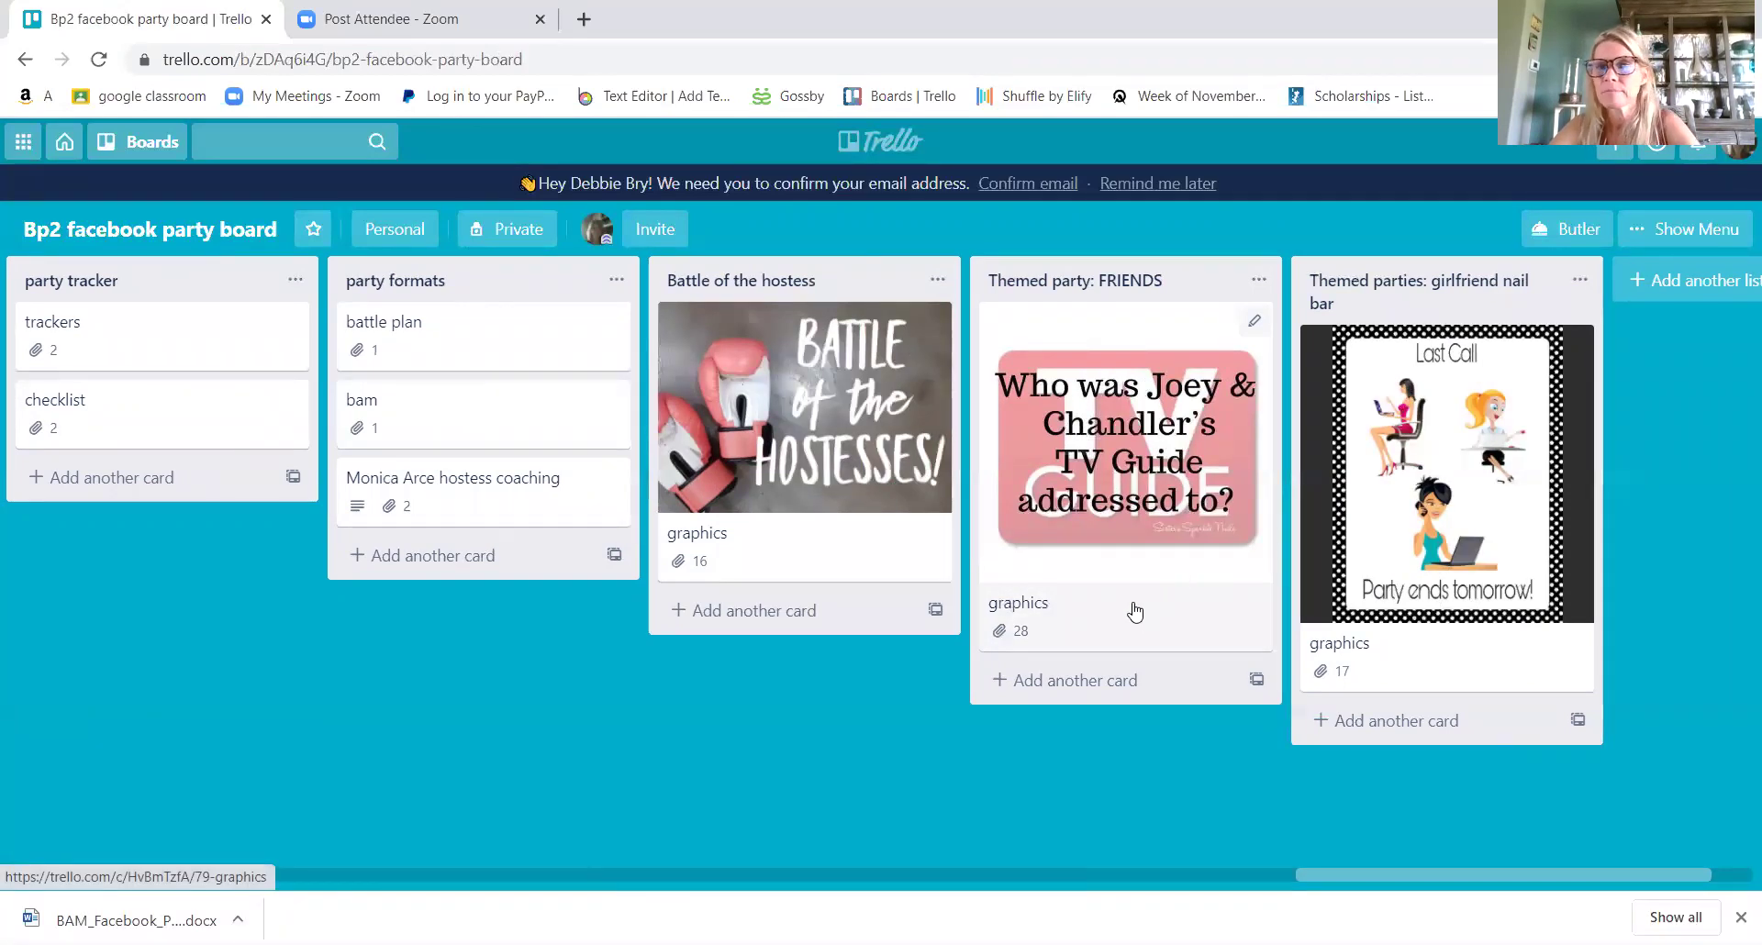
pyautogui.click(1078, 617)
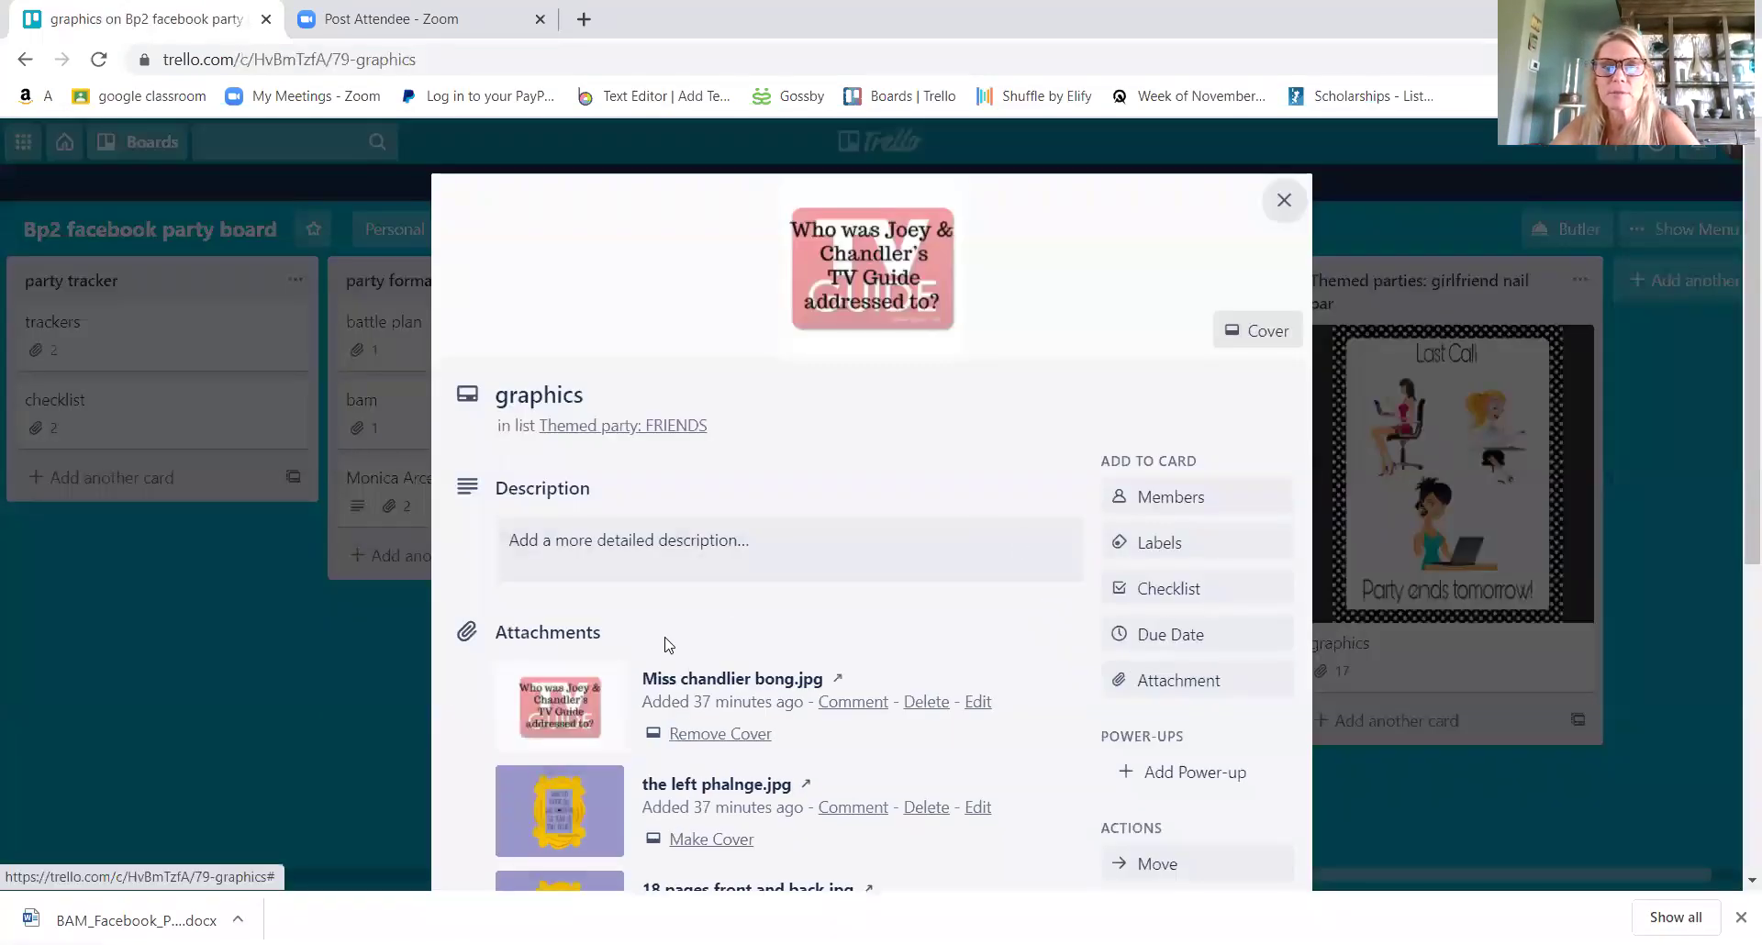
pyautogui.scroll(-6, 691, 590)
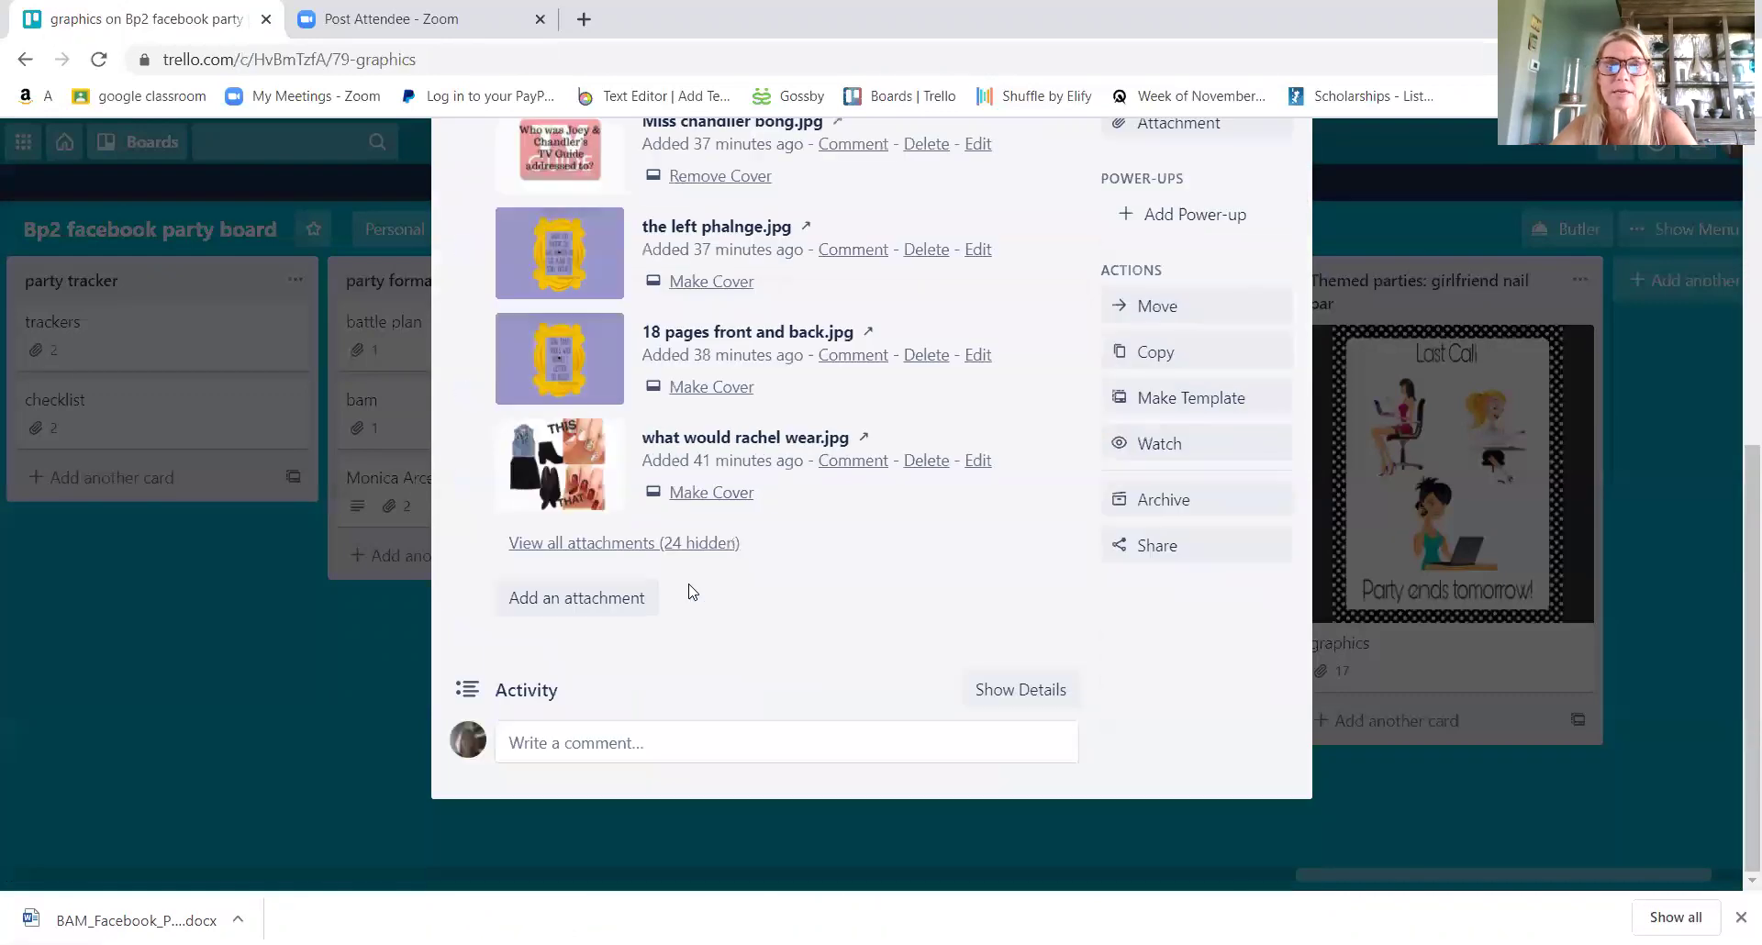
pyautogui.click(700, 544)
pyautogui.scroll(-20, 704, 344)
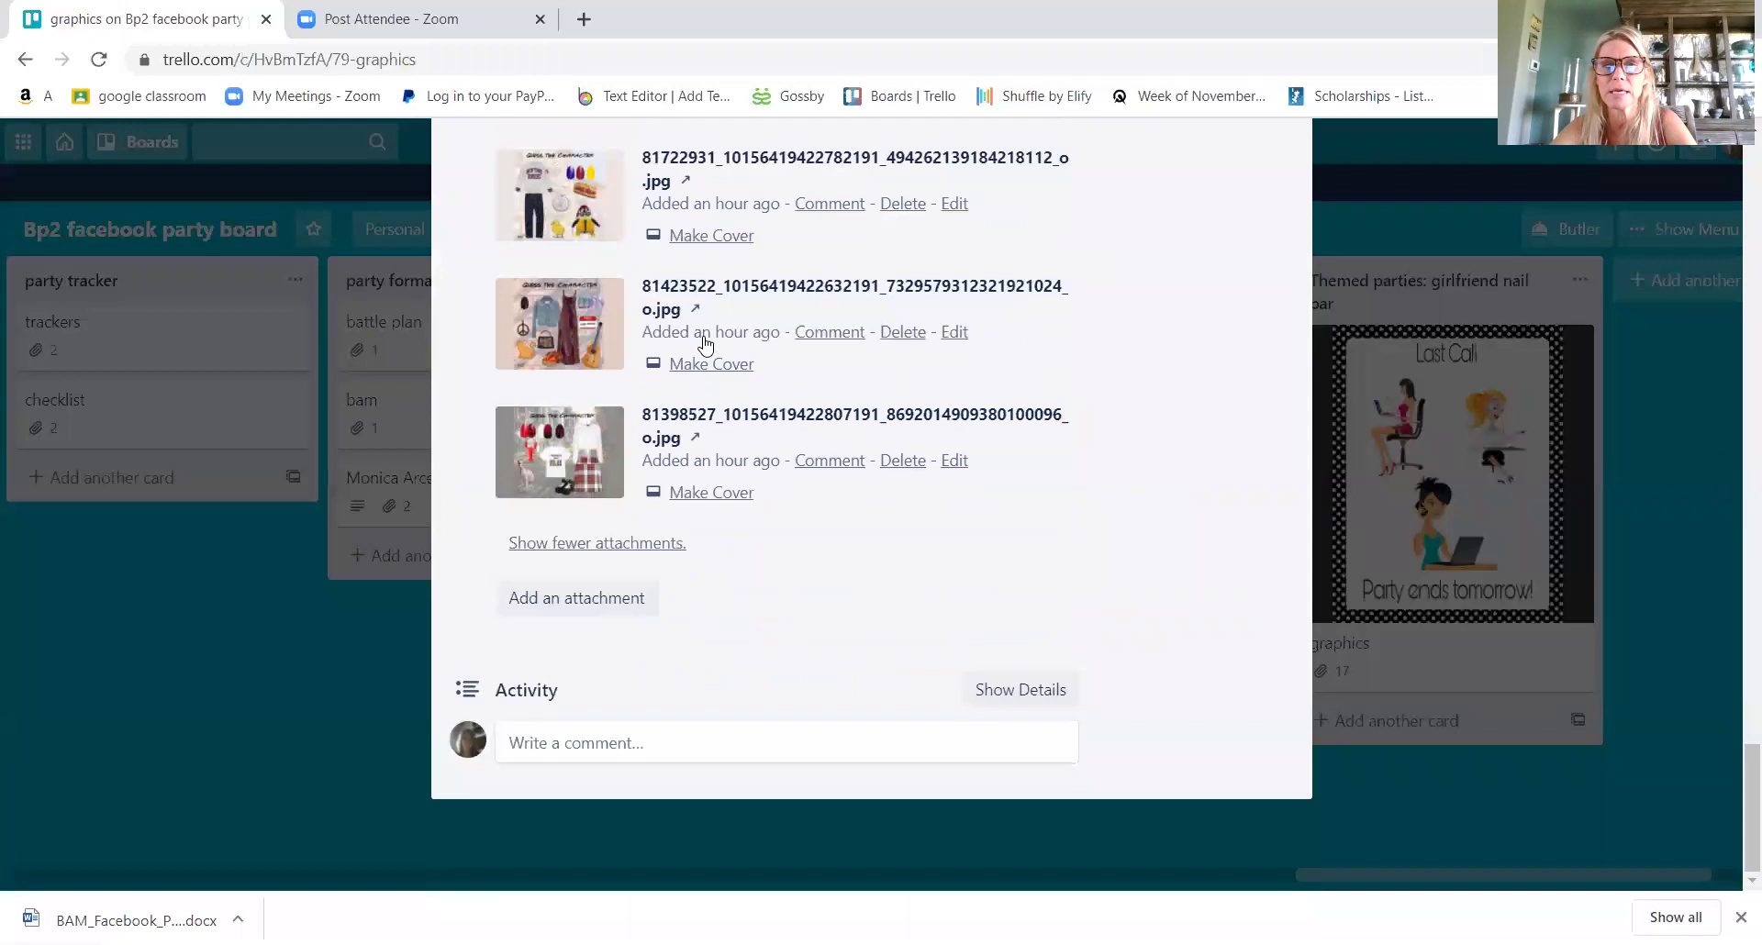
pyautogui.scroll(15, 705, 344)
pyautogui.scroll(15, 703, 343)
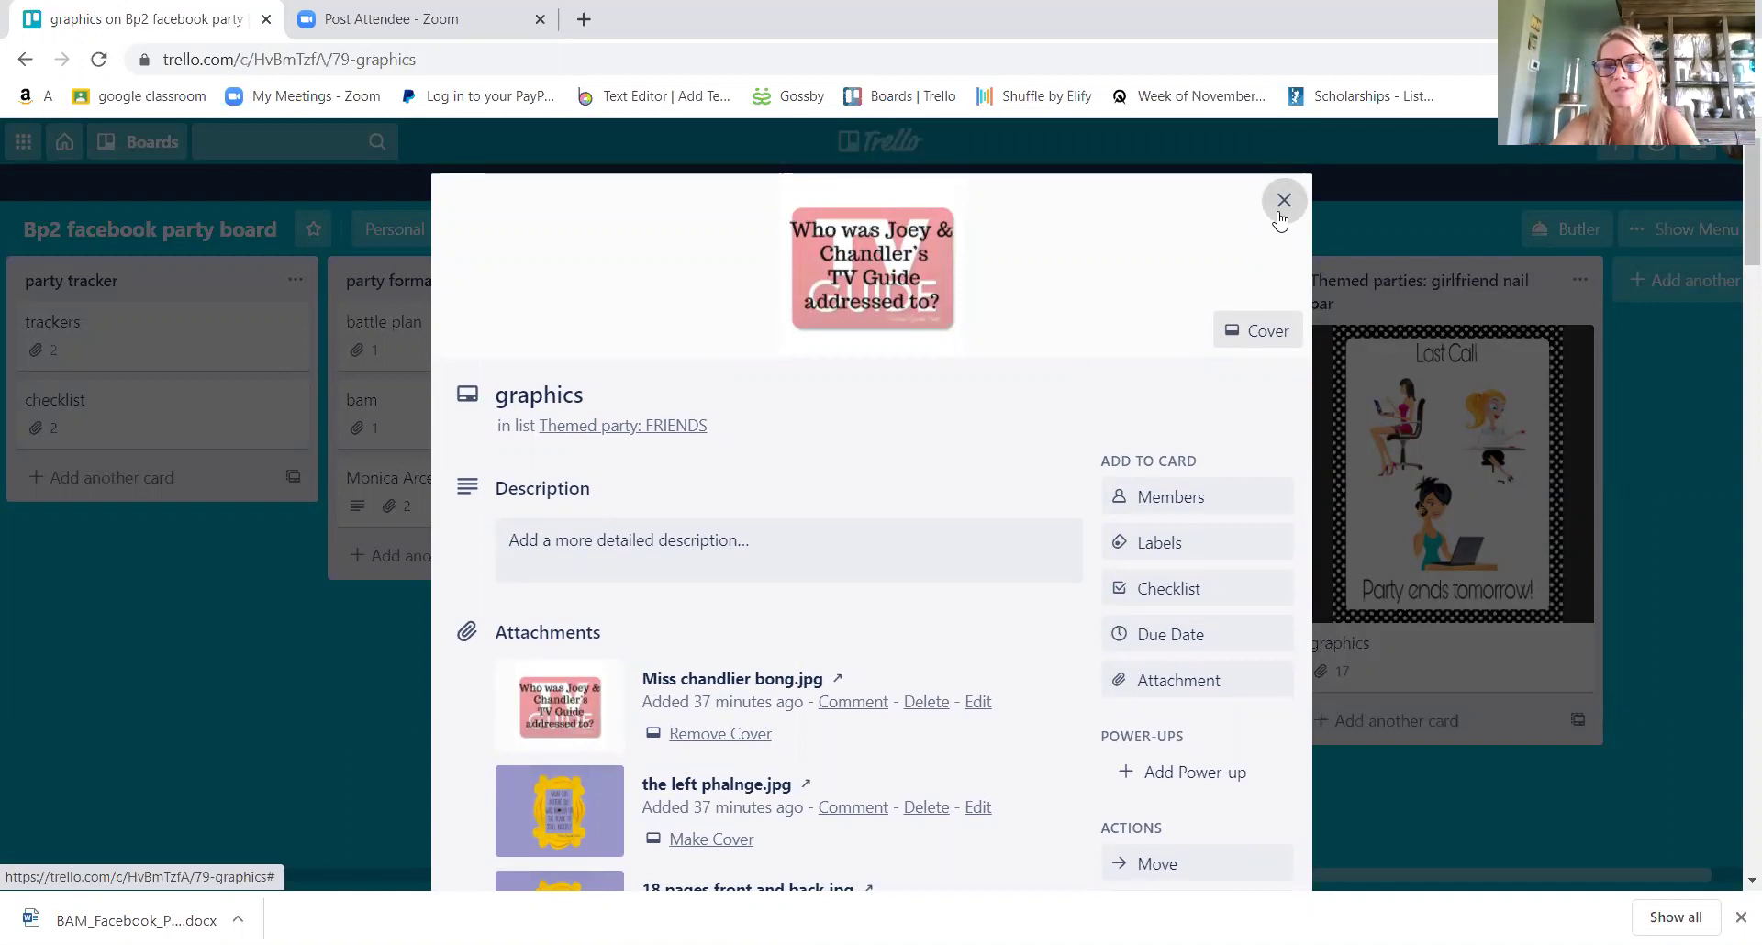
pyautogui.click(1283, 200)
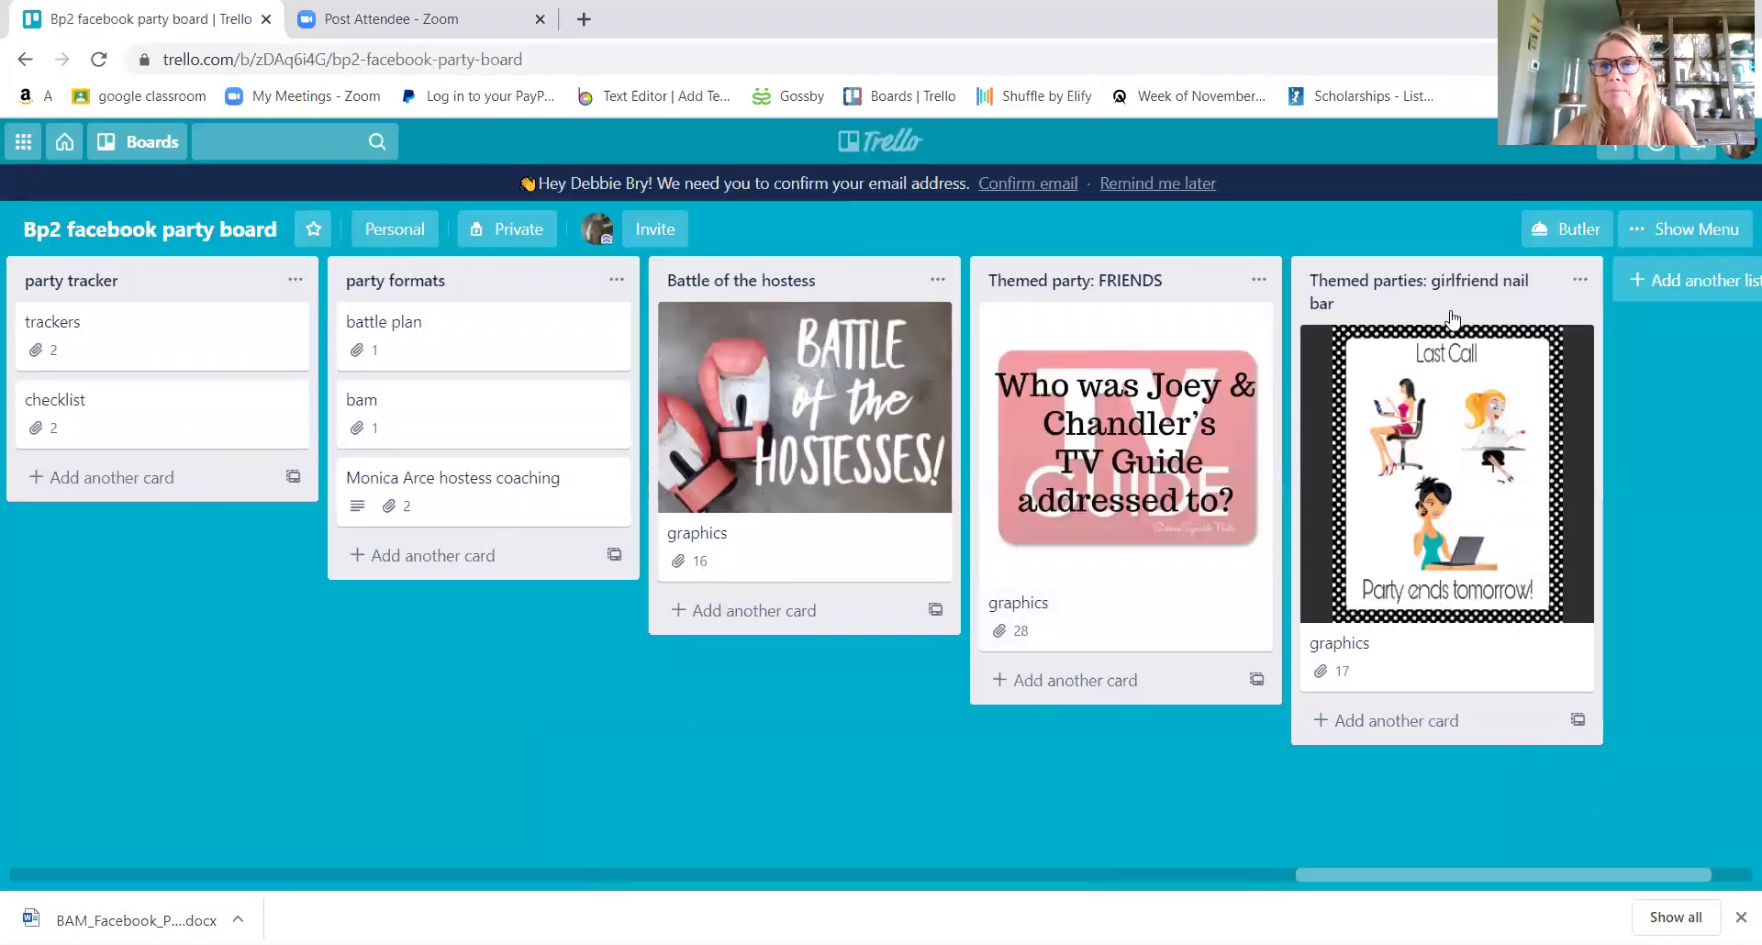
# - Look through all attachments of the "graphics" card in the "Themed parties: girlfriend nail bar" list and close it
pyautogui.click(1386, 532)
pyautogui.scroll(-7, 851, 498)
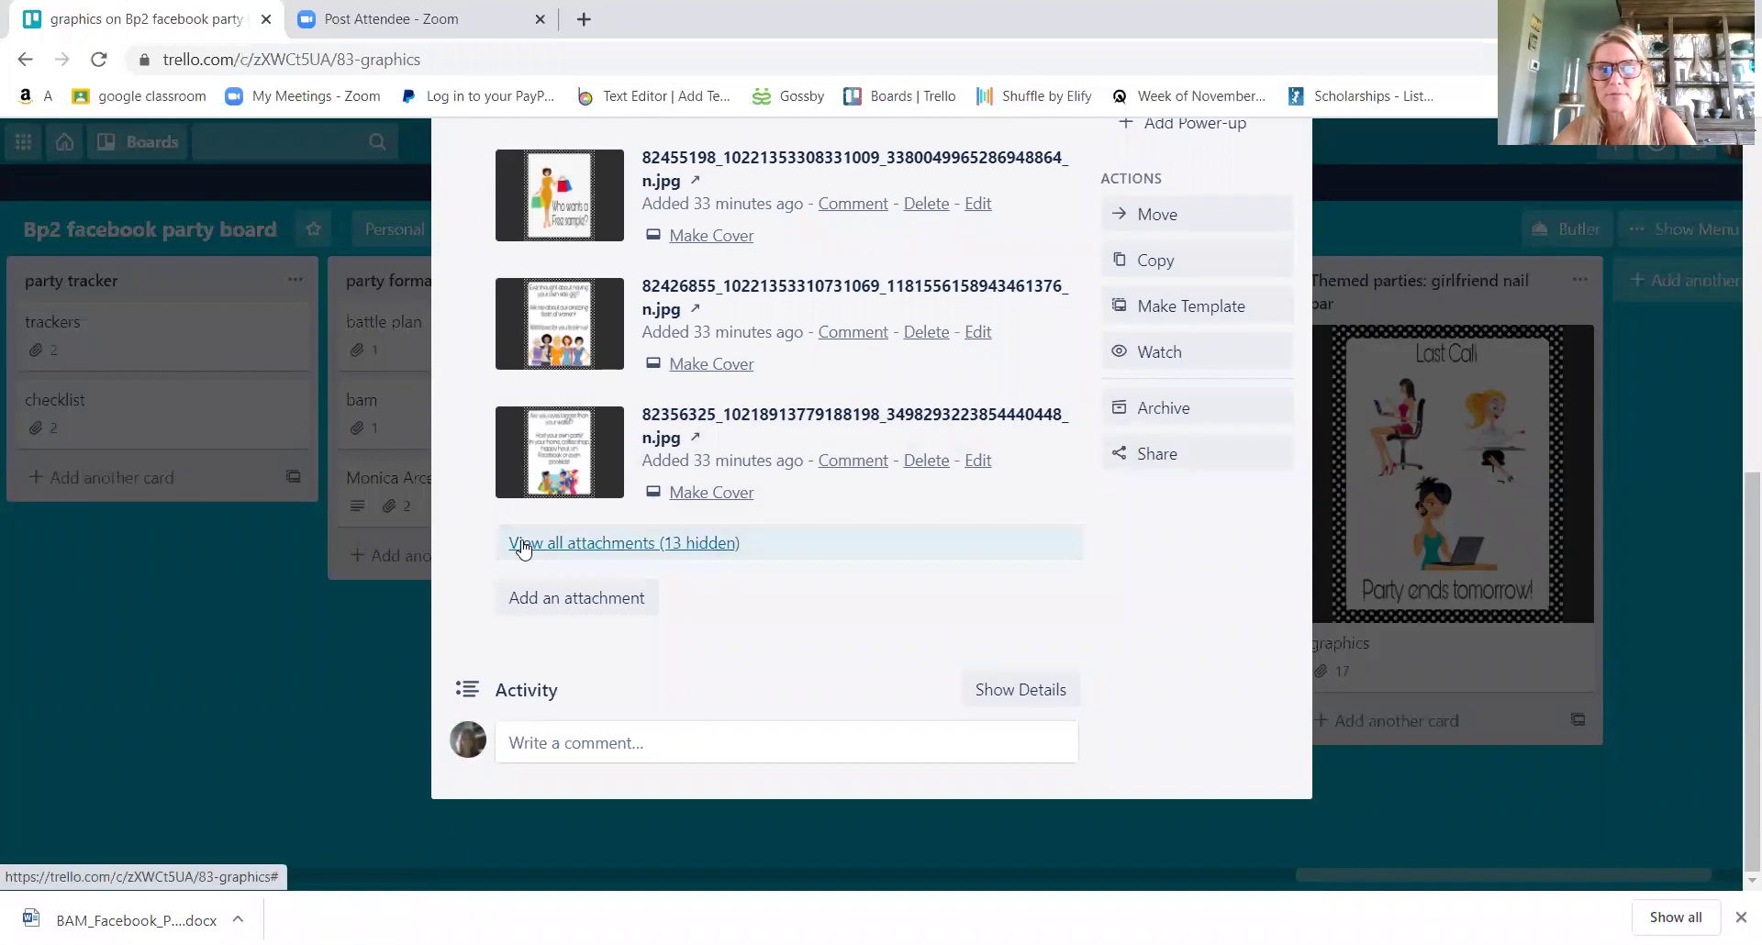
pyautogui.click(523, 543)
pyautogui.scroll(-15, 642, 459)
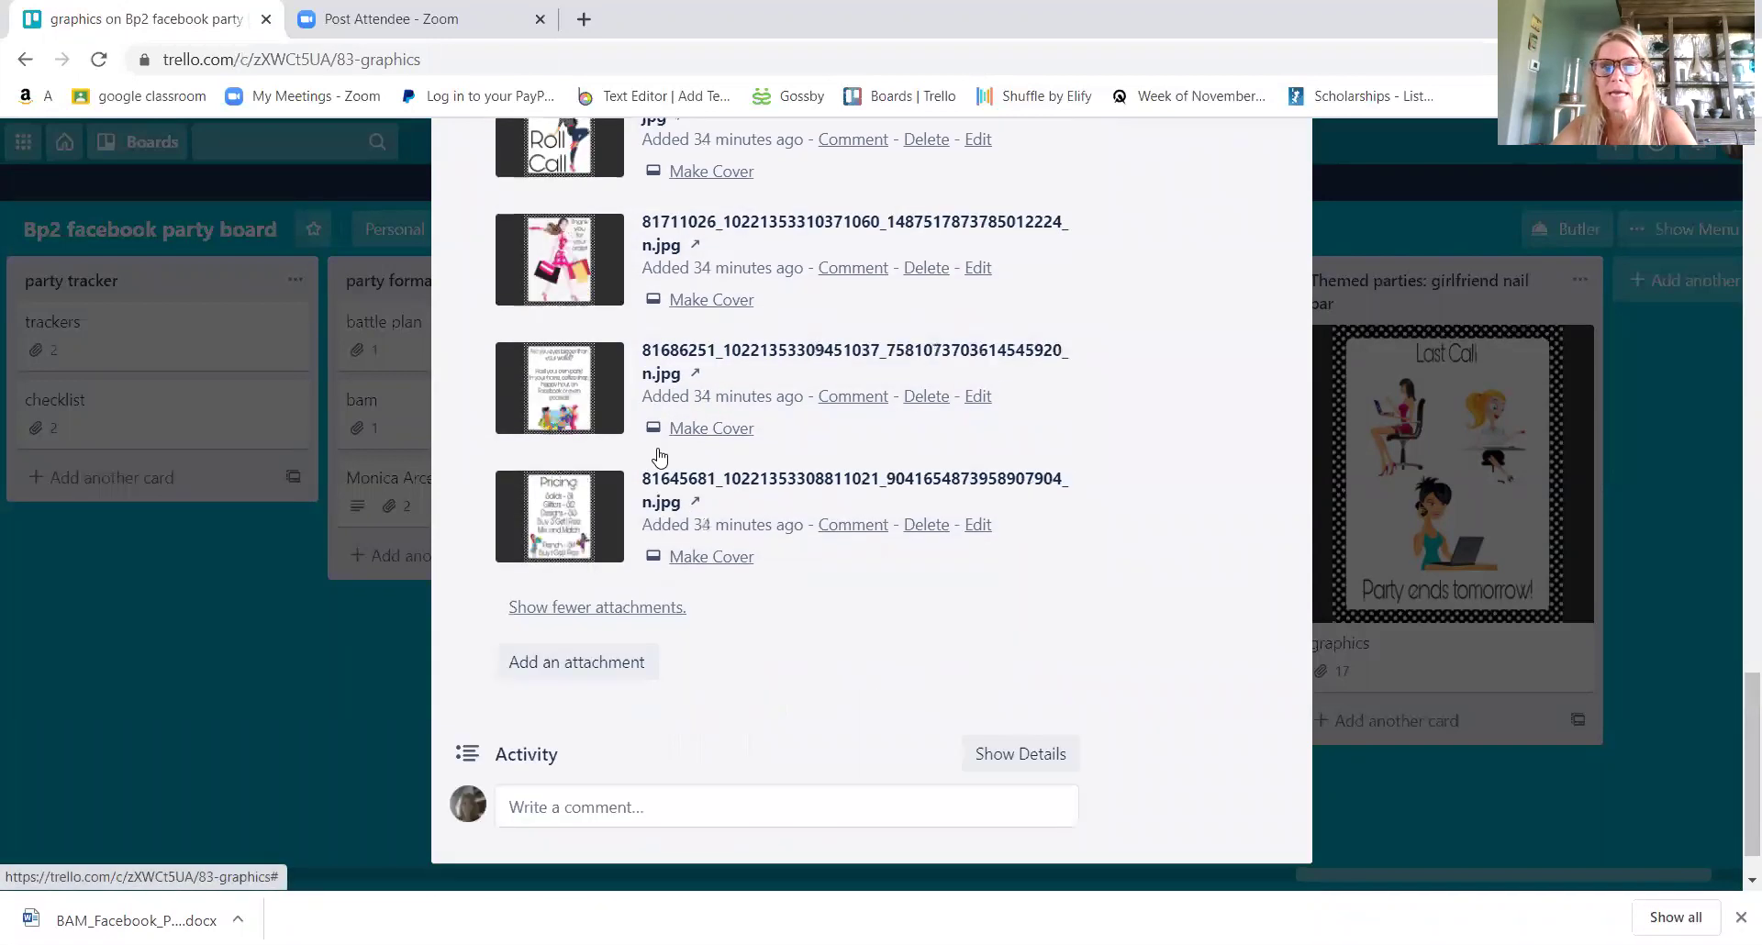
pyautogui.scroll(20, 649, 459)
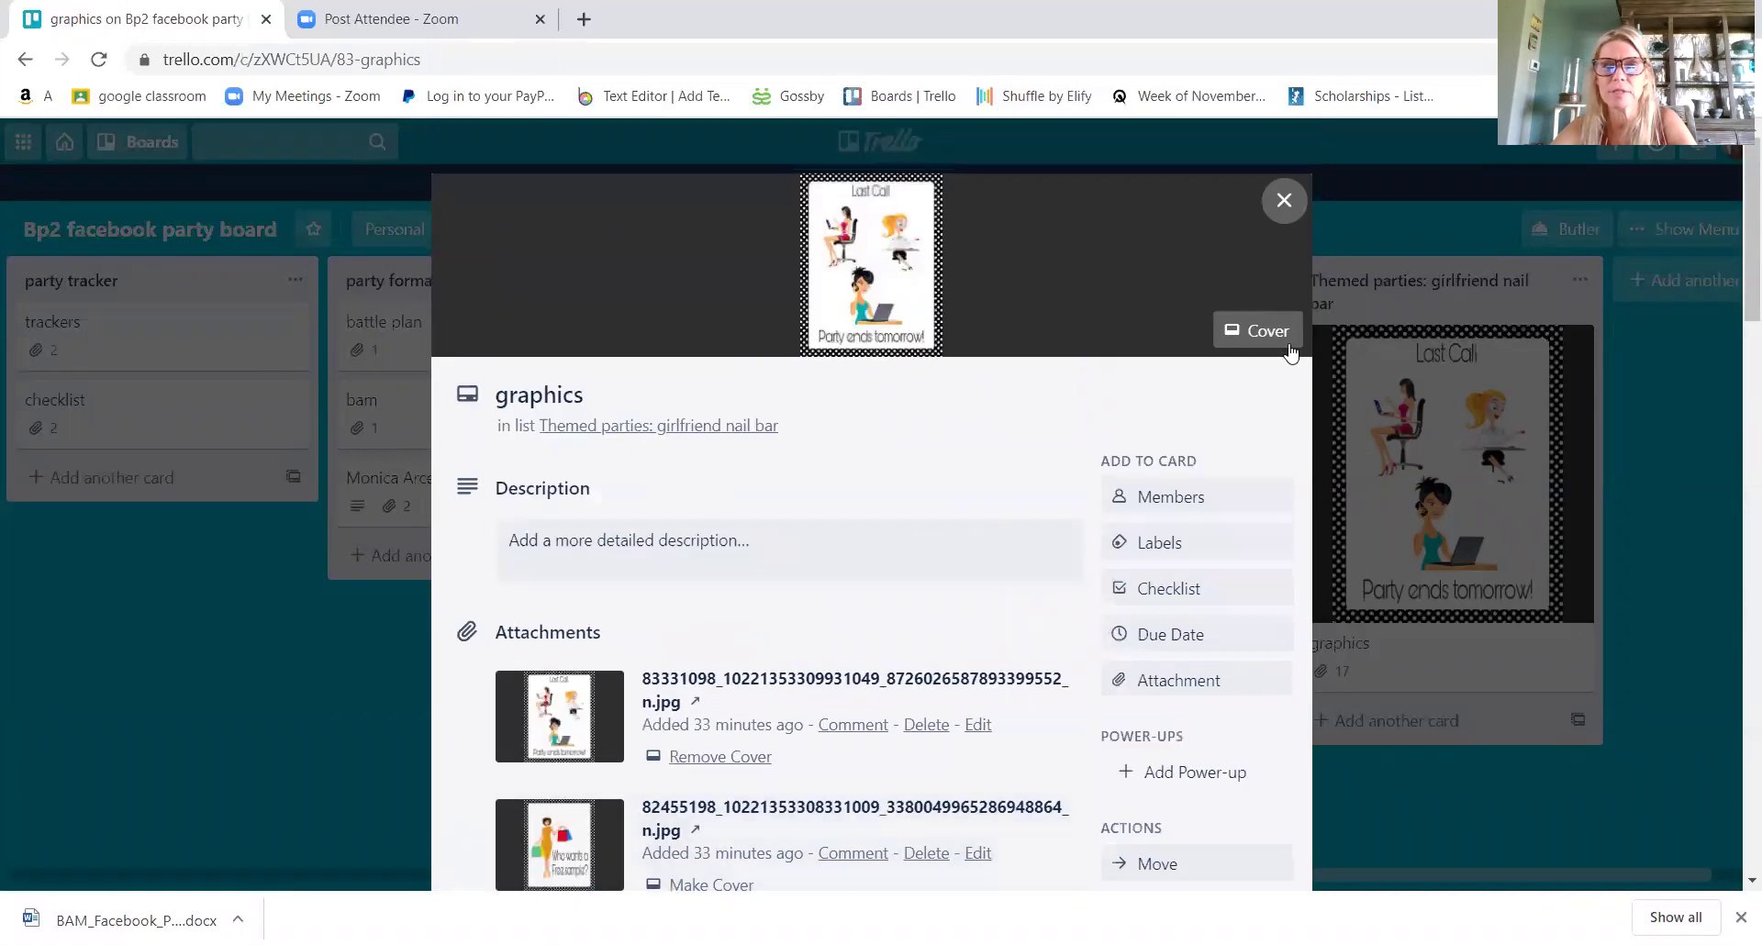
pyautogui.click(1284, 198)
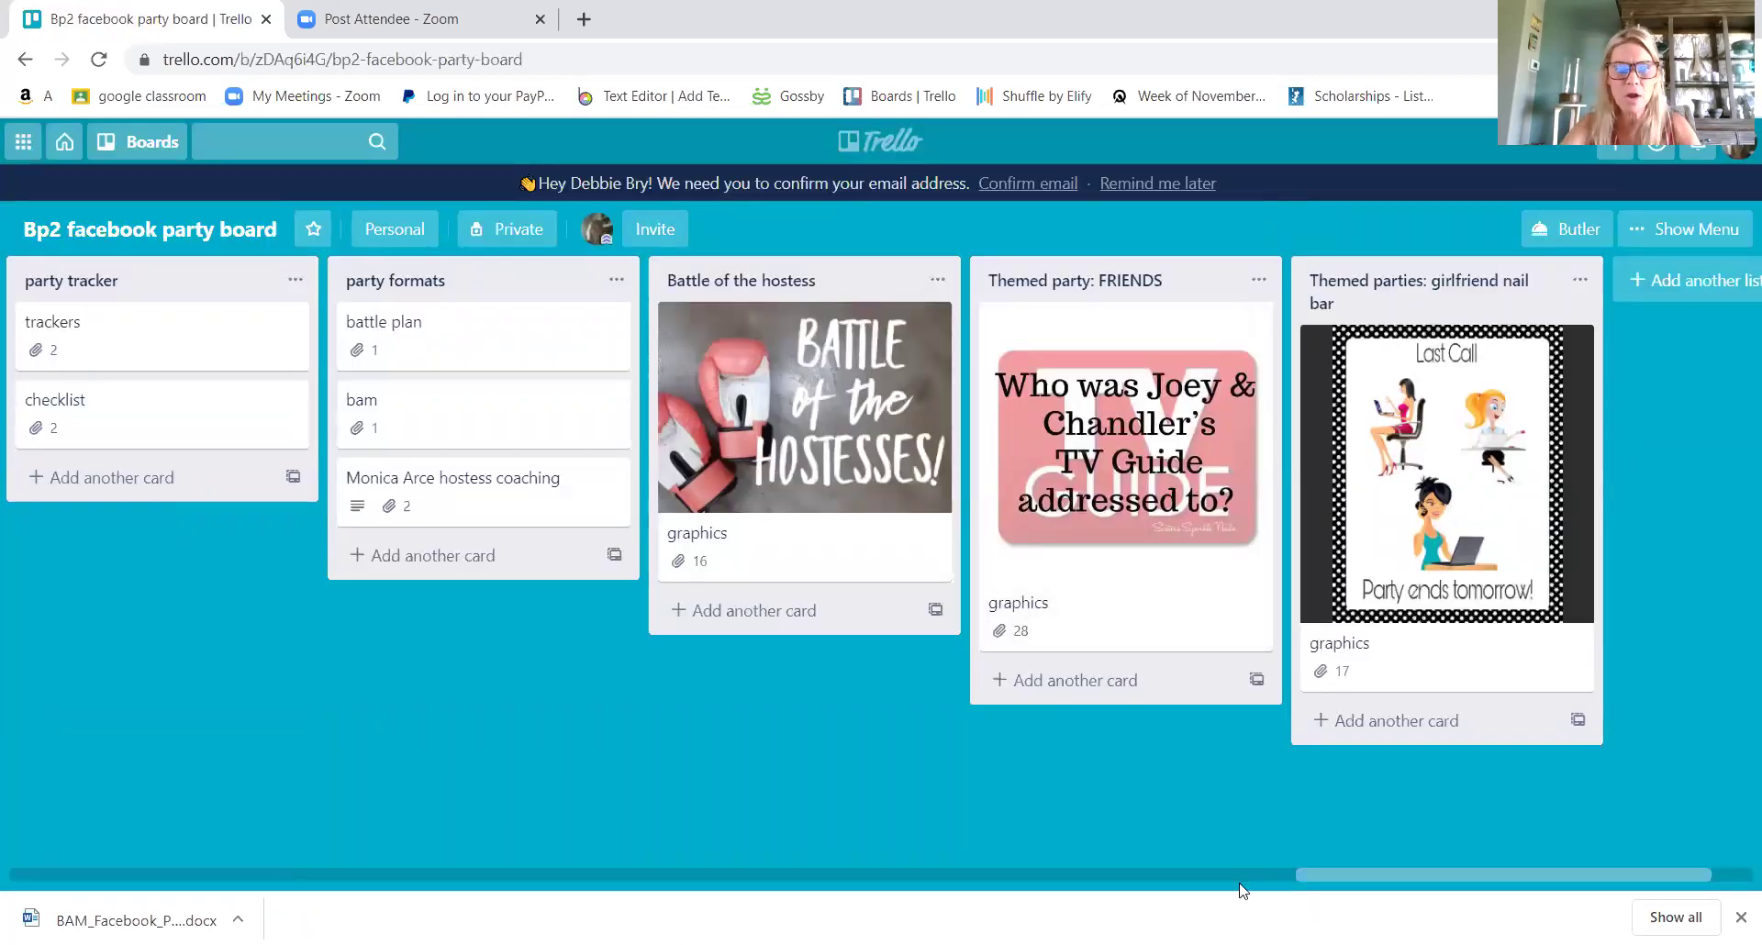
# - Add a card titled "fall game" at the end of the games list
pyautogui.moveTo(1332, 873); pyautogui.dragTo(906, 859)
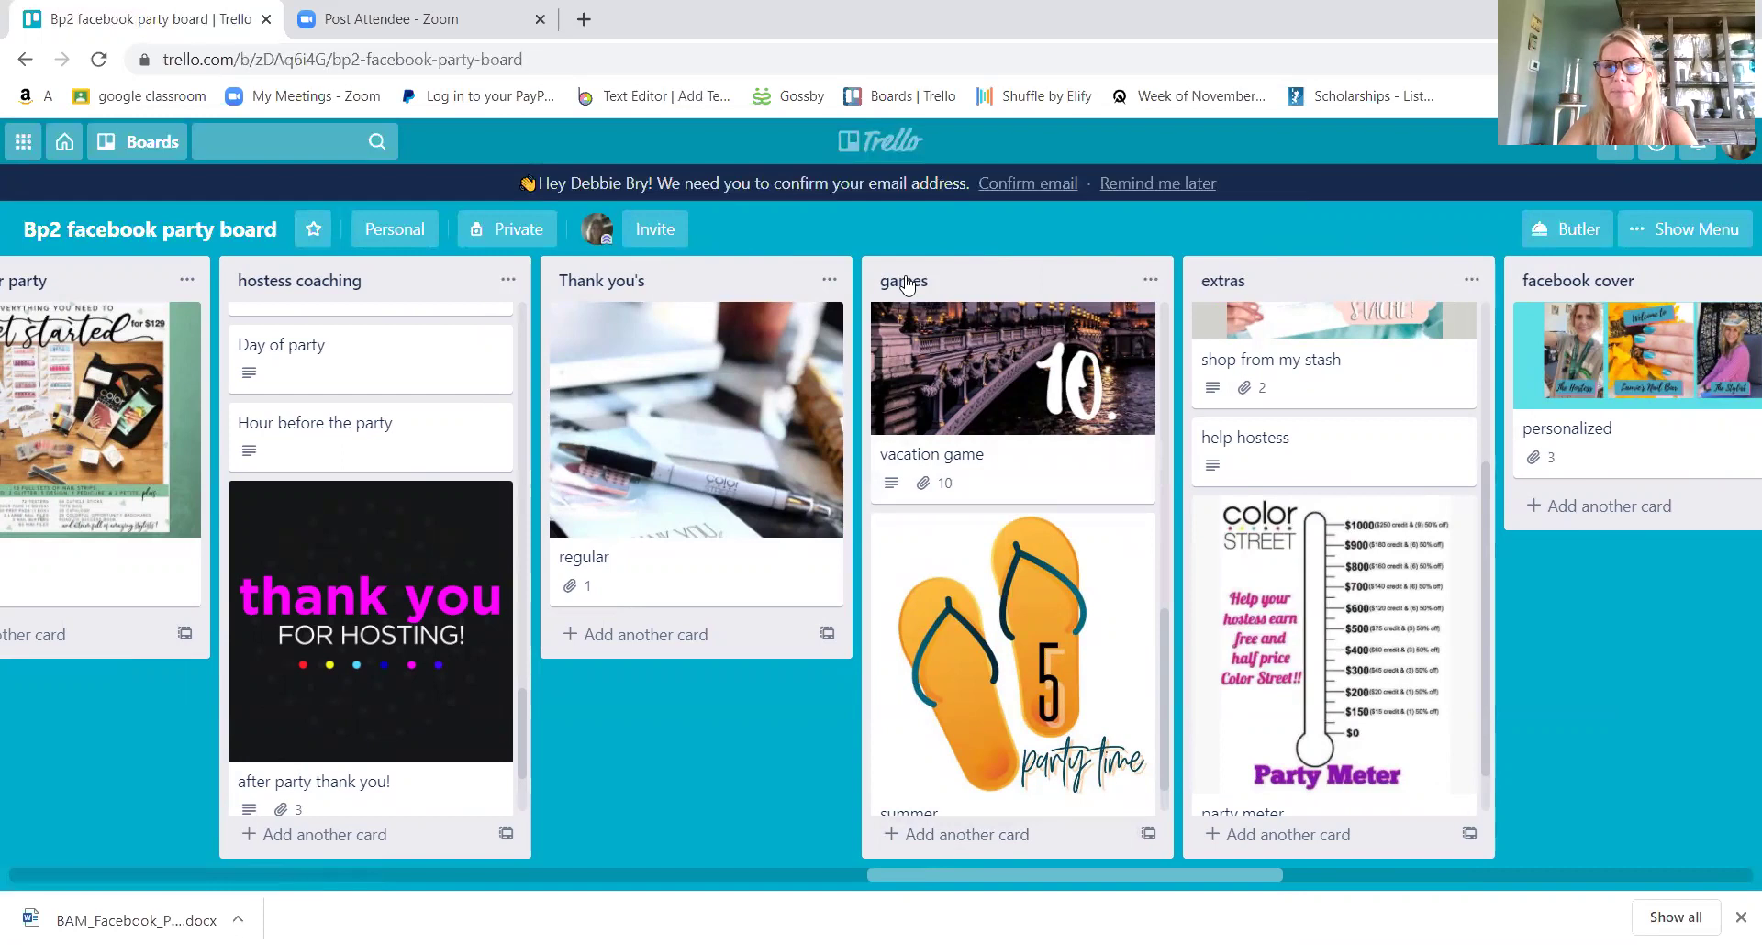
pyautogui.click(960, 840)
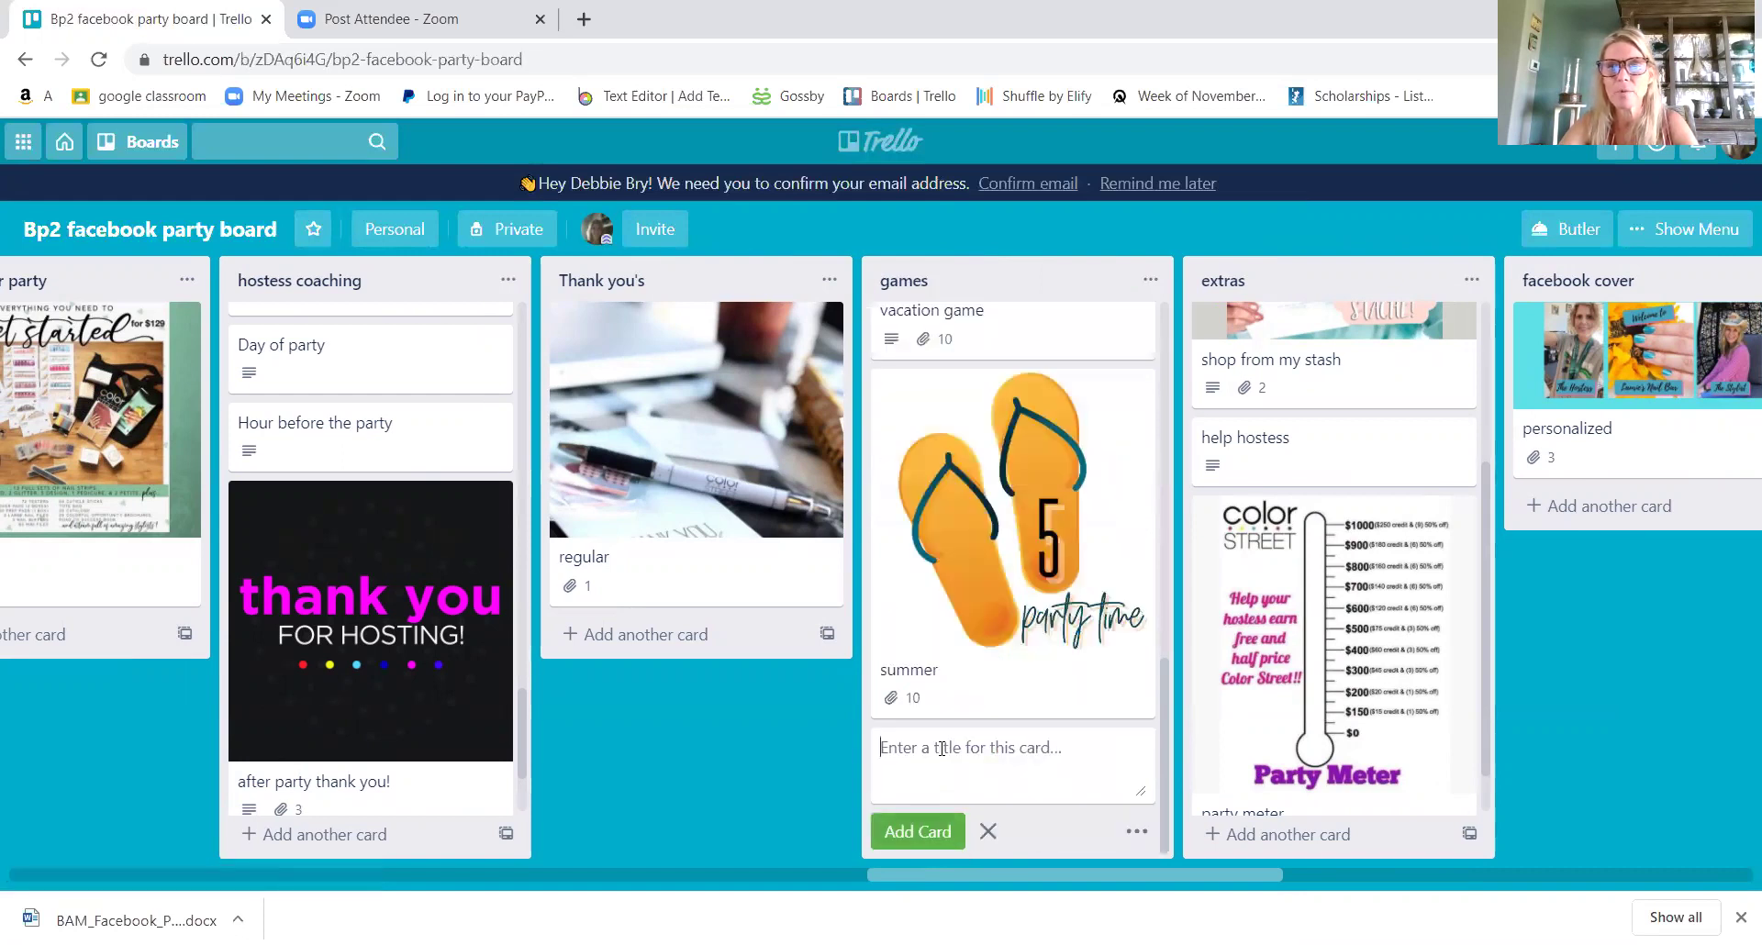
pyautogui.write('fa')
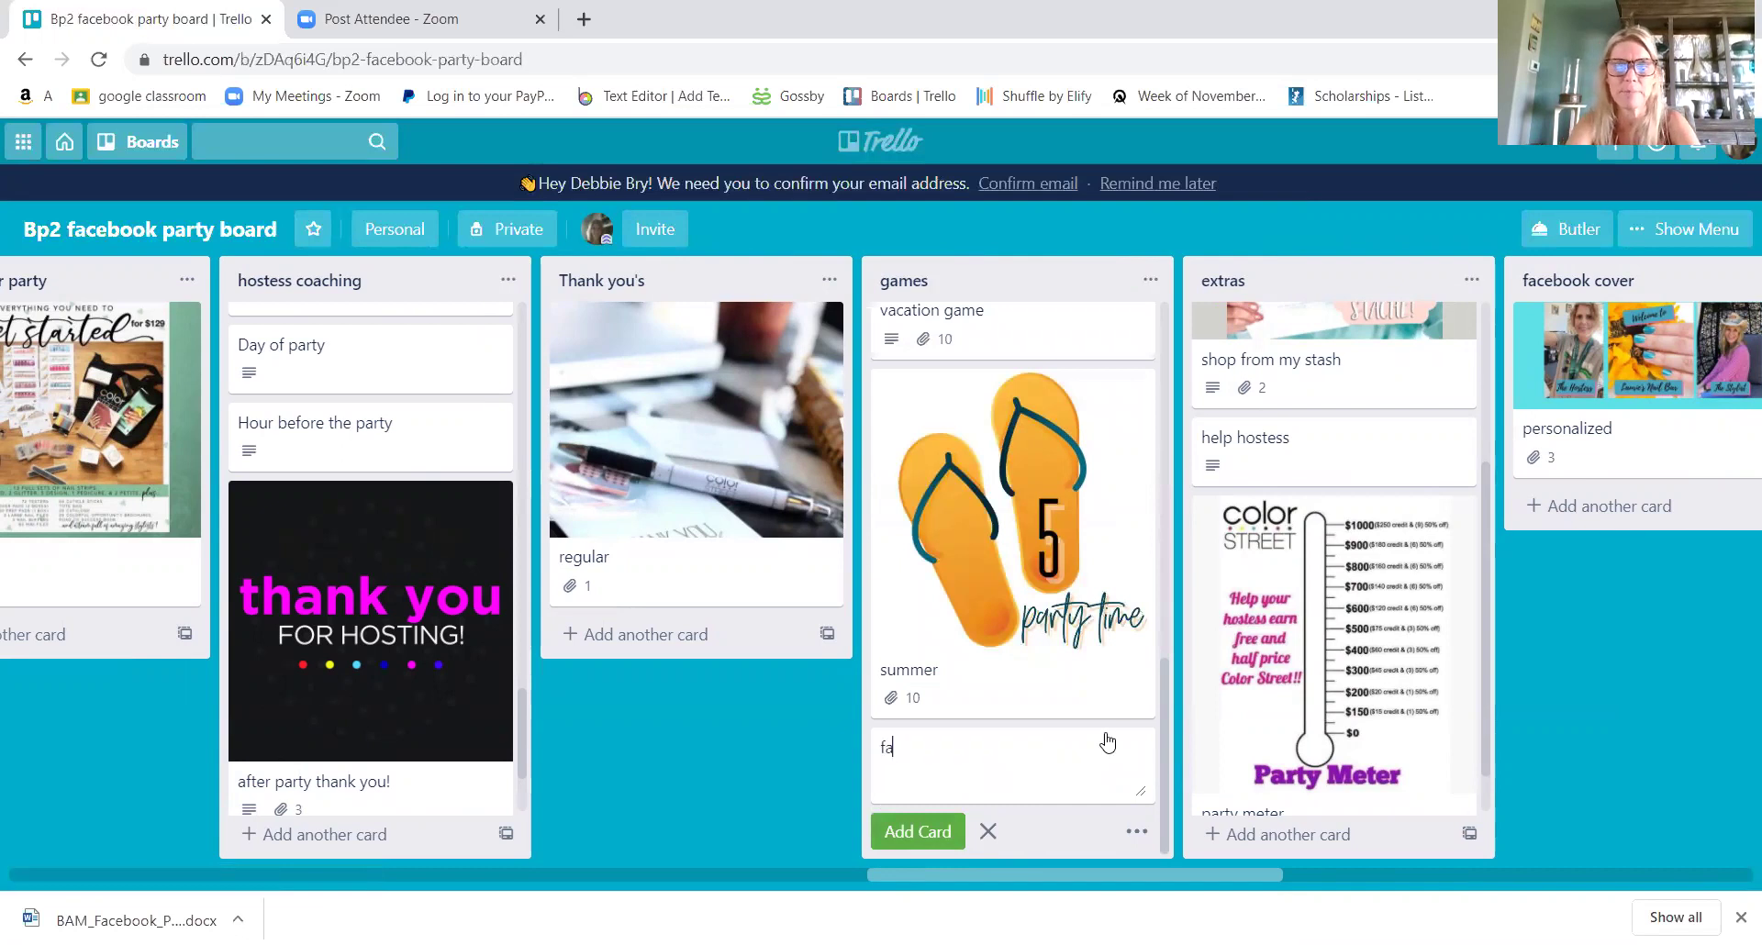
pyautogui.write('ll game')
pyautogui.press('Return')
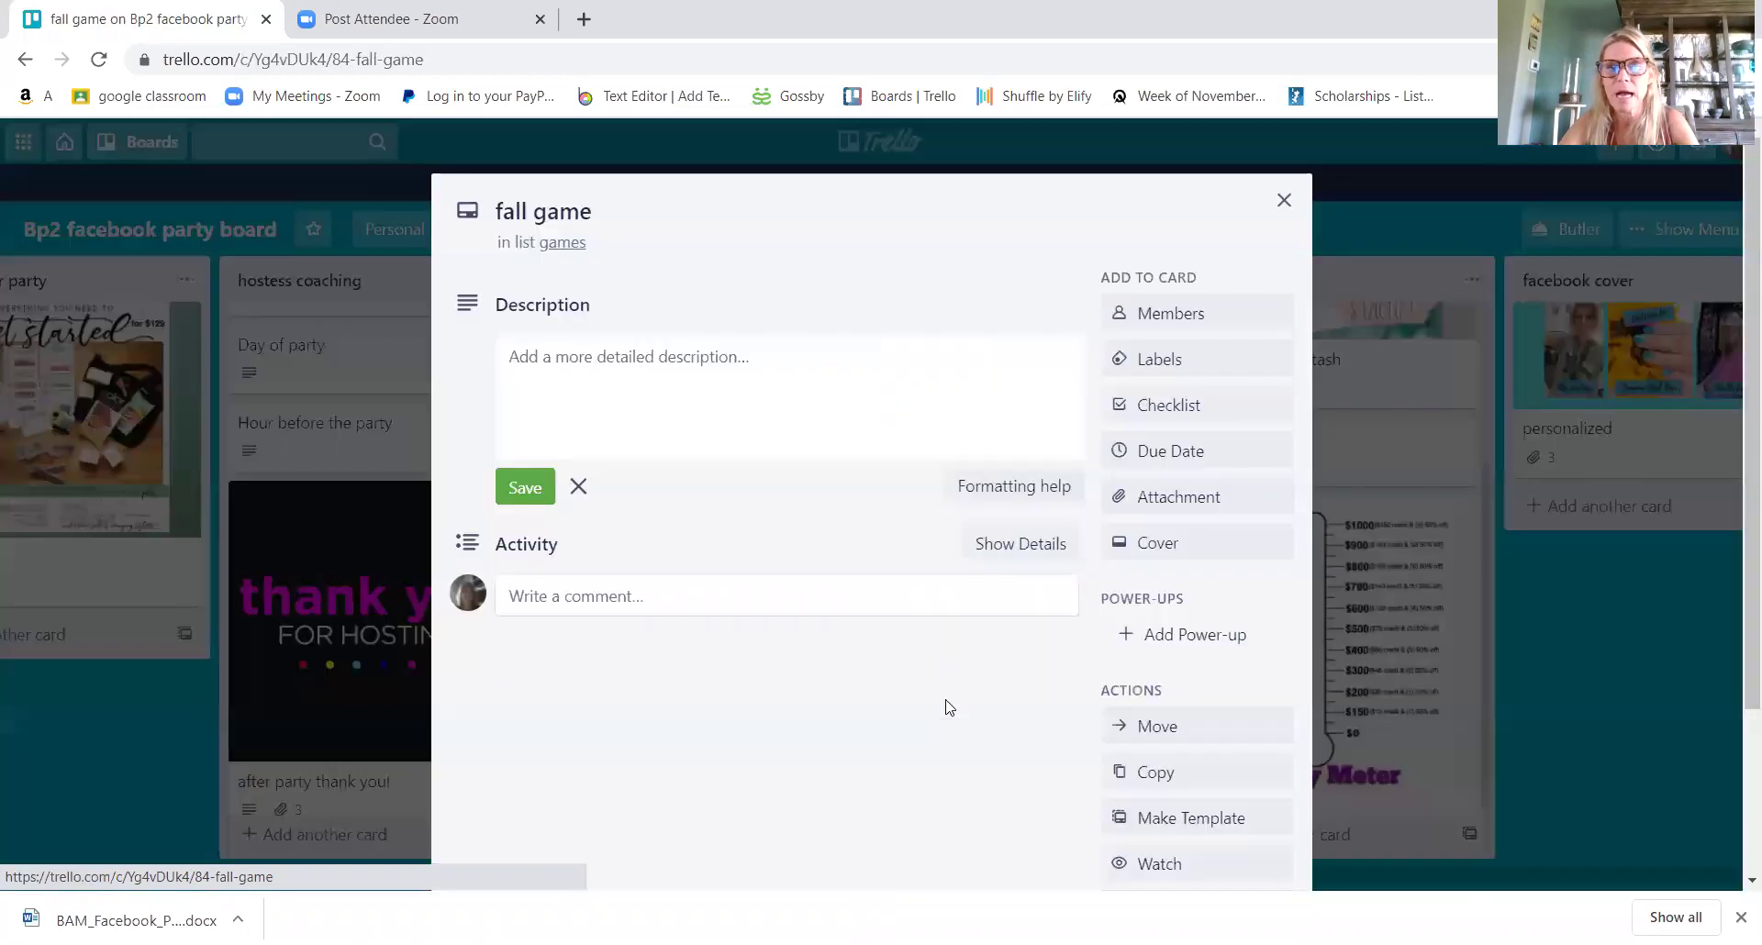
# - Enter the "fall game" card's description: "When you play the fall game today here are the rules...."
pyautogui.click(945, 705)
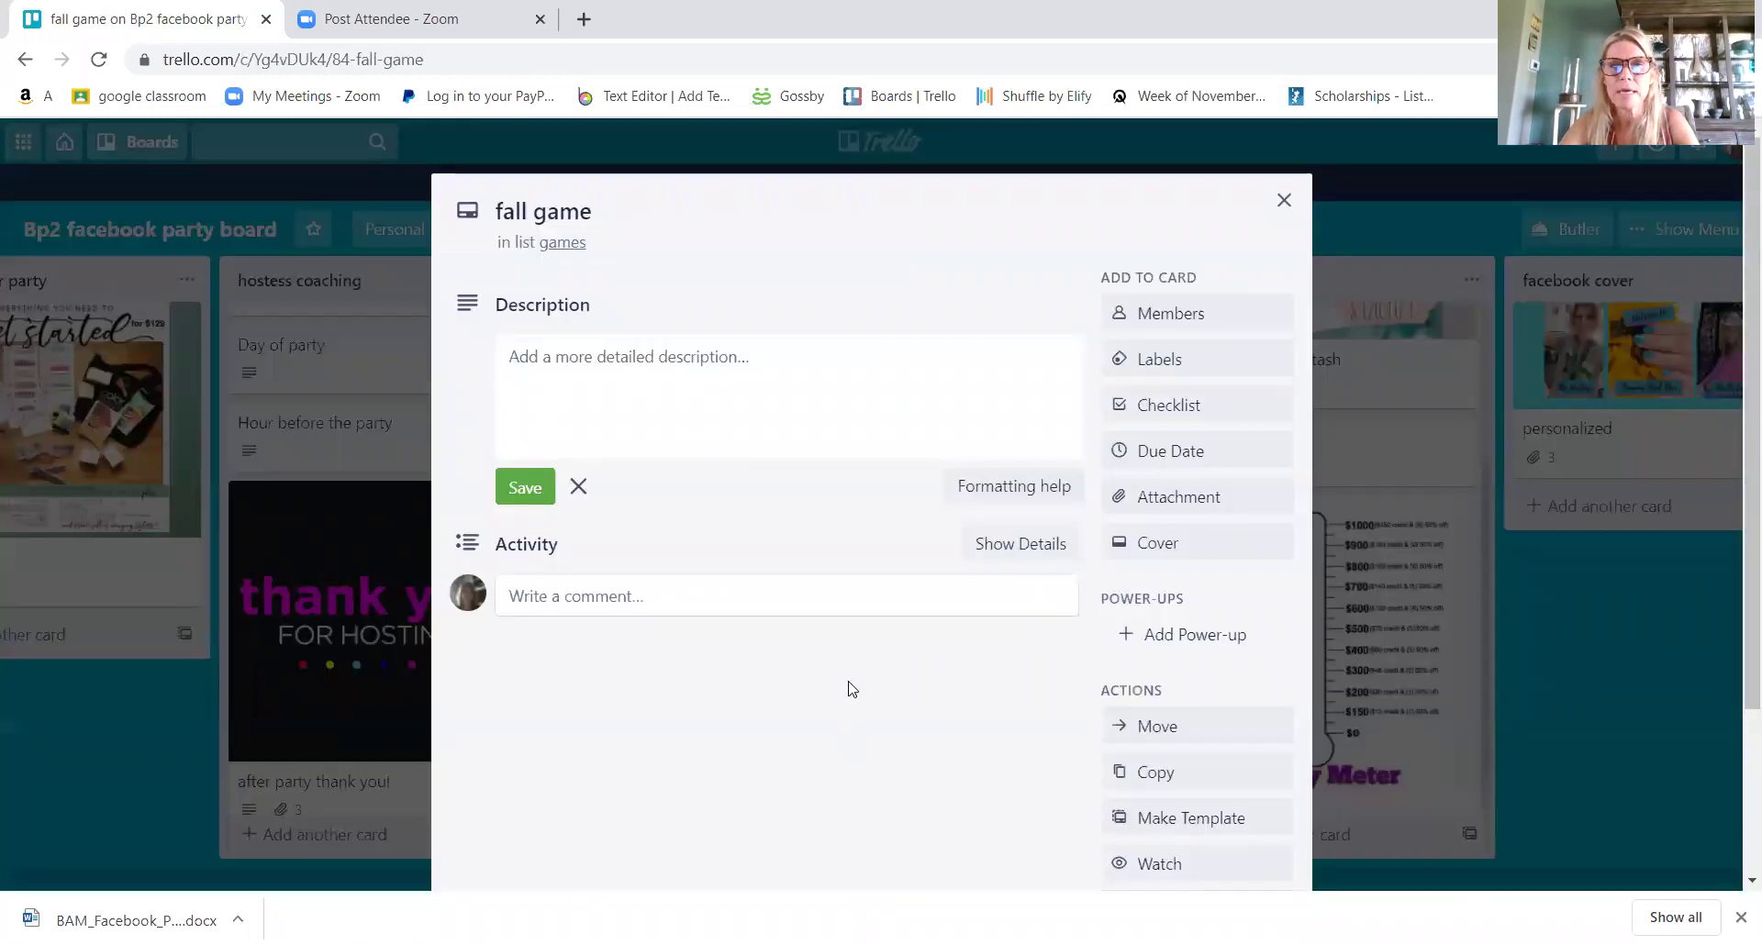
pyautogui.click(703, 363)
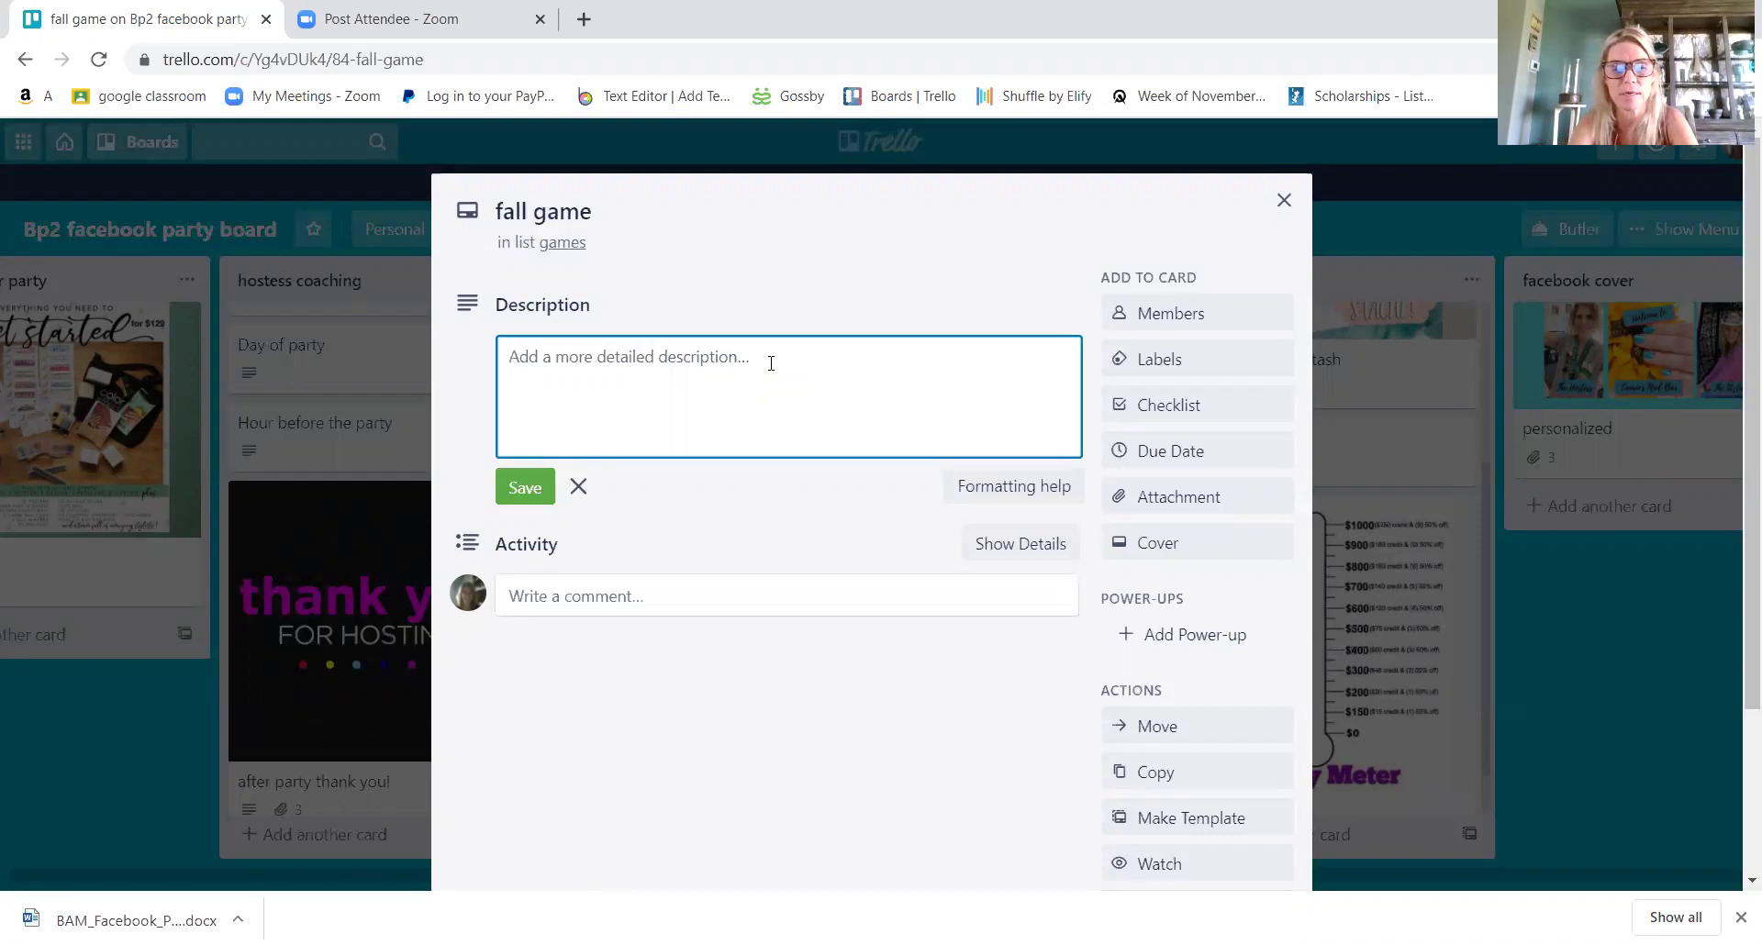
pyautogui.write('When you play the fall game today here are the rules....')
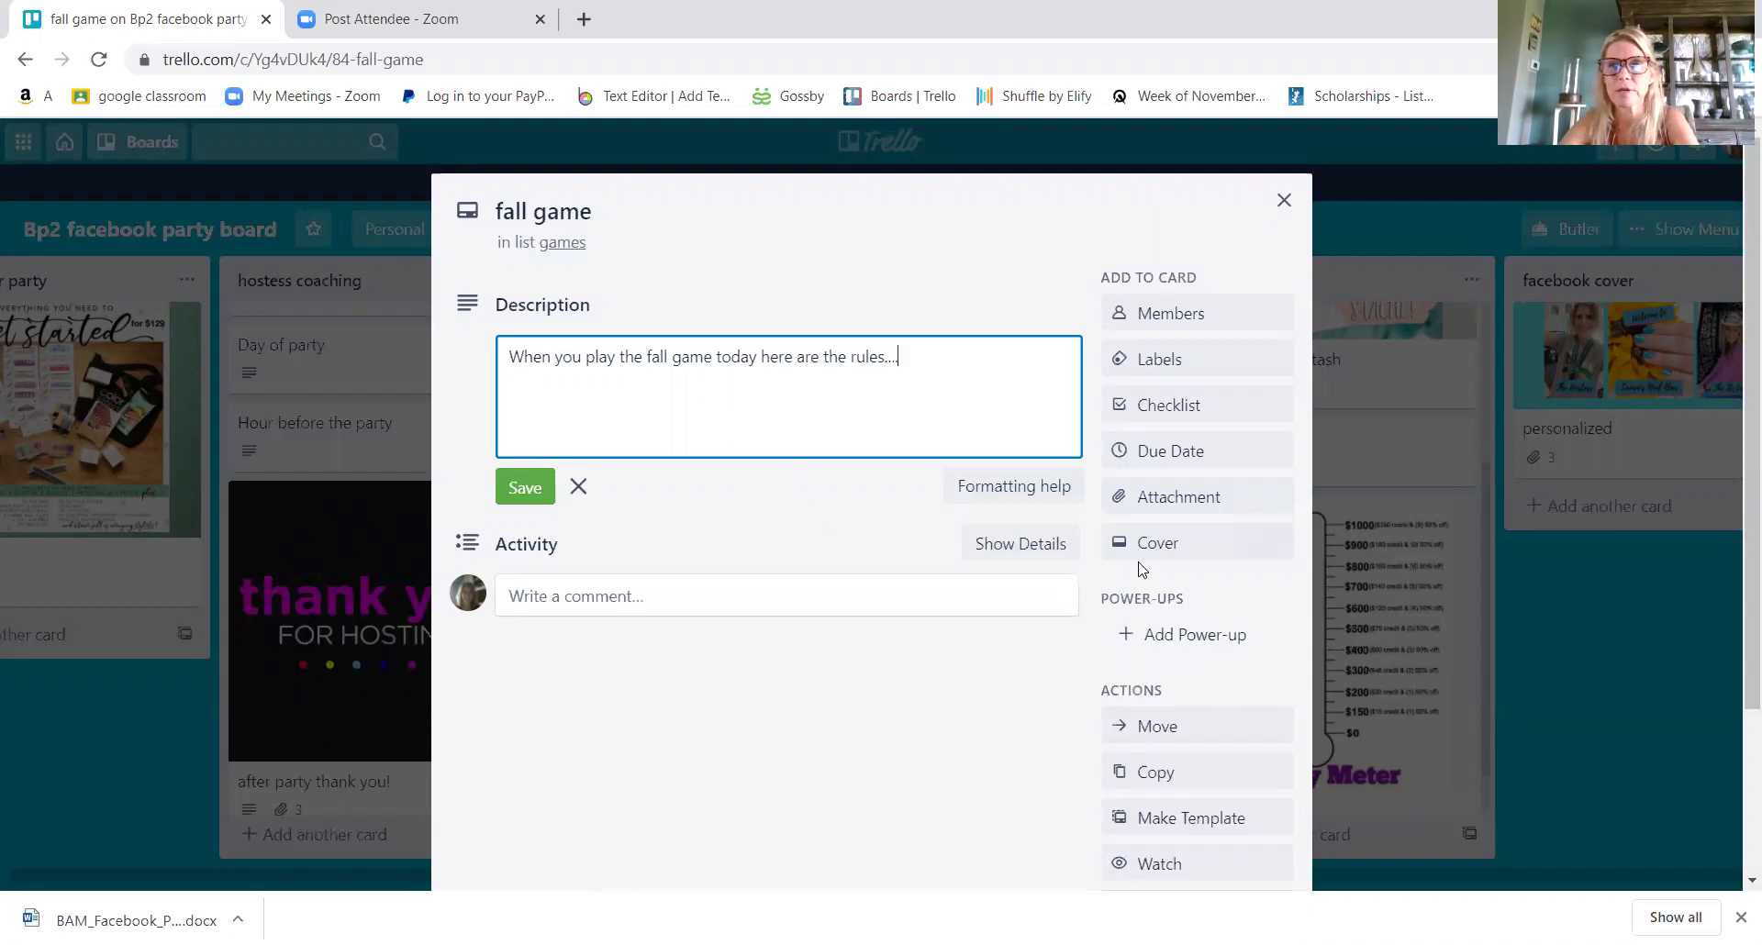
# - Look at the attachment sources and computer file picker for the "fall game" card, attach nothing, and close the card
pyautogui.click(1158, 498)
pyautogui.click(1154, 245)
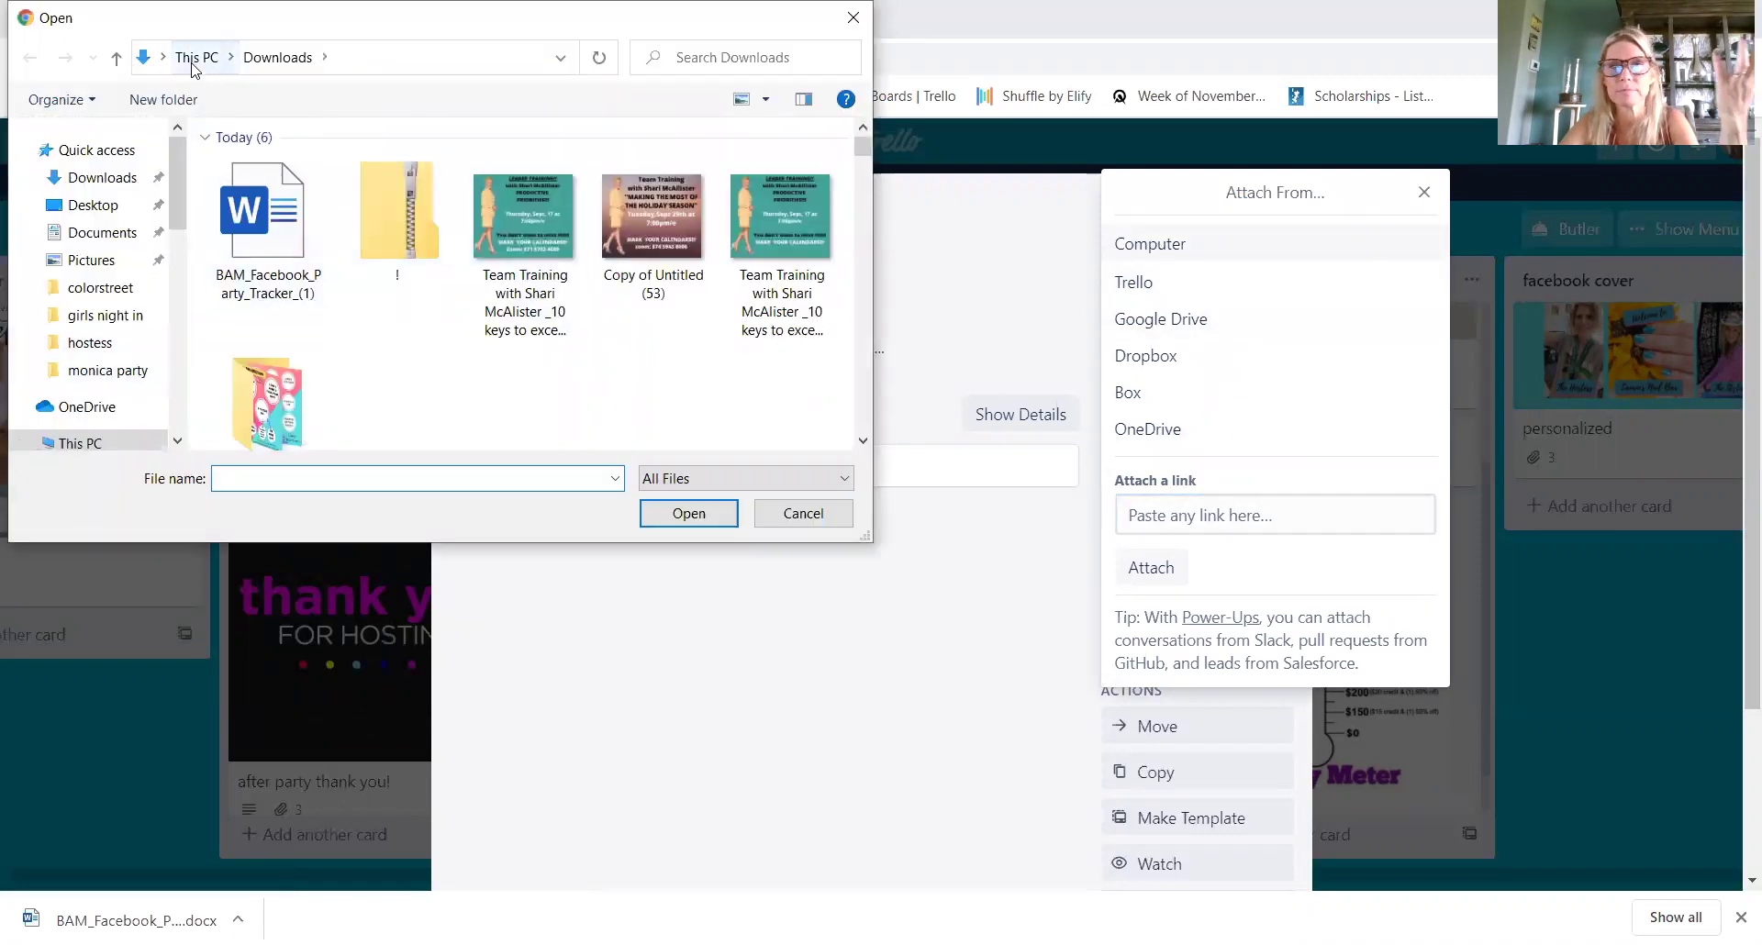
pyautogui.click(807, 513)
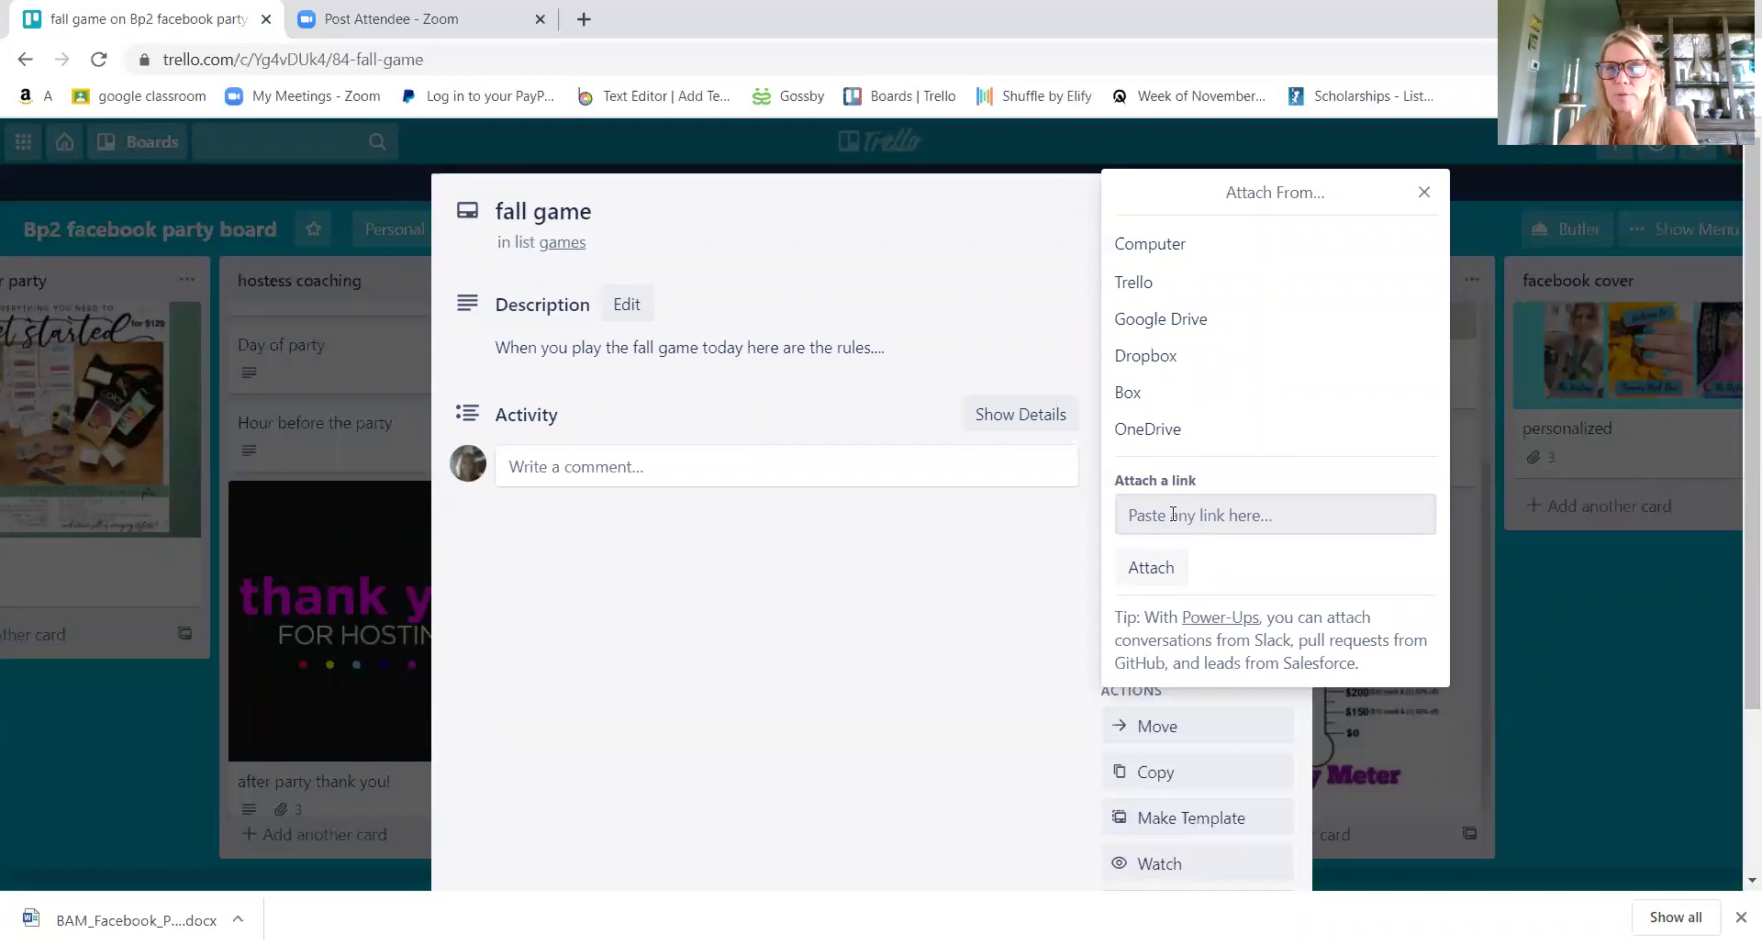
pyautogui.click(1424, 193)
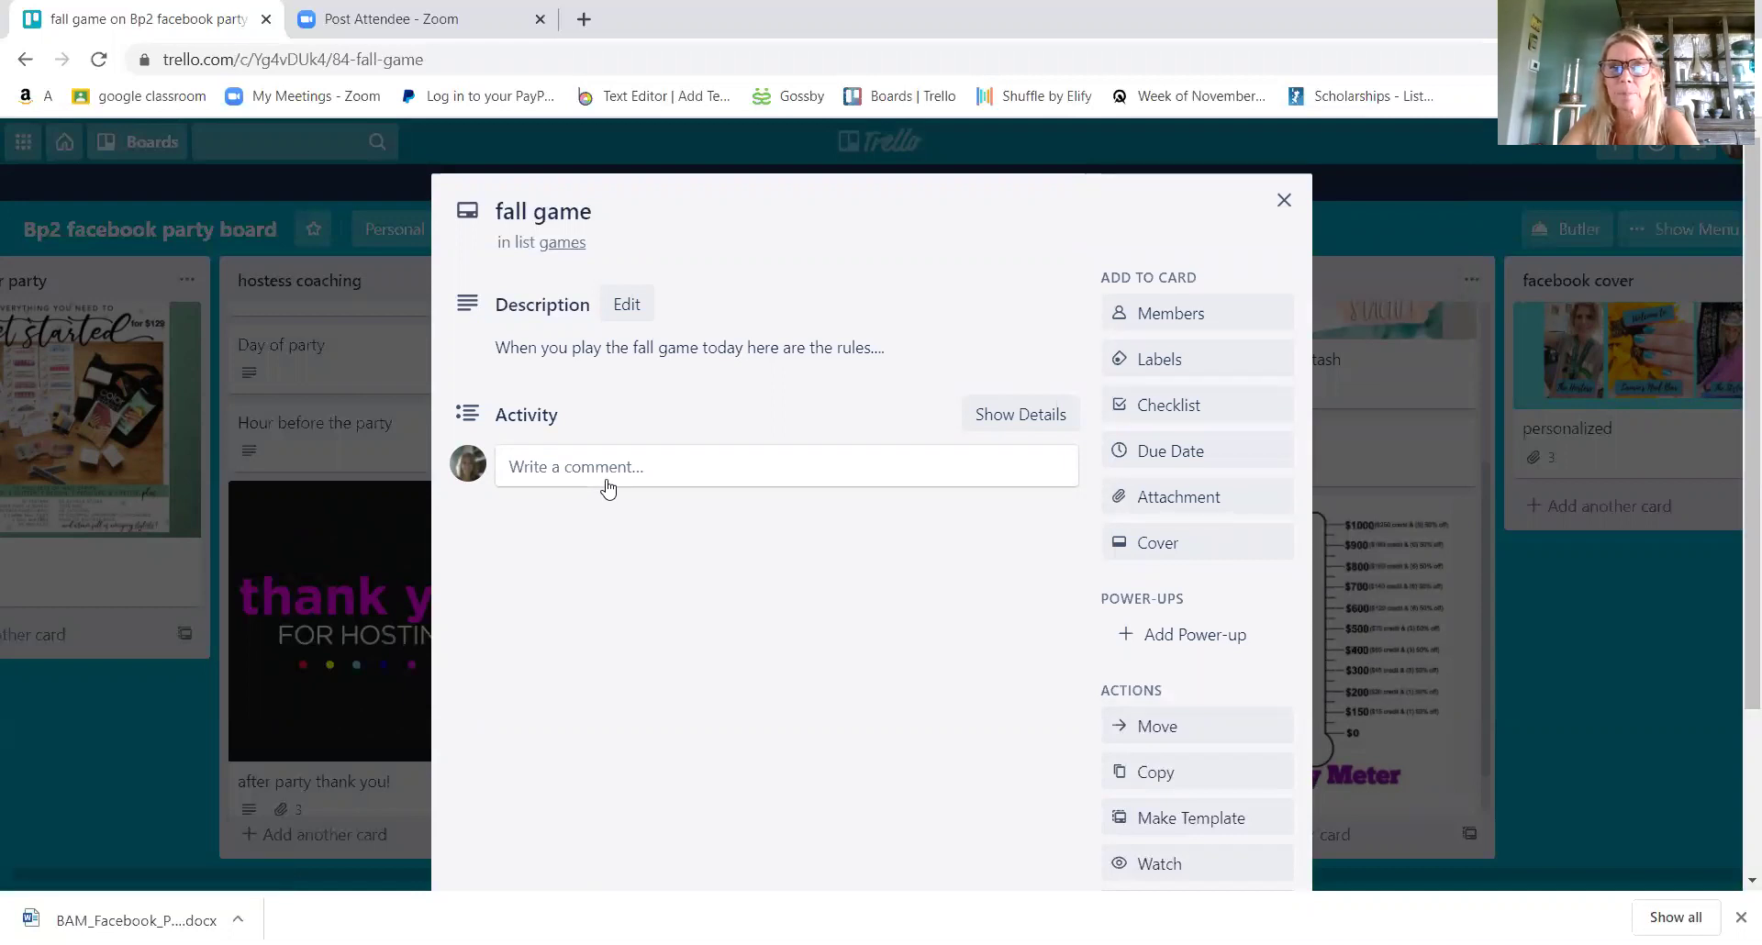
pyautogui.click(1285, 211)
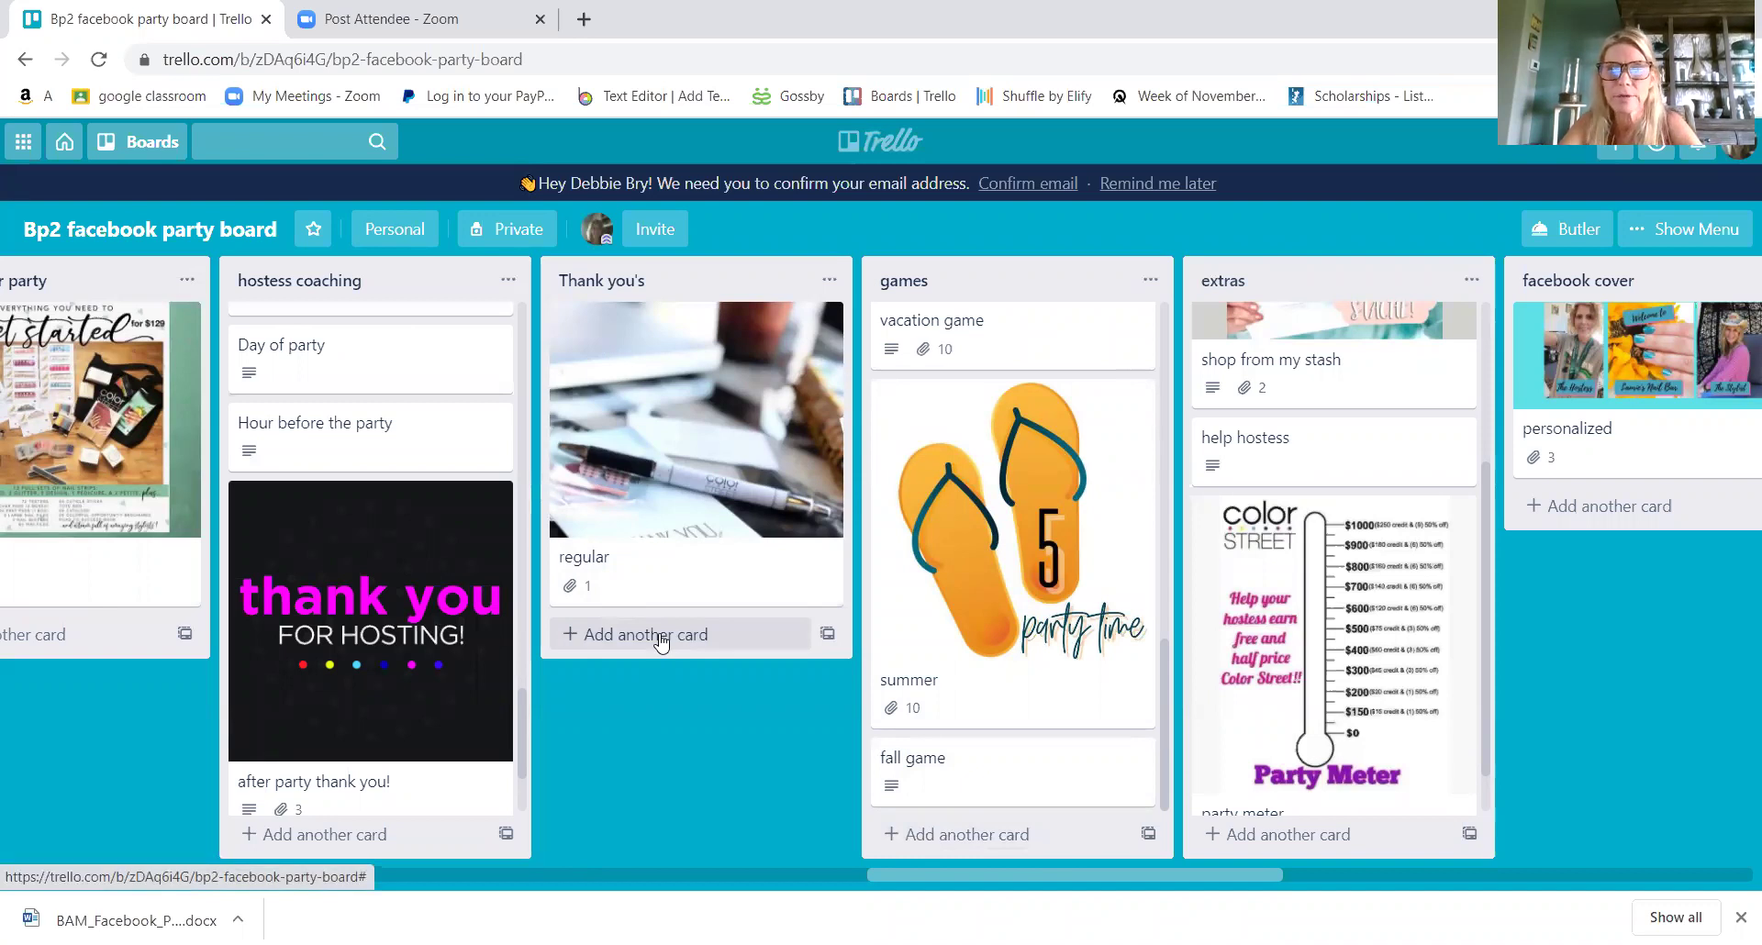
# - Review the description area and attachment of the "regular" card in the Thank you's list and close it
pyautogui.click(666, 462)
pyautogui.scroll(-3, 669, 464)
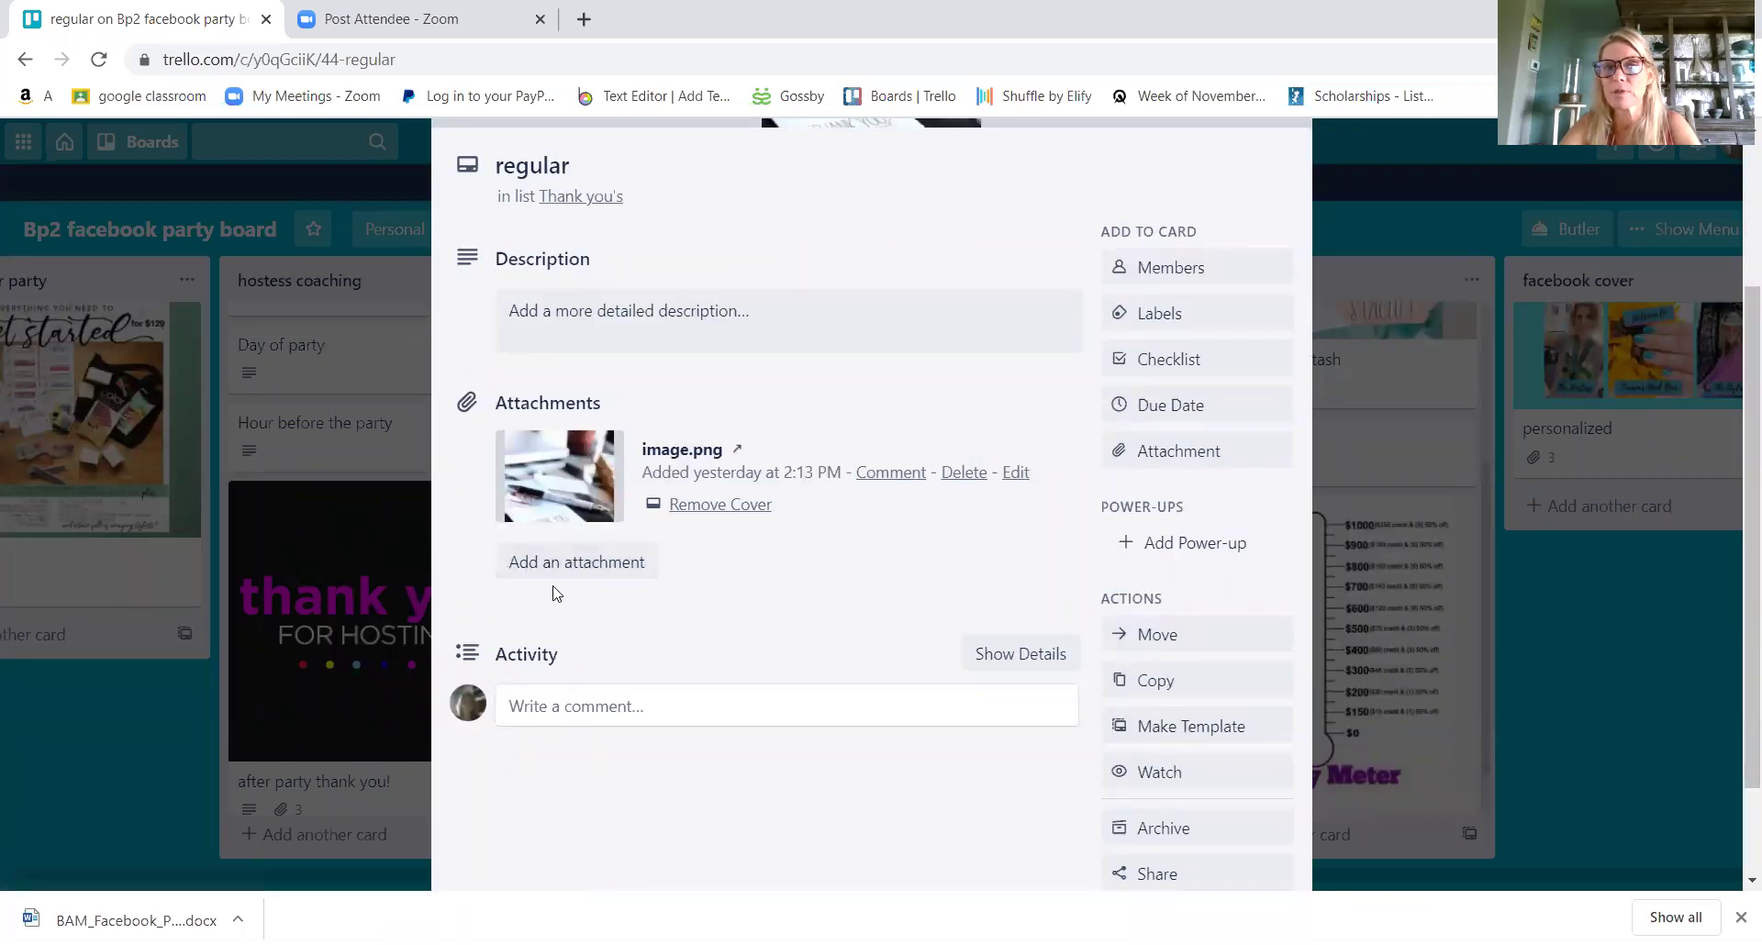
pyautogui.scroll(5, 563, 588)
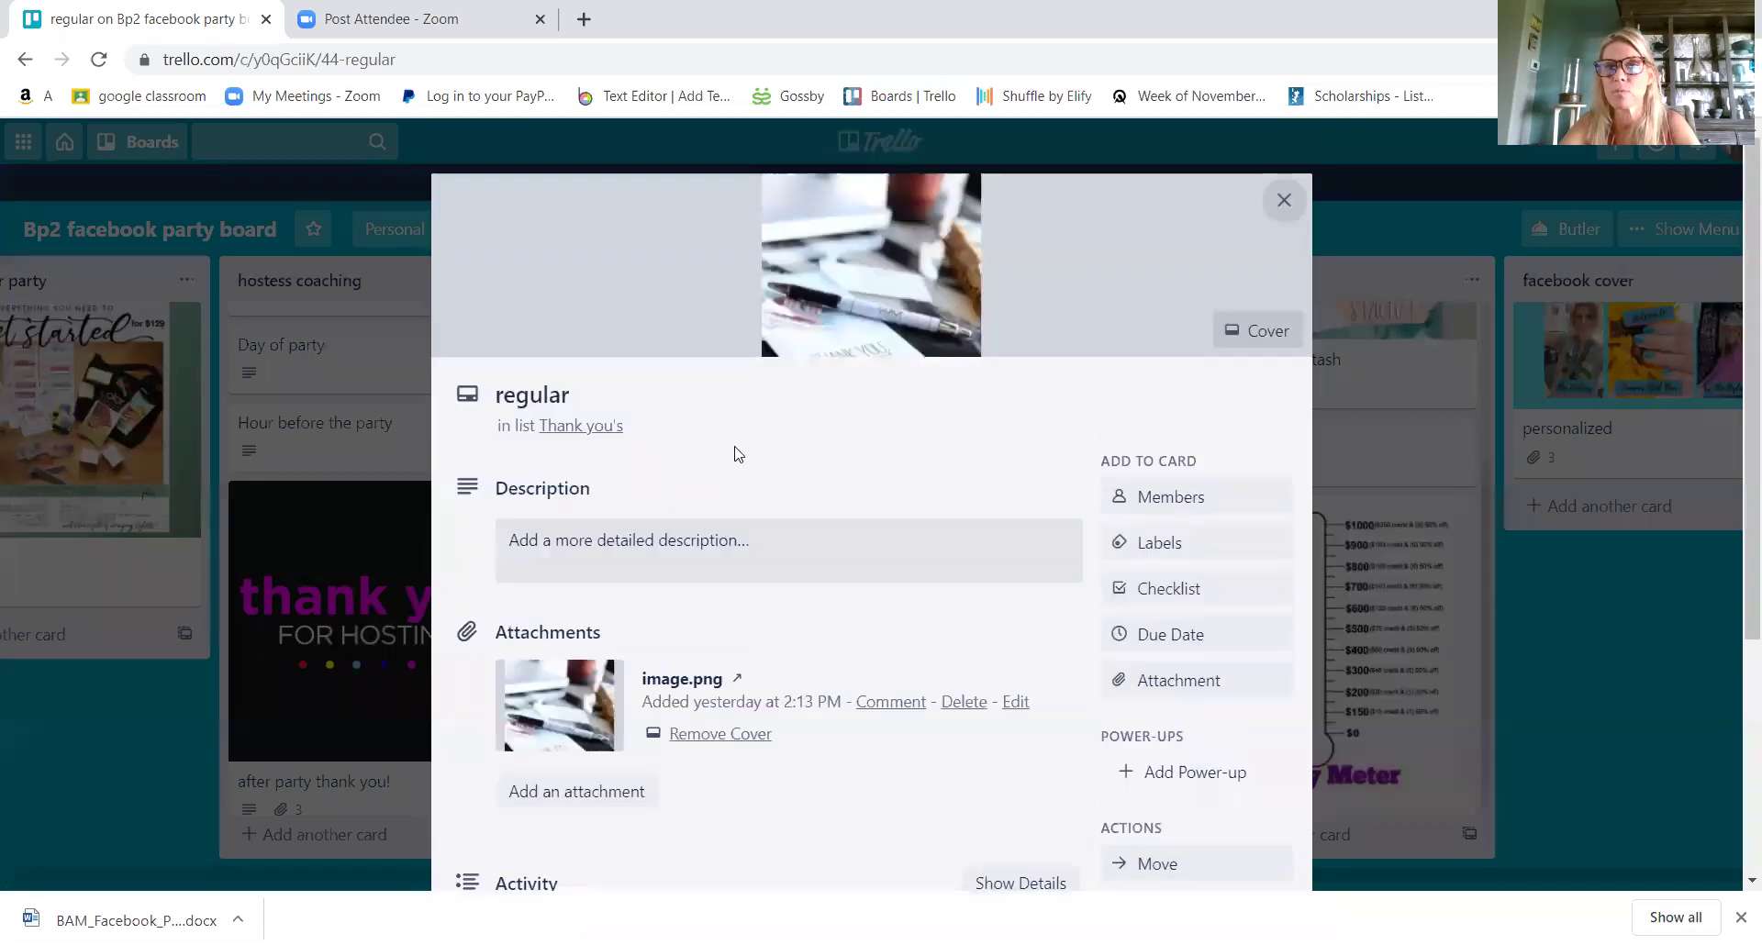
pyautogui.click(1279, 196)
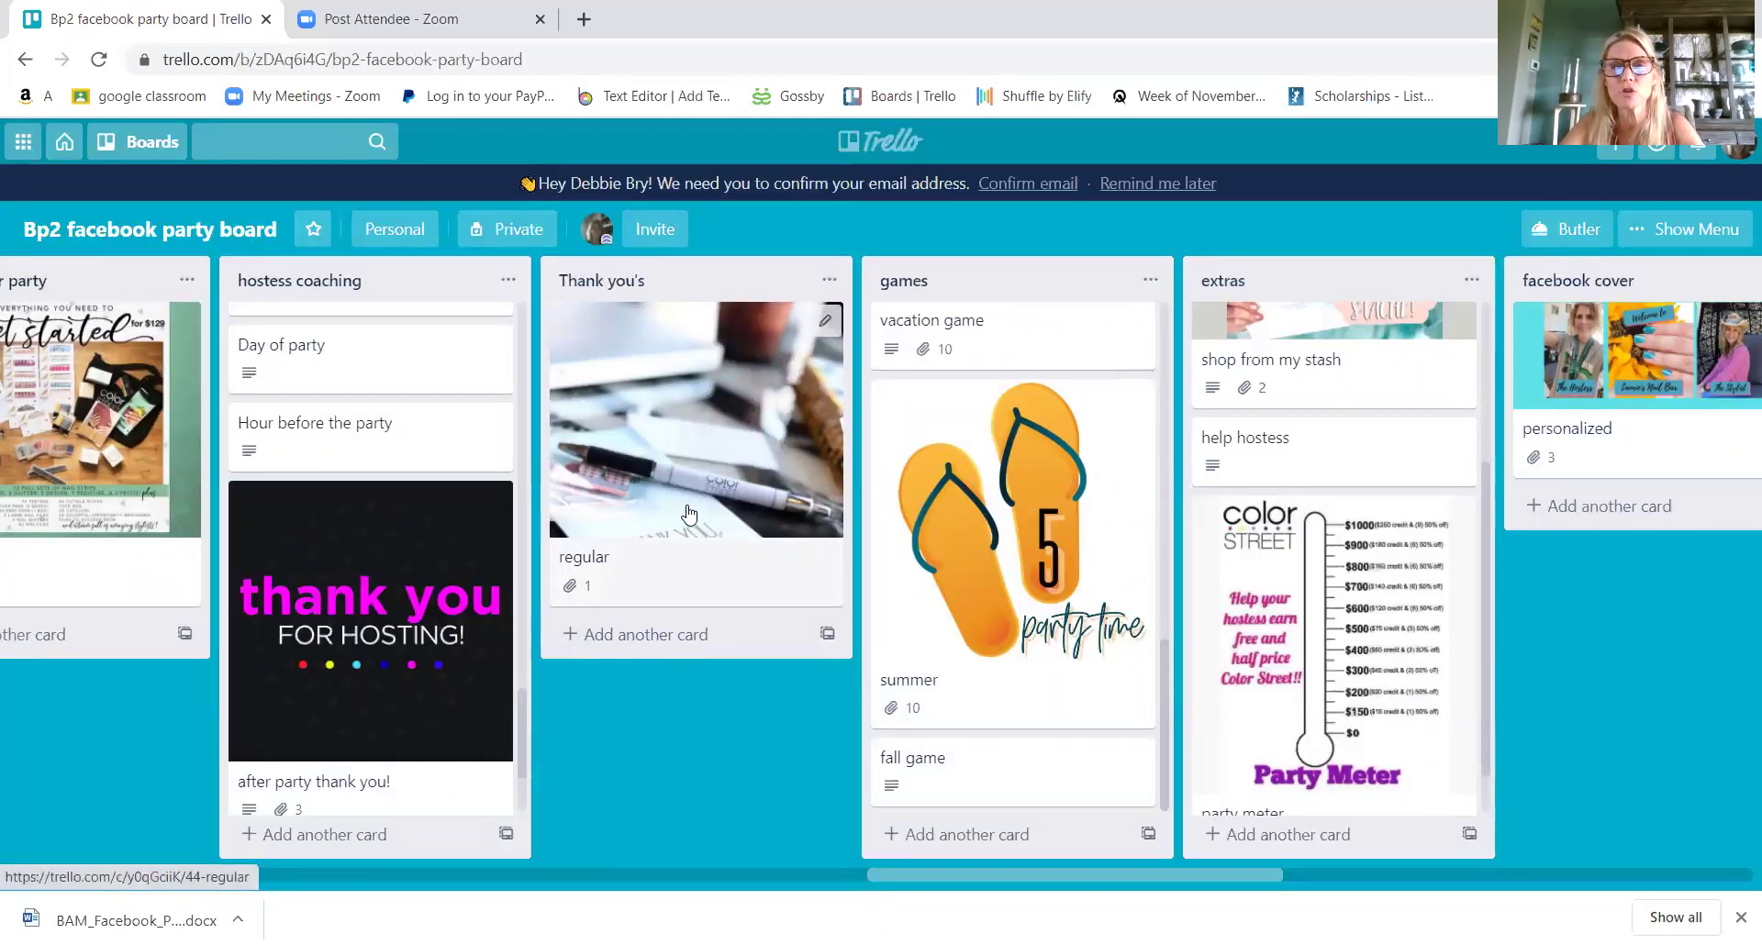
# - Review the "morning post" card in the "2 days after the party" list, view its image.png attachment, and close the card
pyautogui.moveTo(954, 876); pyautogui.dragTo(615, 876)
pyautogui.click(859, 459)
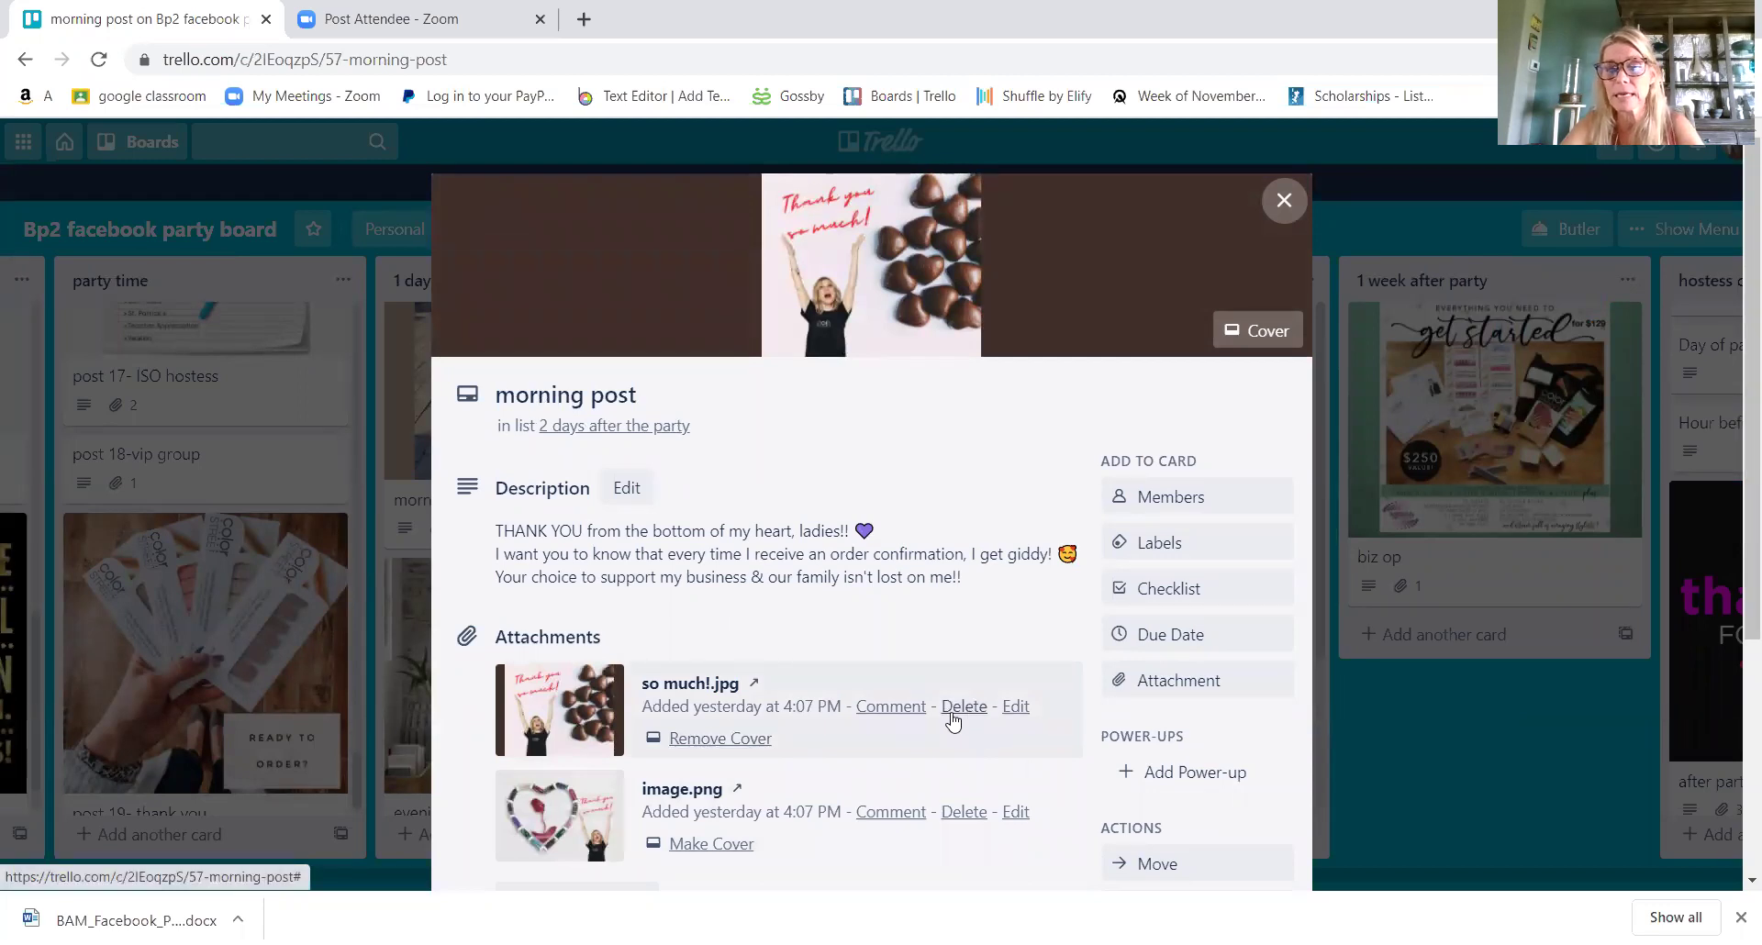
pyautogui.click(550, 818)
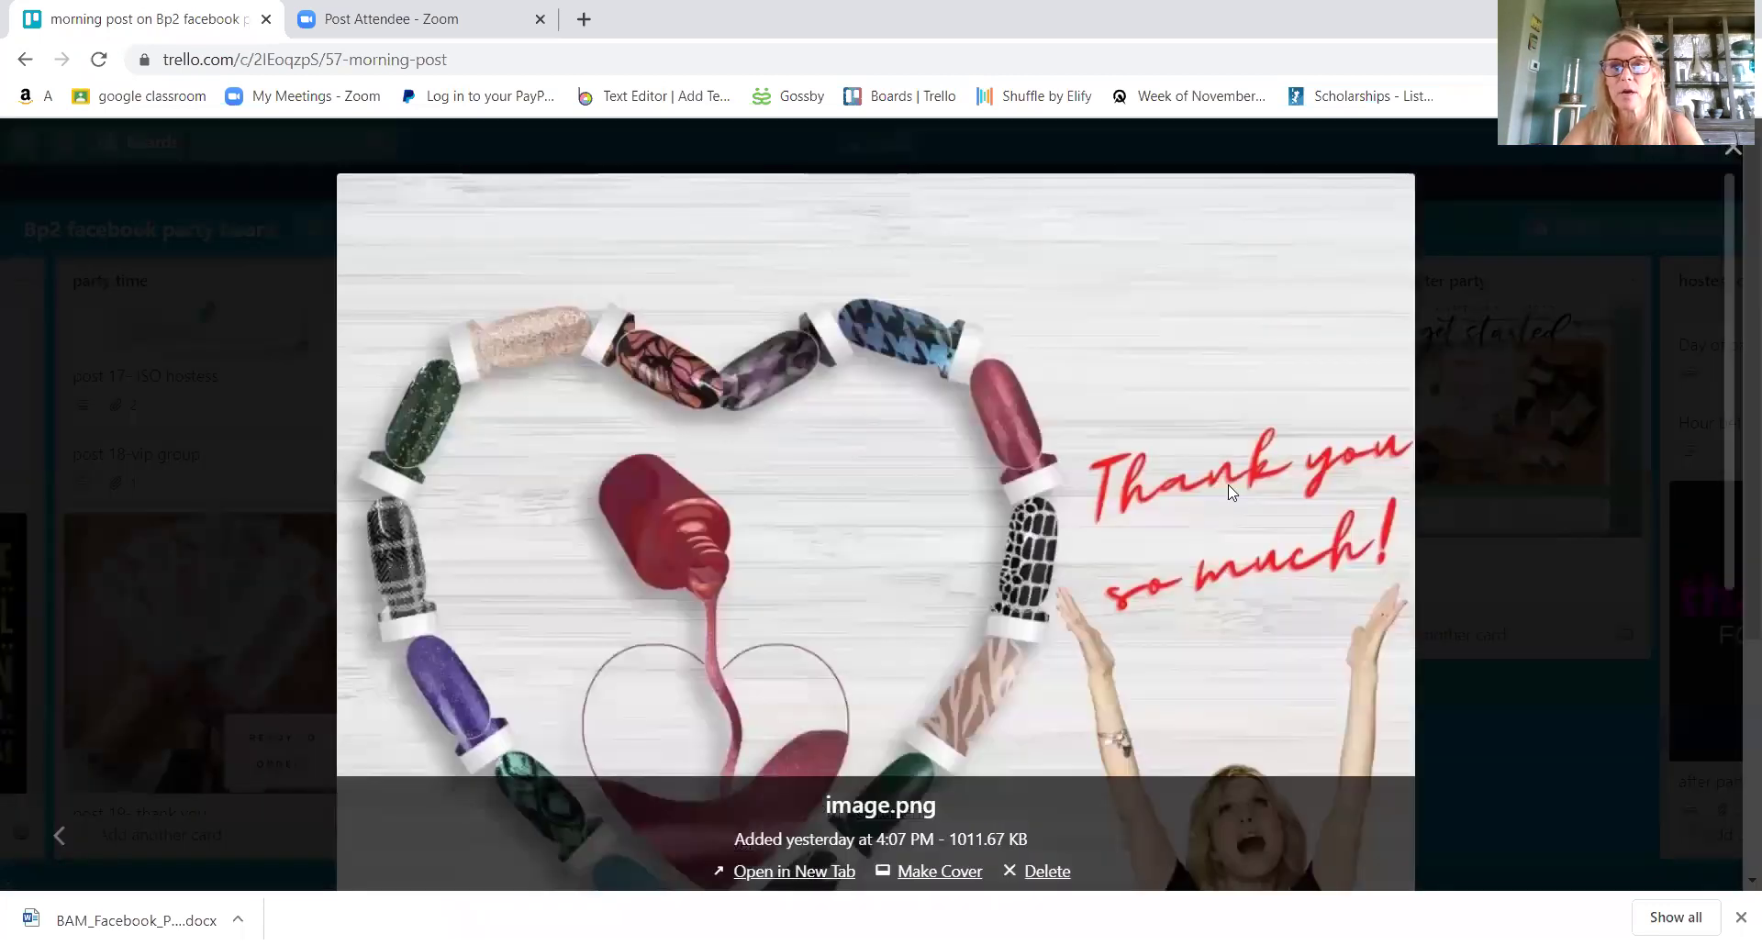
pyautogui.click(1731, 150)
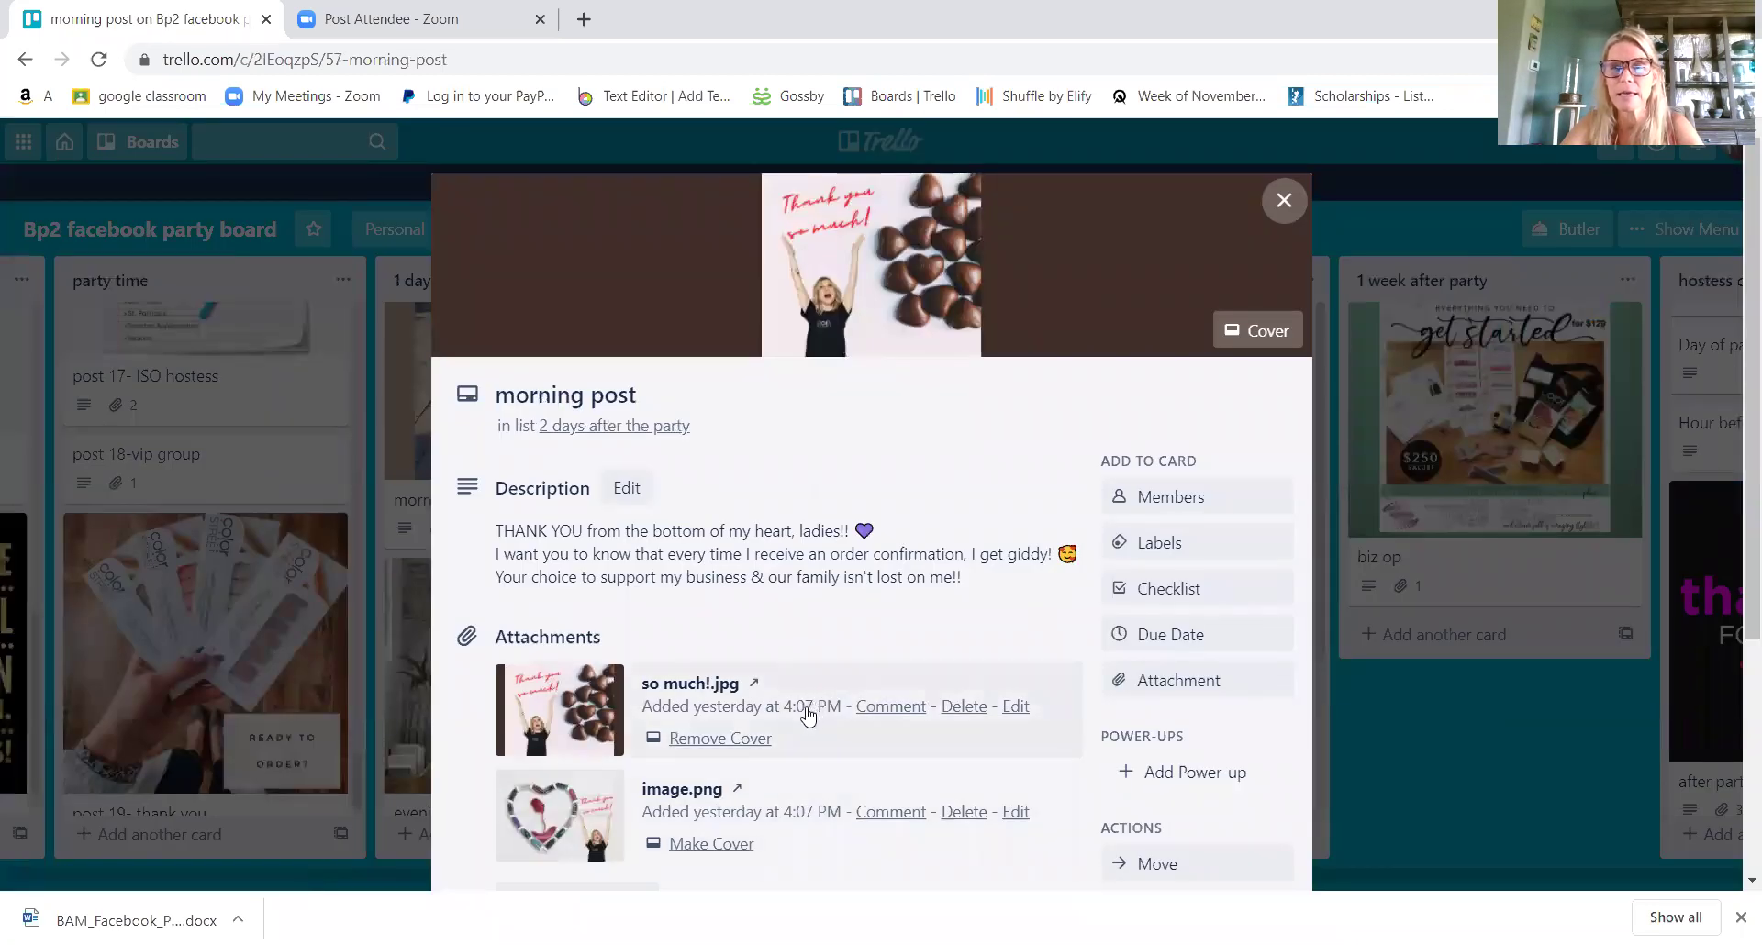
pyautogui.scroll(-1, 660, 762)
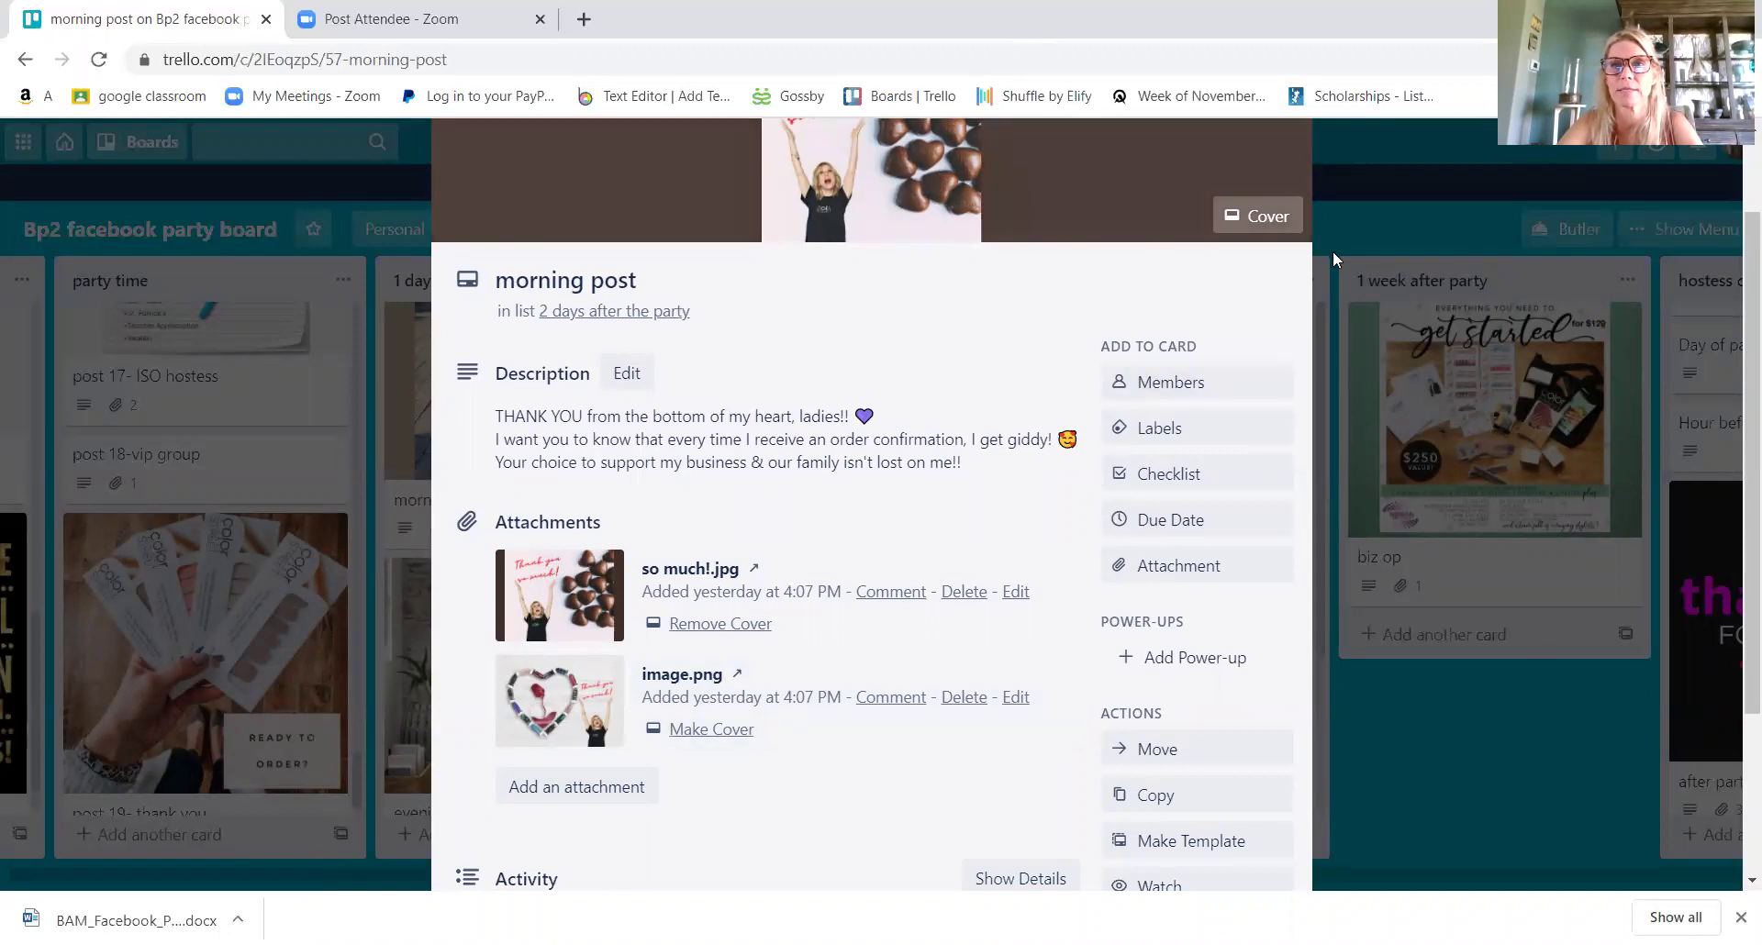
pyautogui.scroll(2, 1360, 255)
pyautogui.click(1278, 198)
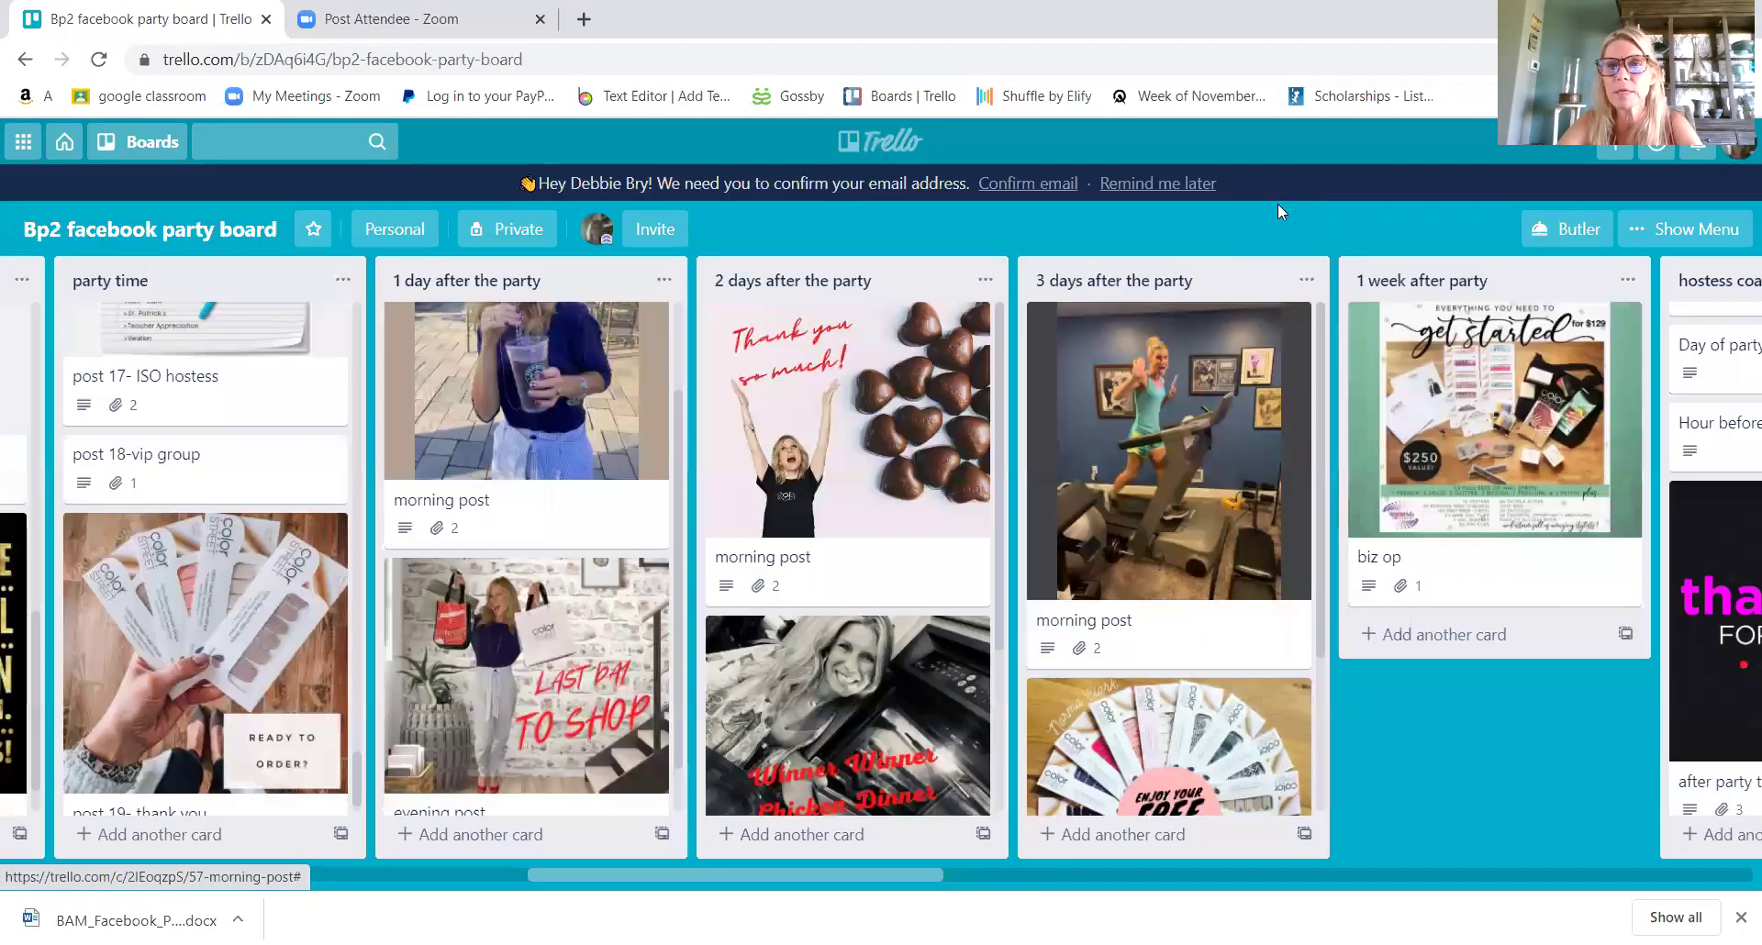
# - Add a list named "fall themed party" at the end of the board
pyautogui.moveTo(894, 876); pyautogui.dragTo(1382, 877)
pyautogui.moveTo(1528, 904); pyautogui.dragTo(1734, 903)
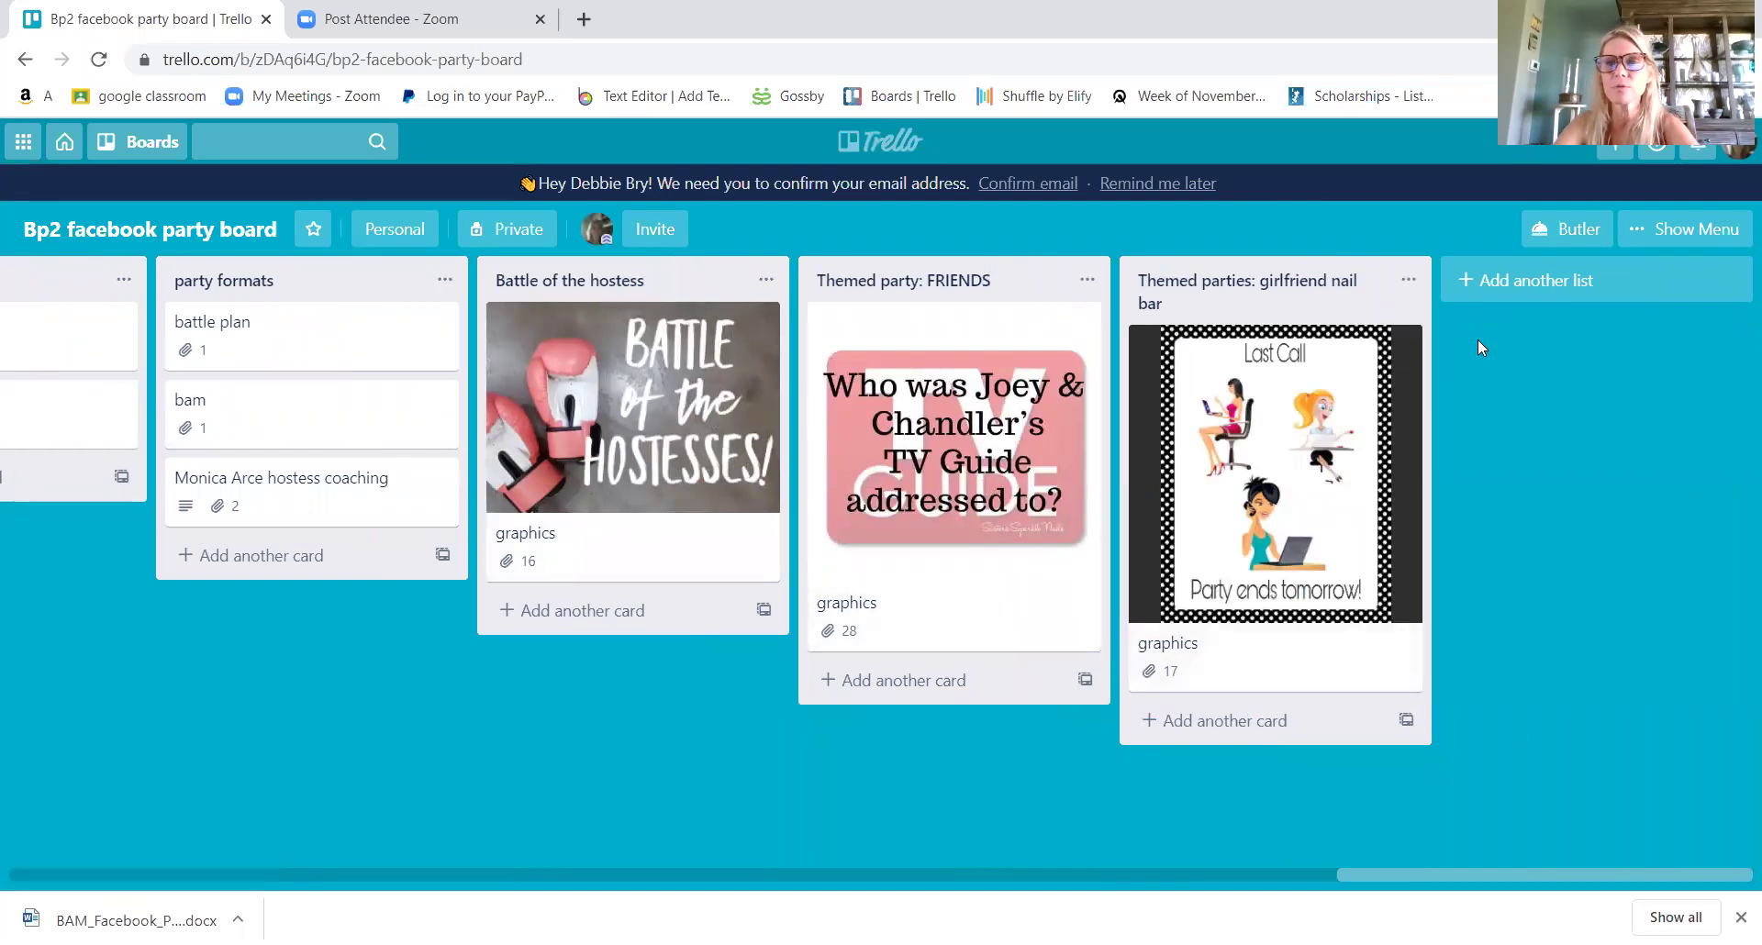
pyautogui.click(1542, 286)
pyautogui.write('fall themed pa')
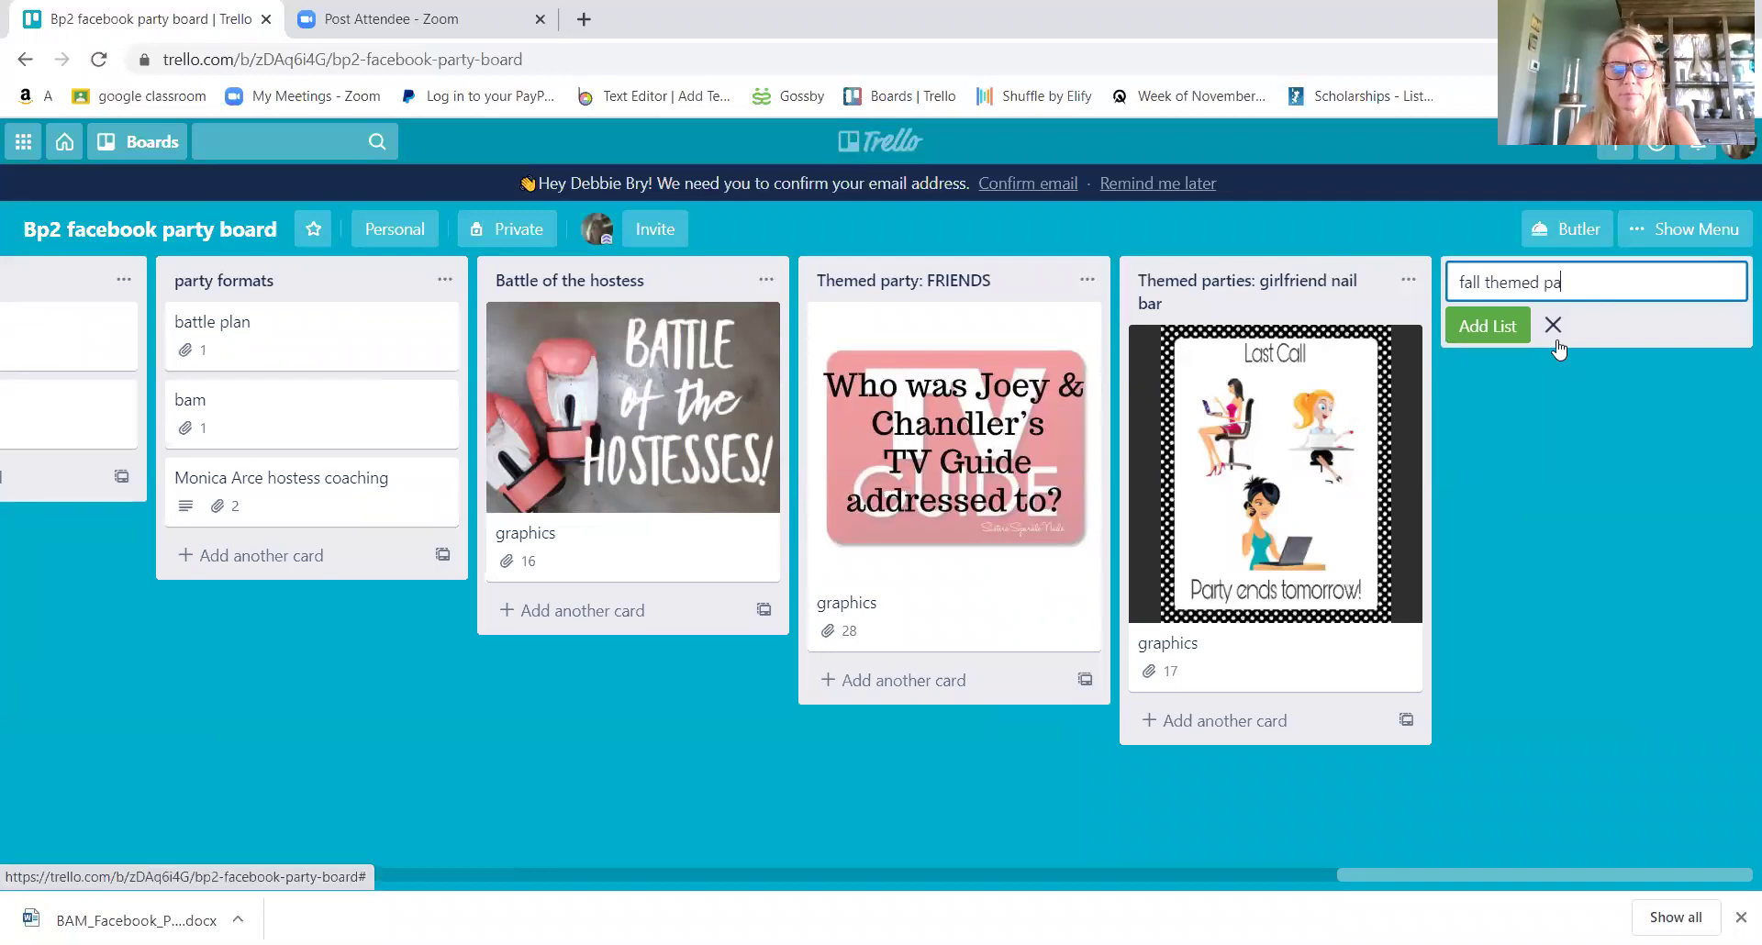
pyautogui.write('rty')
pyautogui.click(1525, 331)
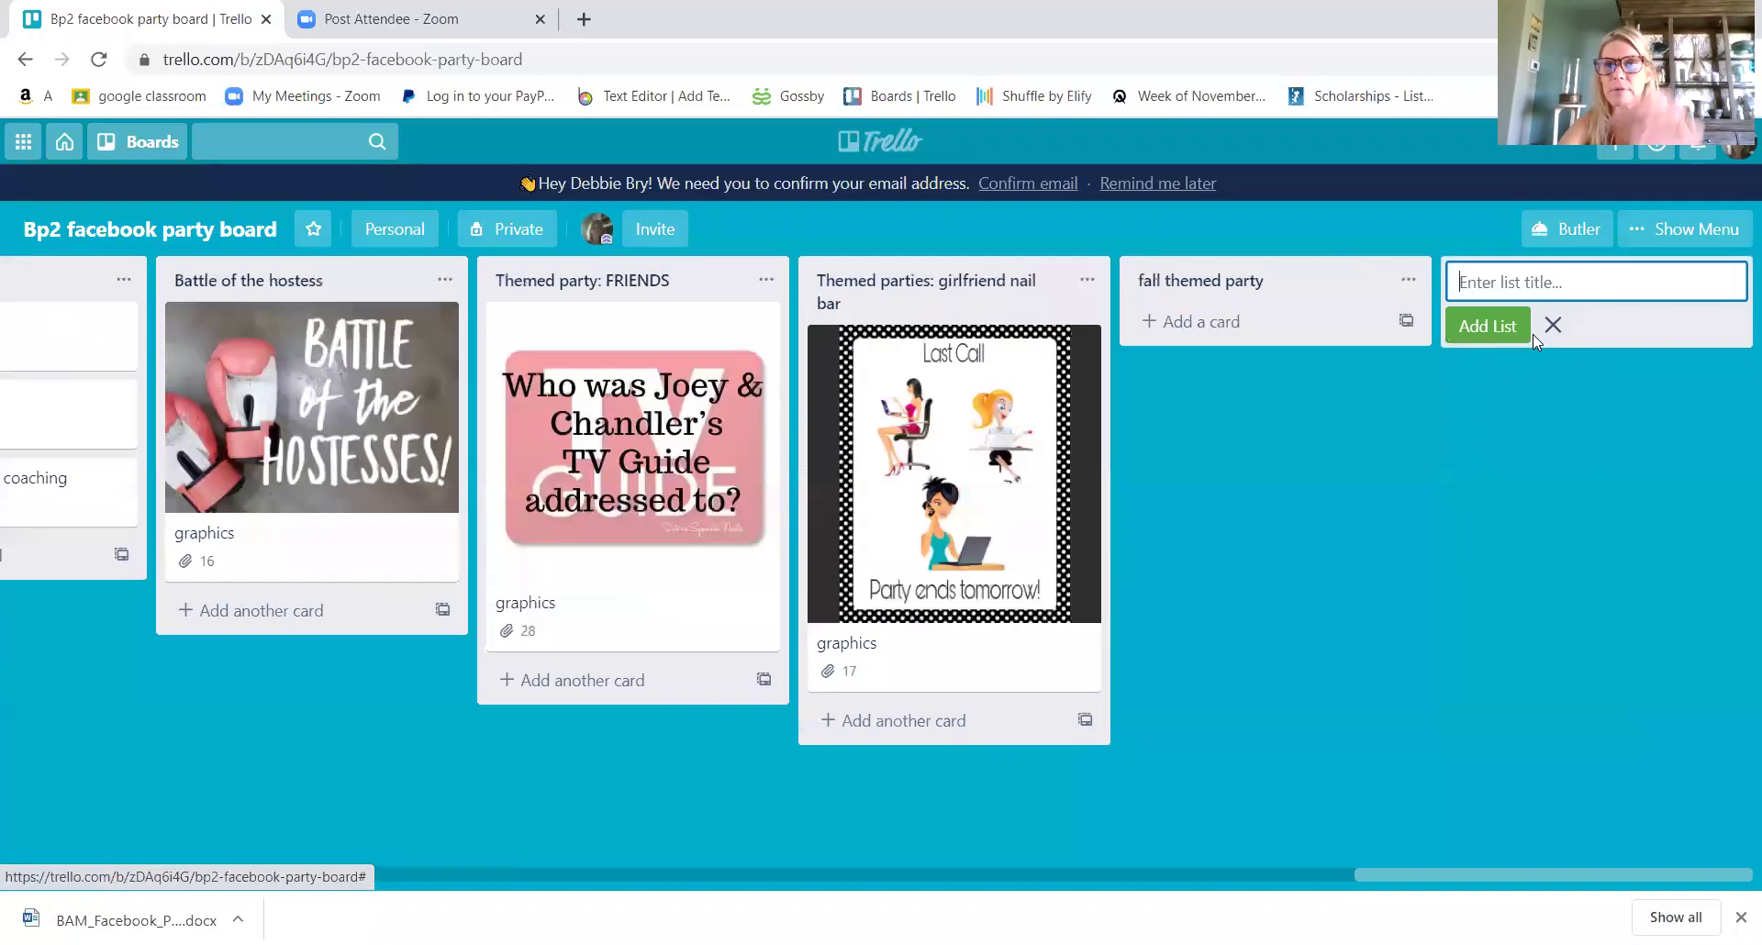
# - Add a card titled "grapics" to the "fall themed party" list, open it to view its details, and close it
pyautogui.click(1221, 326)
pyautogui.write('grap')
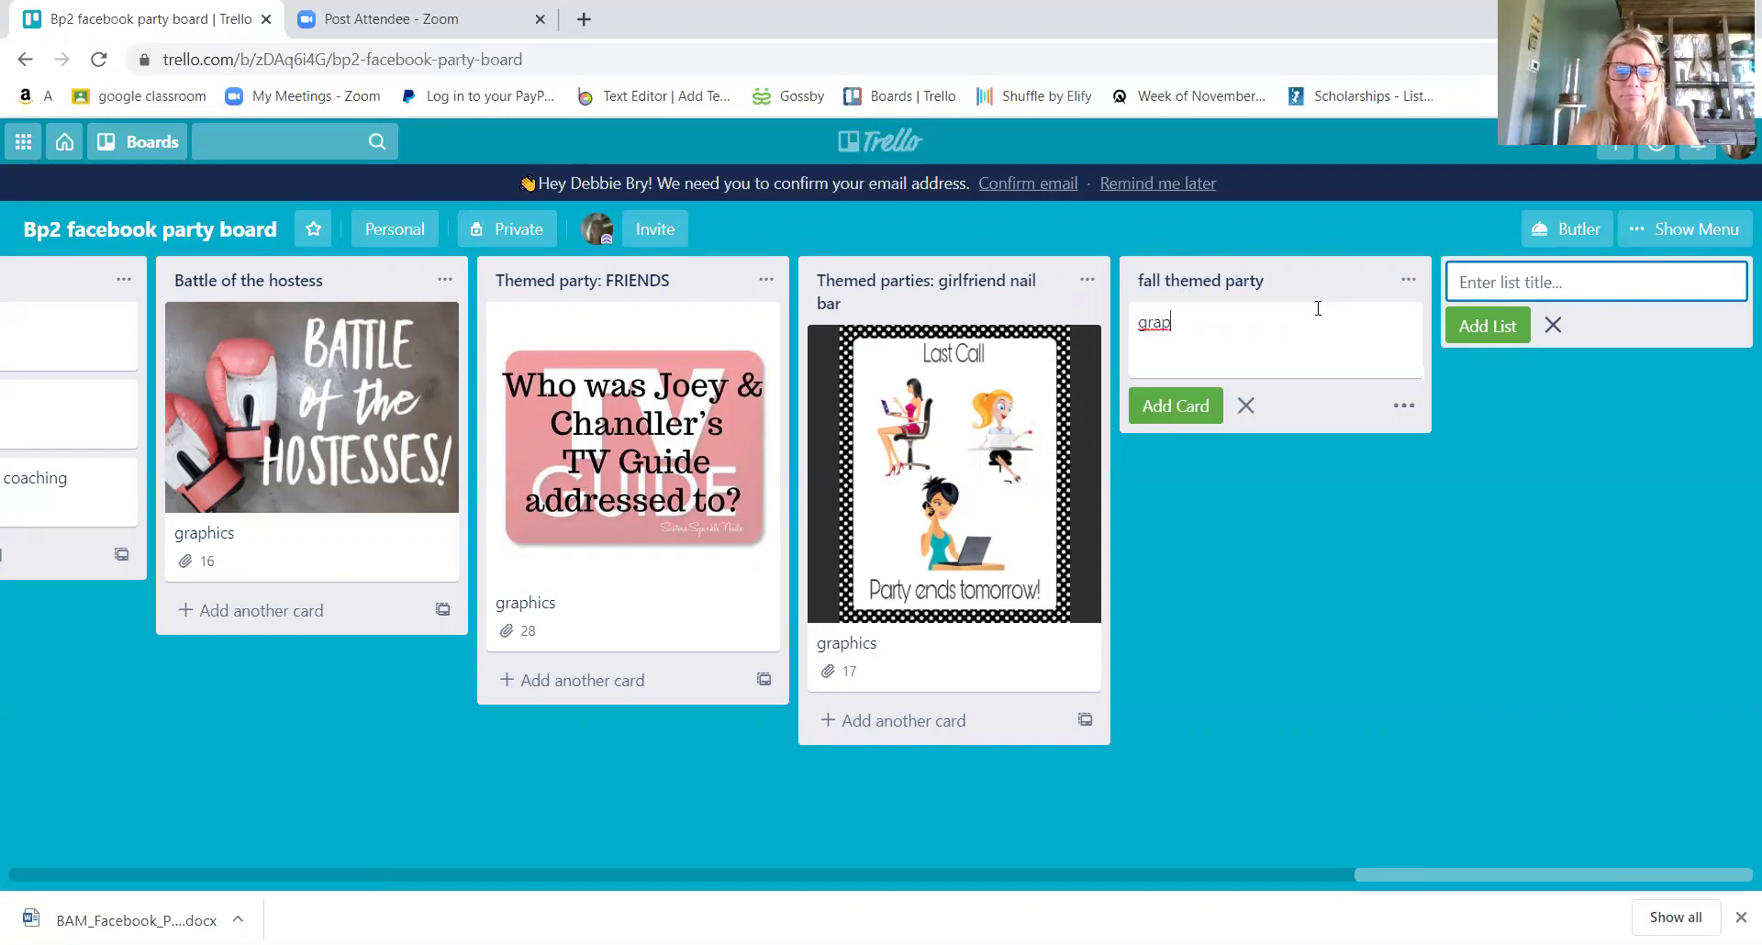
pyautogui.write('ics')
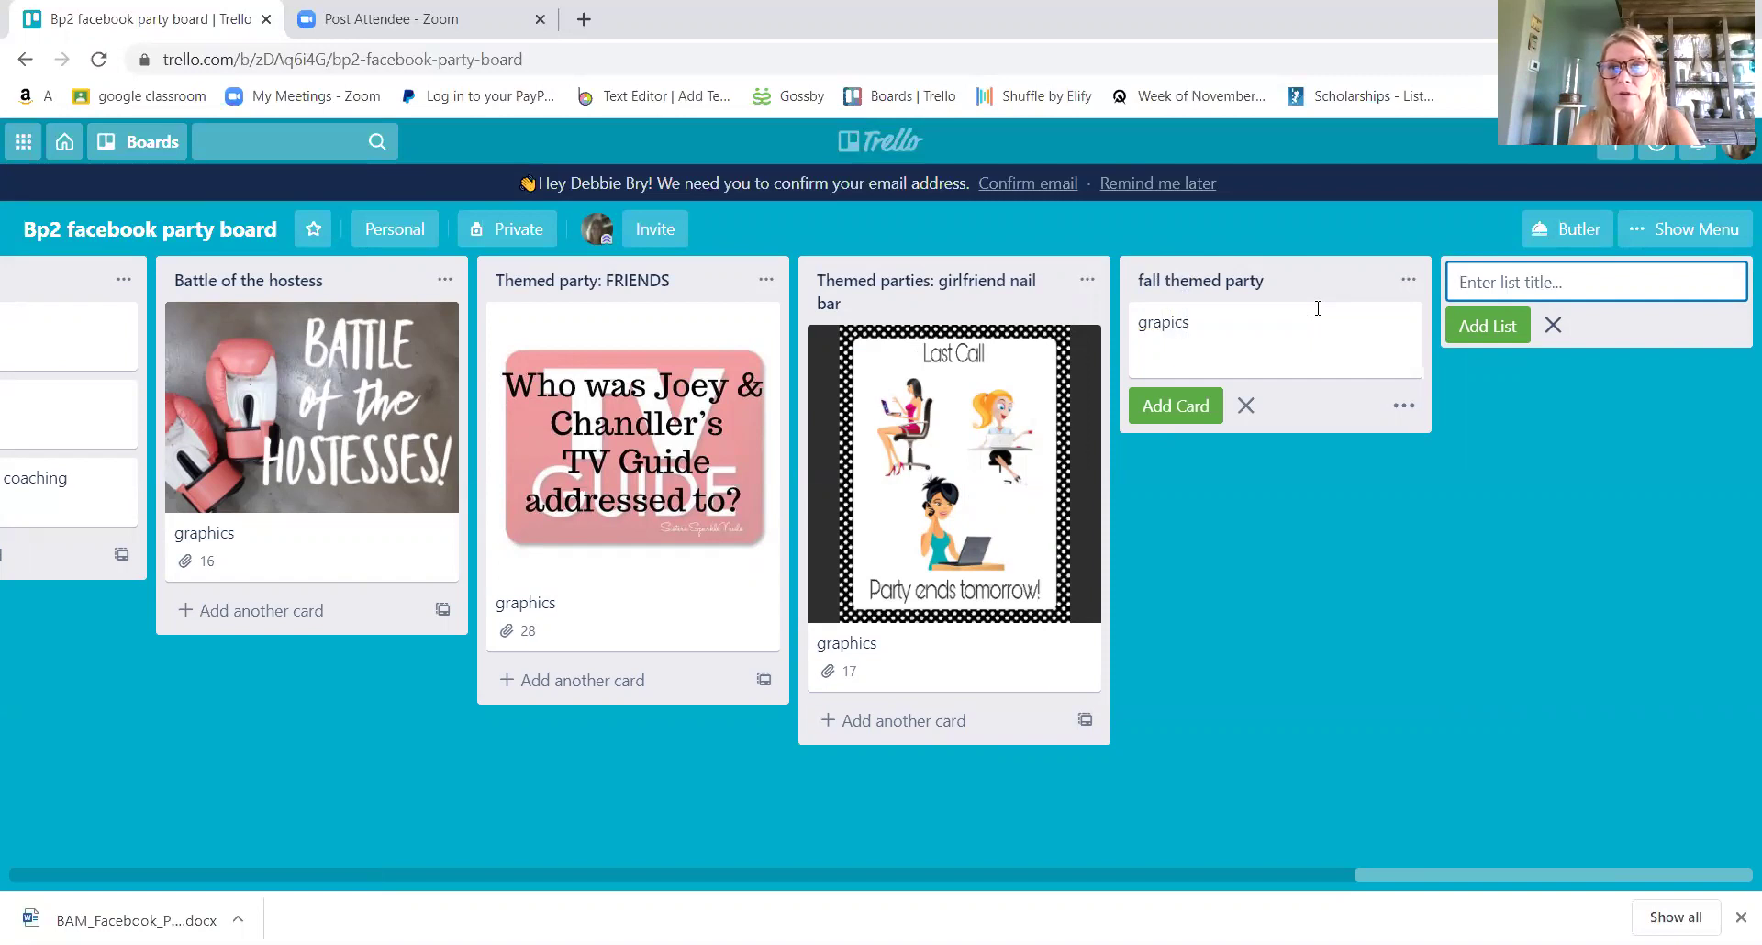
pyautogui.press('Return')
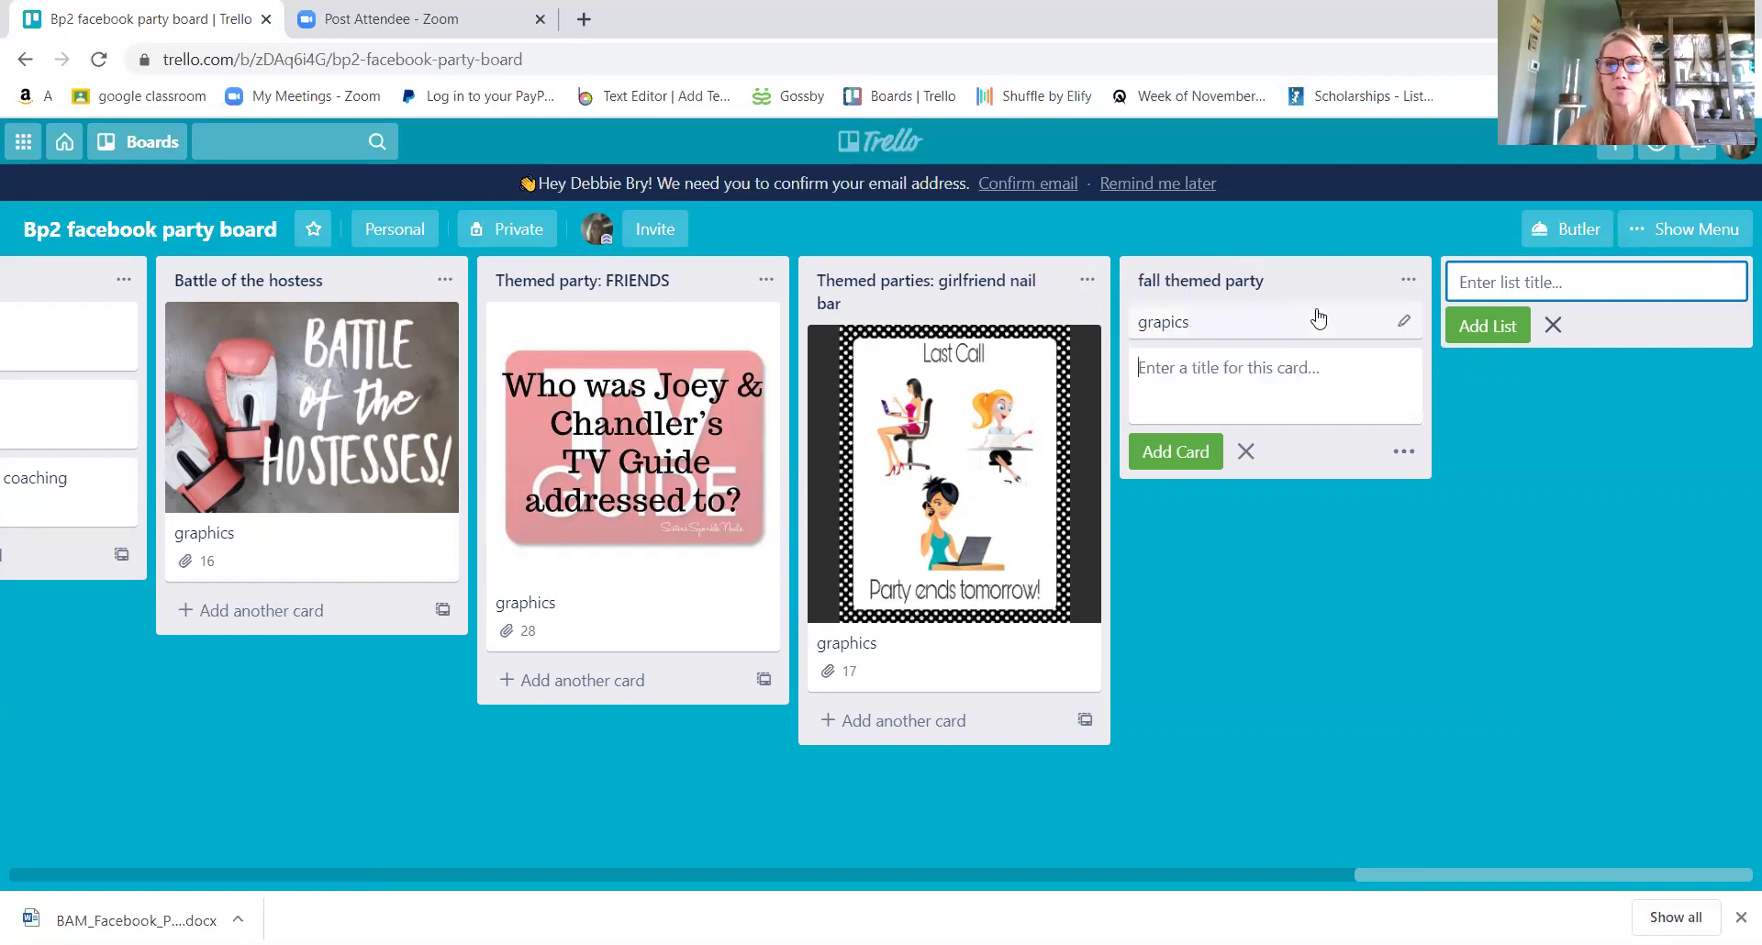
pyautogui.click(1167, 329)
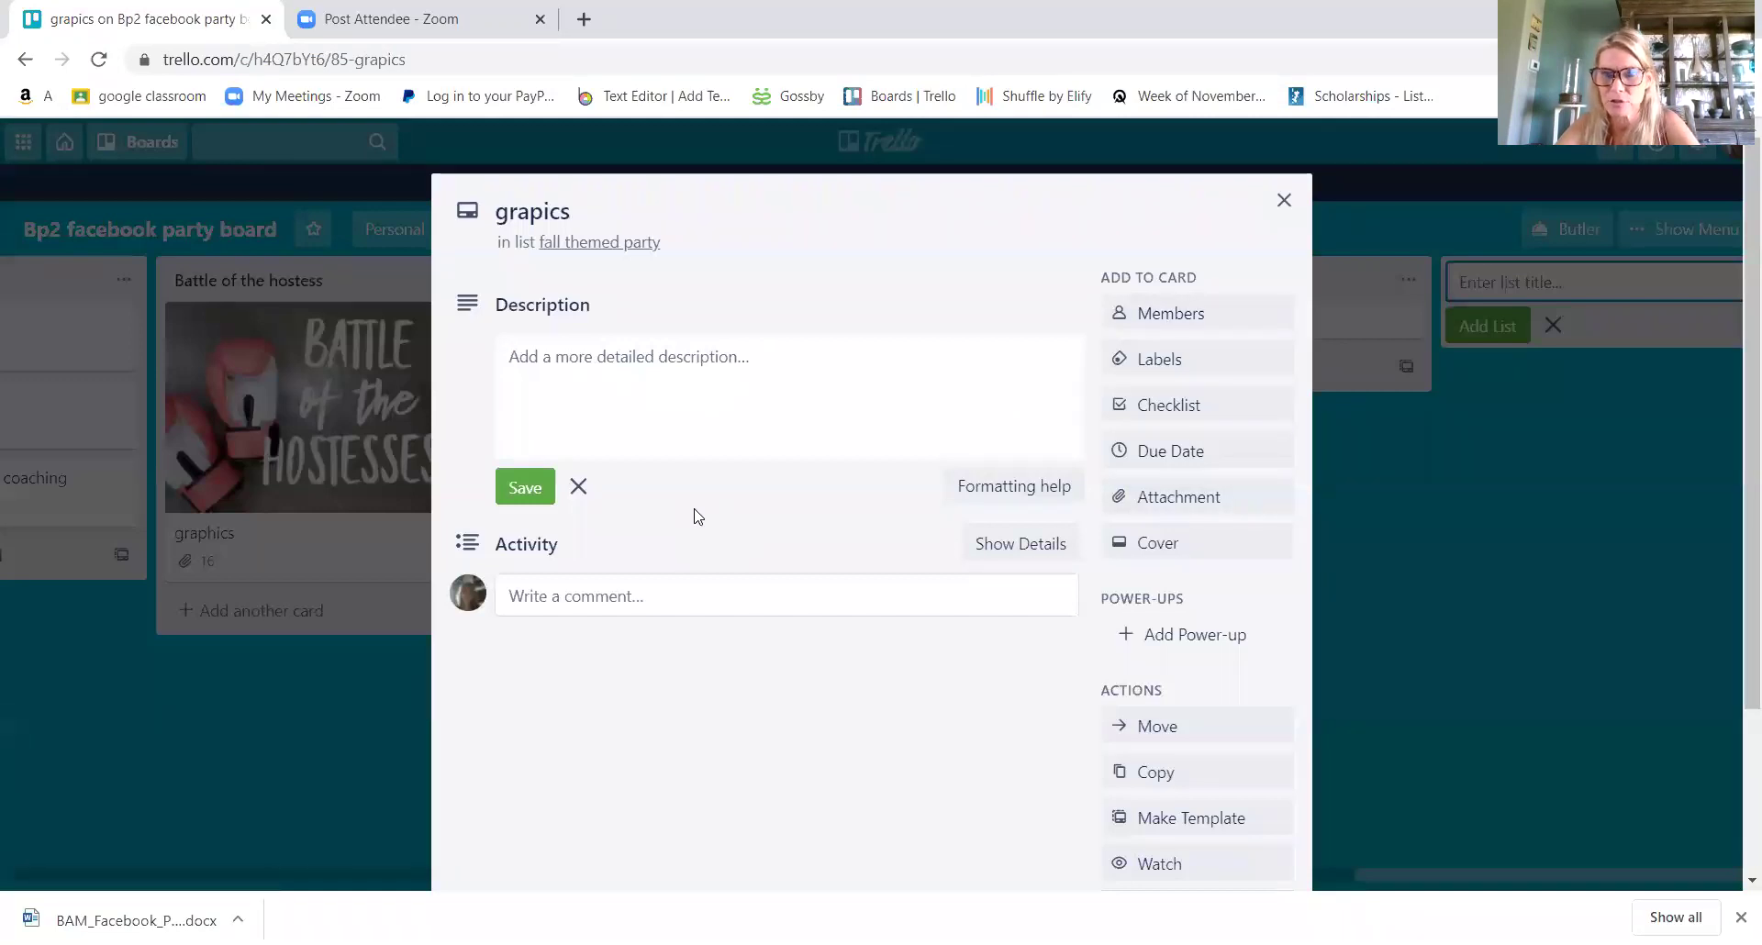
pyautogui.click(1282, 202)
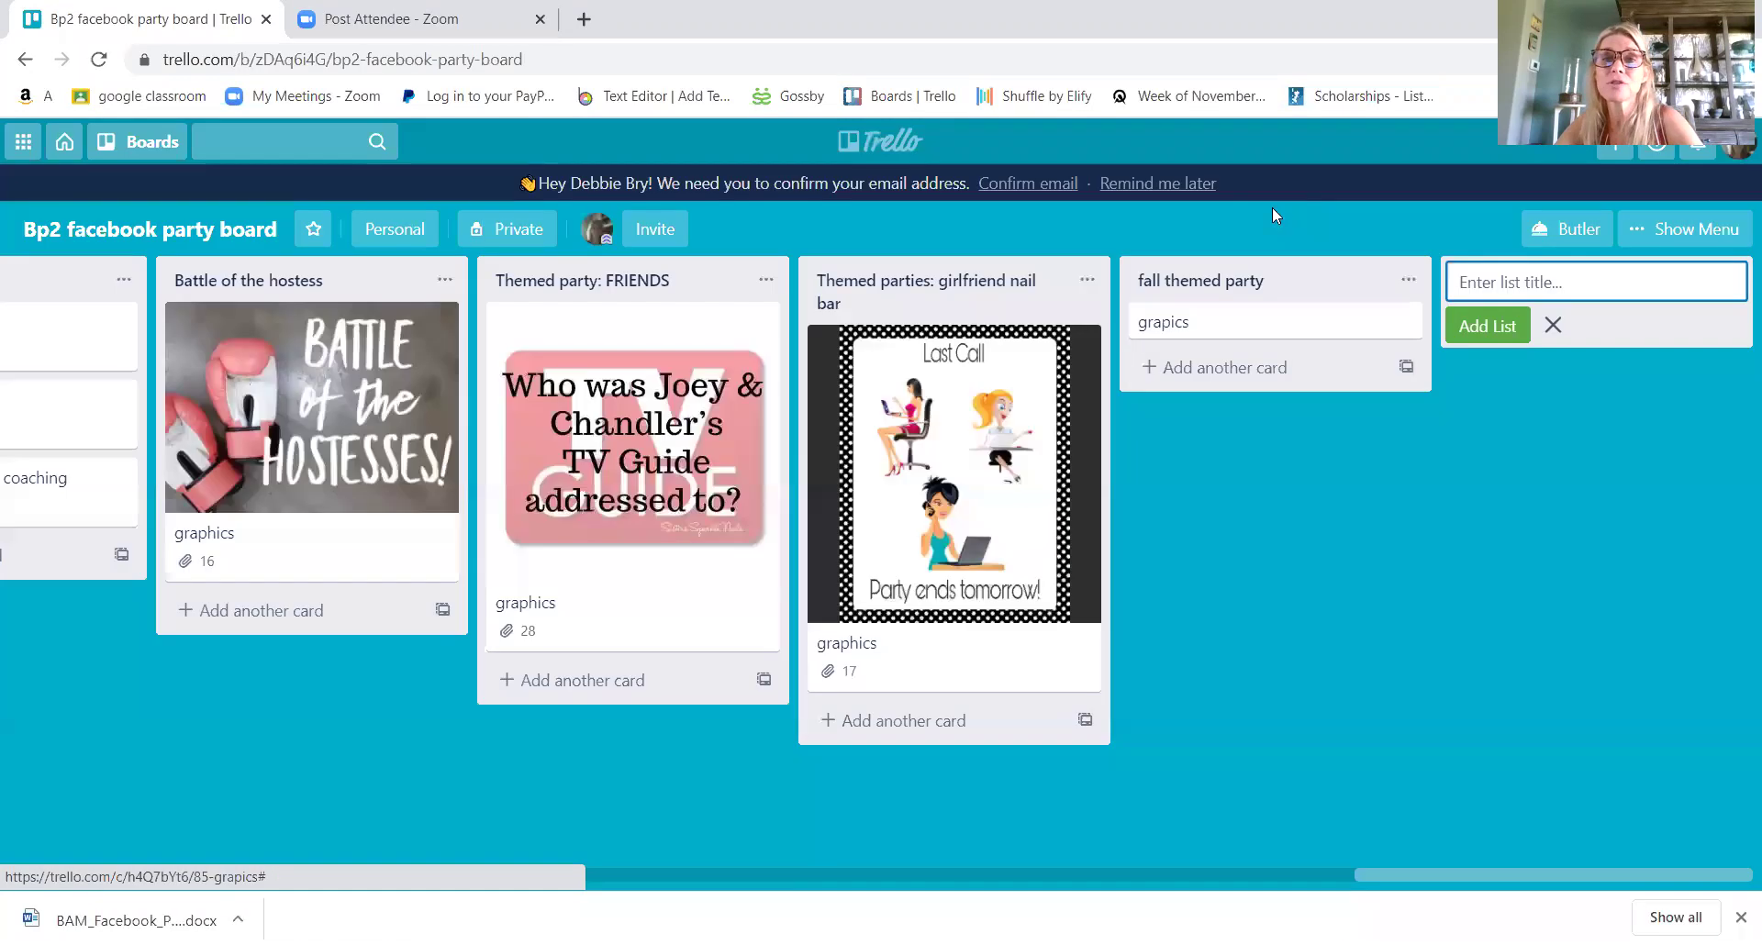
# - Copy the "Themed parties: girlfriend nail bar" list within the board under the same name
pyautogui.click(1088, 285)
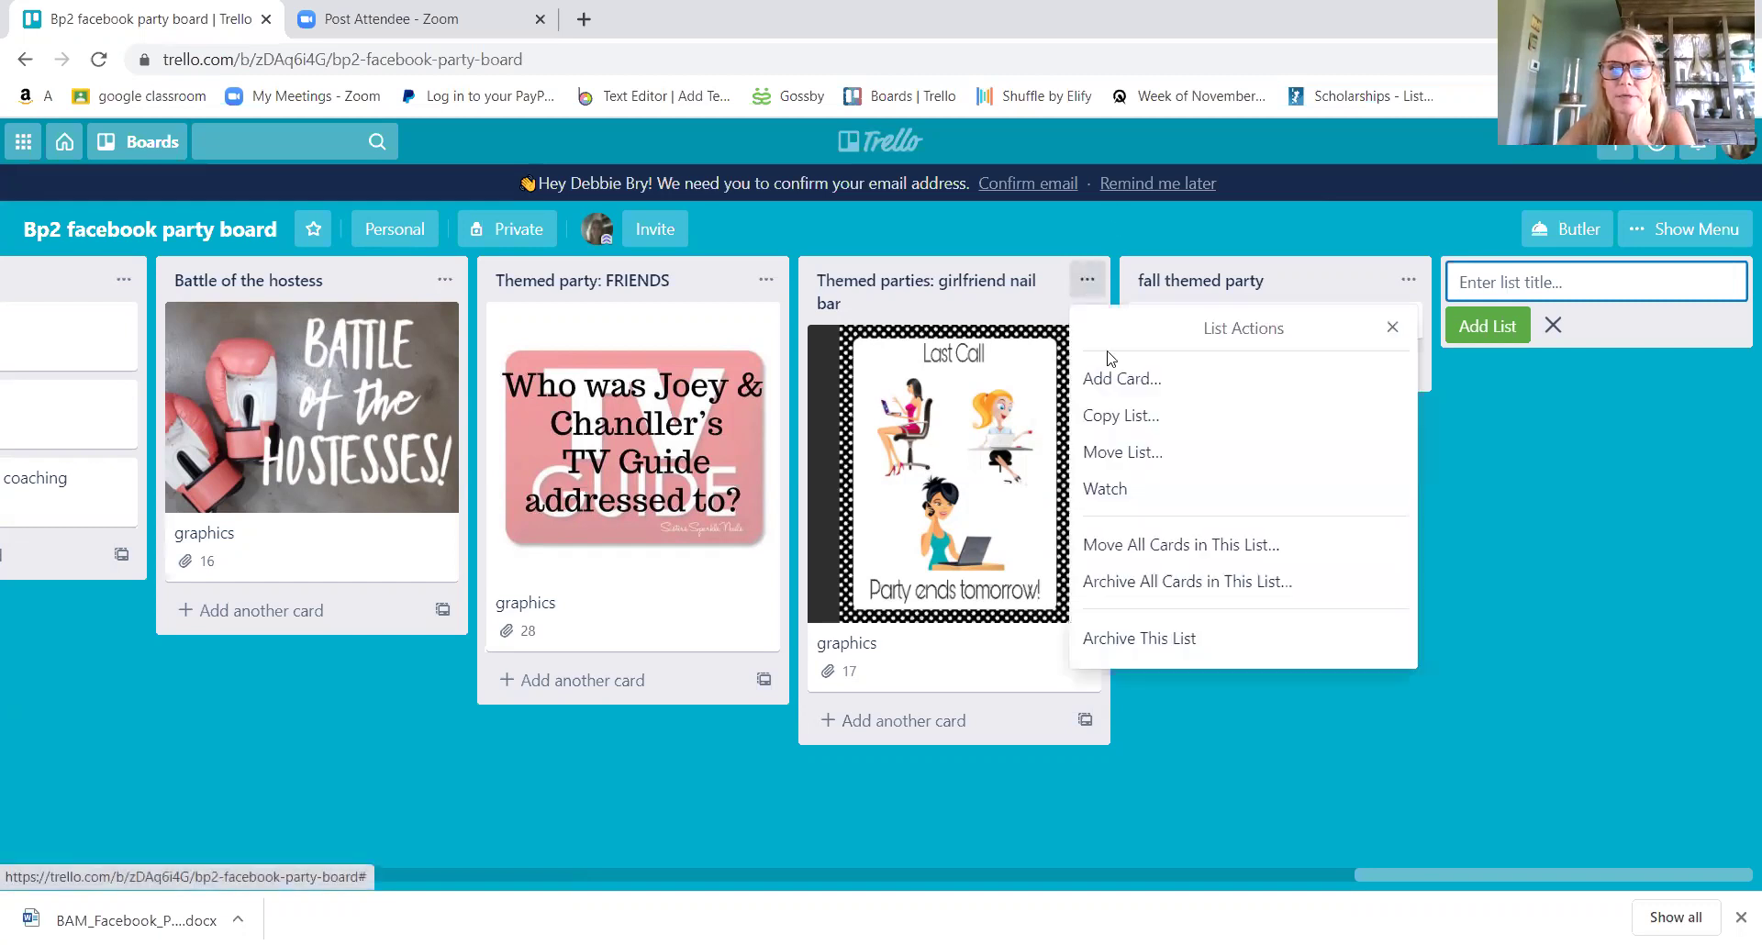
pyautogui.click(1126, 418)
pyautogui.click(1184, 506)
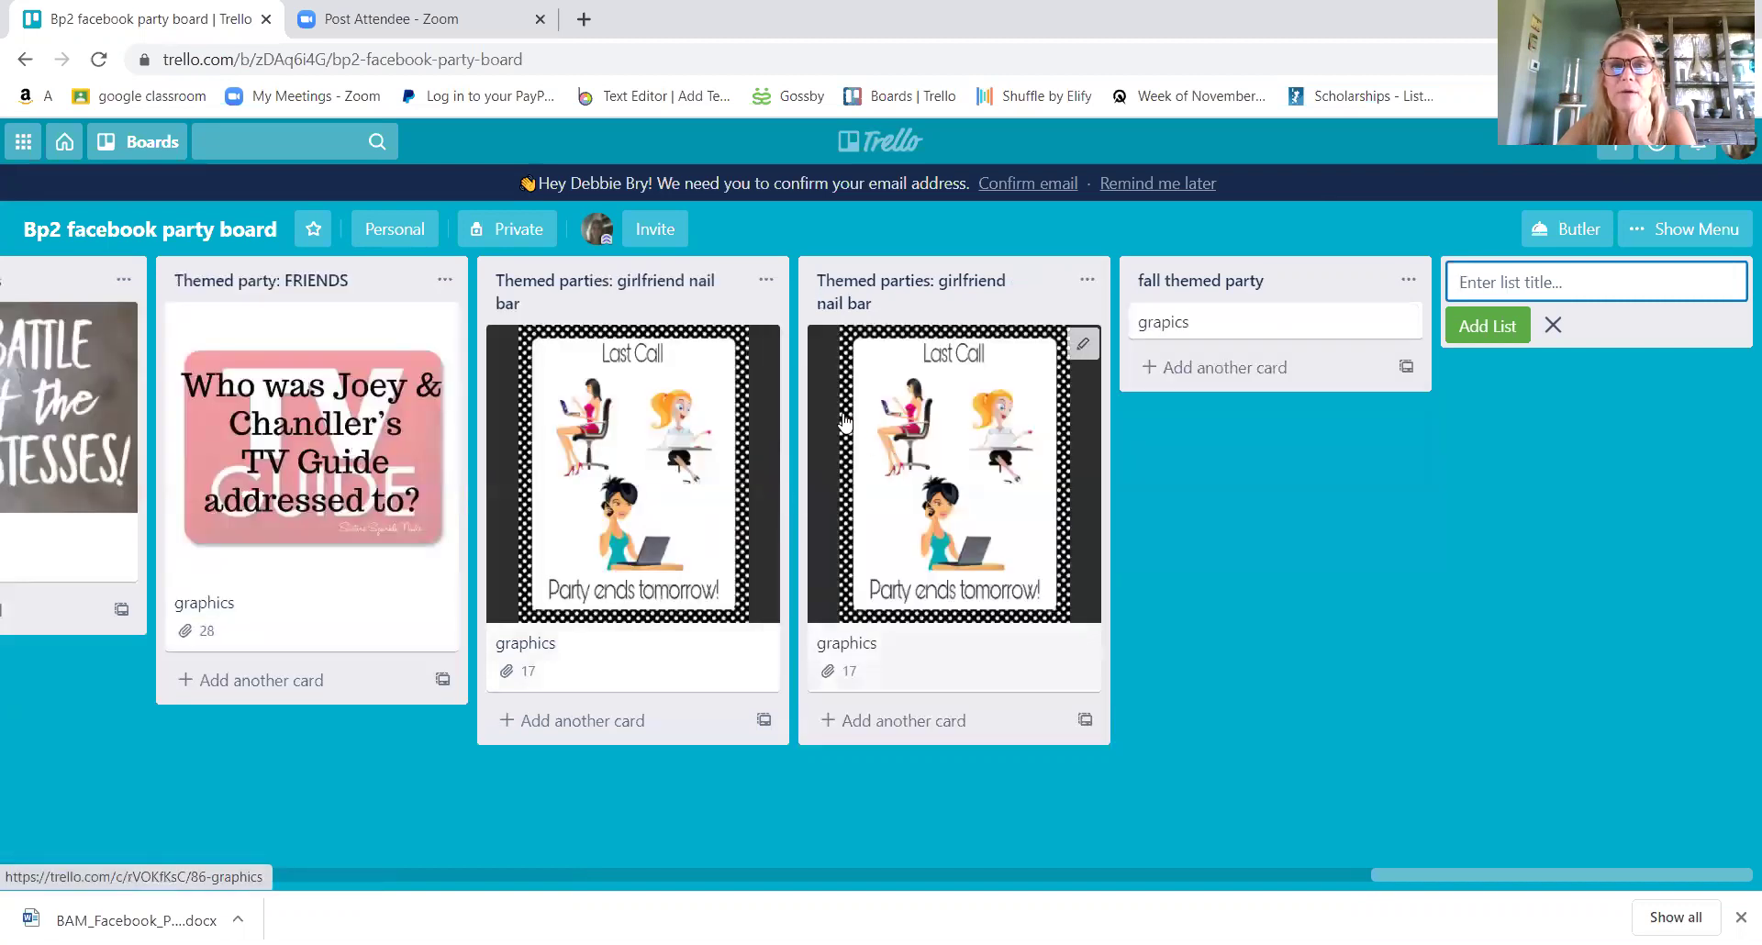
# - Move the copied "Themed parties: girlfriend nail bar" list to the account owner's party board at position 23
pyautogui.click(1087, 282)
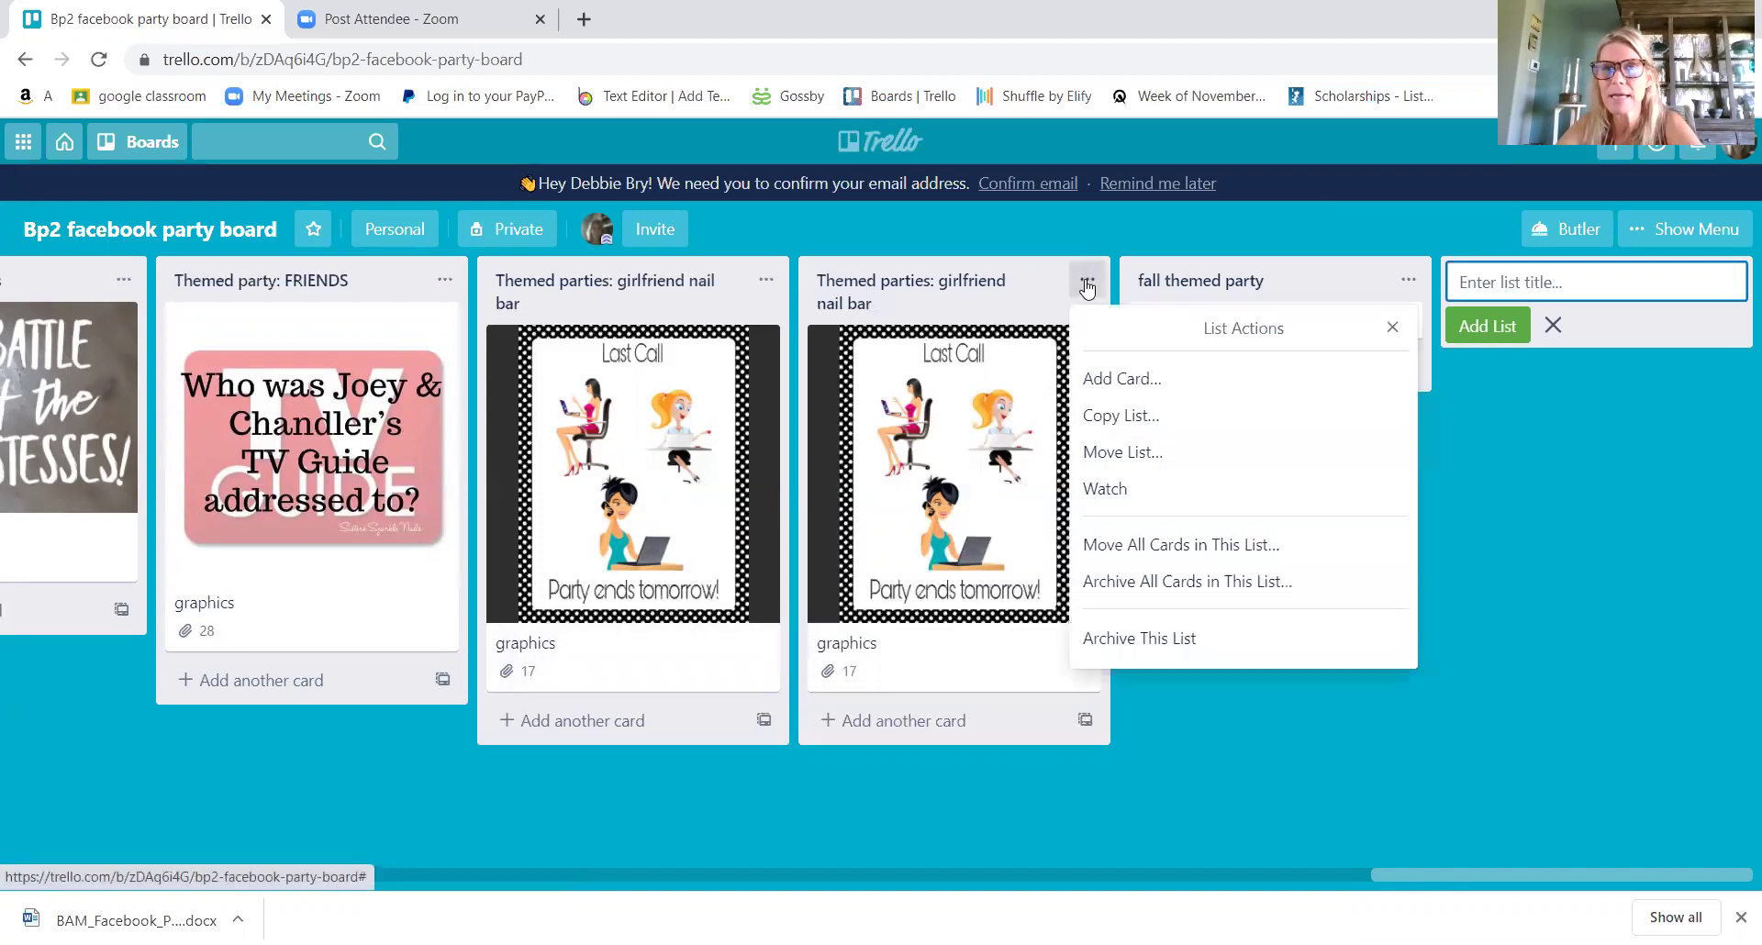
pyautogui.click(1108, 459)
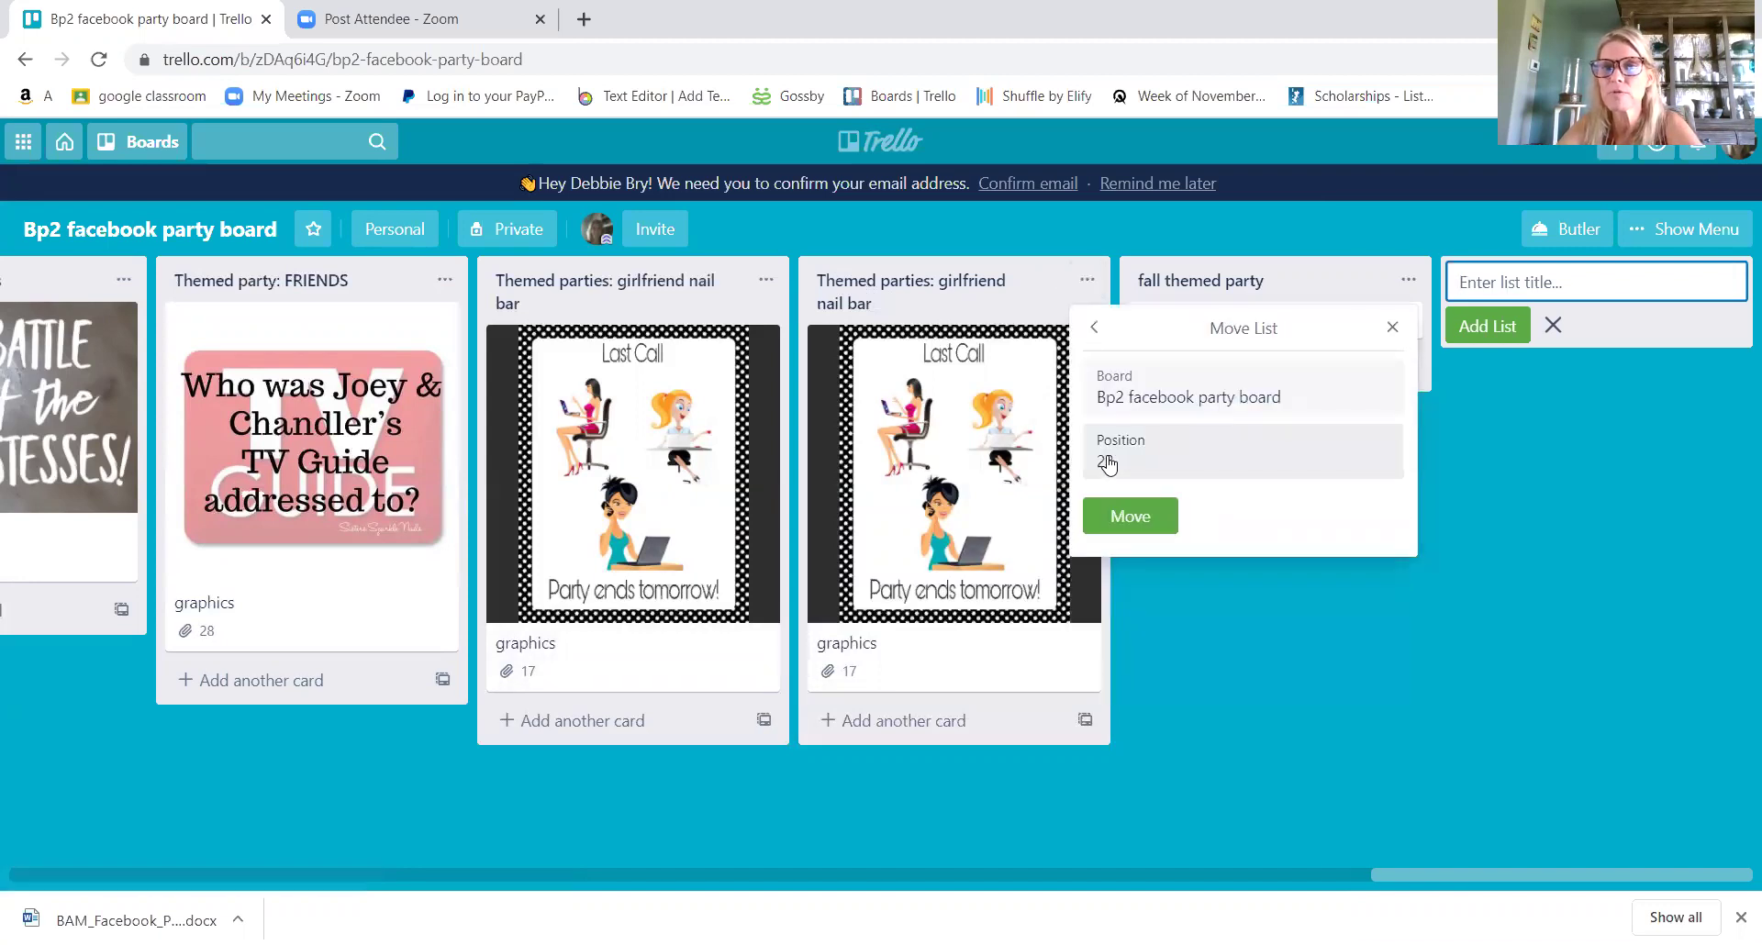
pyautogui.click(1116, 395)
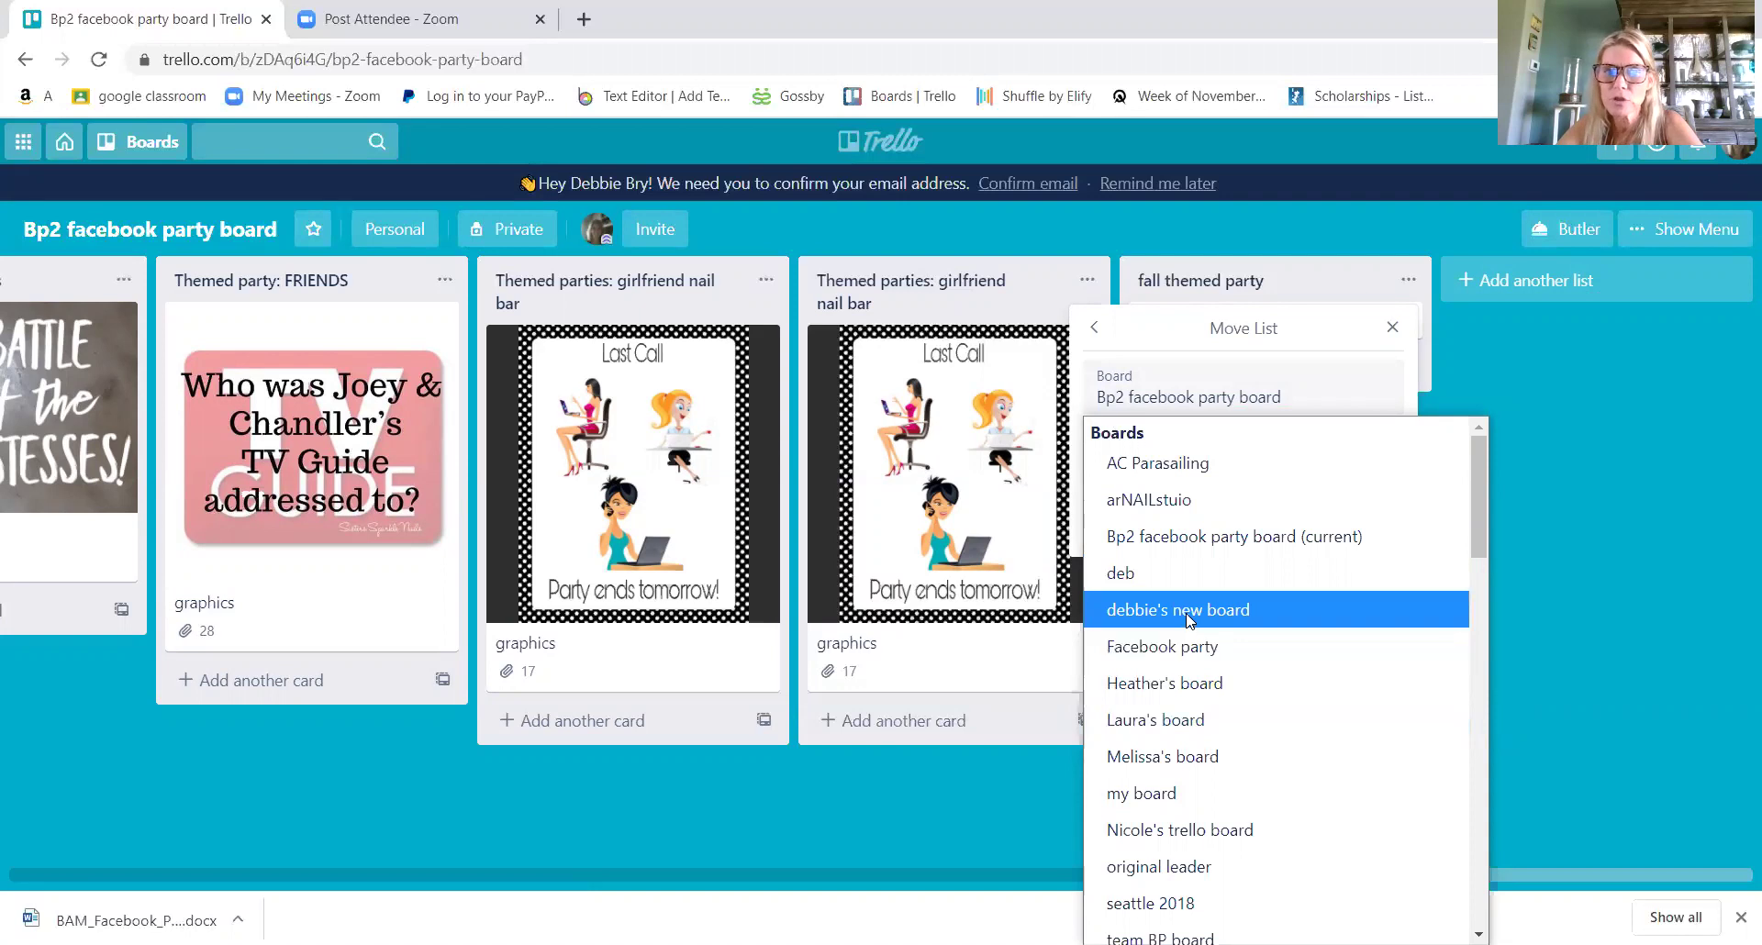
pyautogui.scroll(-7, 1189, 624)
pyautogui.scroll(-3, 1181, 667)
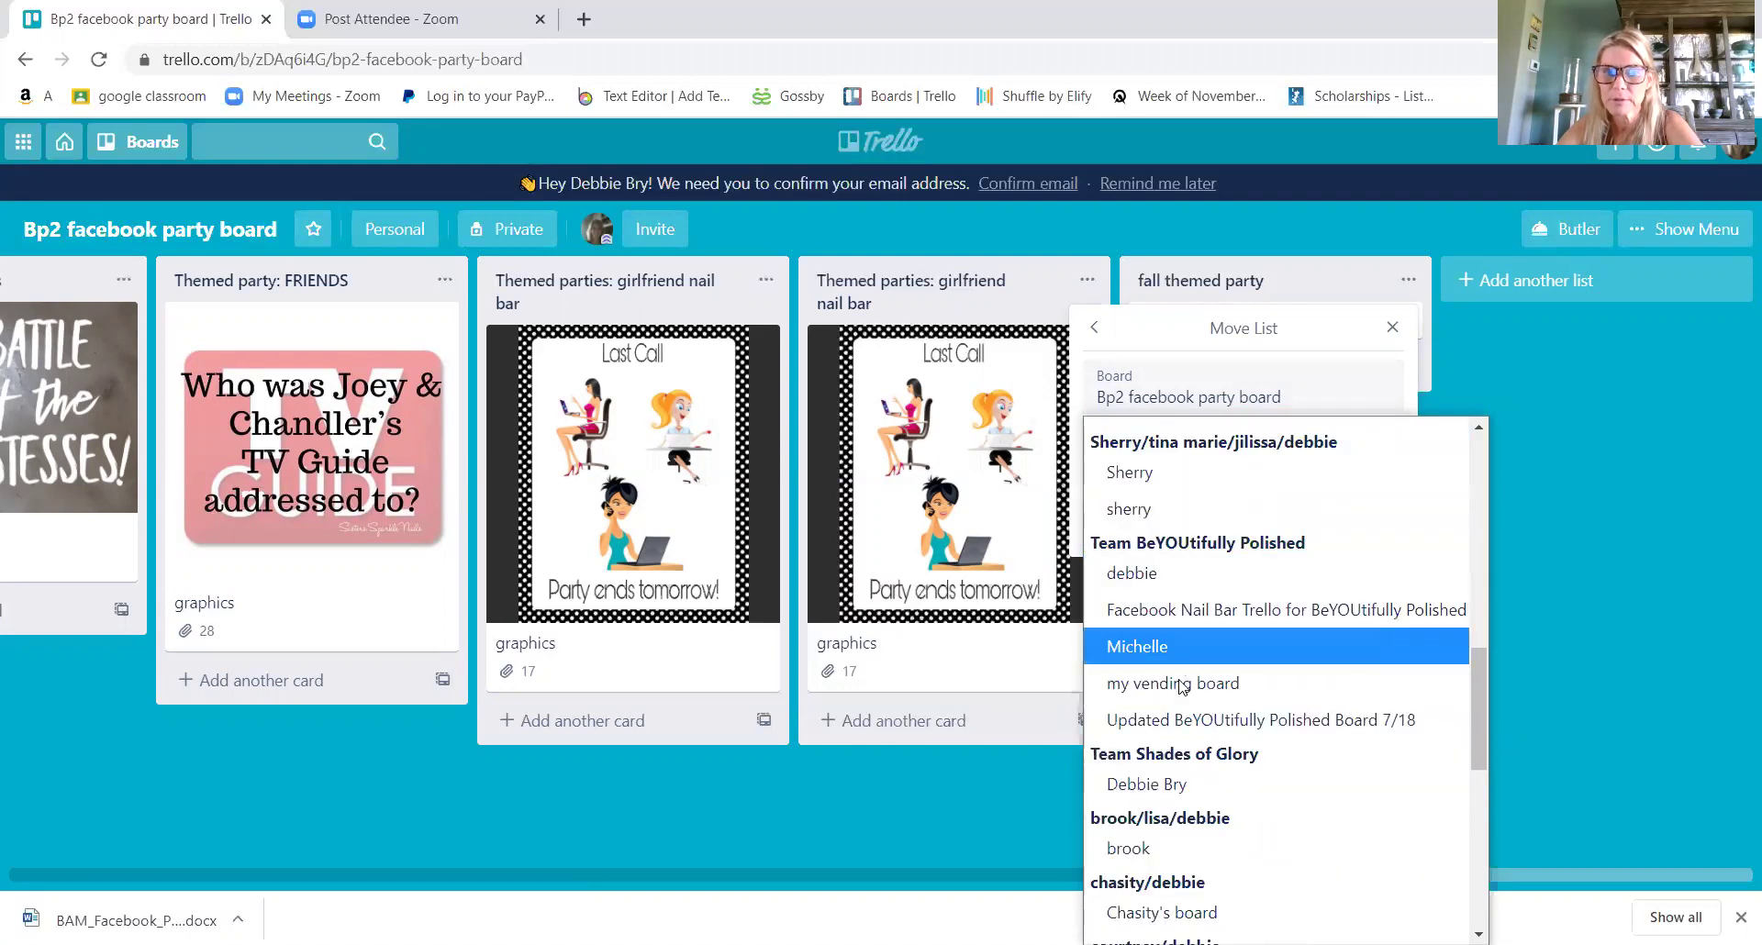
pyautogui.scroll(-3, 1184, 696)
pyautogui.scroll(-2, 1184, 696)
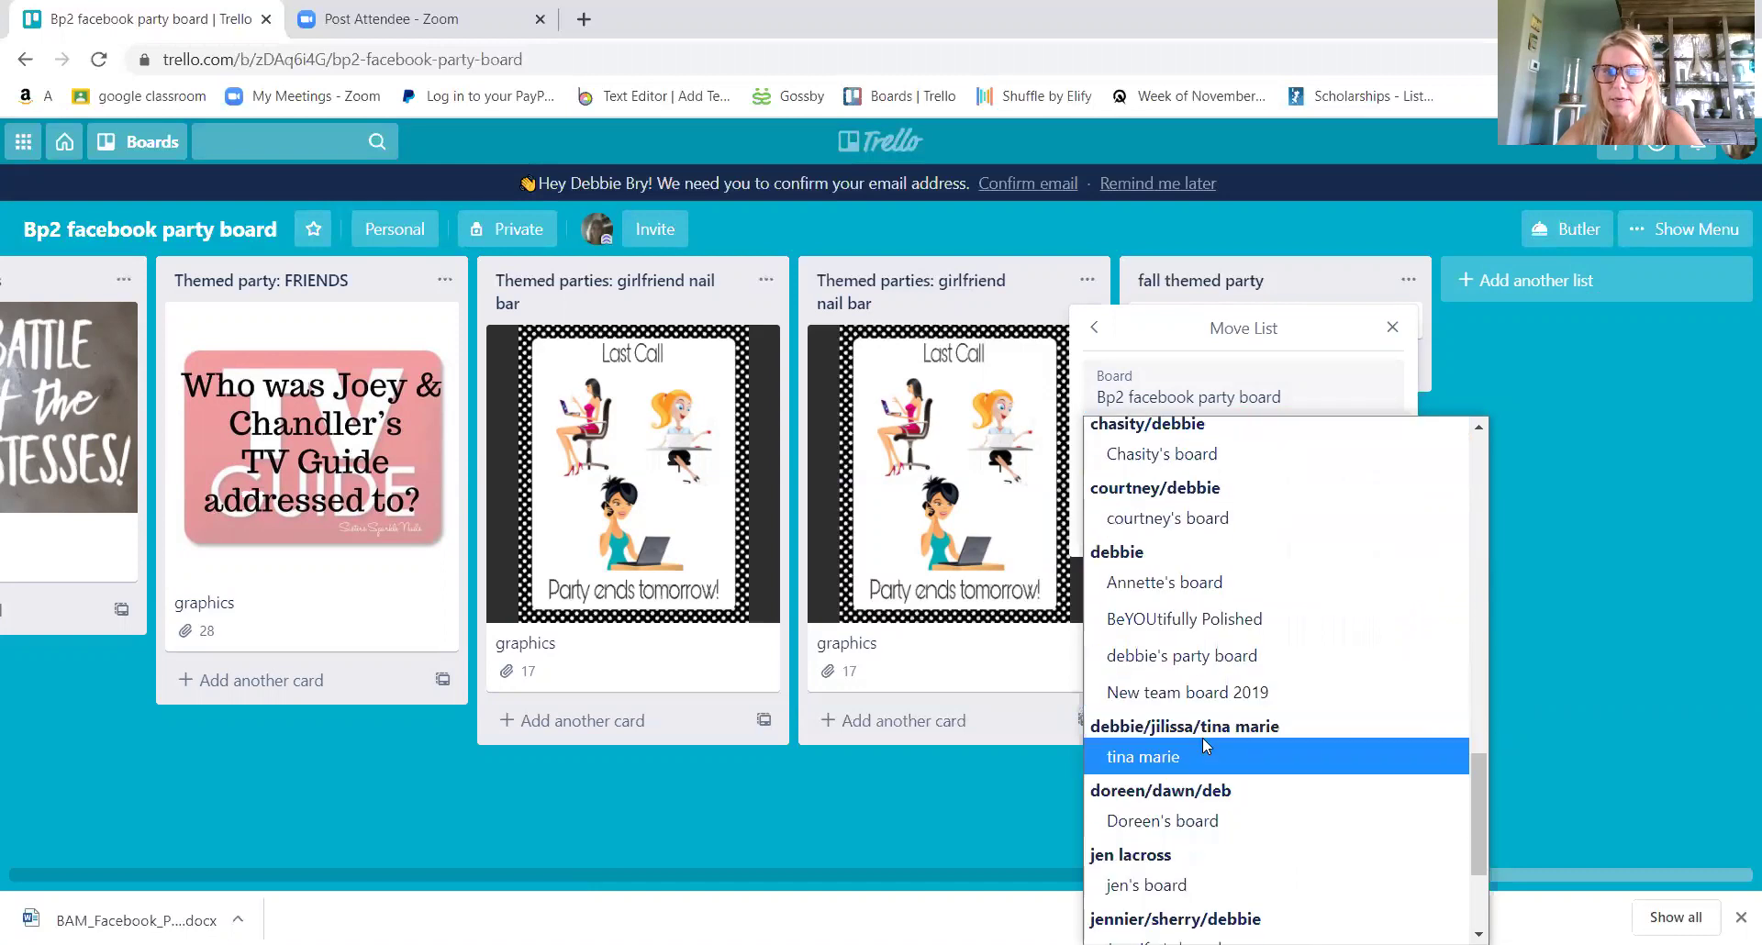
pyautogui.click(1189, 657)
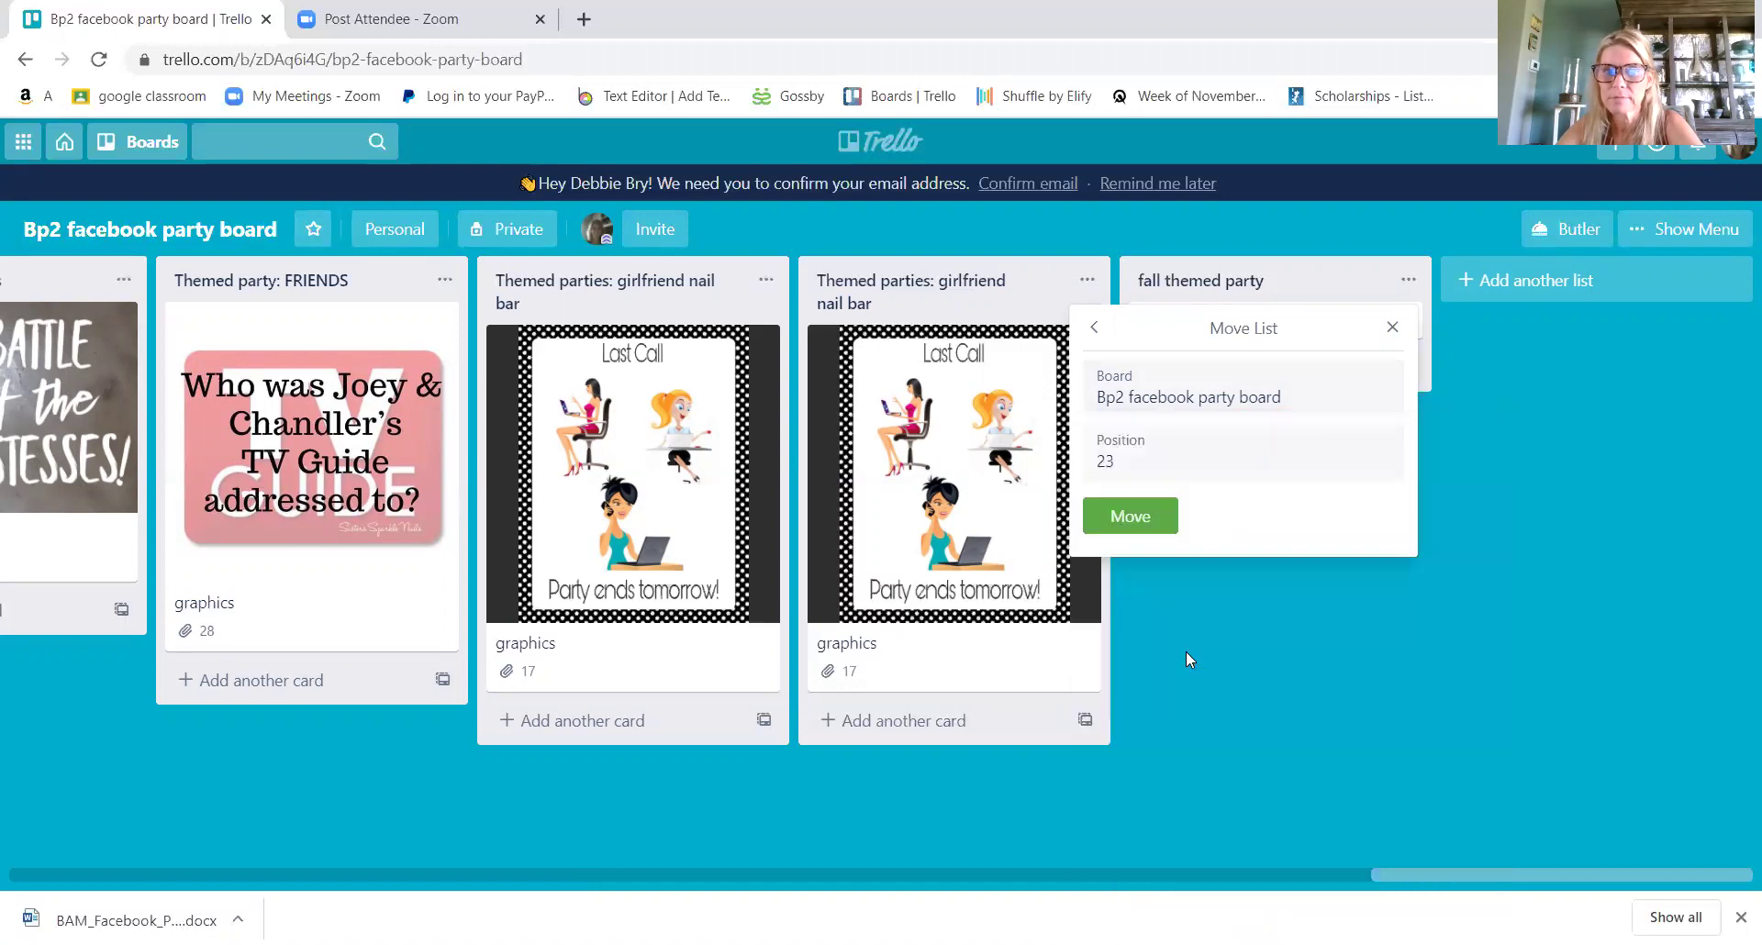
pyautogui.click(1138, 459)
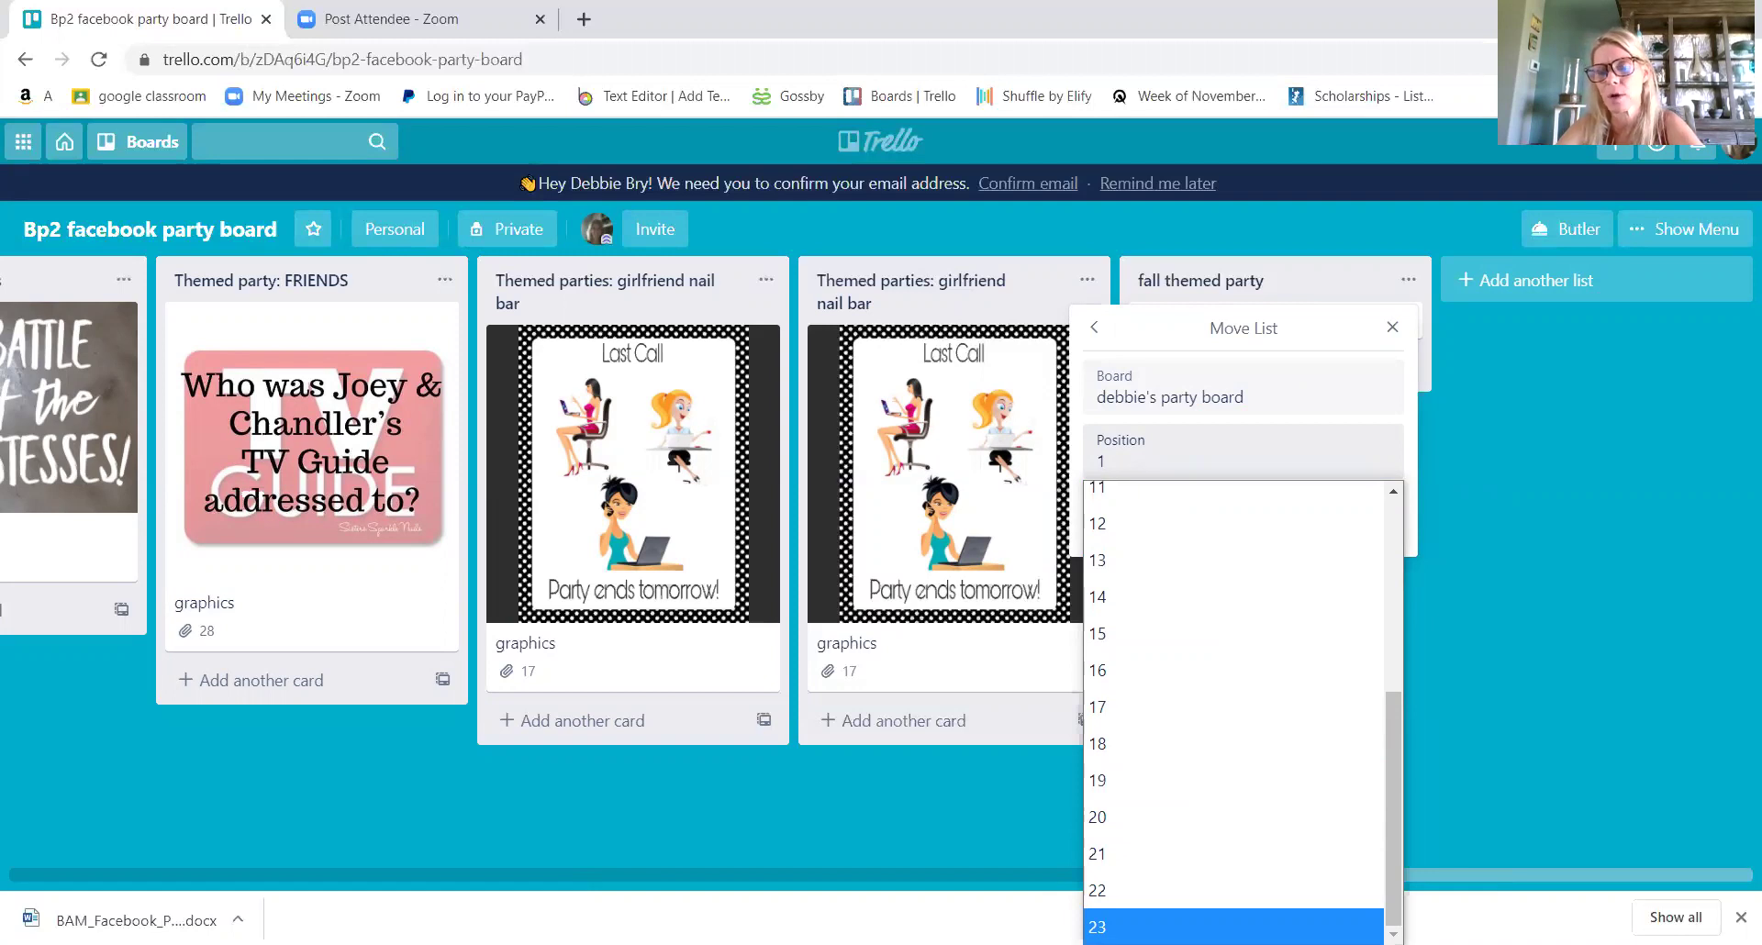
pyautogui.click(1147, 927)
pyautogui.click(1130, 517)
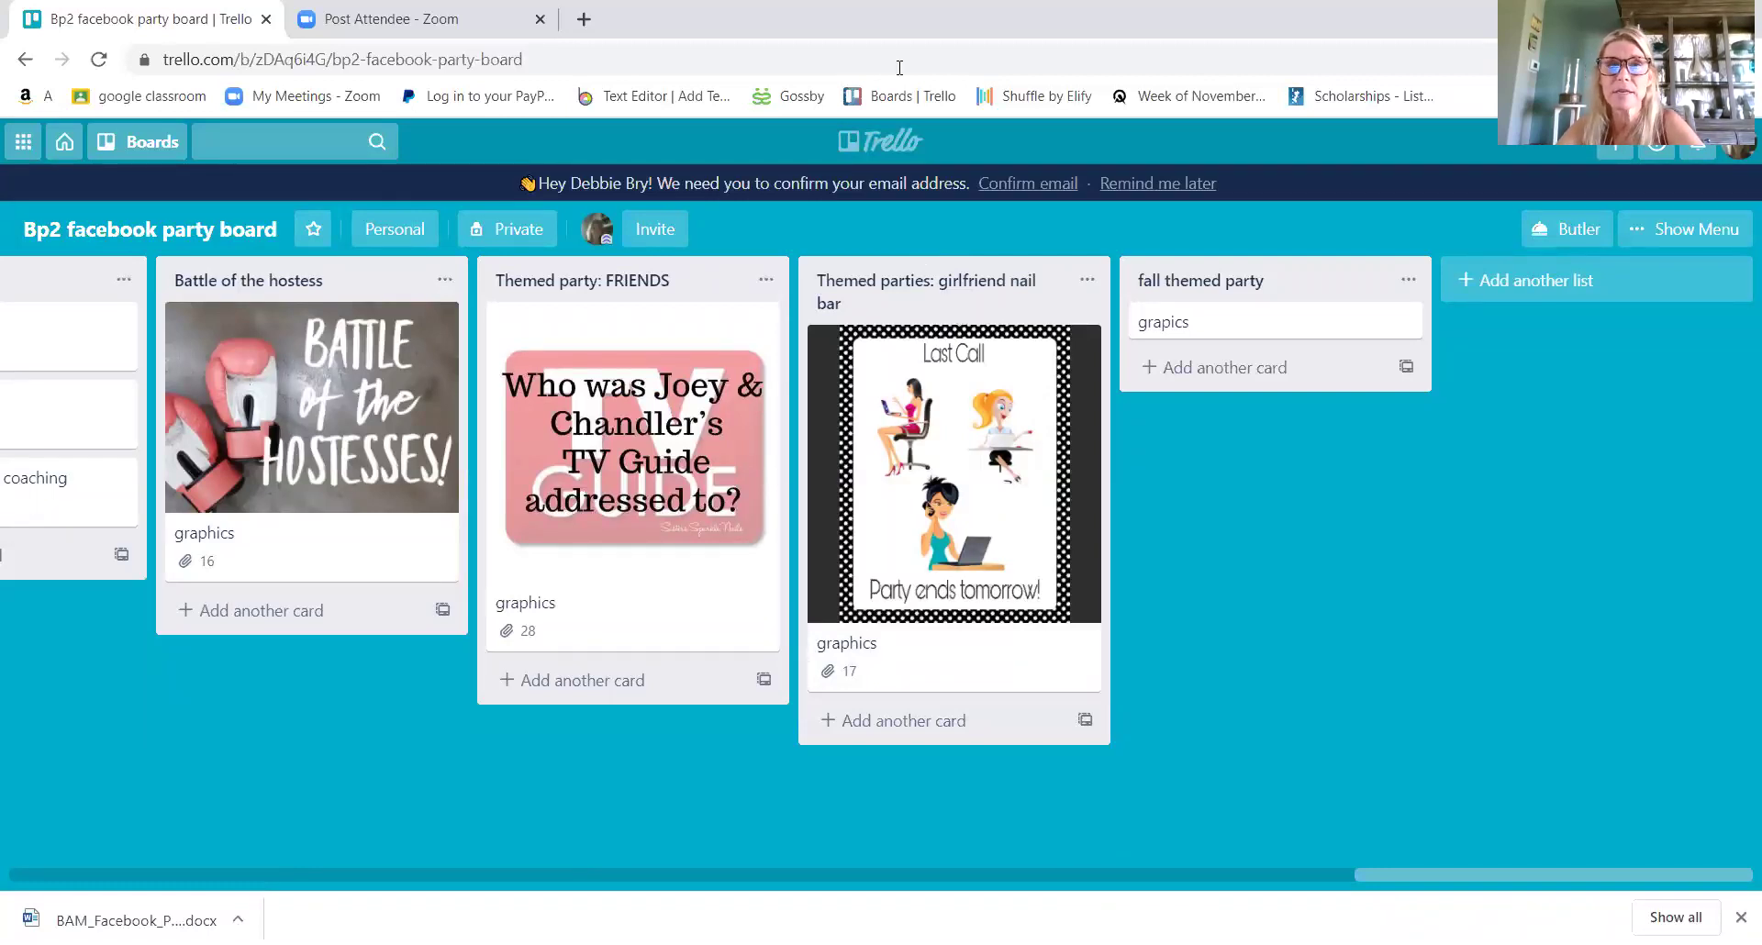
# - Open the account owner's party board from the boards overview and go to the lists at its end
pyautogui.click(890, 146)
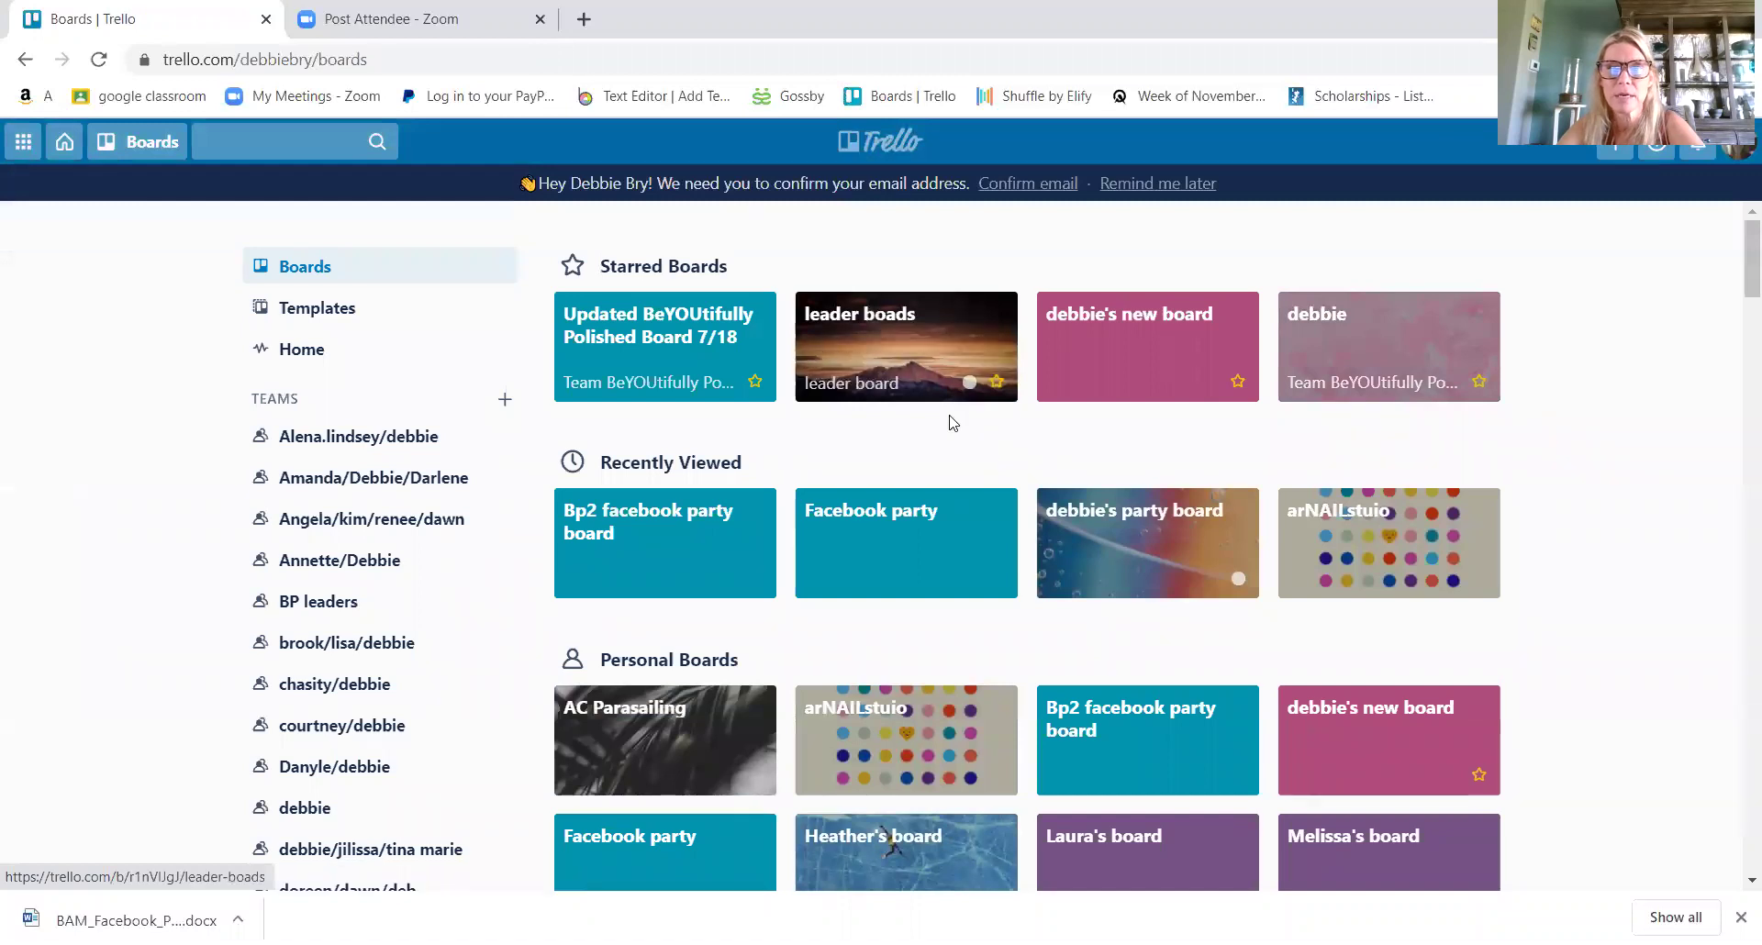
pyautogui.click(1105, 568)
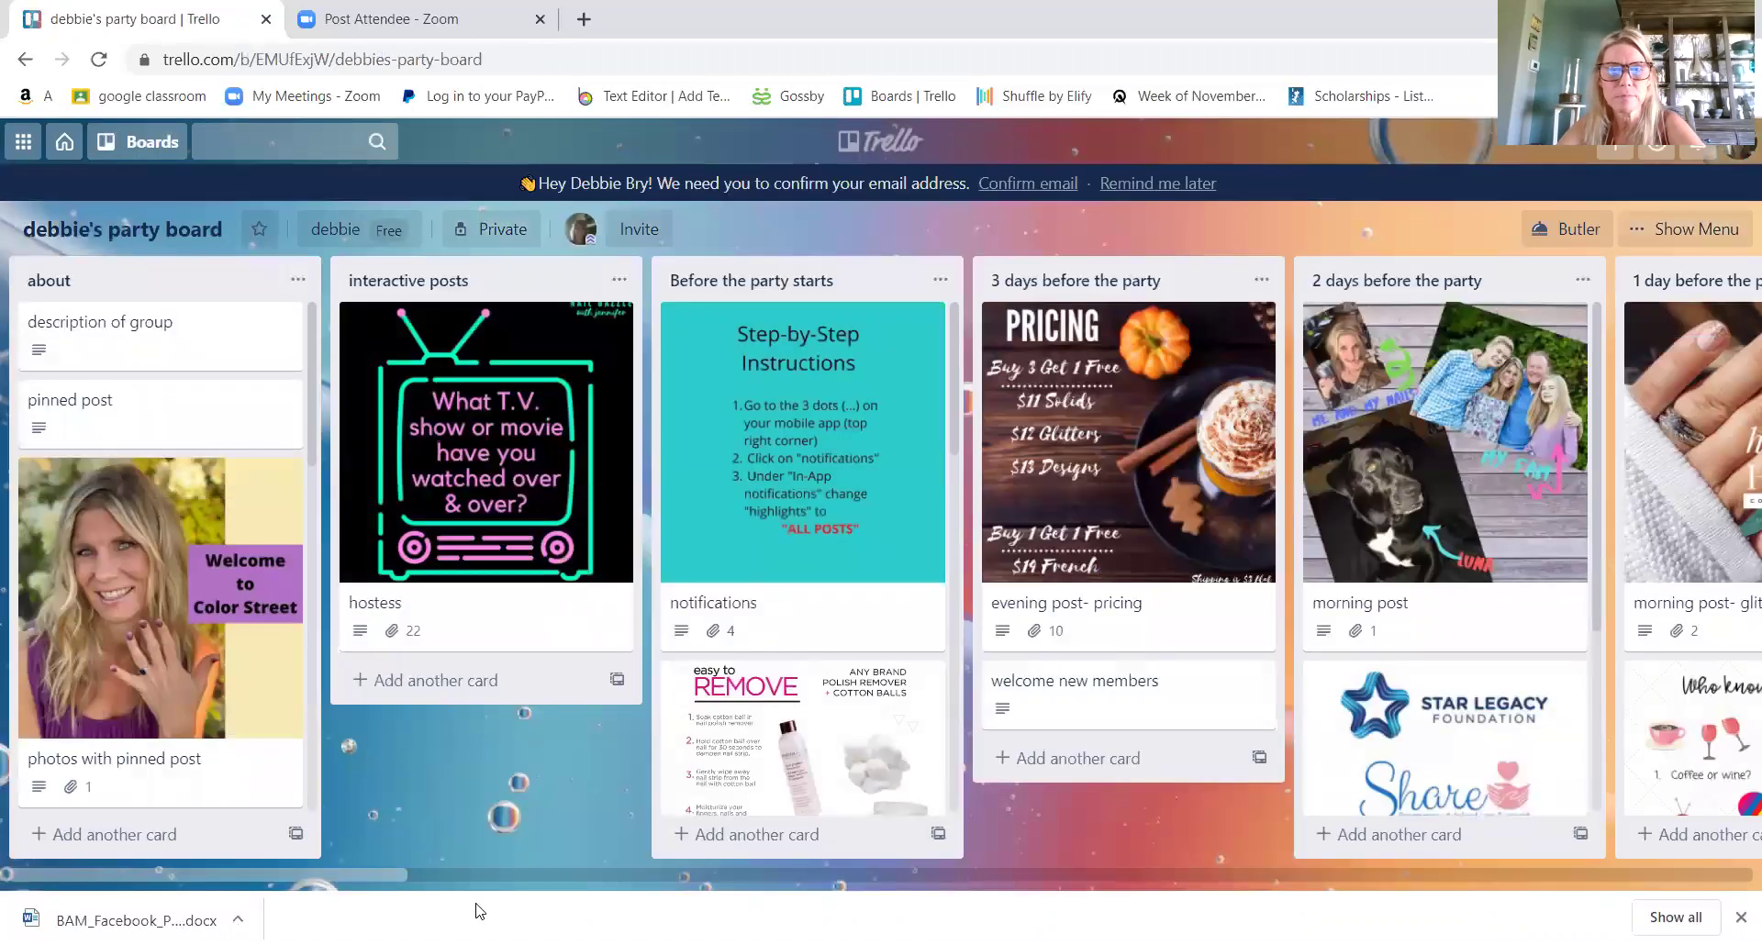
pyautogui.moveTo(369, 872); pyautogui.dragTo(1726, 872)
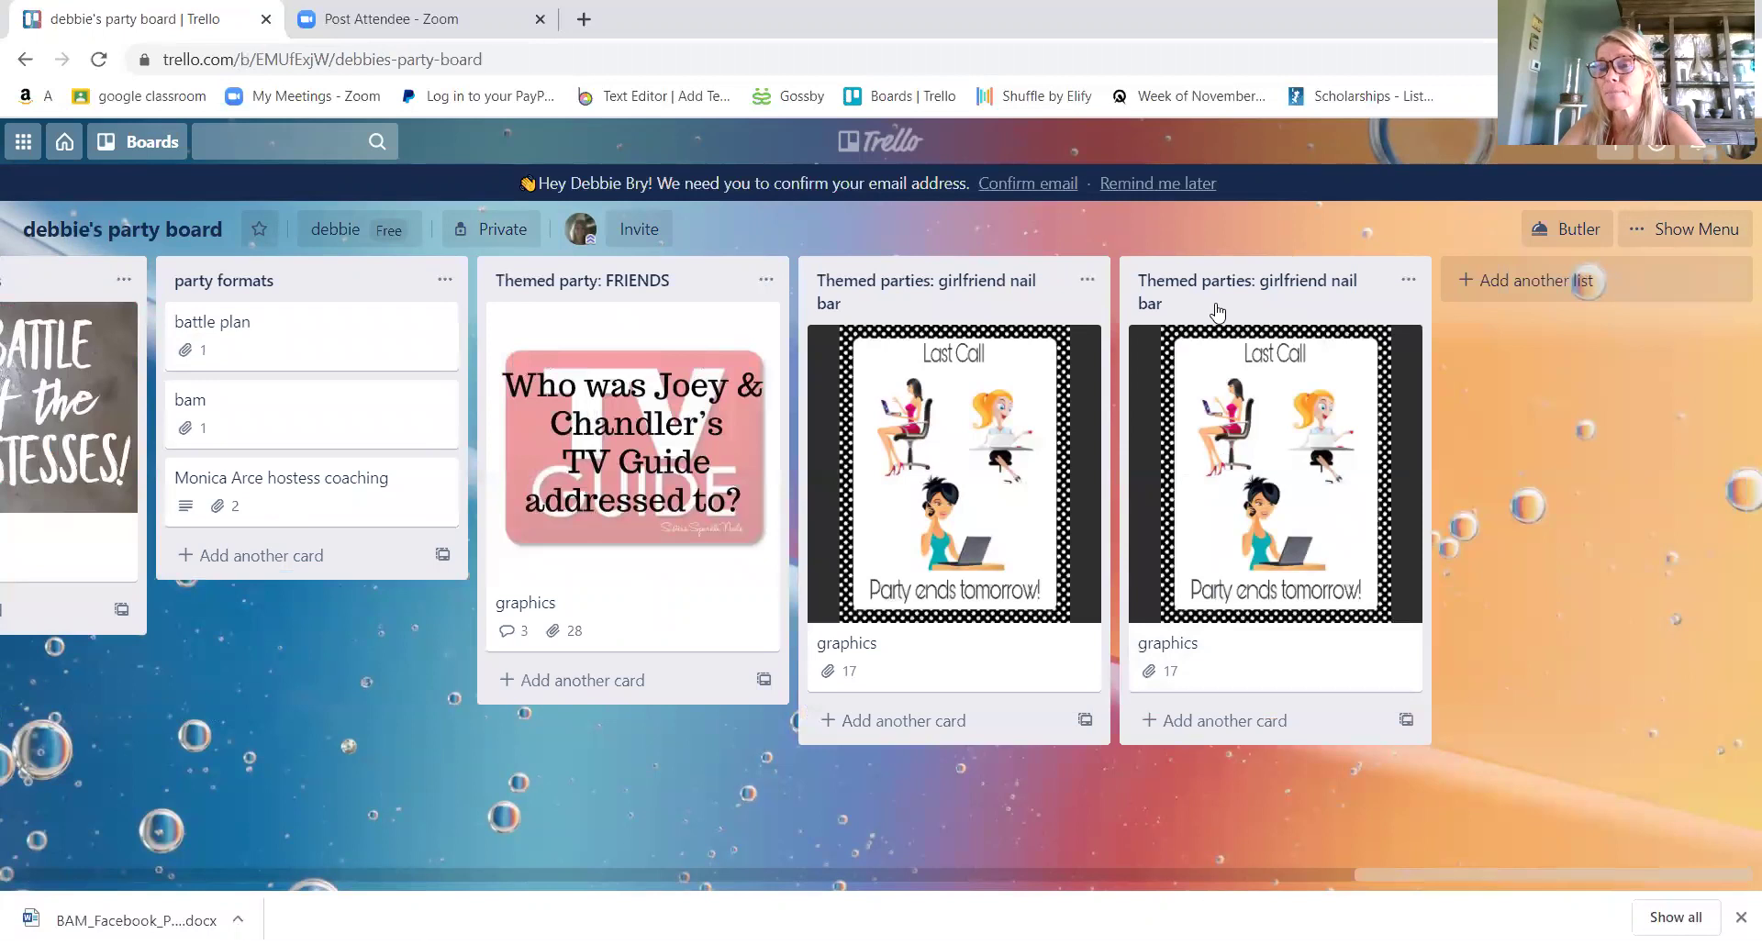
# - Open the "graphics" card in the last "Themed parties: girlfriend nail bar" list, review all its attachments, and close the card
pyautogui.click(1212, 514)
pyautogui.scroll(-5, 649, 745)
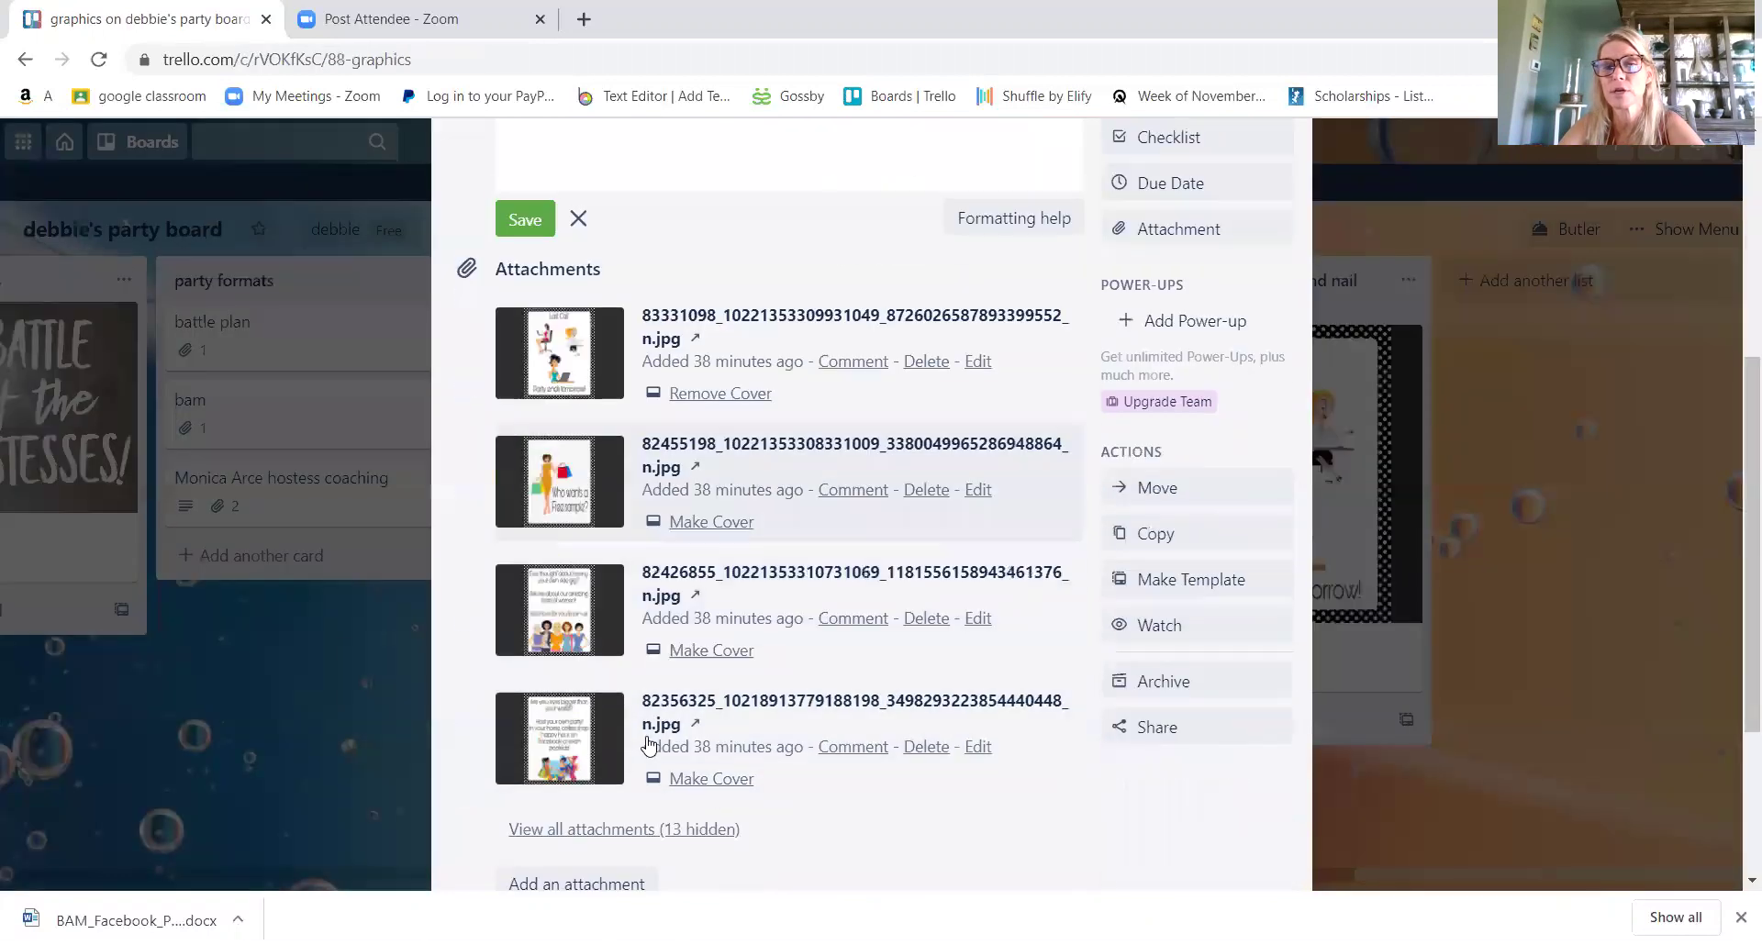
pyautogui.scroll(-3, 649, 739)
pyautogui.click(694, 545)
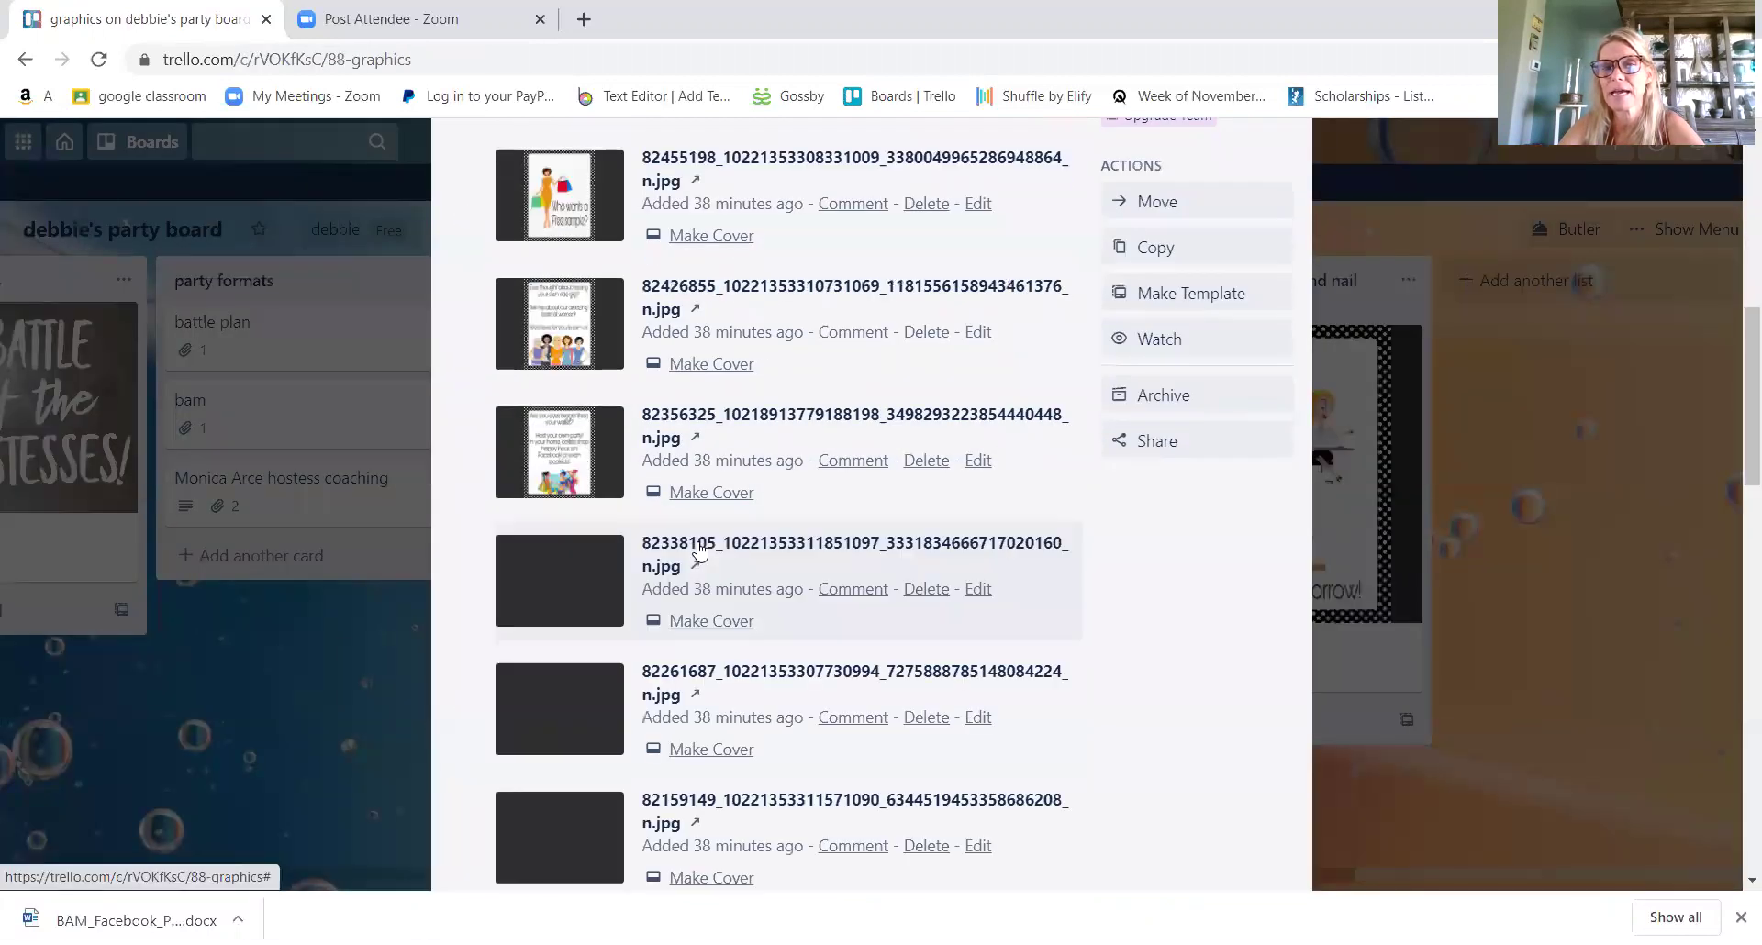
pyautogui.scroll(-15, 698, 549)
pyautogui.scroll(10, 716, 582)
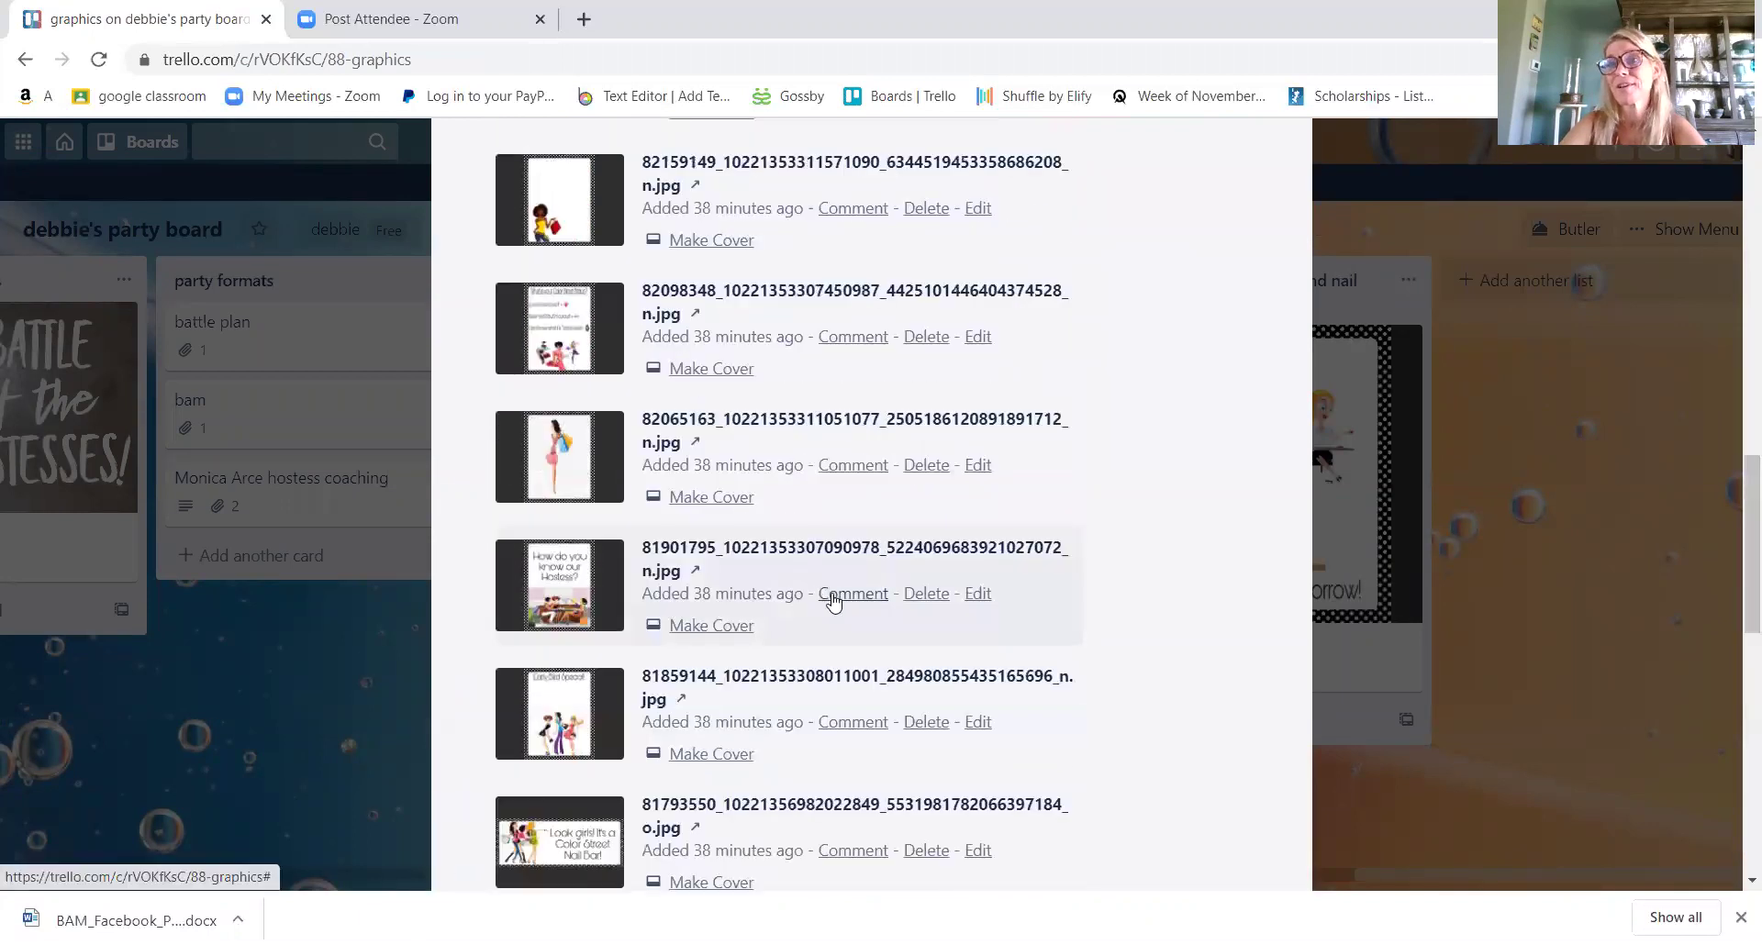
pyautogui.scroll(15, 833, 601)
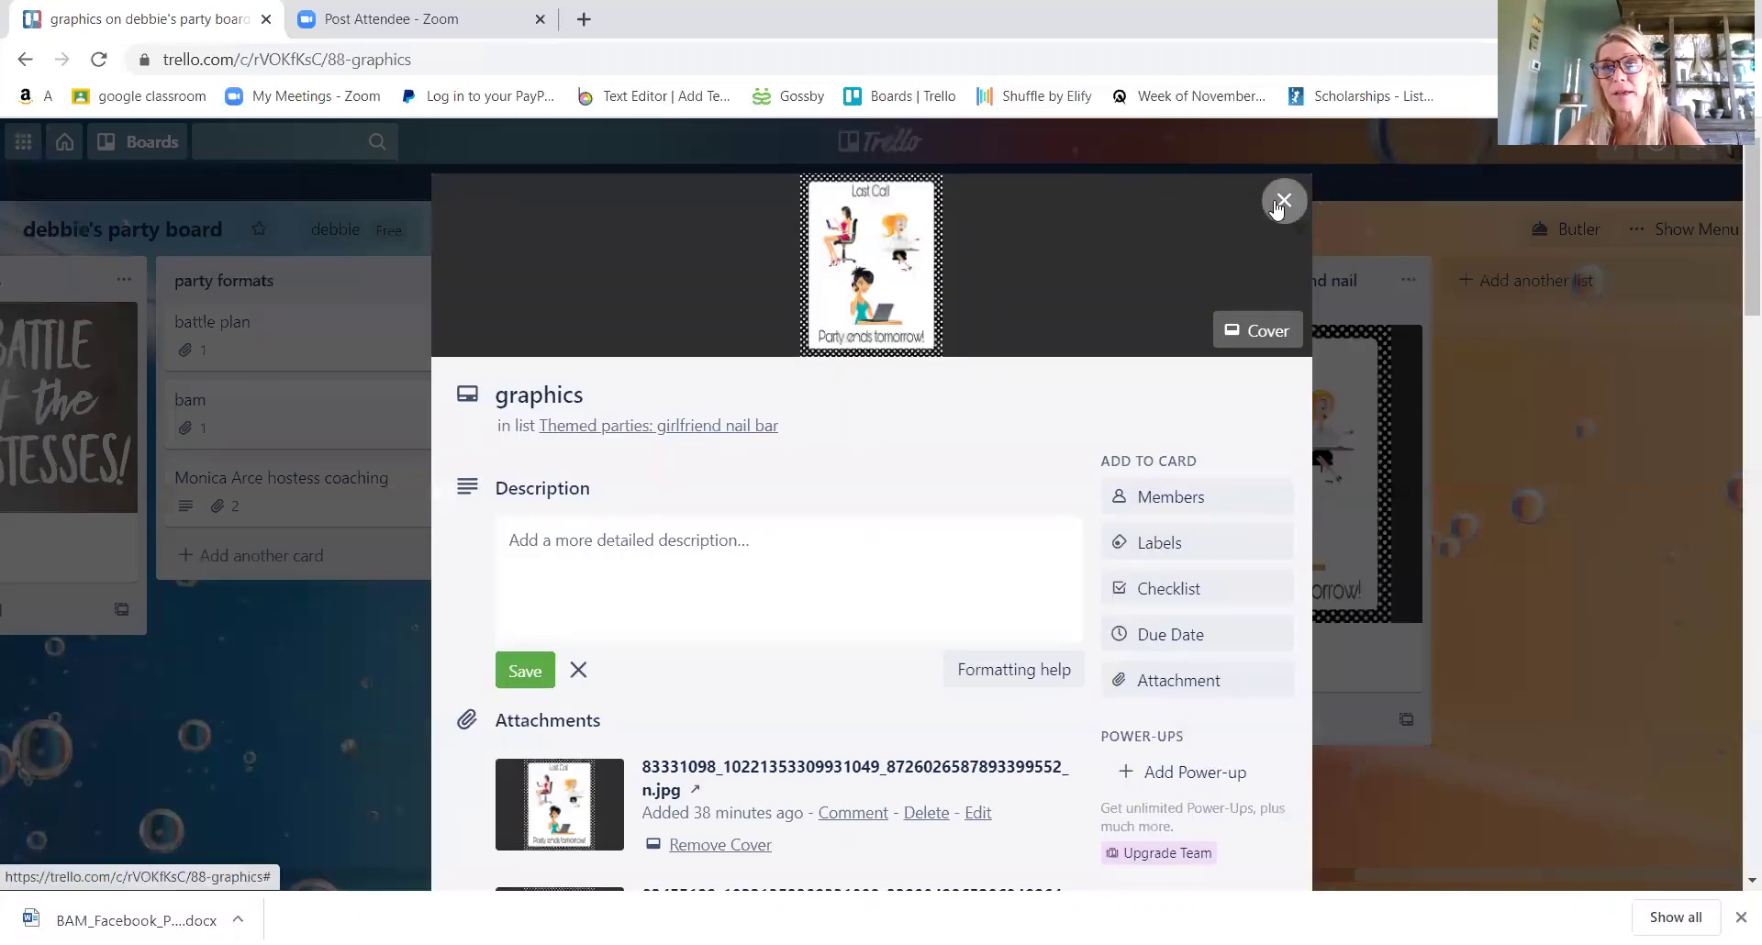
pyautogui.click(1283, 201)
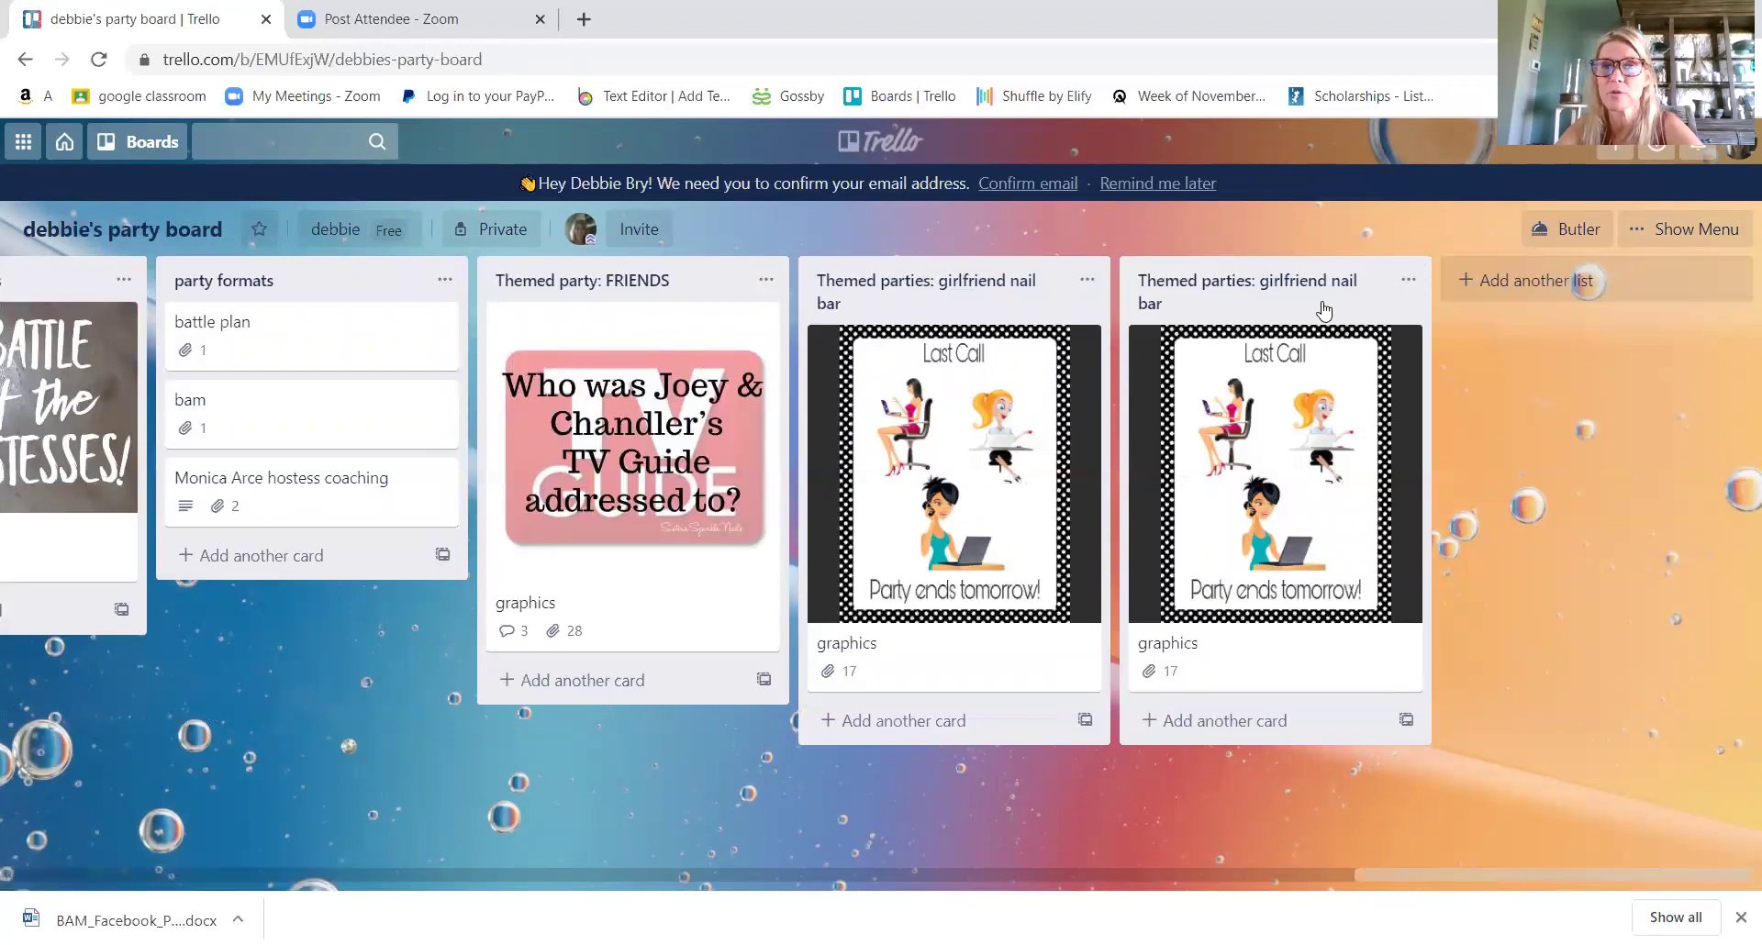
# - Archive the last "Themed parties: girlfriend nail bar" list and reopen the "Bp2 facebook party board"
pyautogui.click(1408, 279)
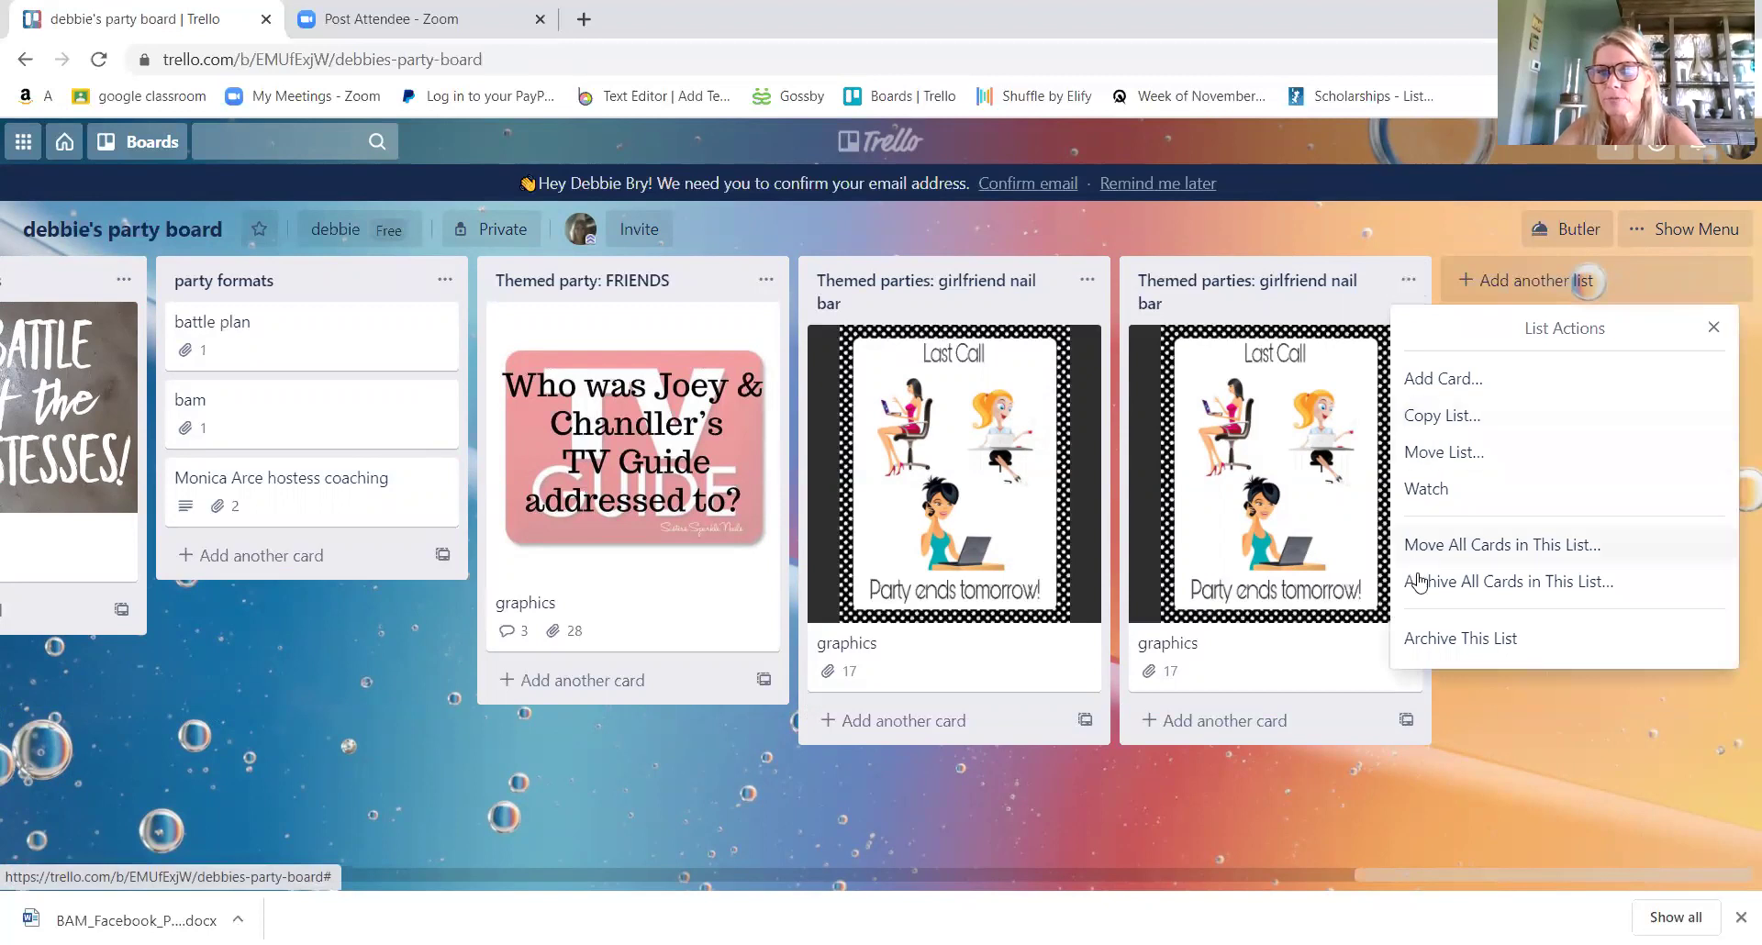
pyautogui.click(1459, 641)
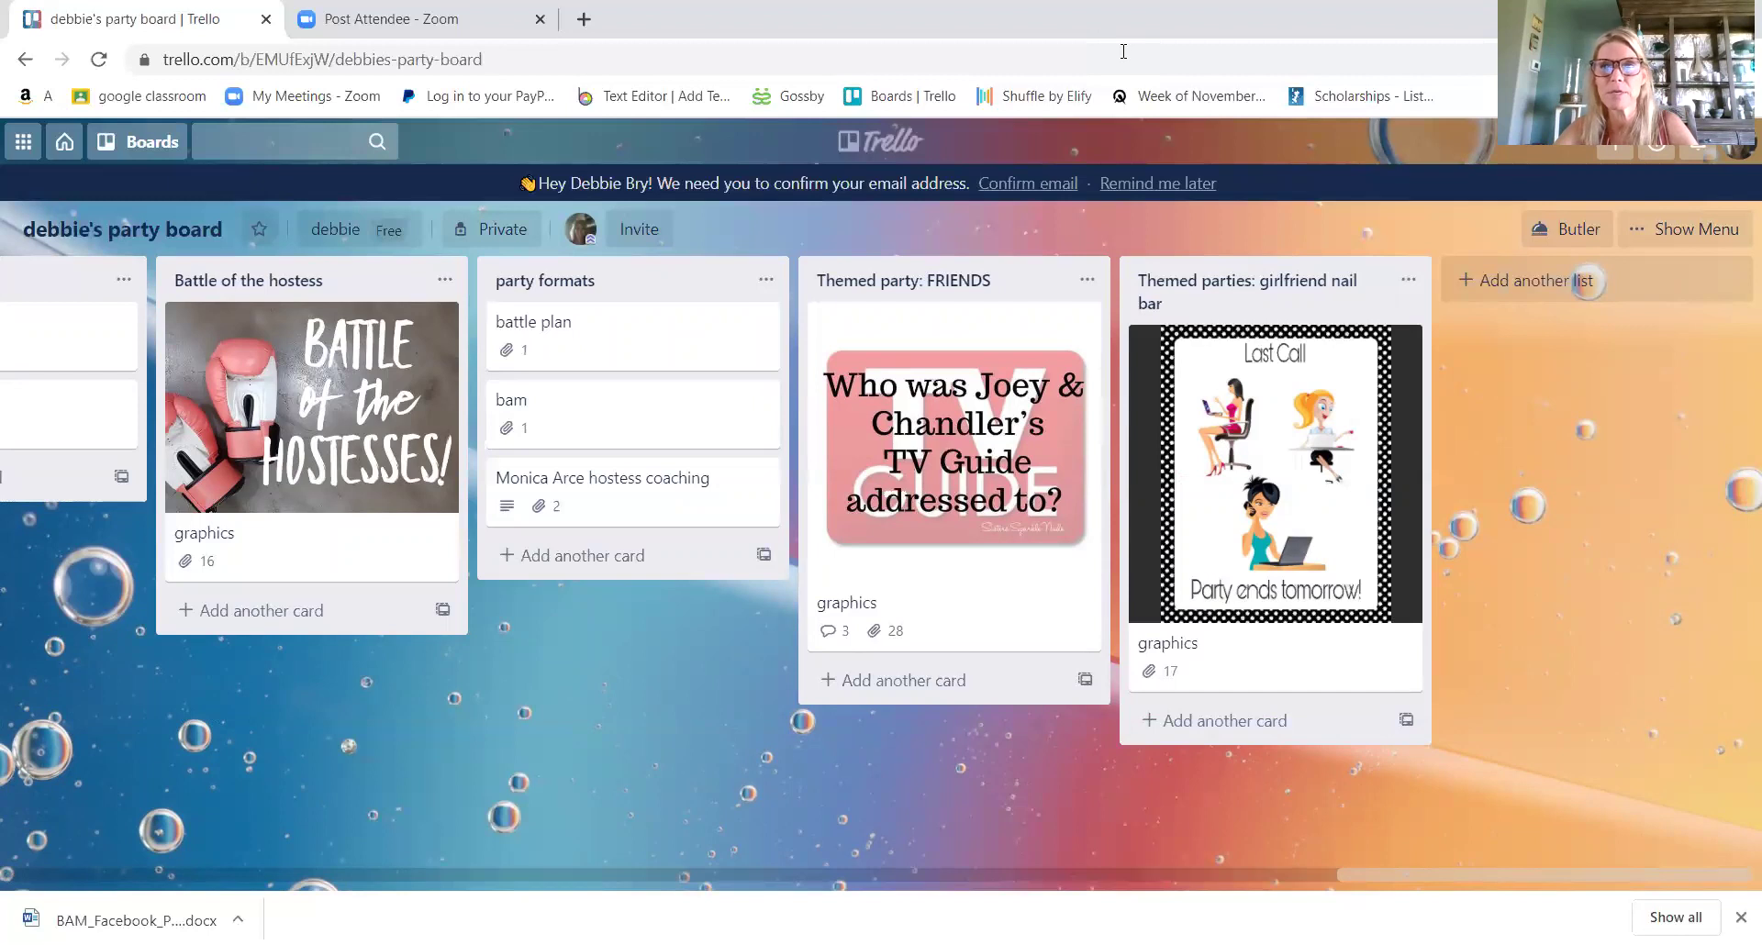
pyautogui.click(904, 147)
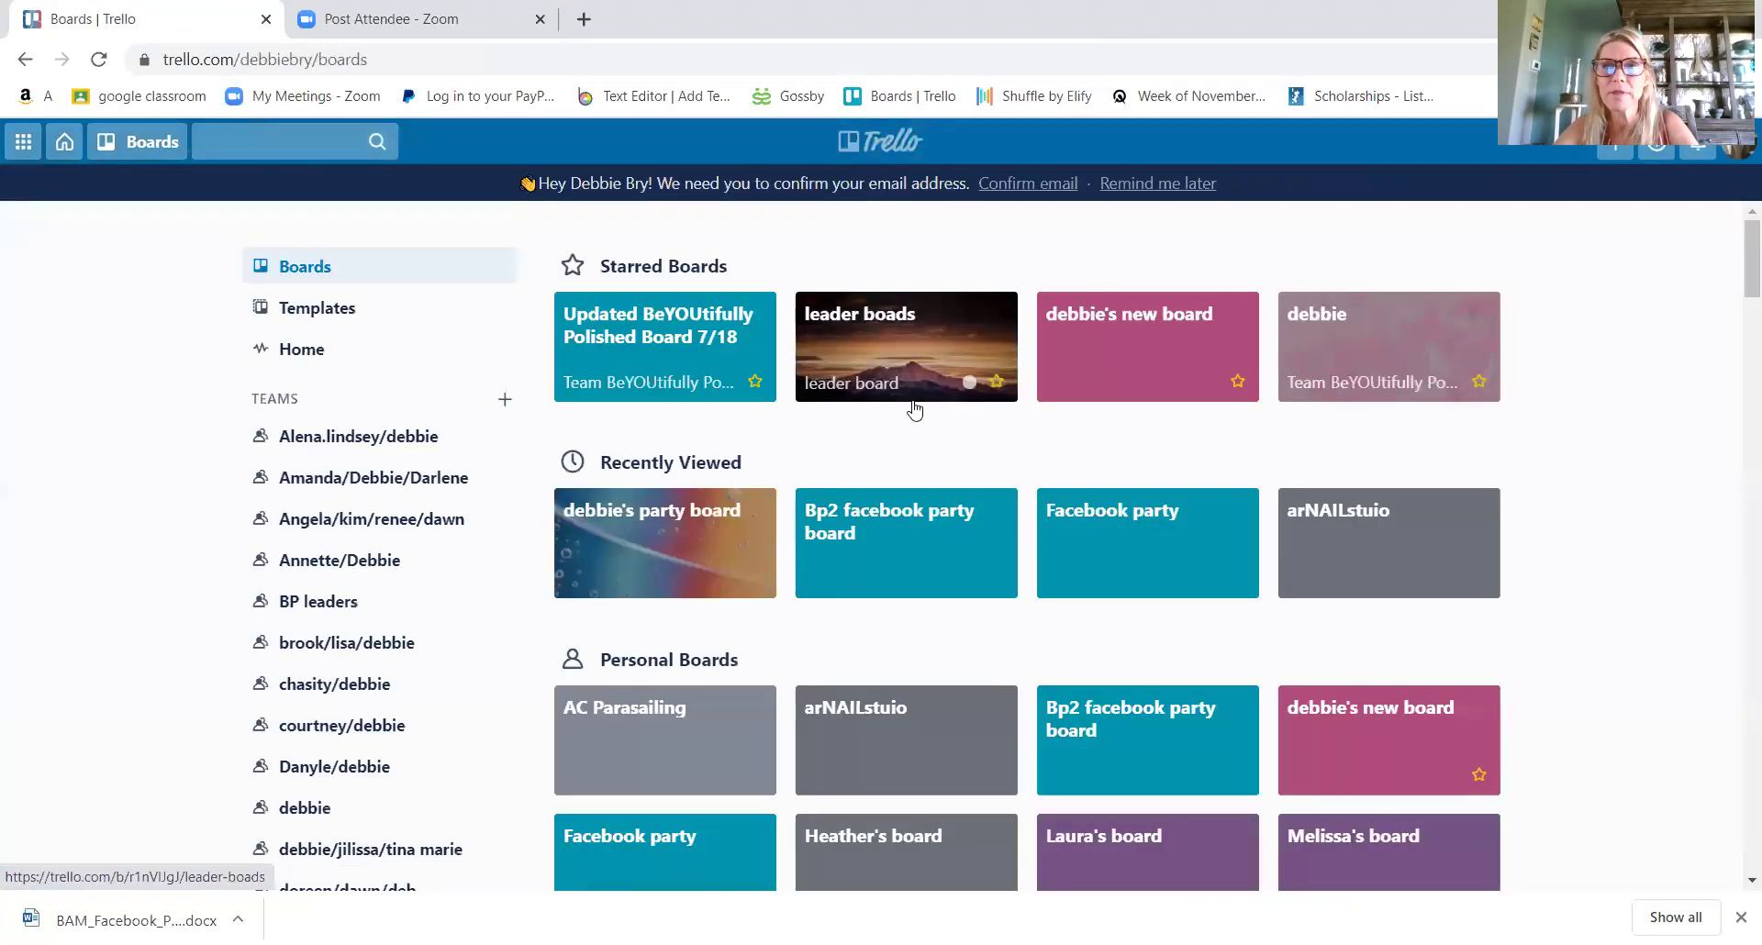
pyautogui.click(895, 561)
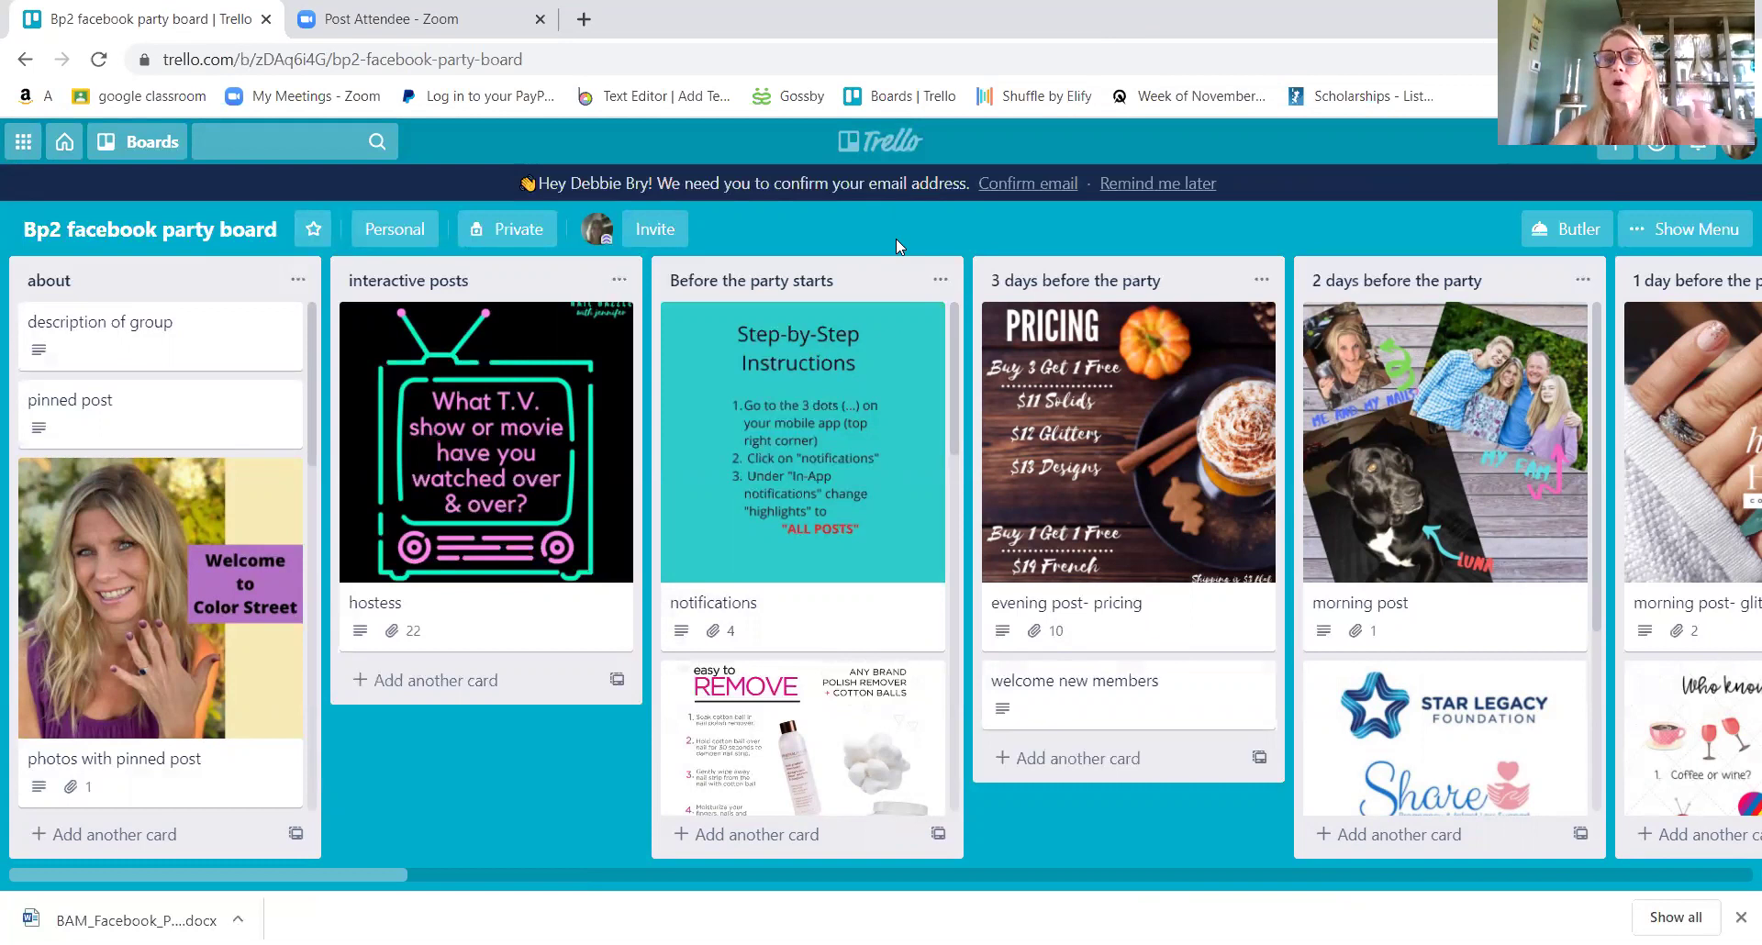
# - Reorder the "party tracker" list to follow "party formats", restore the original order, and return towards the board's first lists
pyautogui.moveTo(369, 874); pyautogui.dragTo(1418, 868)
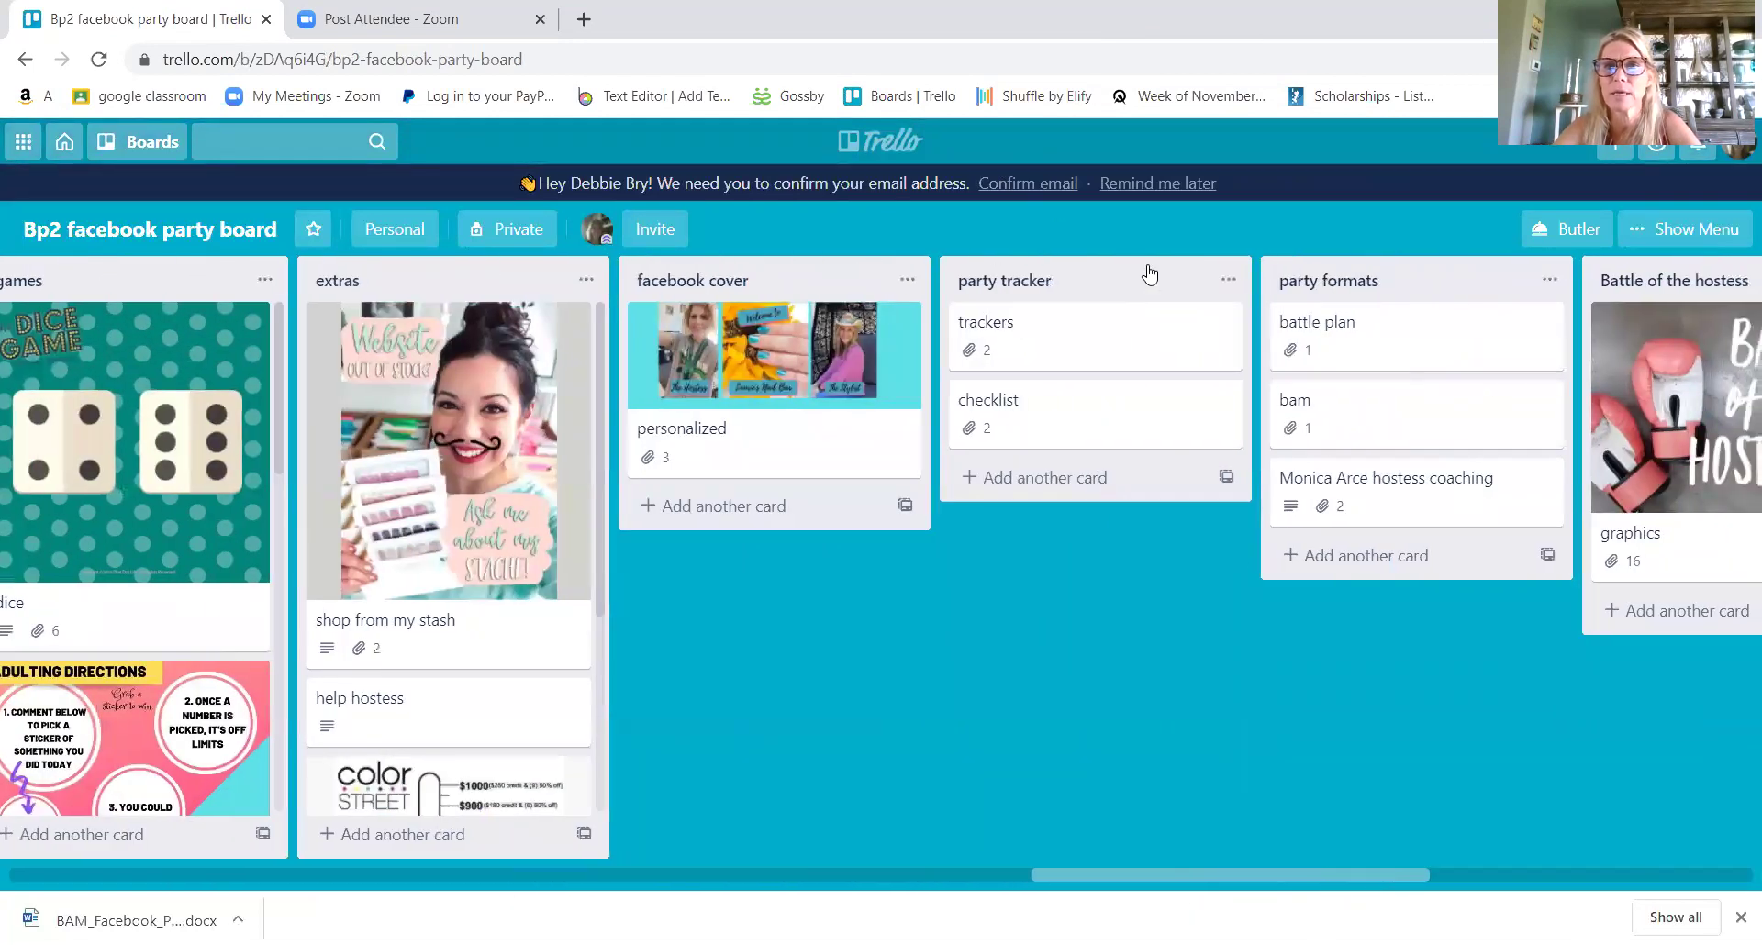
pyautogui.moveTo(1149, 287); pyautogui.dragTo(1250, 296)
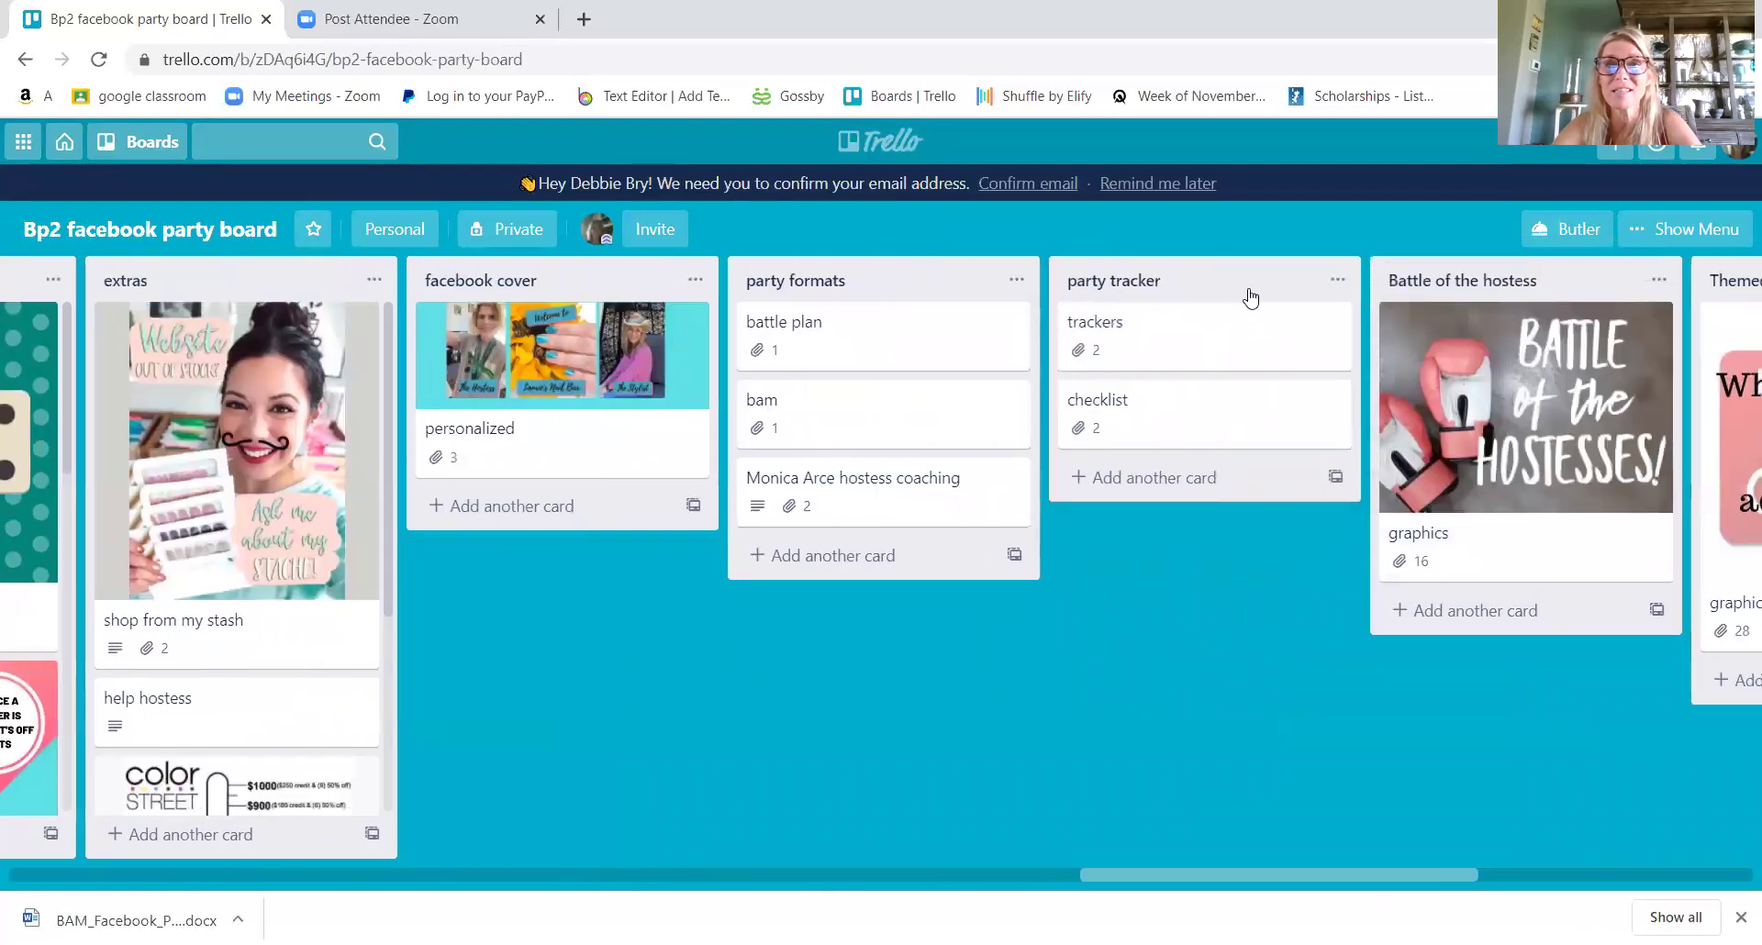
pyautogui.moveTo(865, 288); pyautogui.dragTo(1262, 298)
pyautogui.moveTo(1175, 877); pyautogui.dragTo(432, 696)
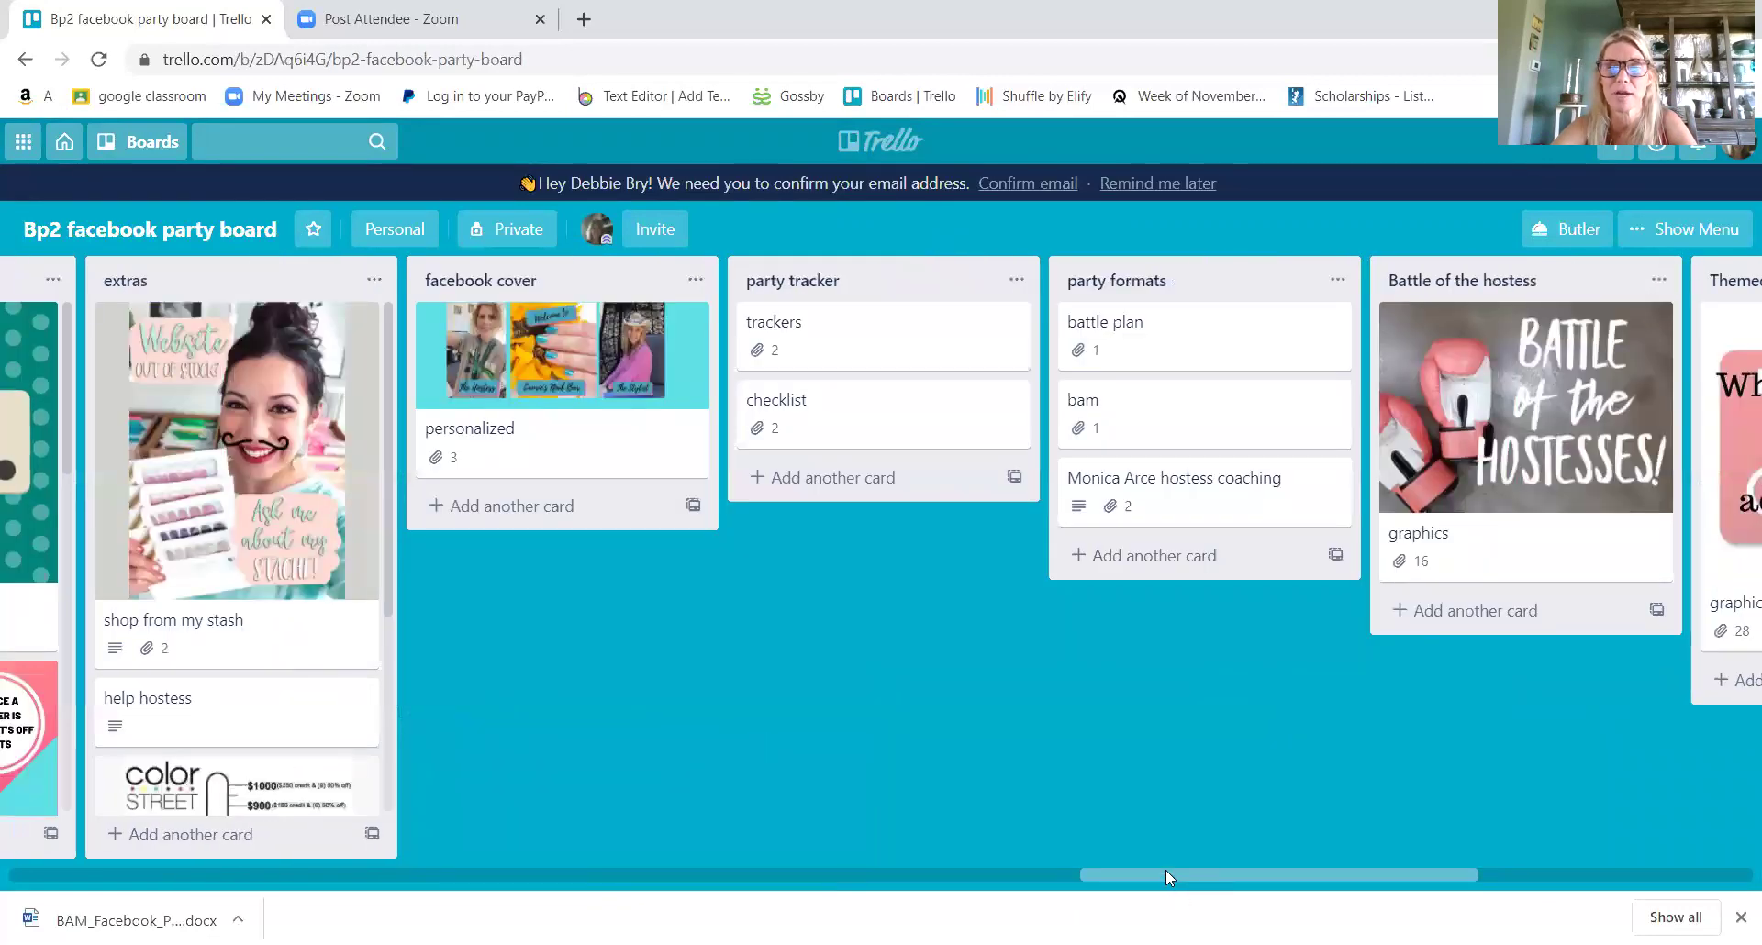
pyautogui.moveTo(1165, 876); pyautogui.dragTo(163, 834)
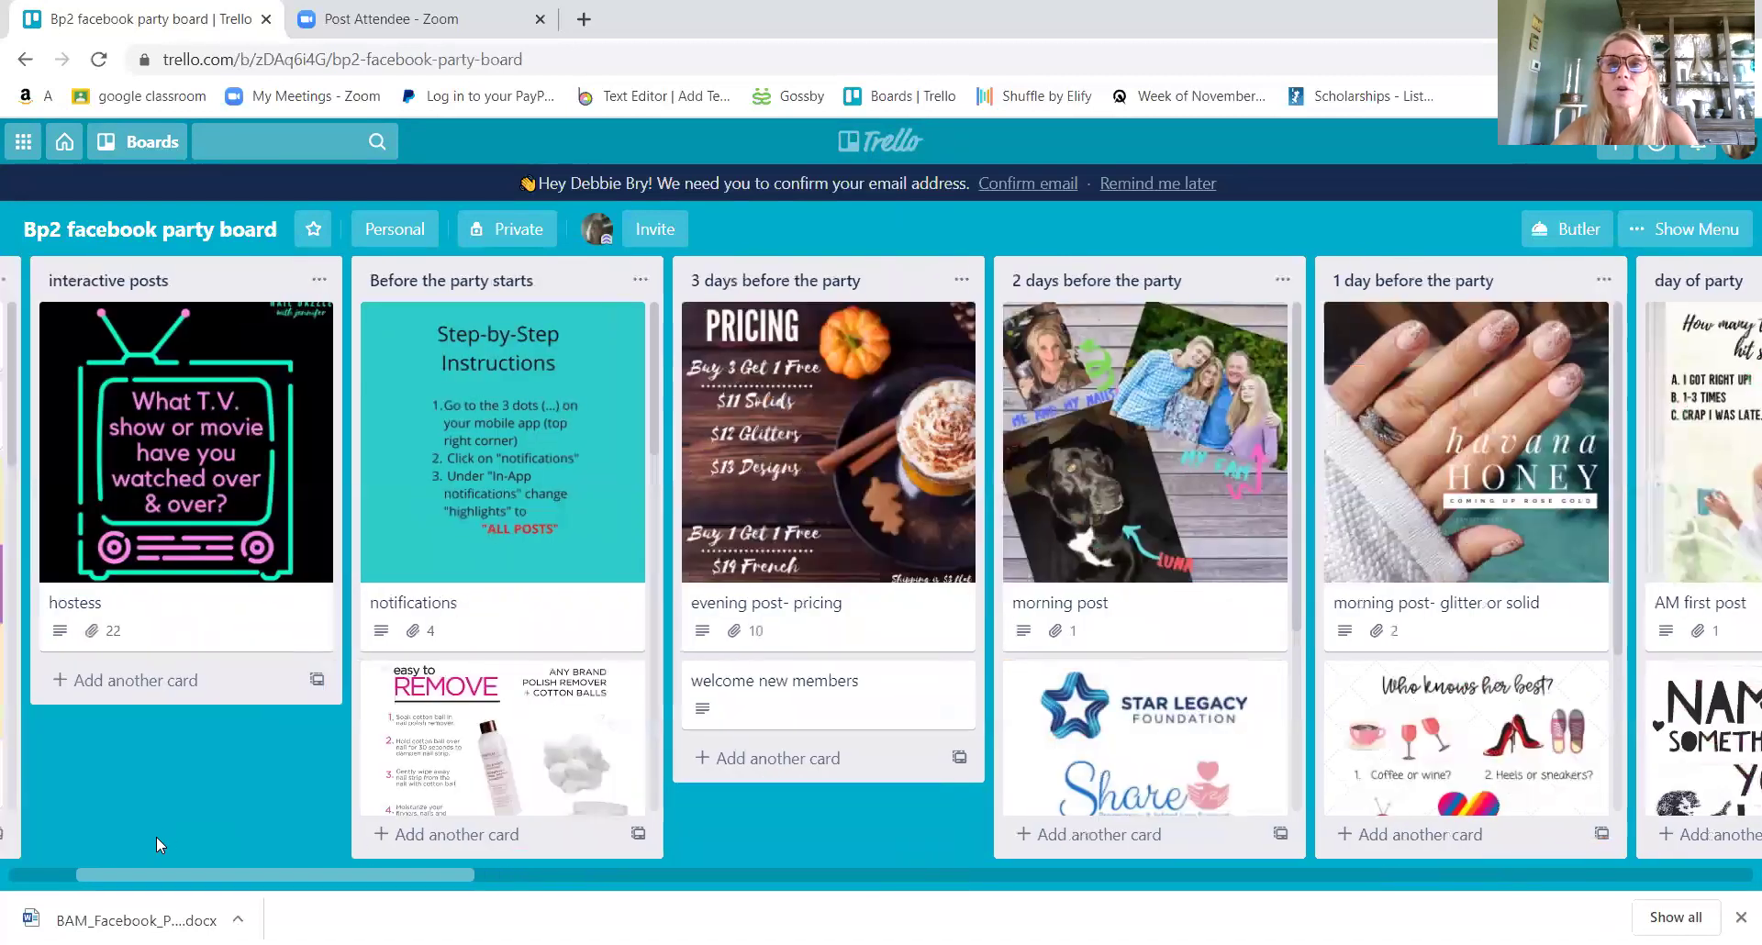